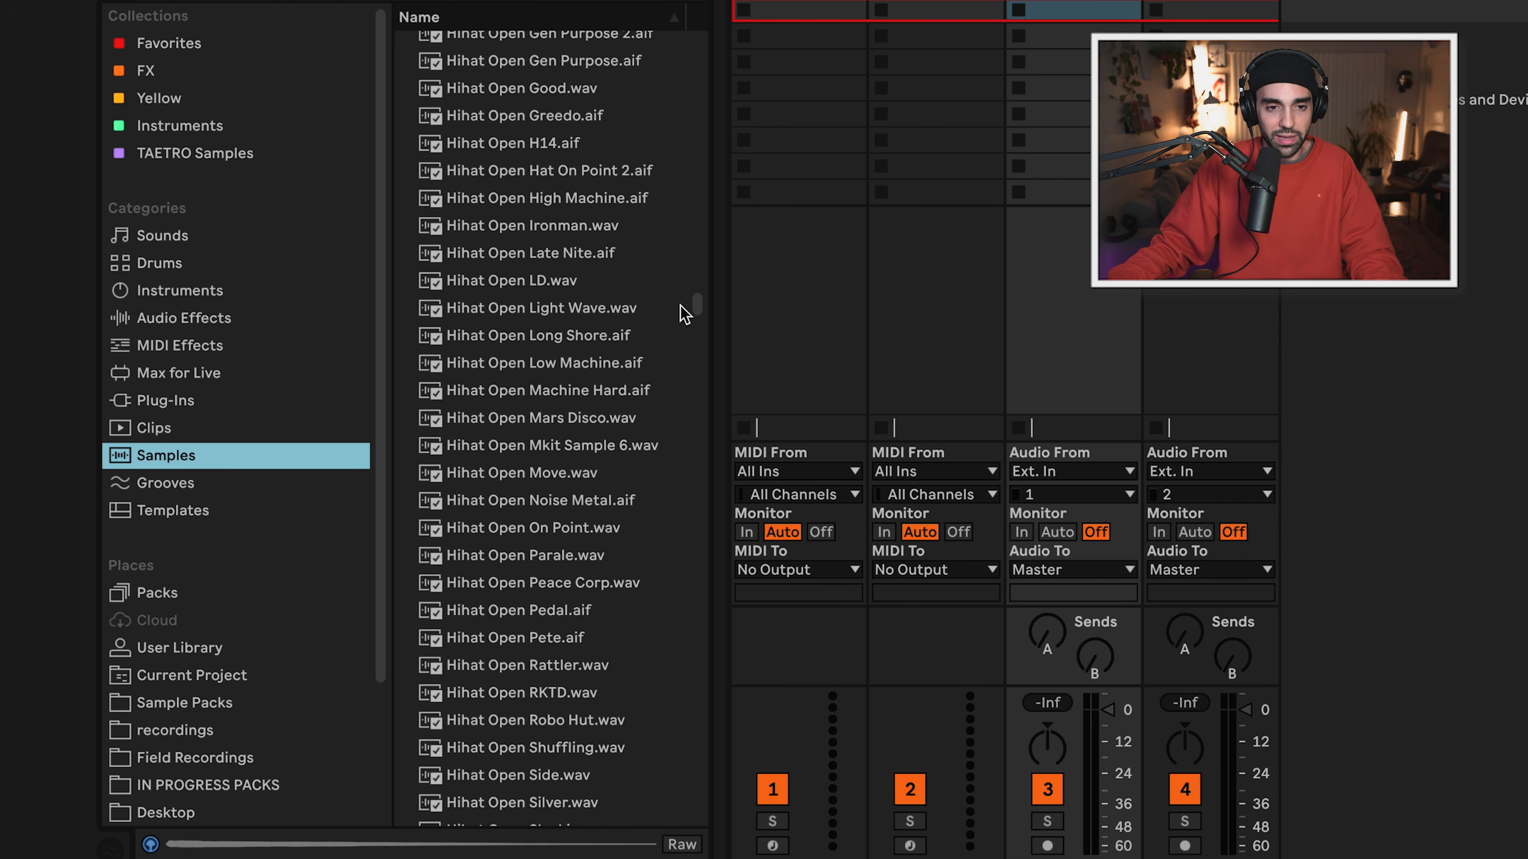
Audition the open hi-hat samples from Hihat Open Side.wav through Hihat Open Soothed.aif.
scroll(662, 337, down, 5)
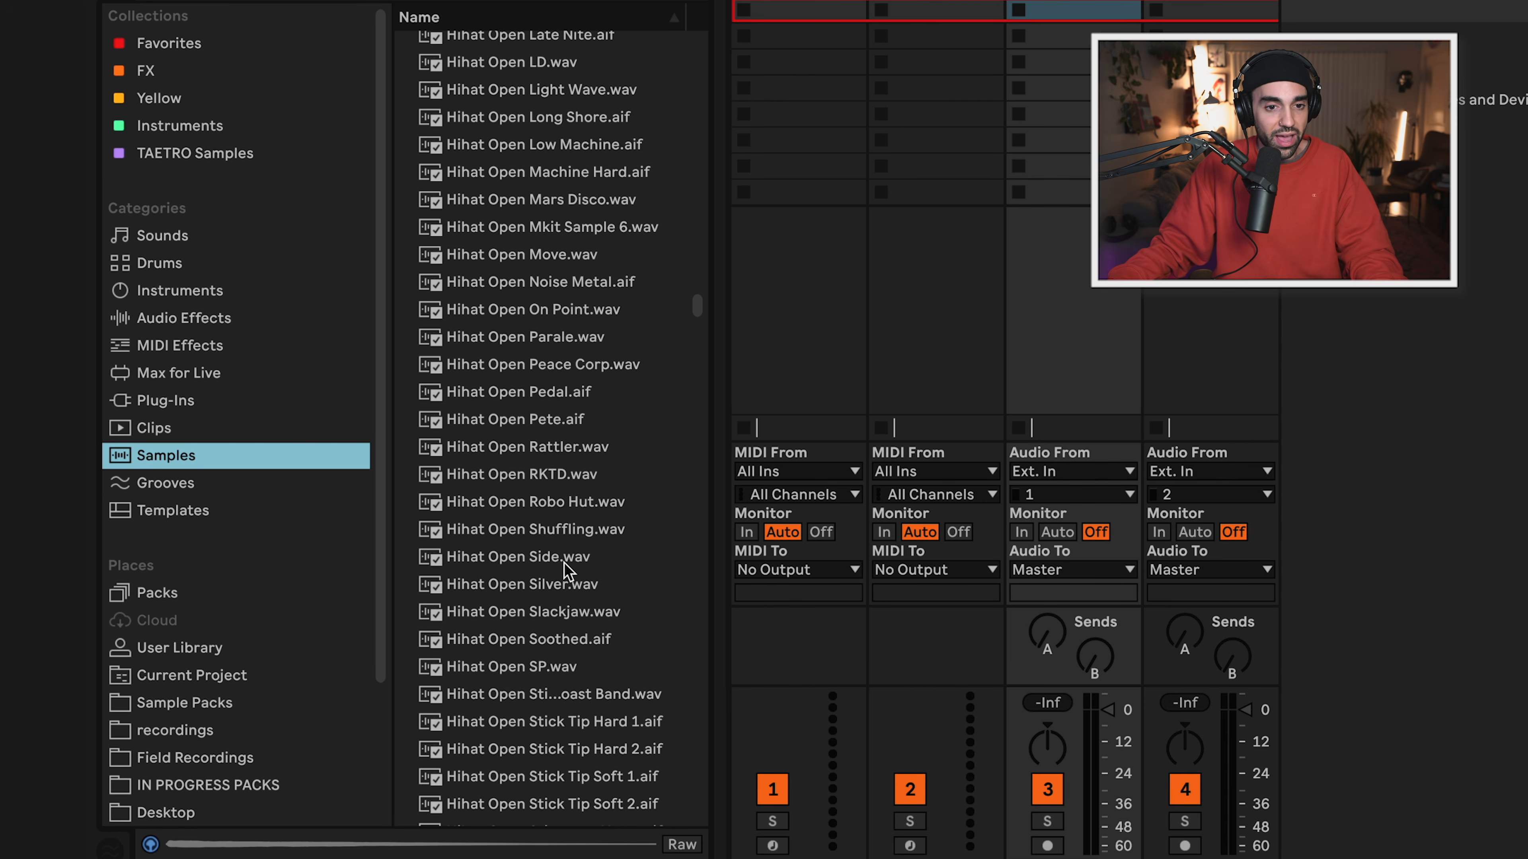
click(536, 560)
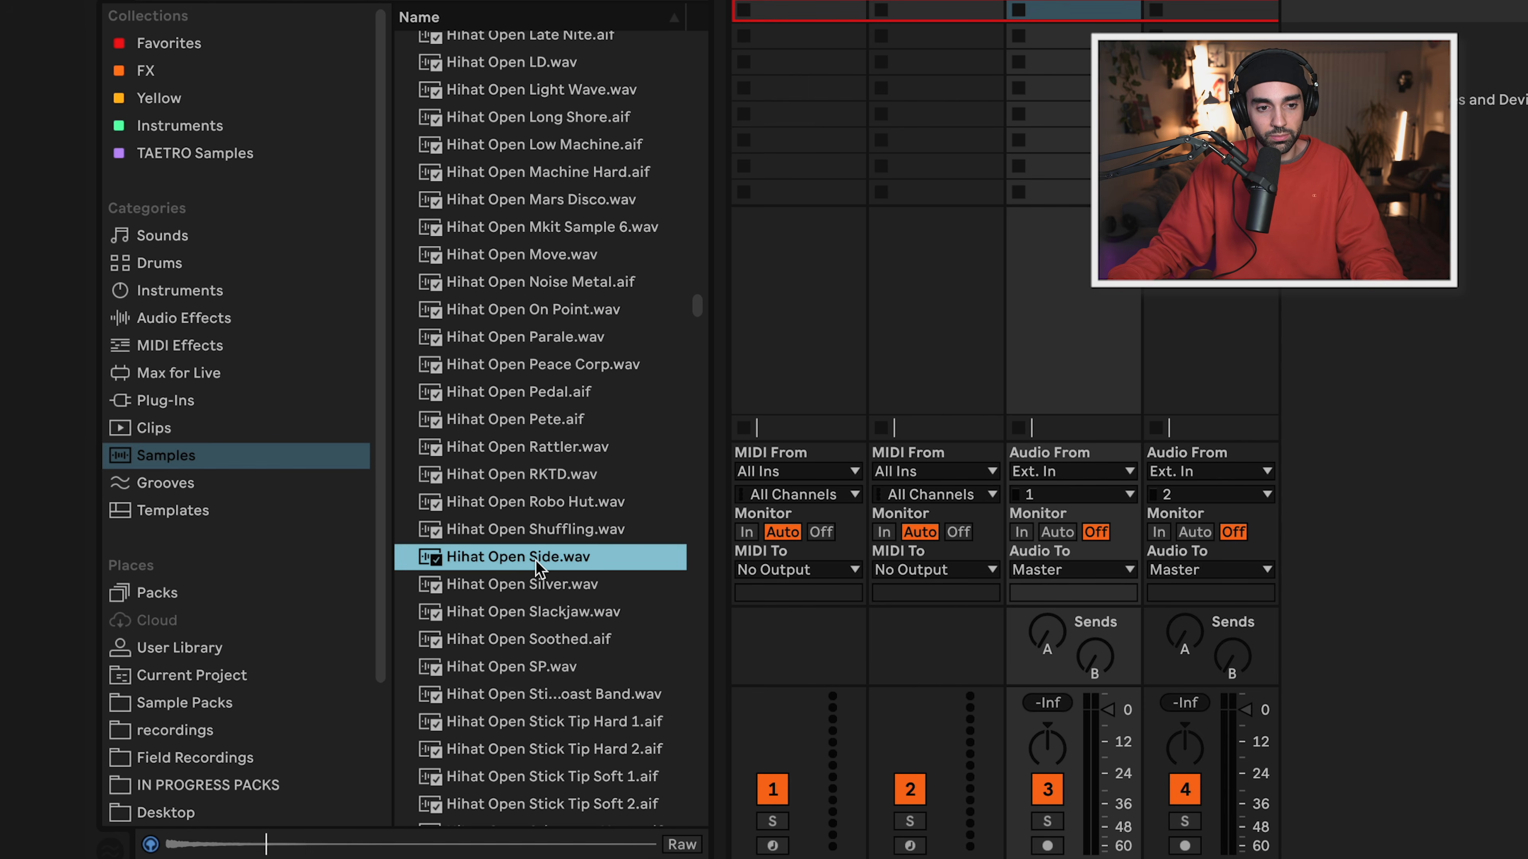
click(540, 583)
click(538, 611)
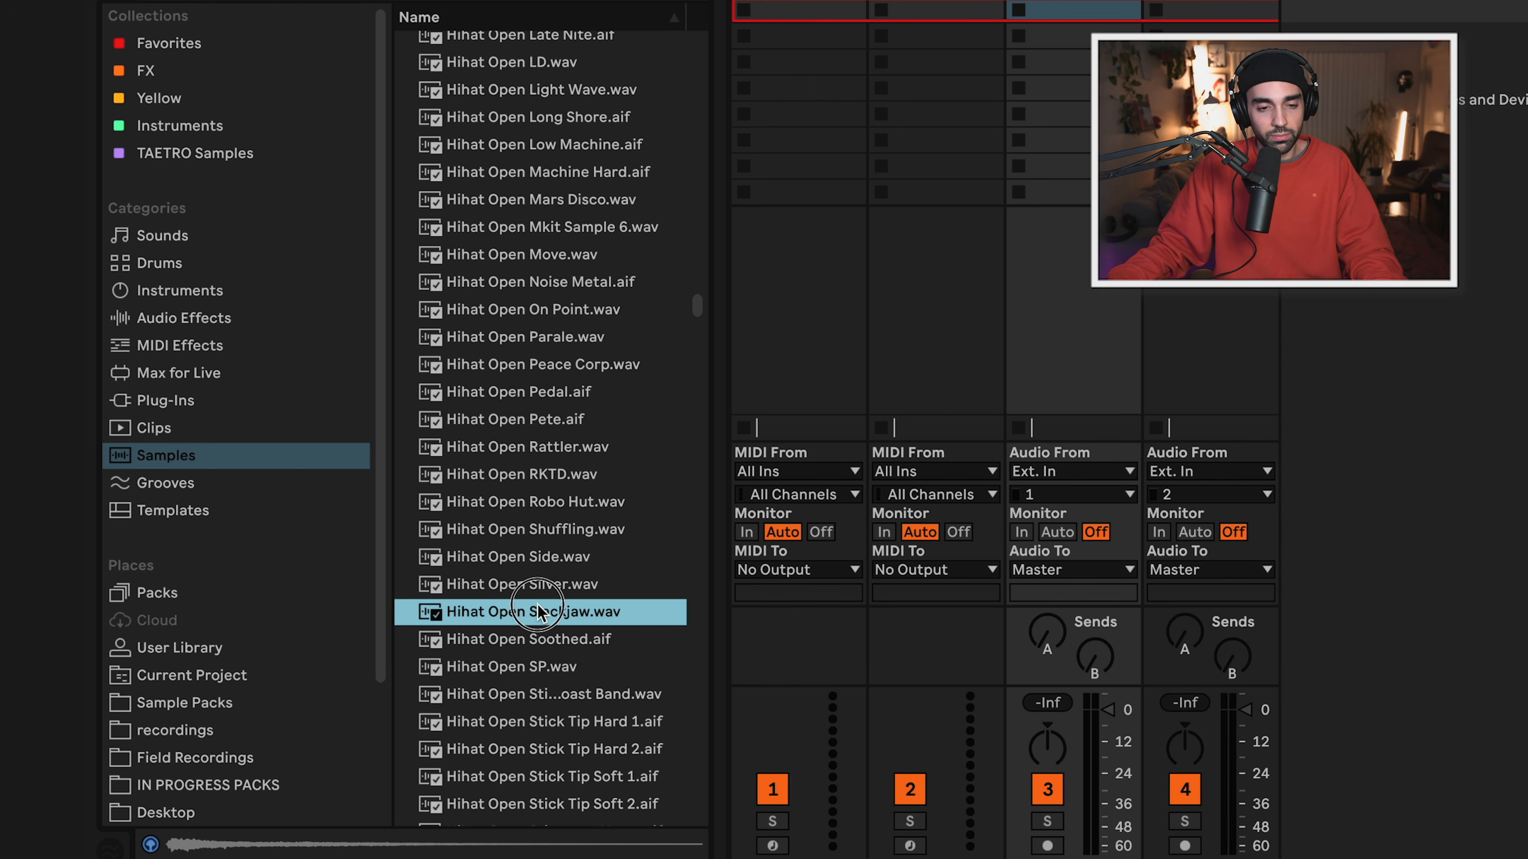
click(536, 638)
Audition the closed hi-hat samples in sequence from Hihat Closed Stick Tip Soft 2.aif to Hihat Closed Thin Machine.aif.
scroll(494, 361, up, 20)
click(493, 144)
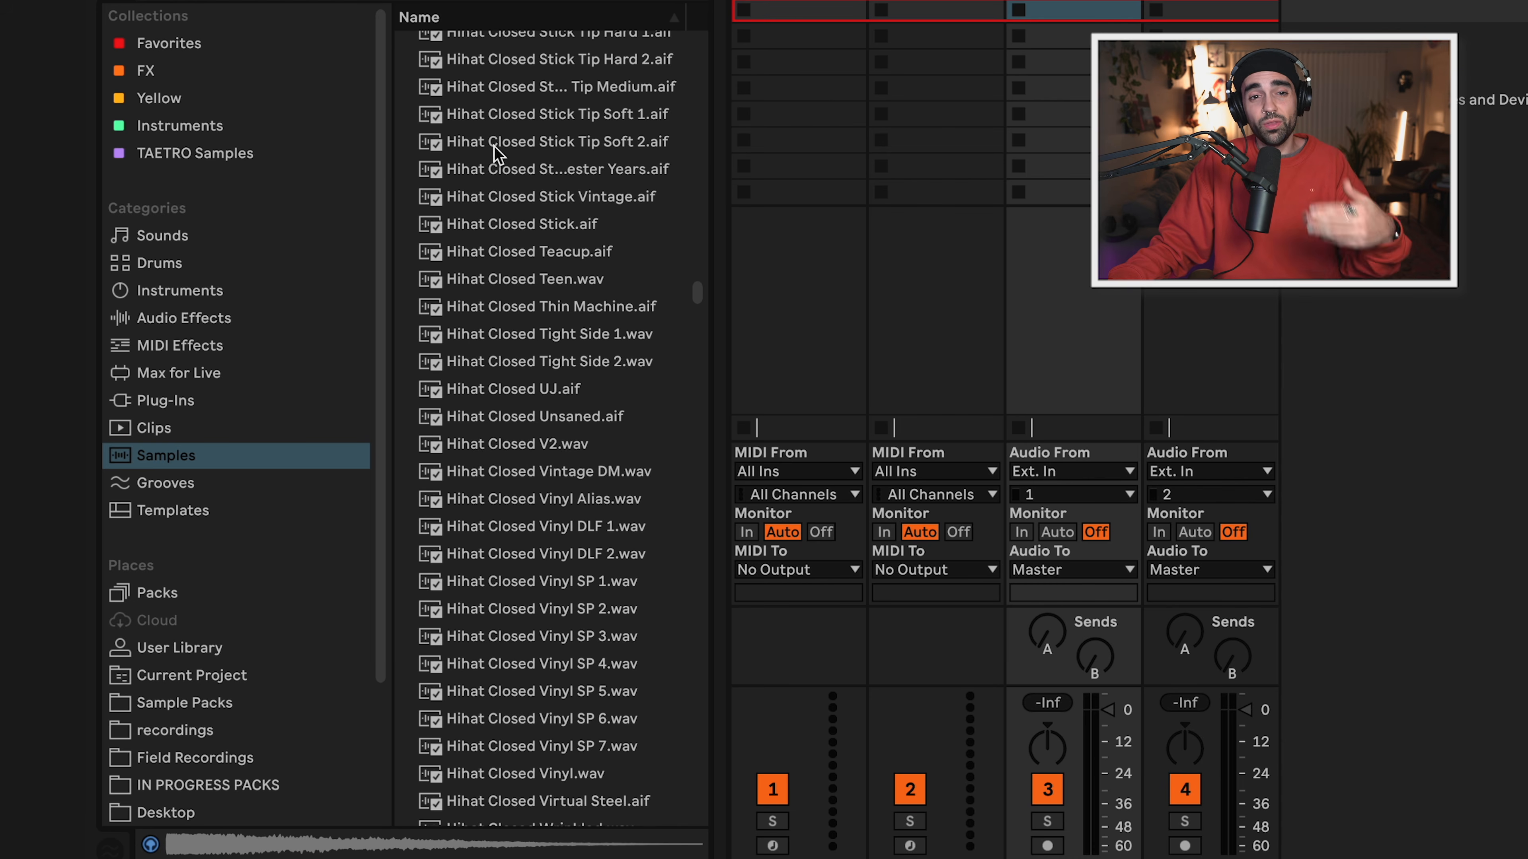
click(493, 171)
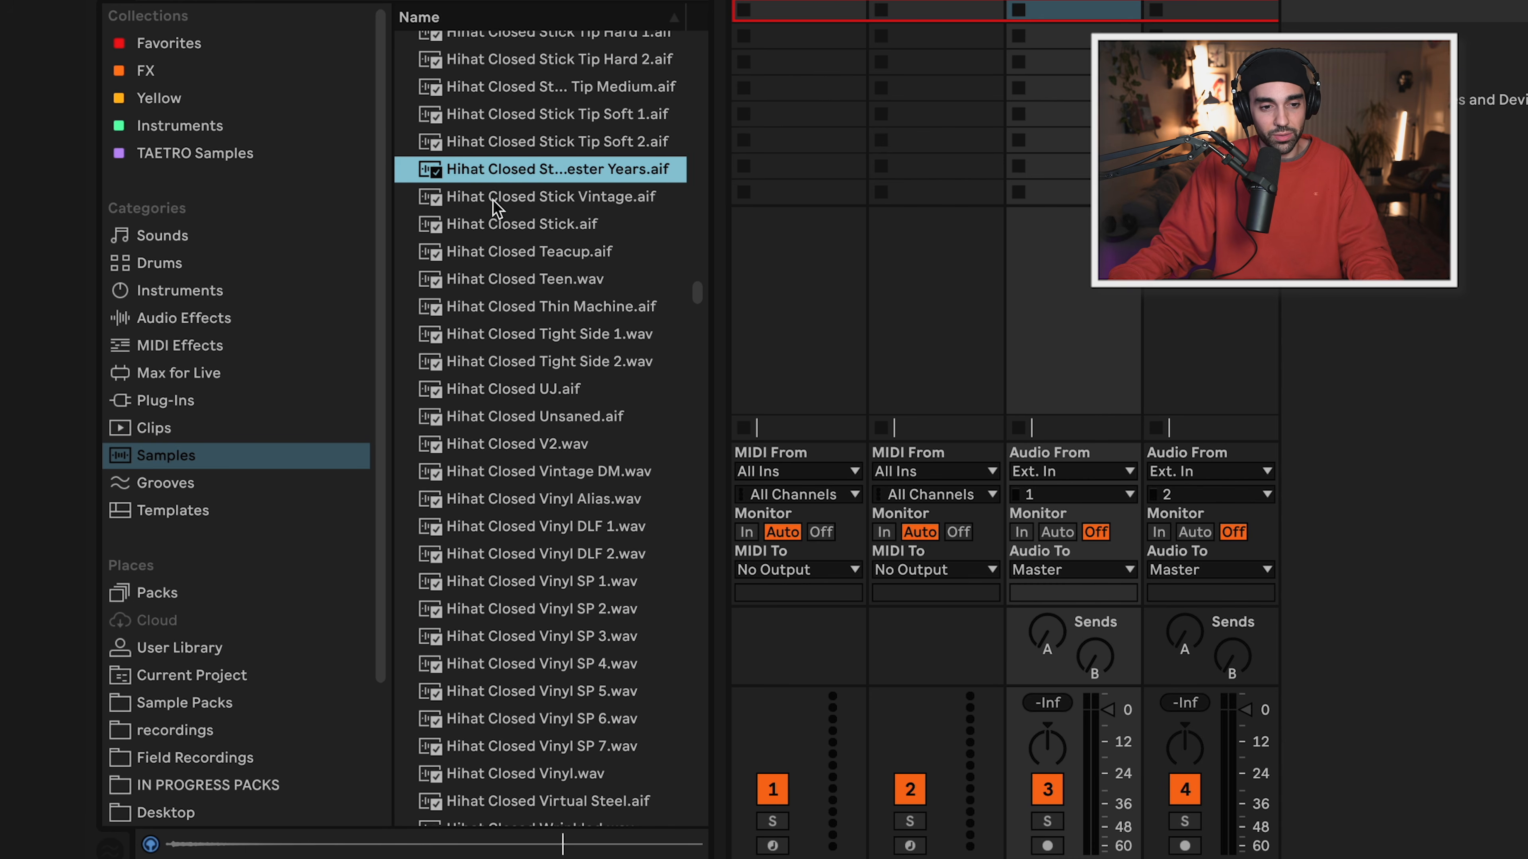
click(494, 200)
click(507, 227)
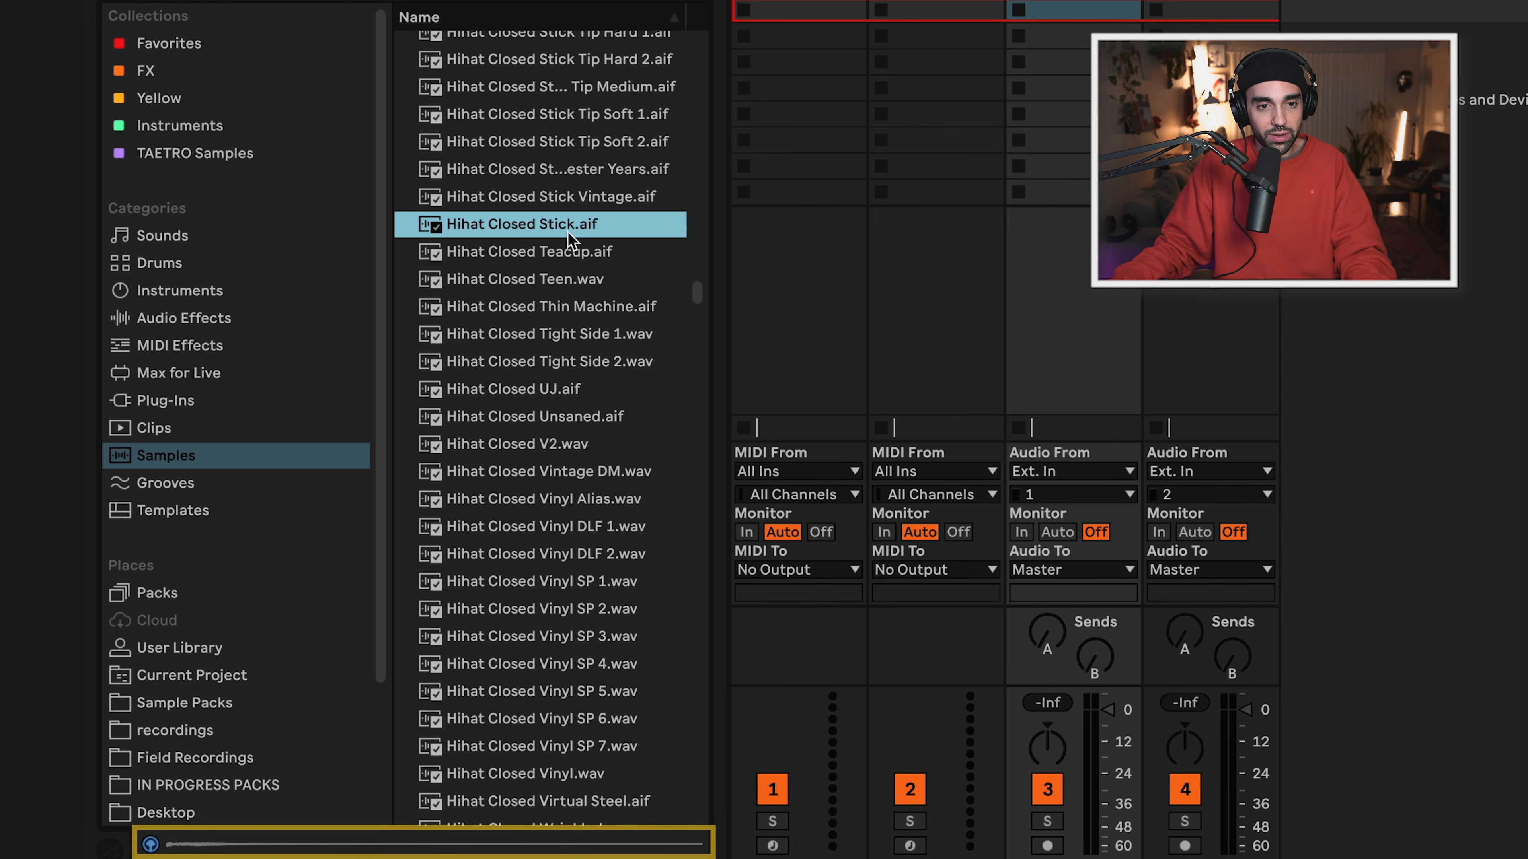
click(512, 251)
click(510, 283)
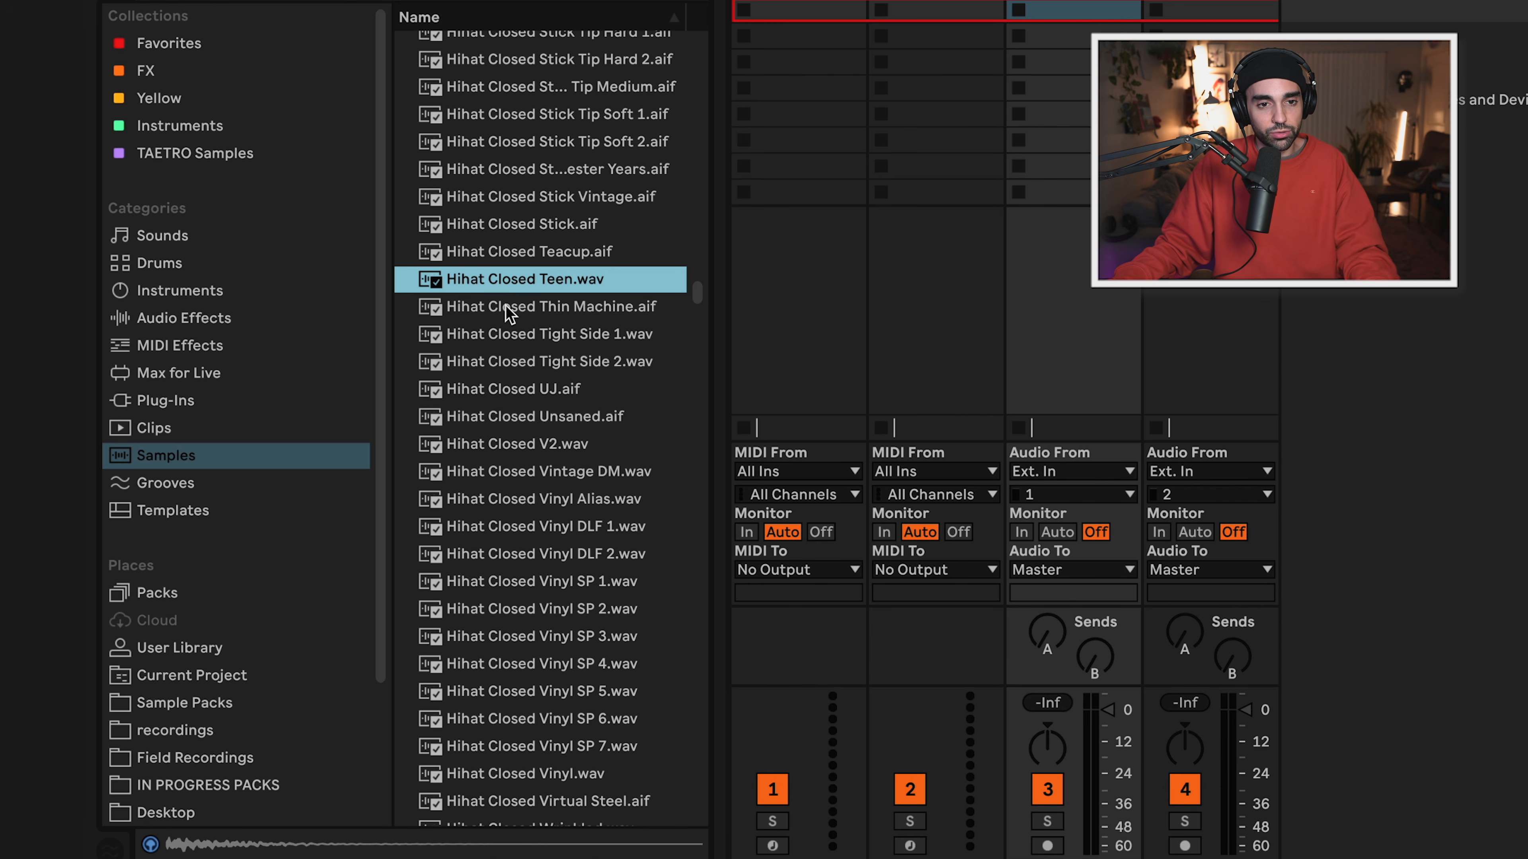
click(504, 307)
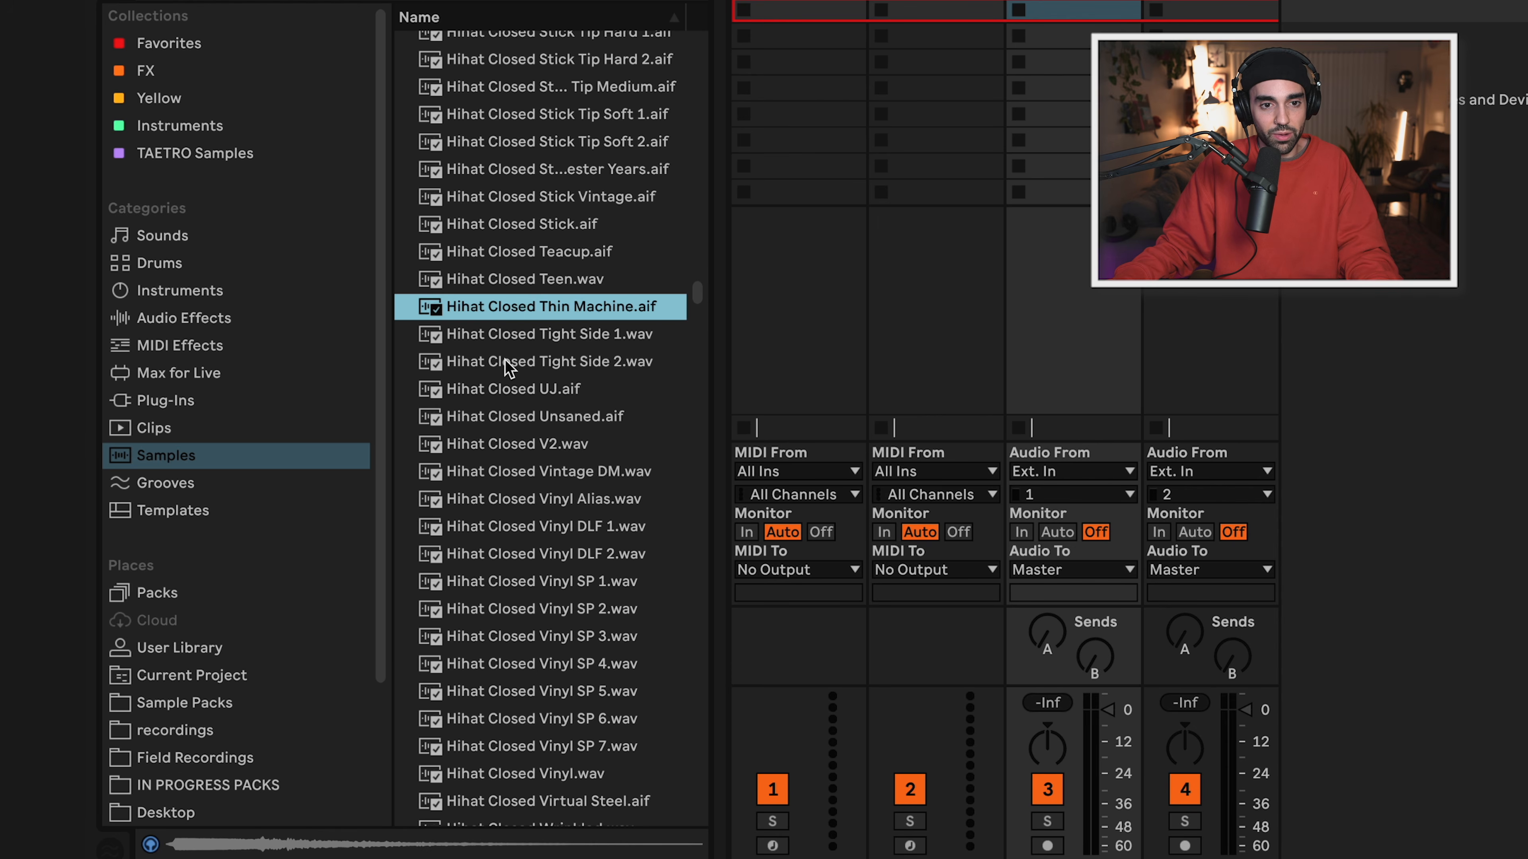
Find the kick samples and preview several, including Kick Code 1.aif and Kick Conga Weback.aif.
scroll(498, 299, down, 20)
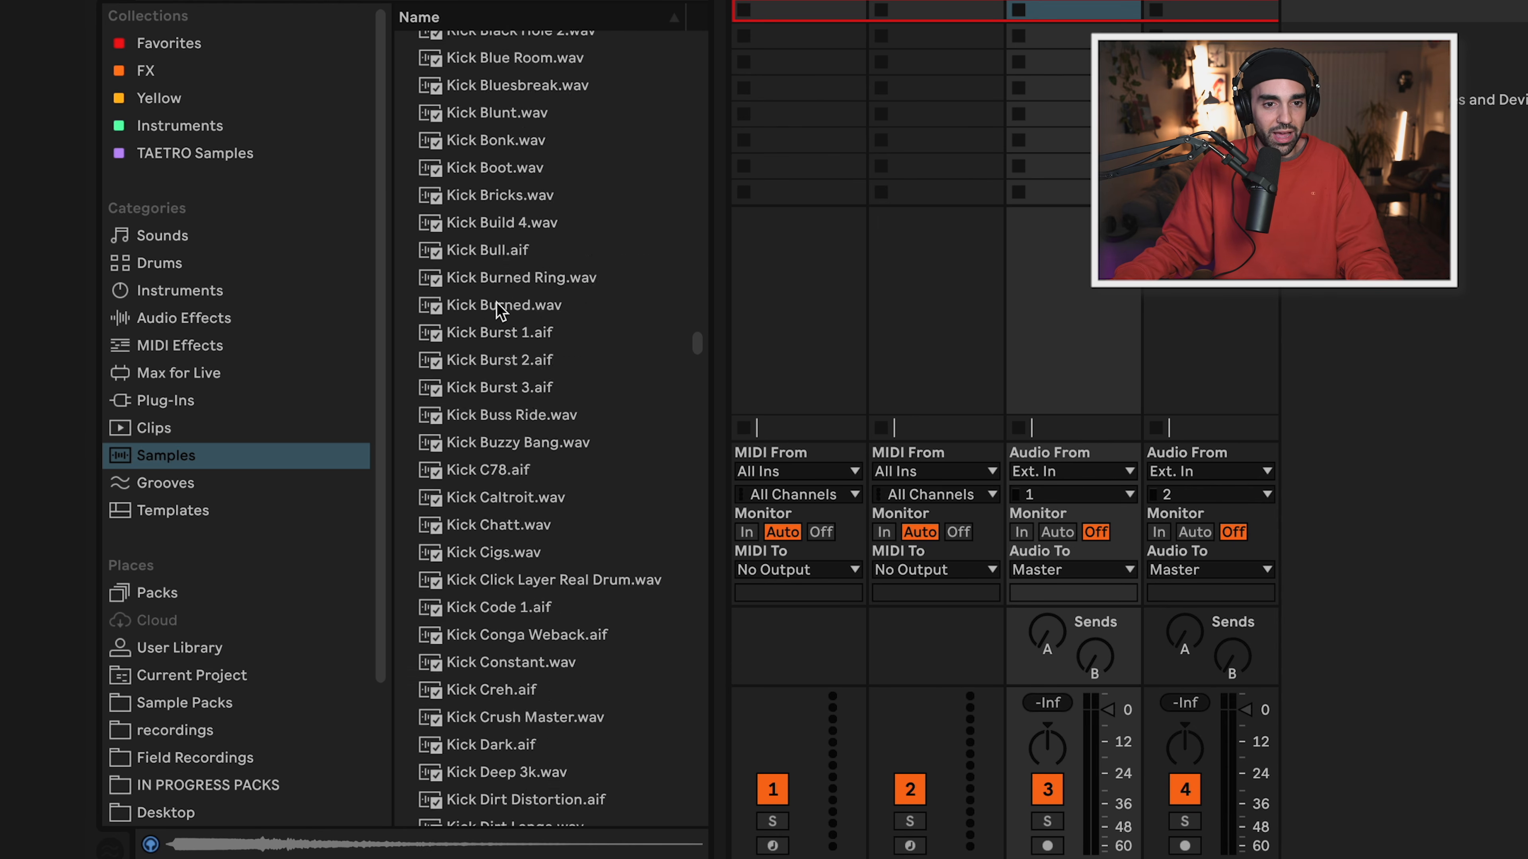
scroll(500, 308, up, 8)
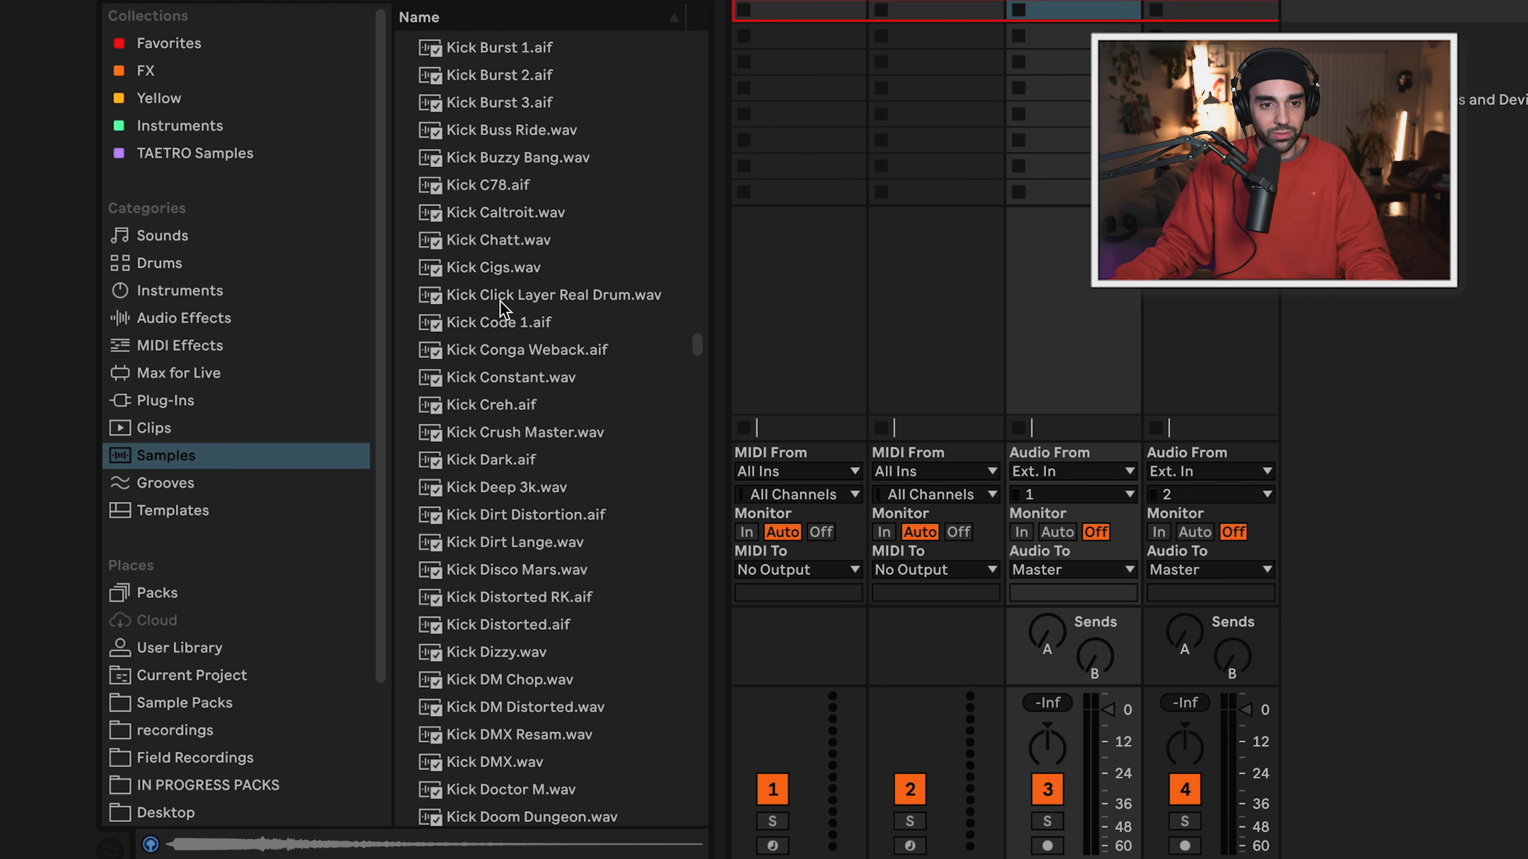
click(475, 323)
click(471, 355)
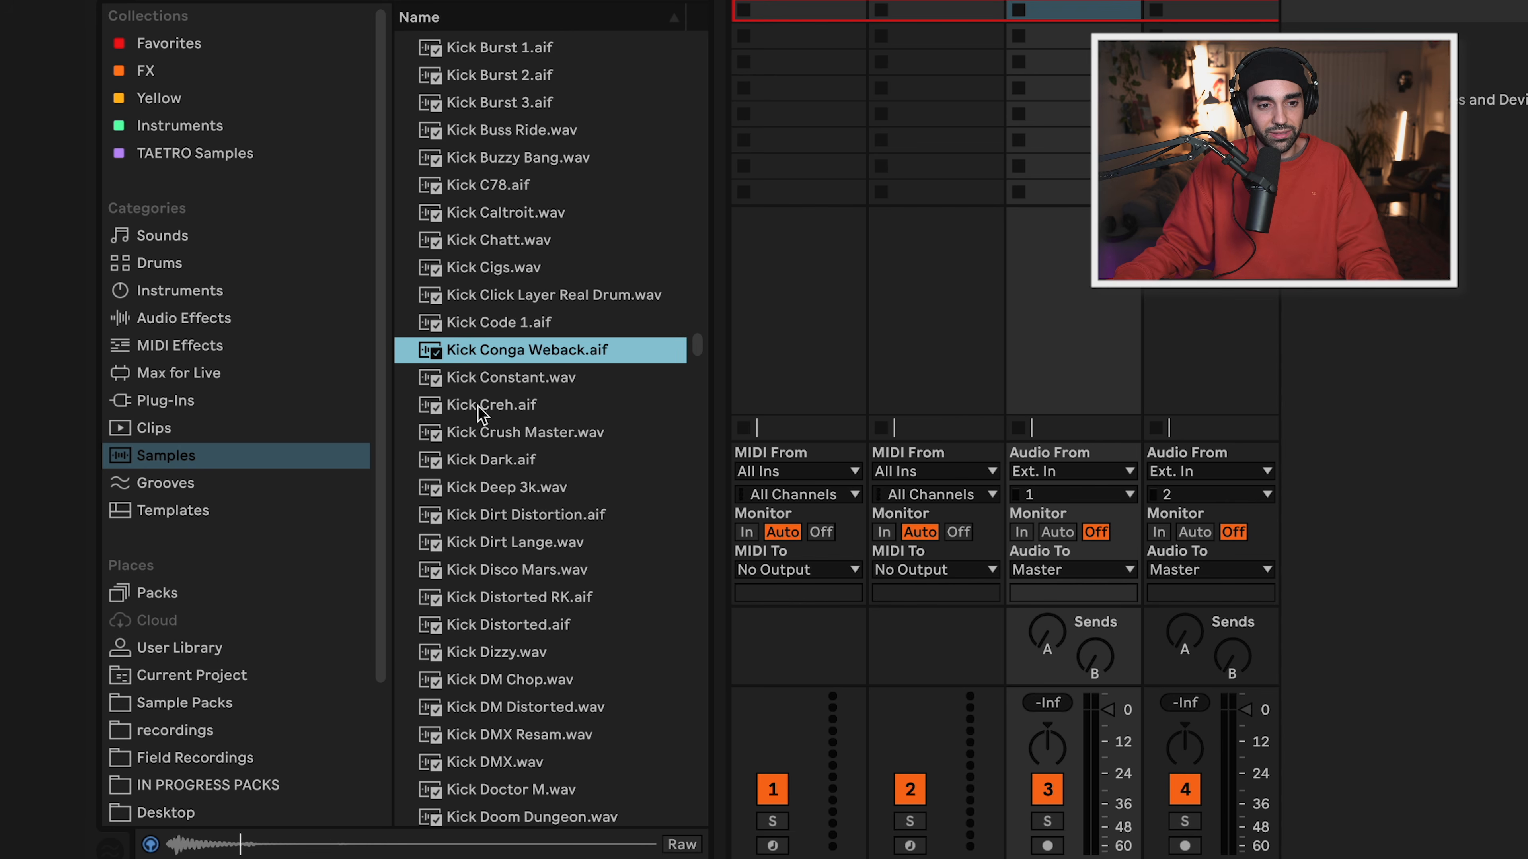
click(474, 471)
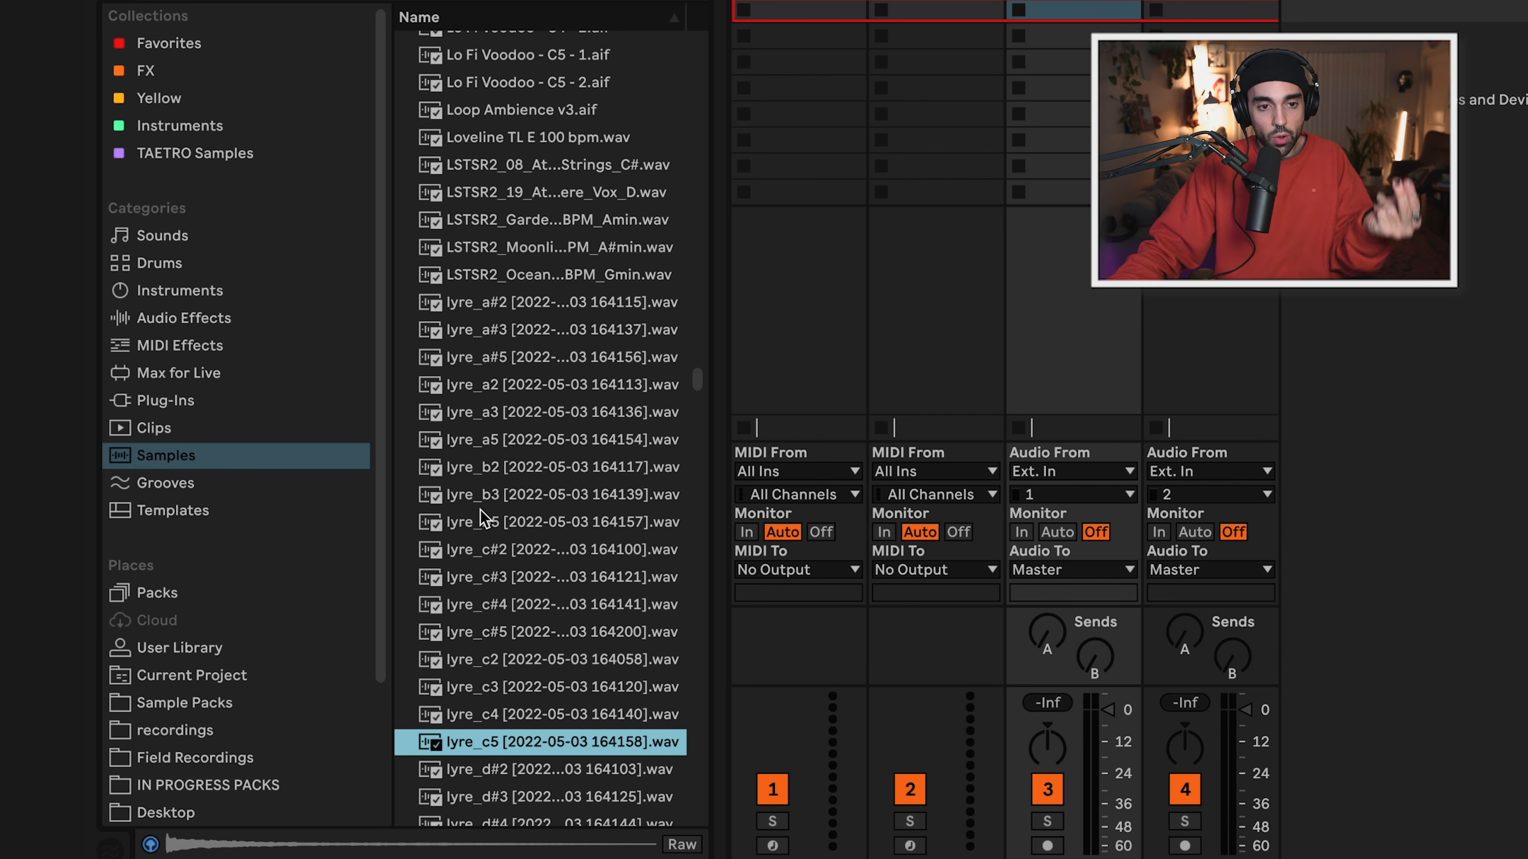
Preview the pitched lyre samples, including lyre_b3, lyre_b5, lyre_c#4, lyre_d#2 and lyre_c4.
click(484, 494)
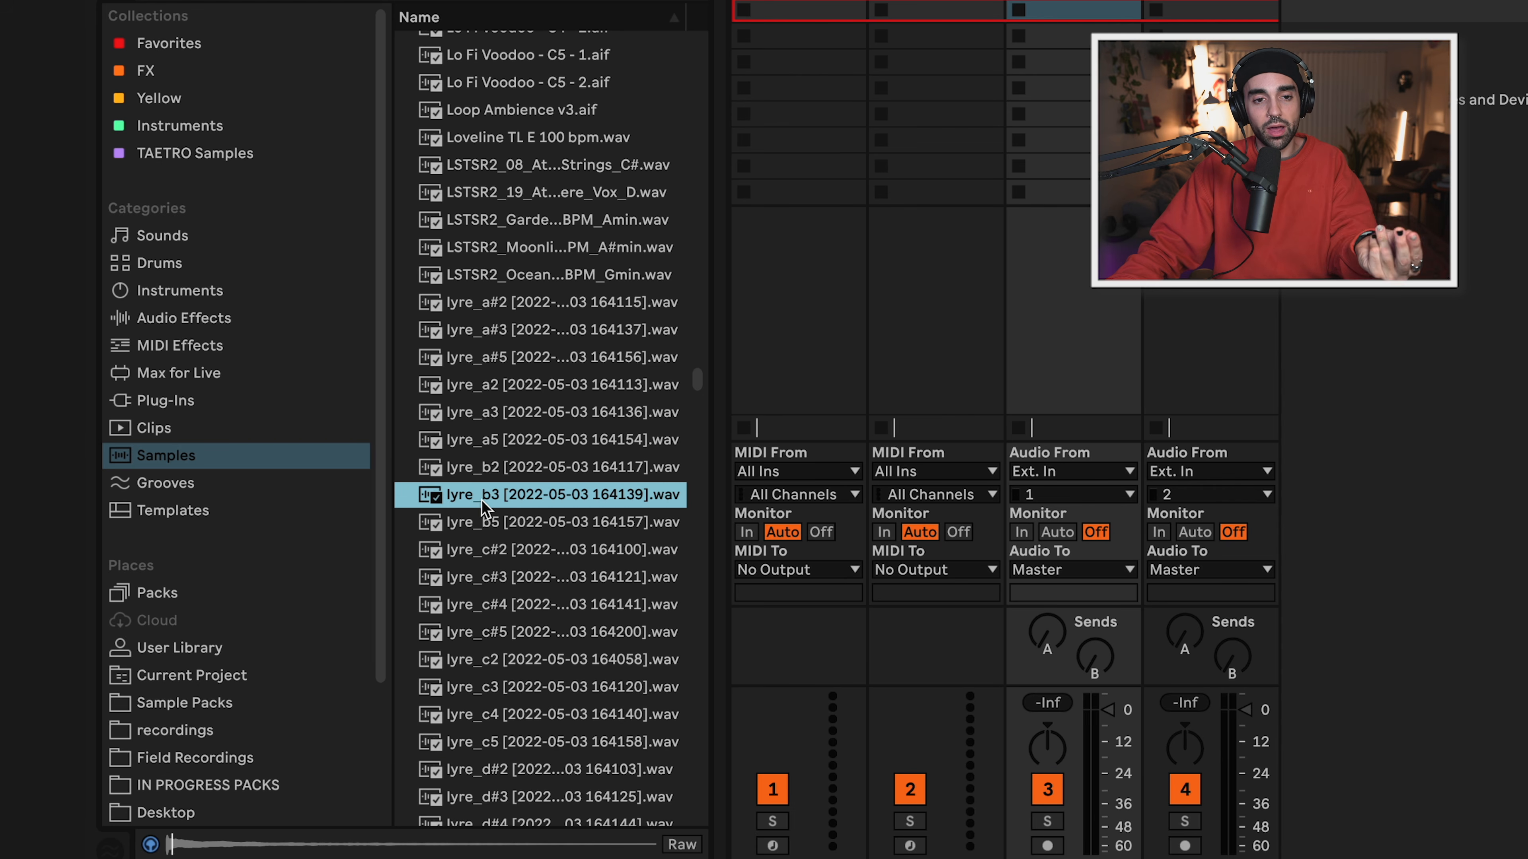
click(480, 523)
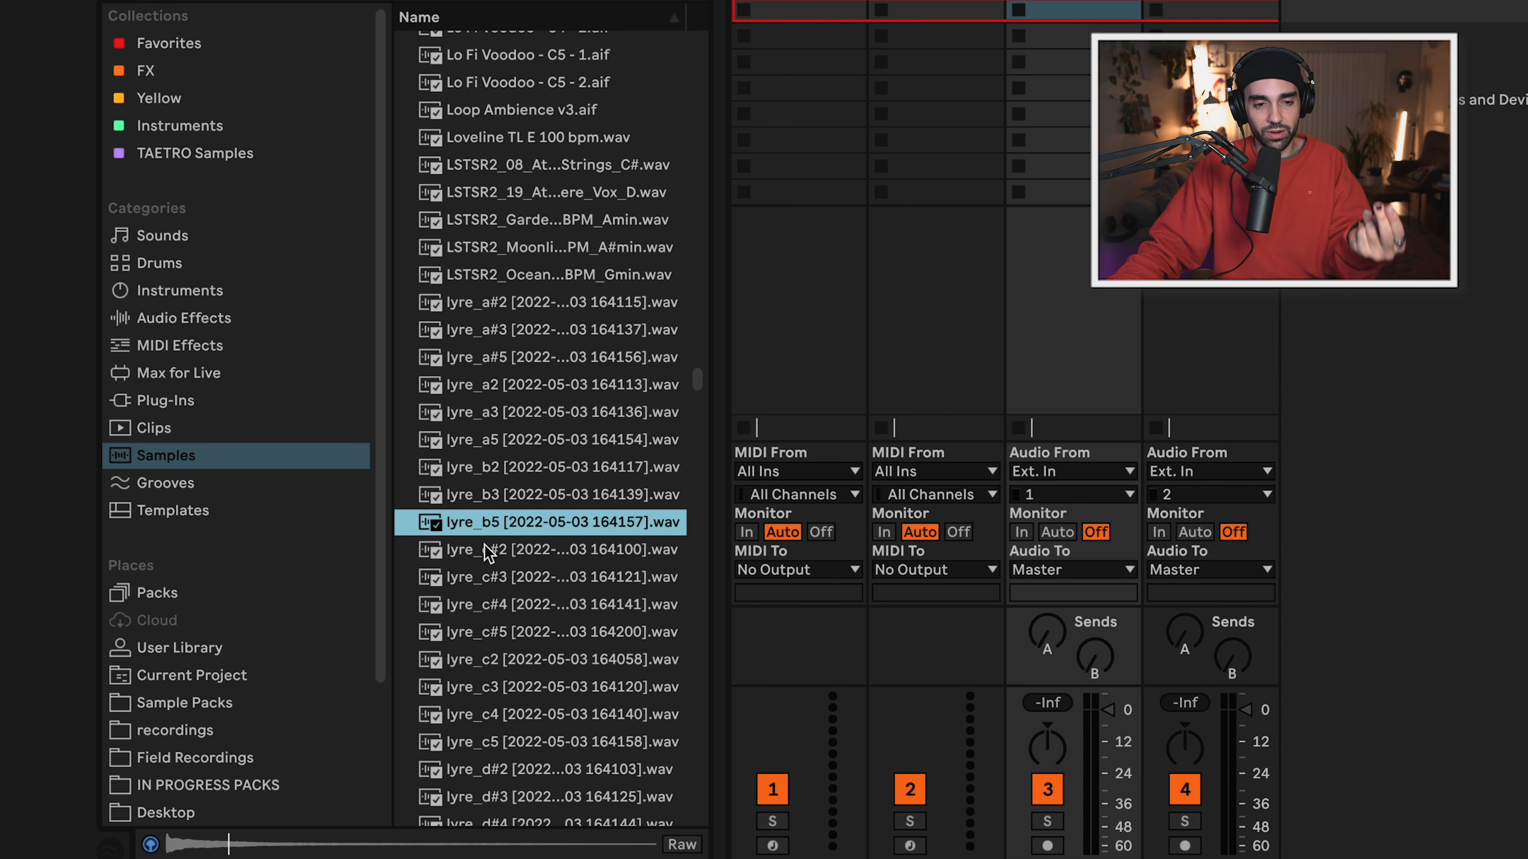
click(474, 607)
scroll(474, 607, down, 4)
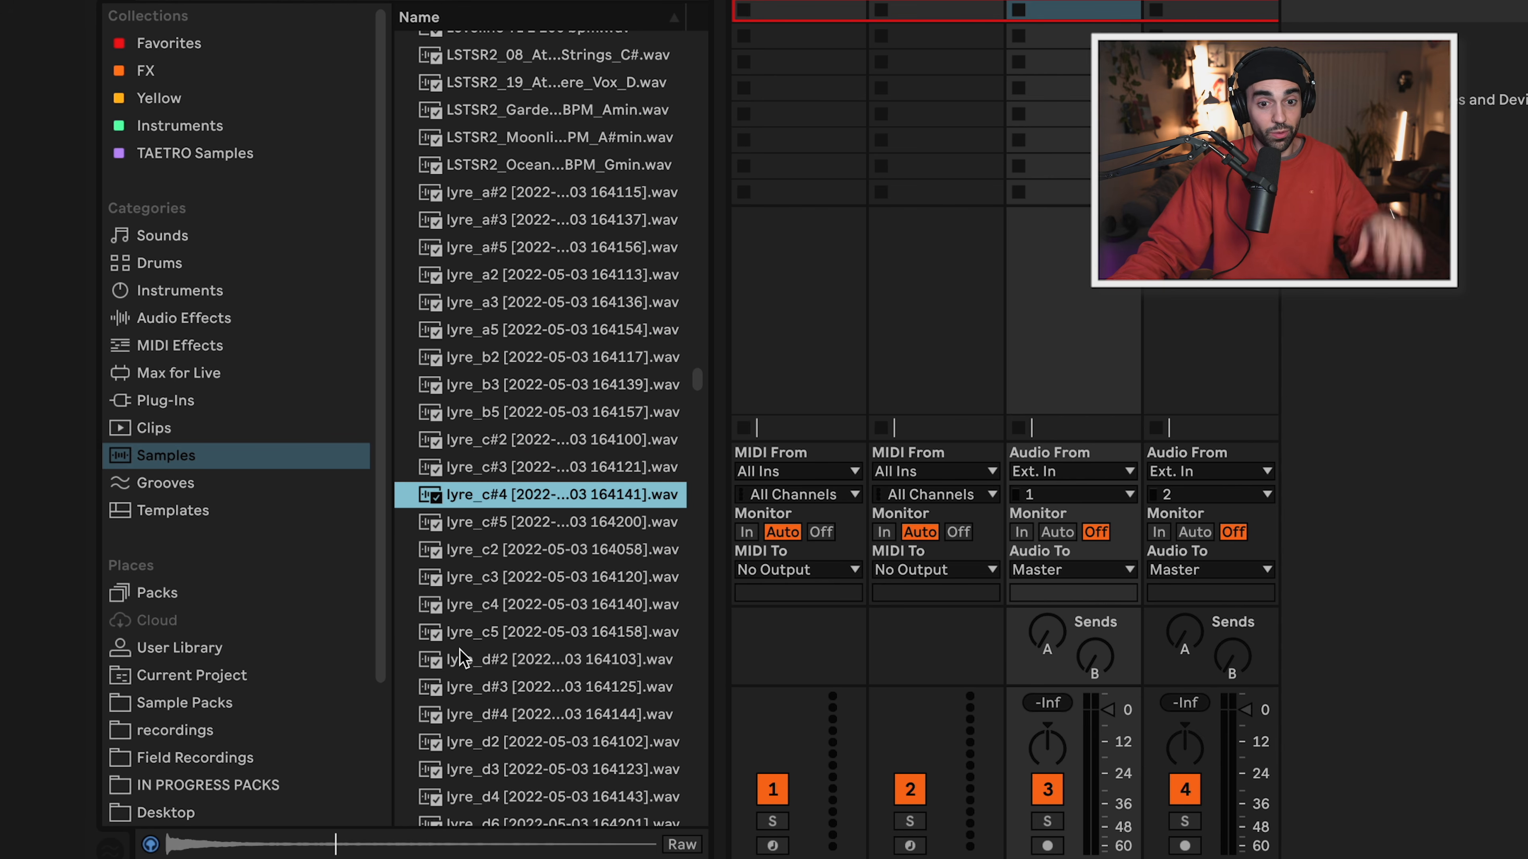
click(460, 650)
scroll(459, 650, down, 4)
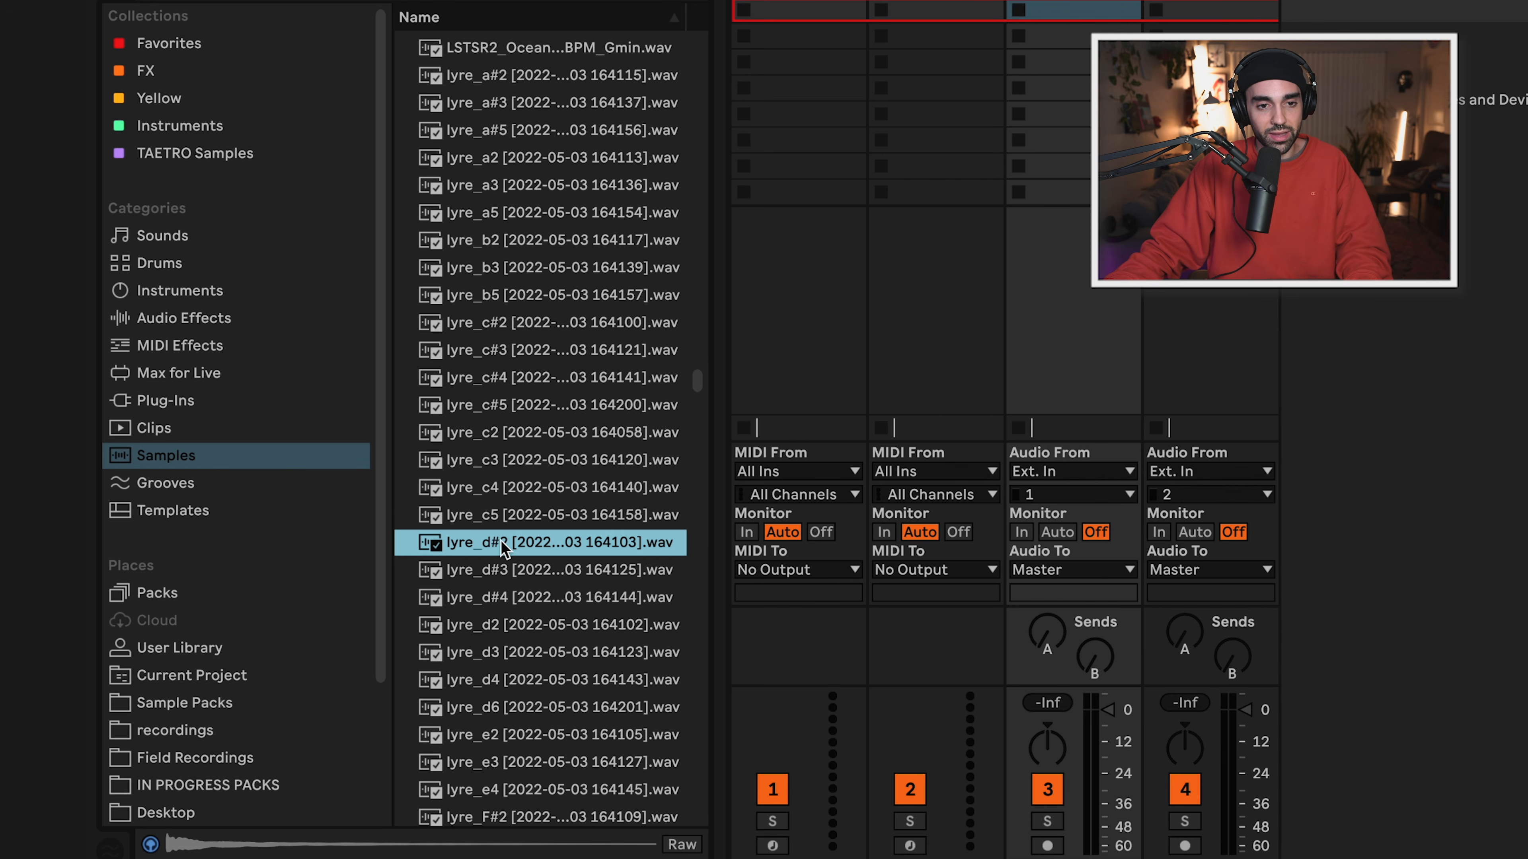
click(483, 491)
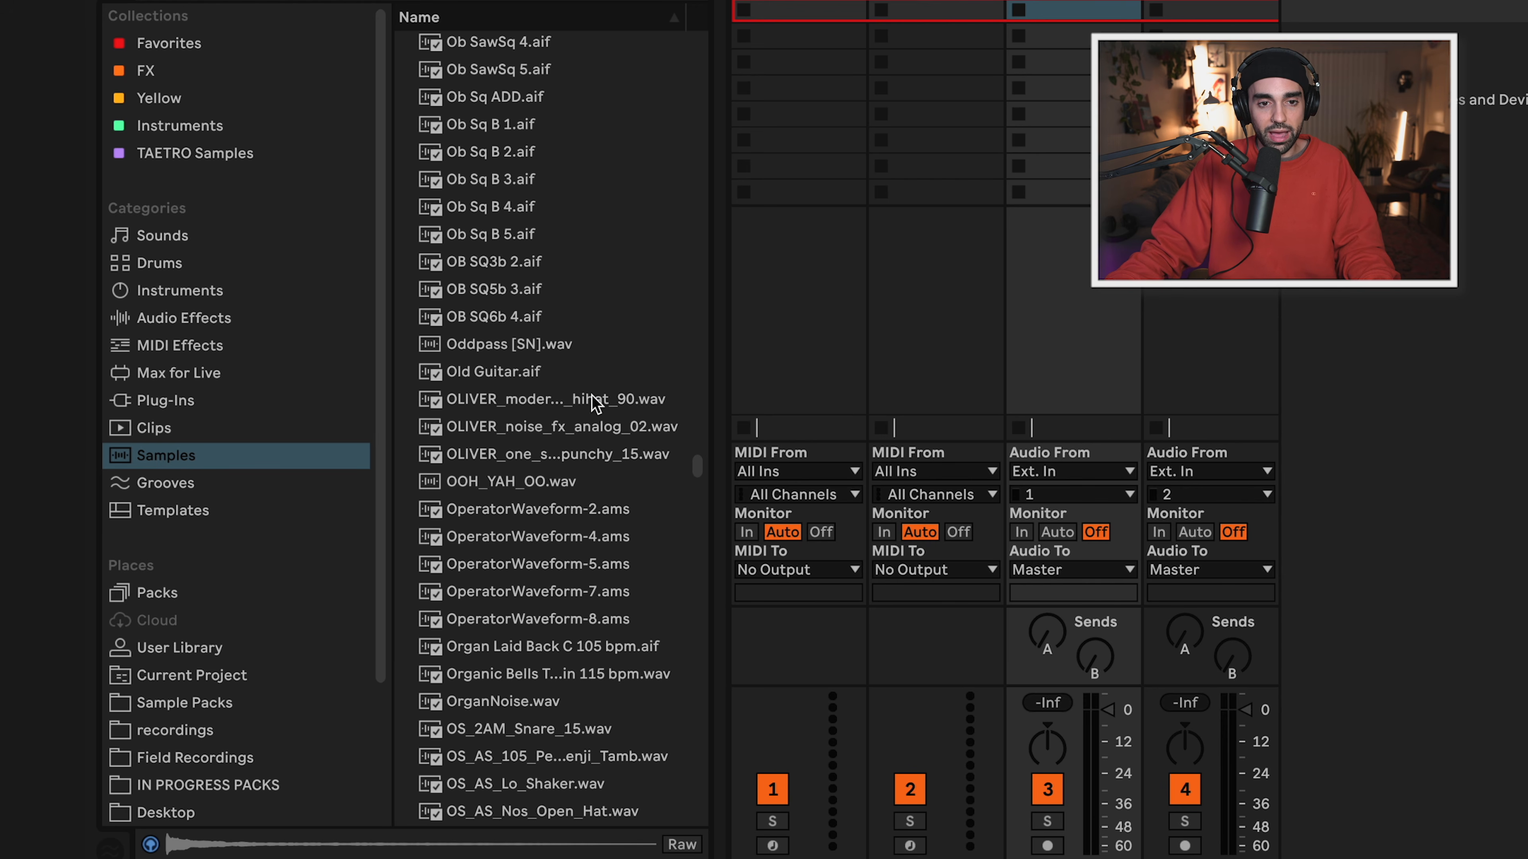
Preview longer loops: the OLIVER hihat_90 loop, Organ Laid Back C 105 bpm.aif and the Pedal Steel C 110bpm loop.
click(594, 402)
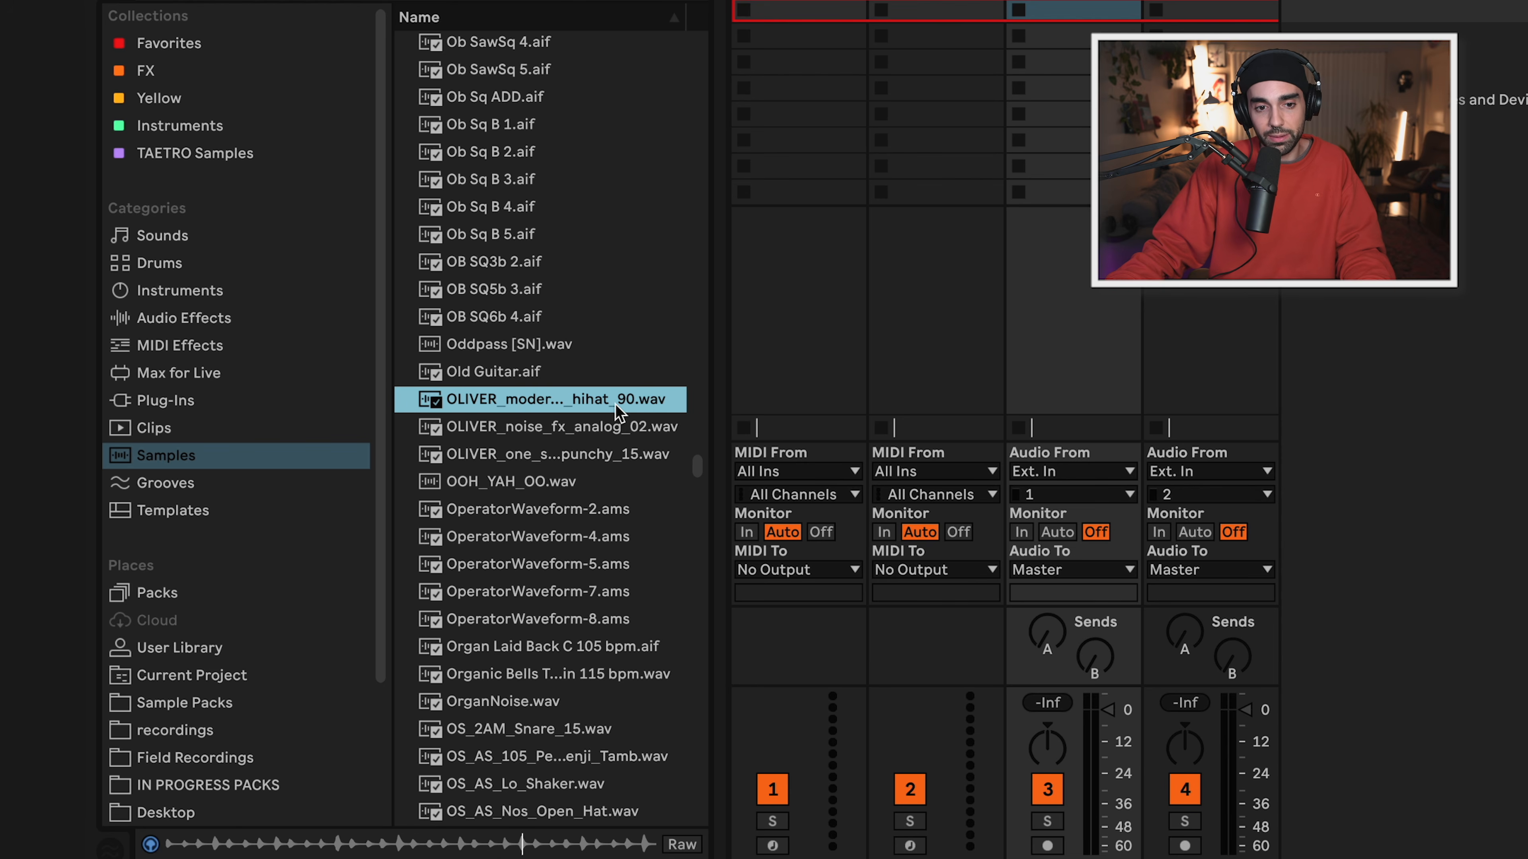
scroll(516, 650, down, 2)
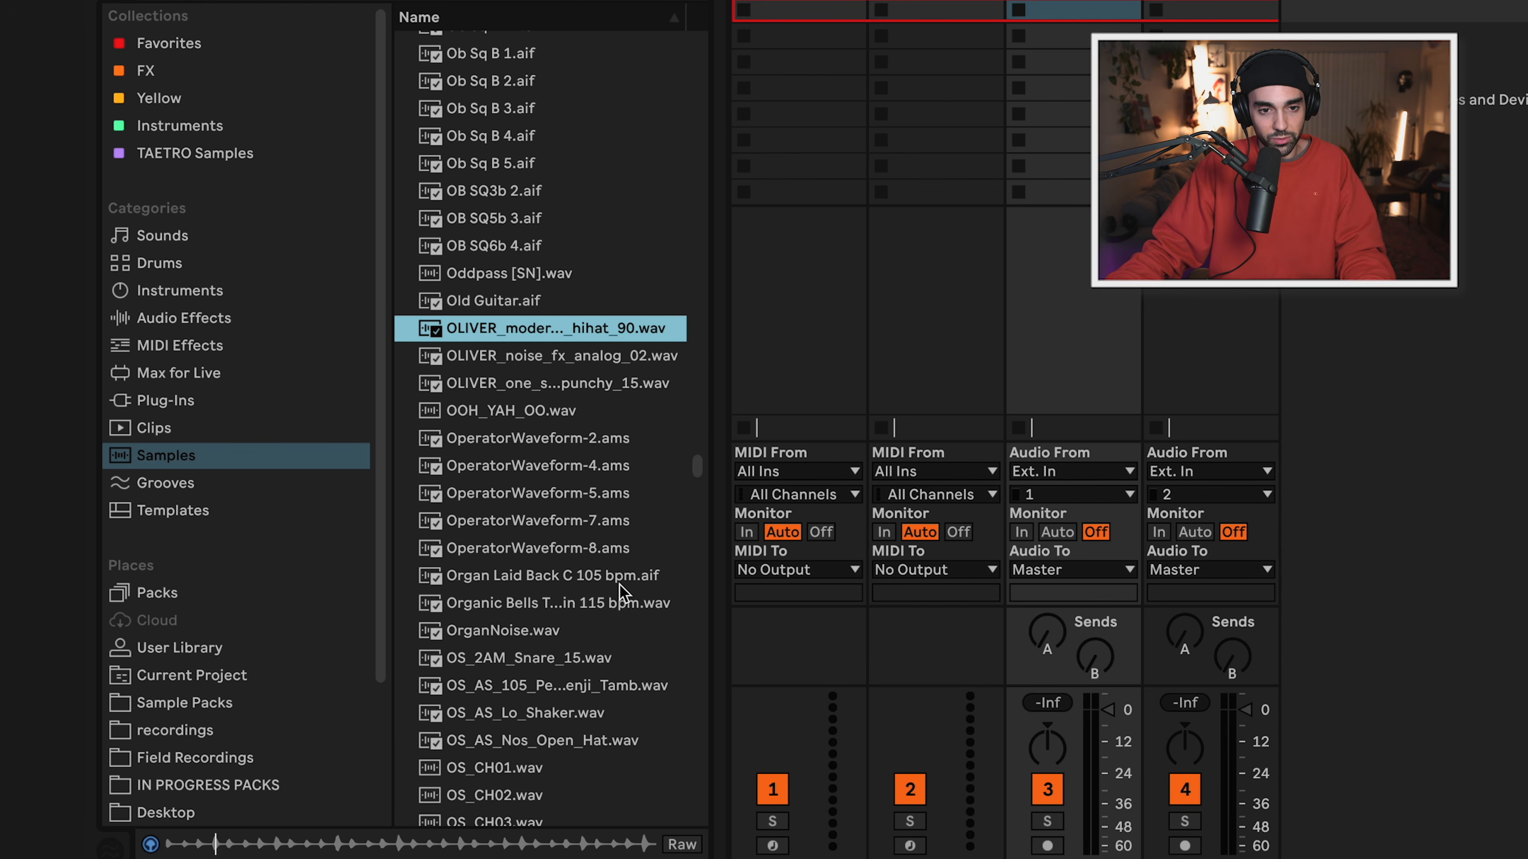
click(502, 577)
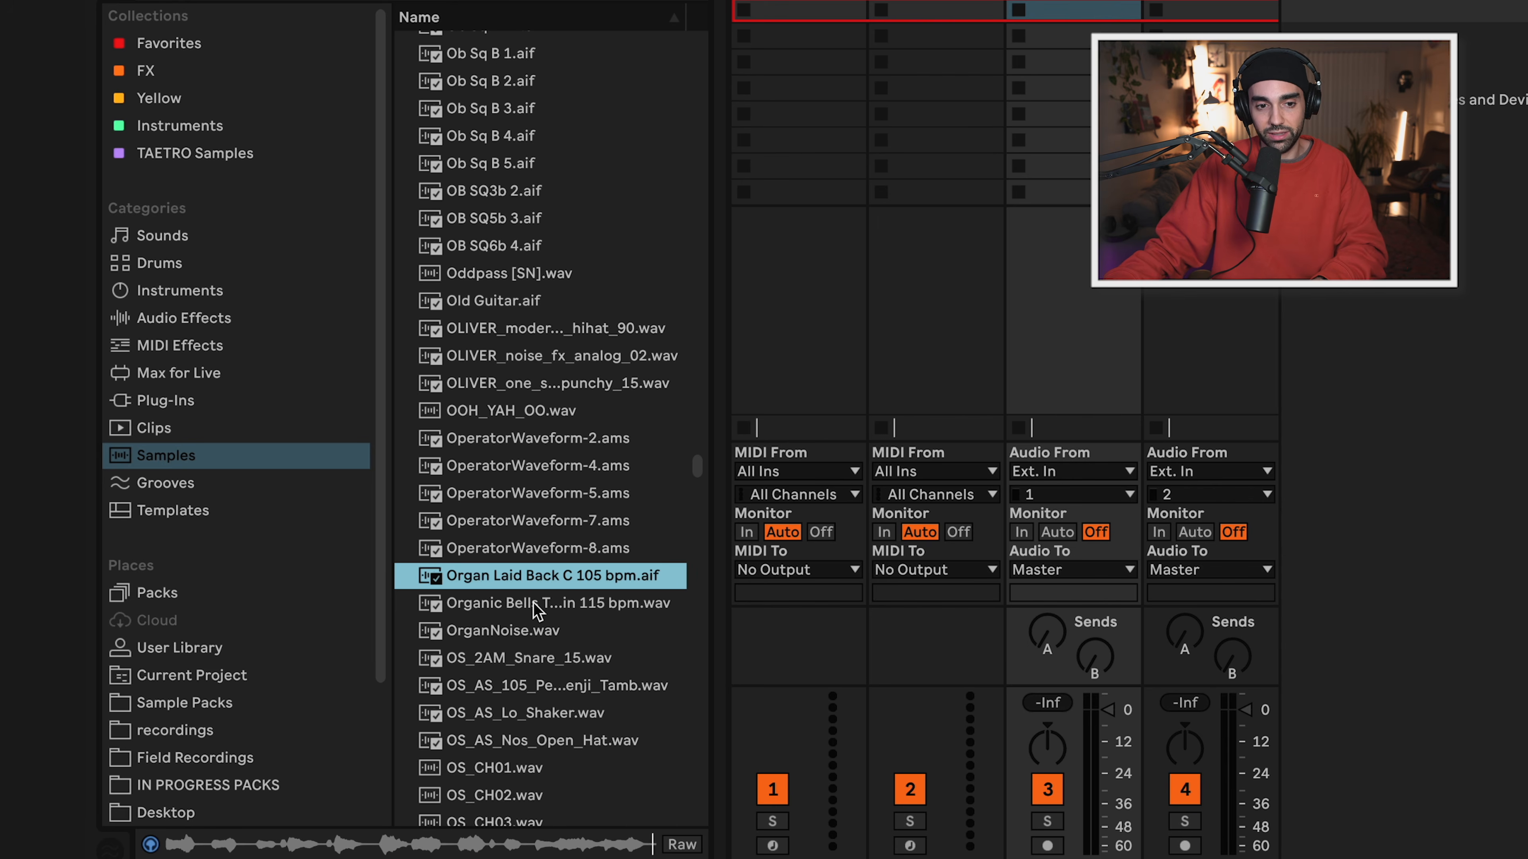
scroll(523, 571, down, 15)
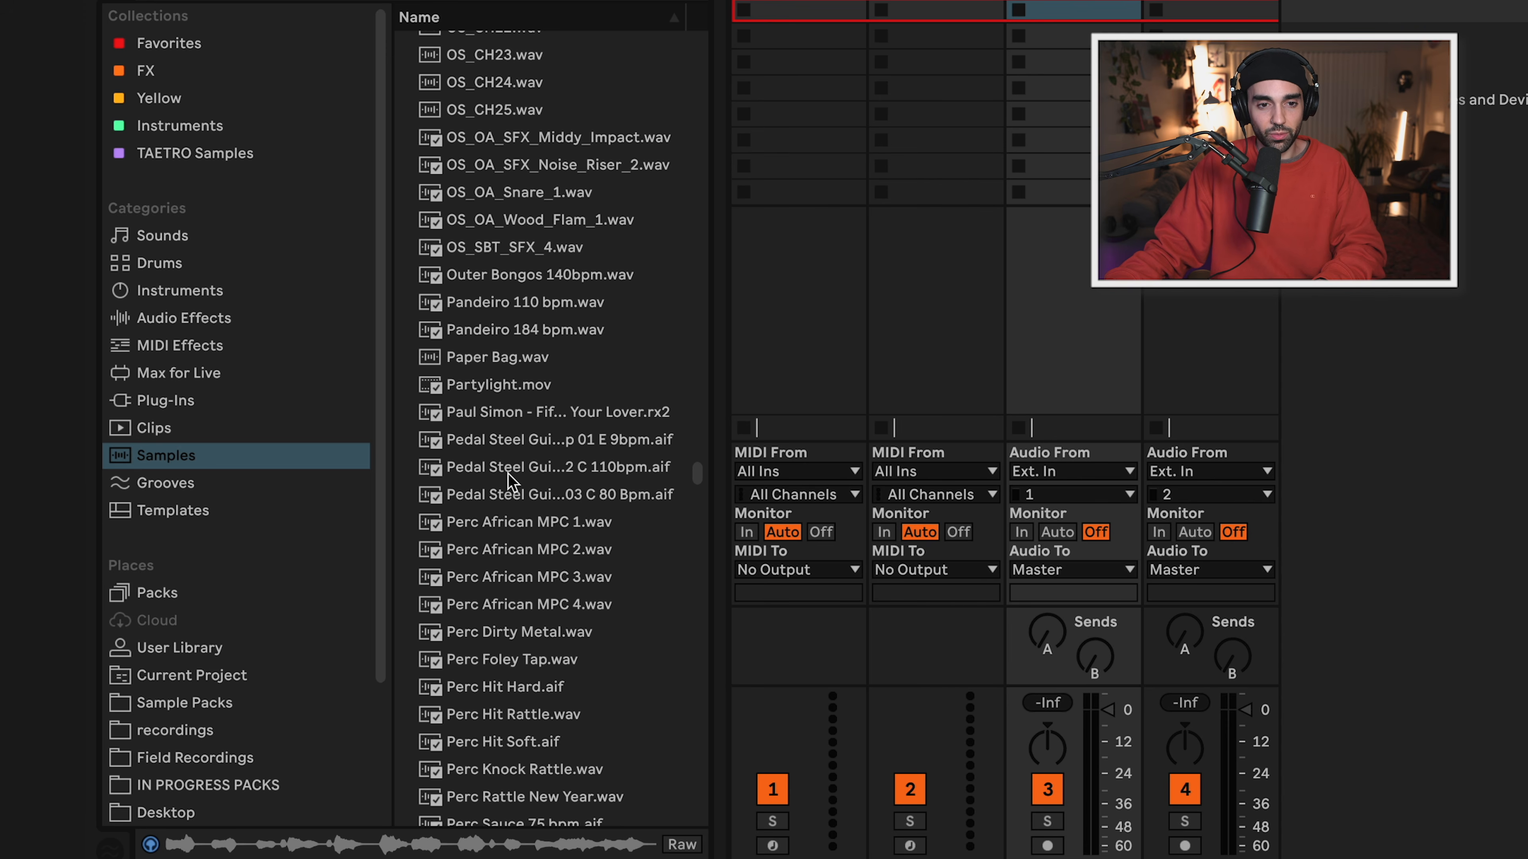
click(508, 467)
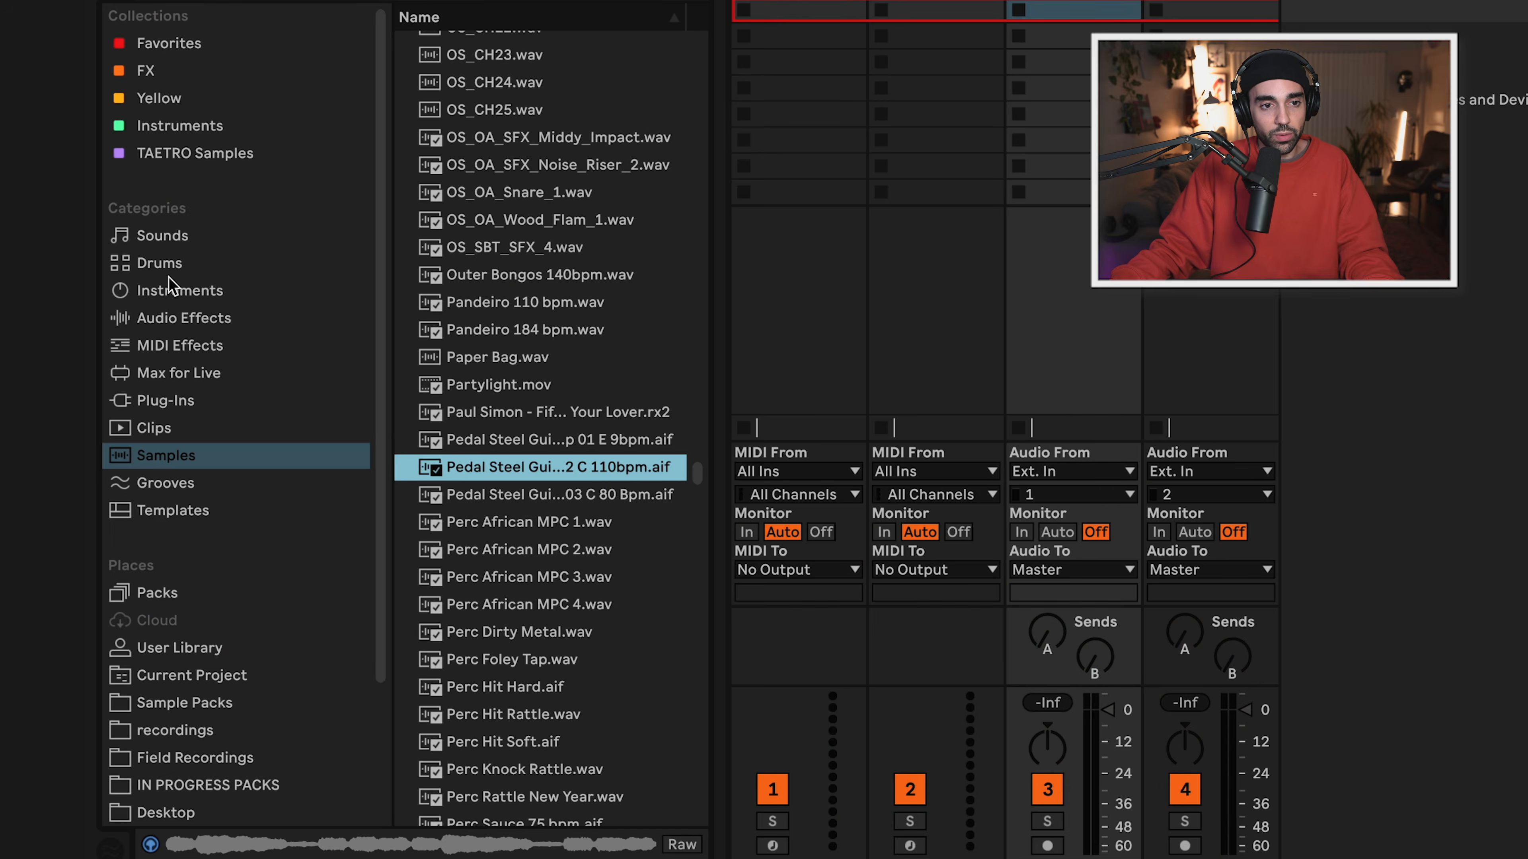
Show the Drums category in the browser and check the subfolders of Drum Hits, leaving the folder collapsed.
click(164, 270)
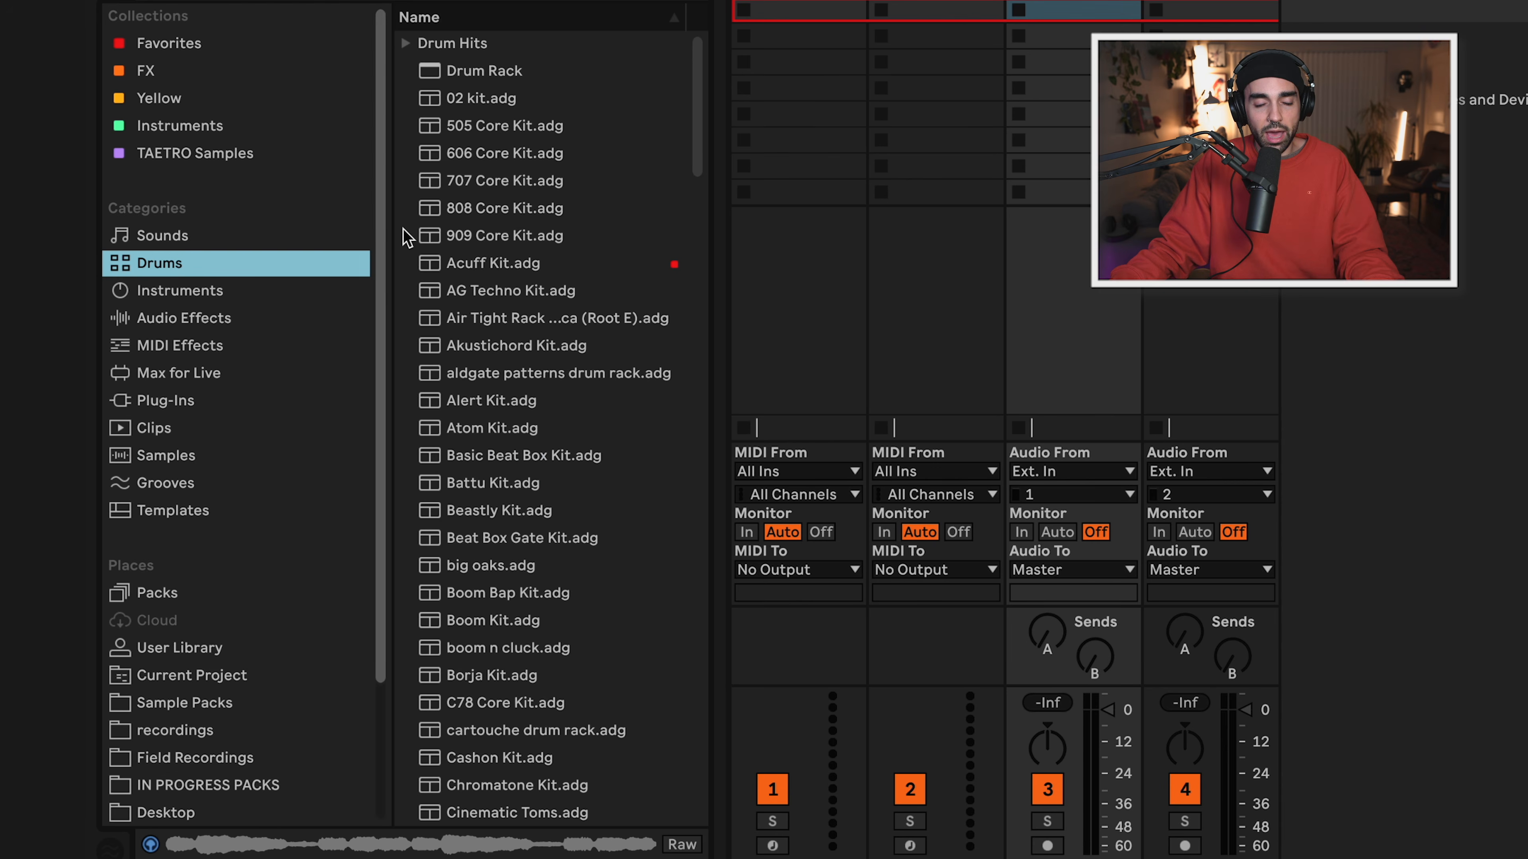
click(438, 78)
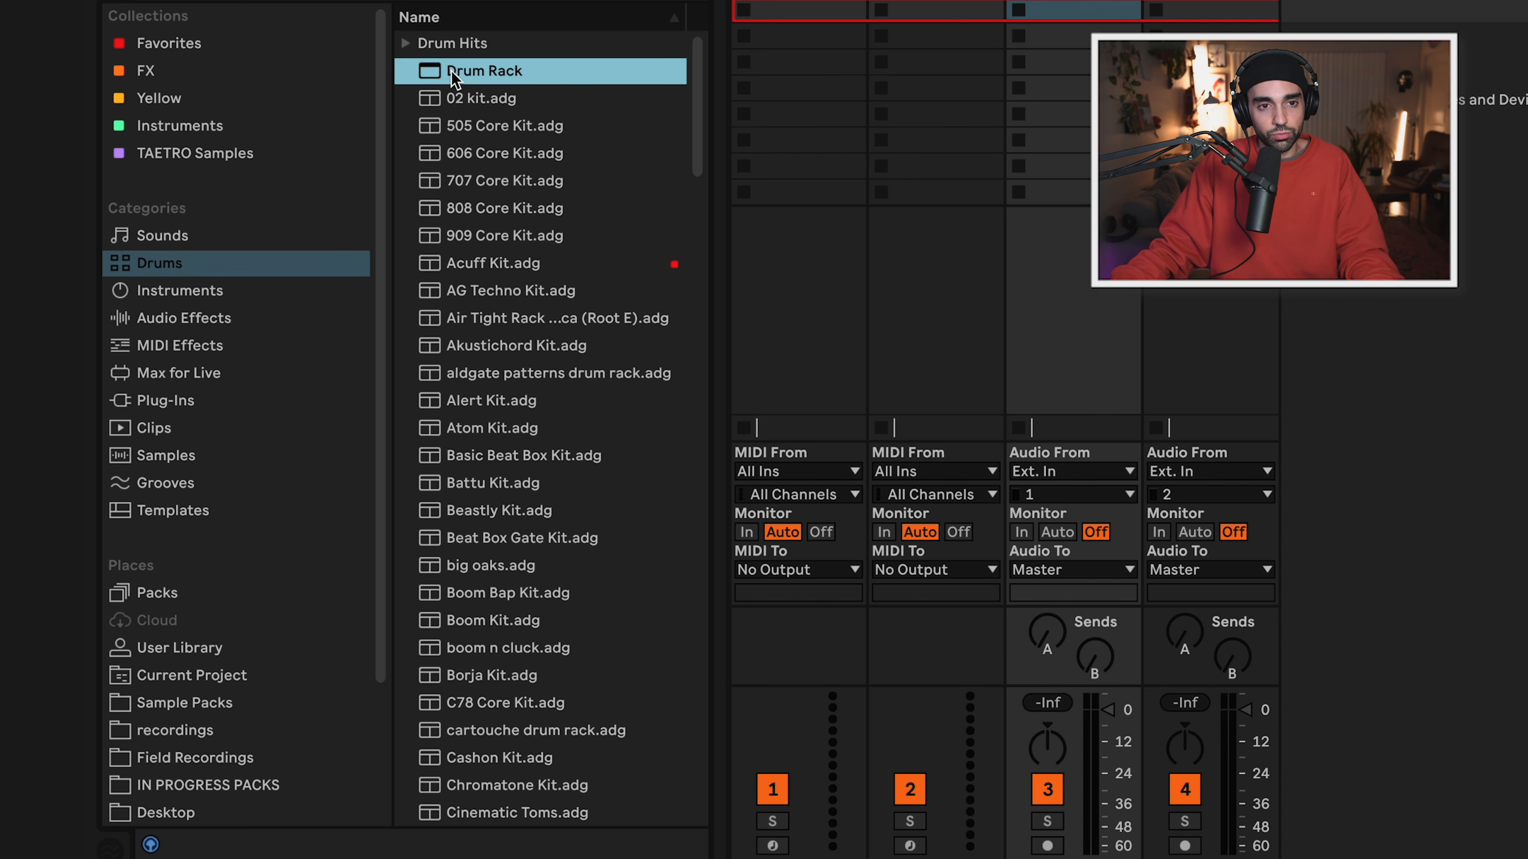
click(408, 44)
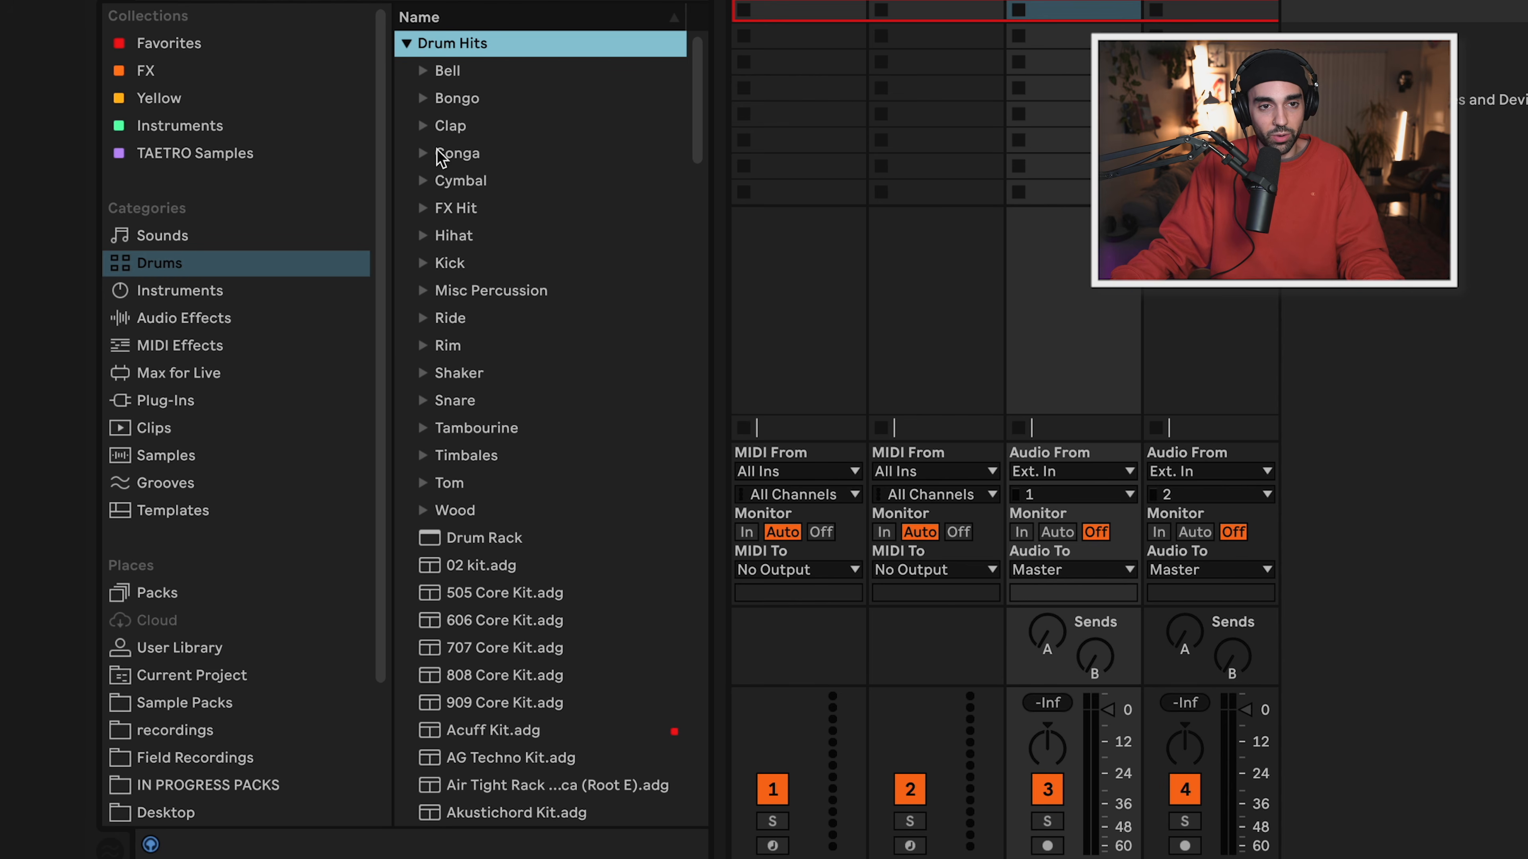
click(406, 45)
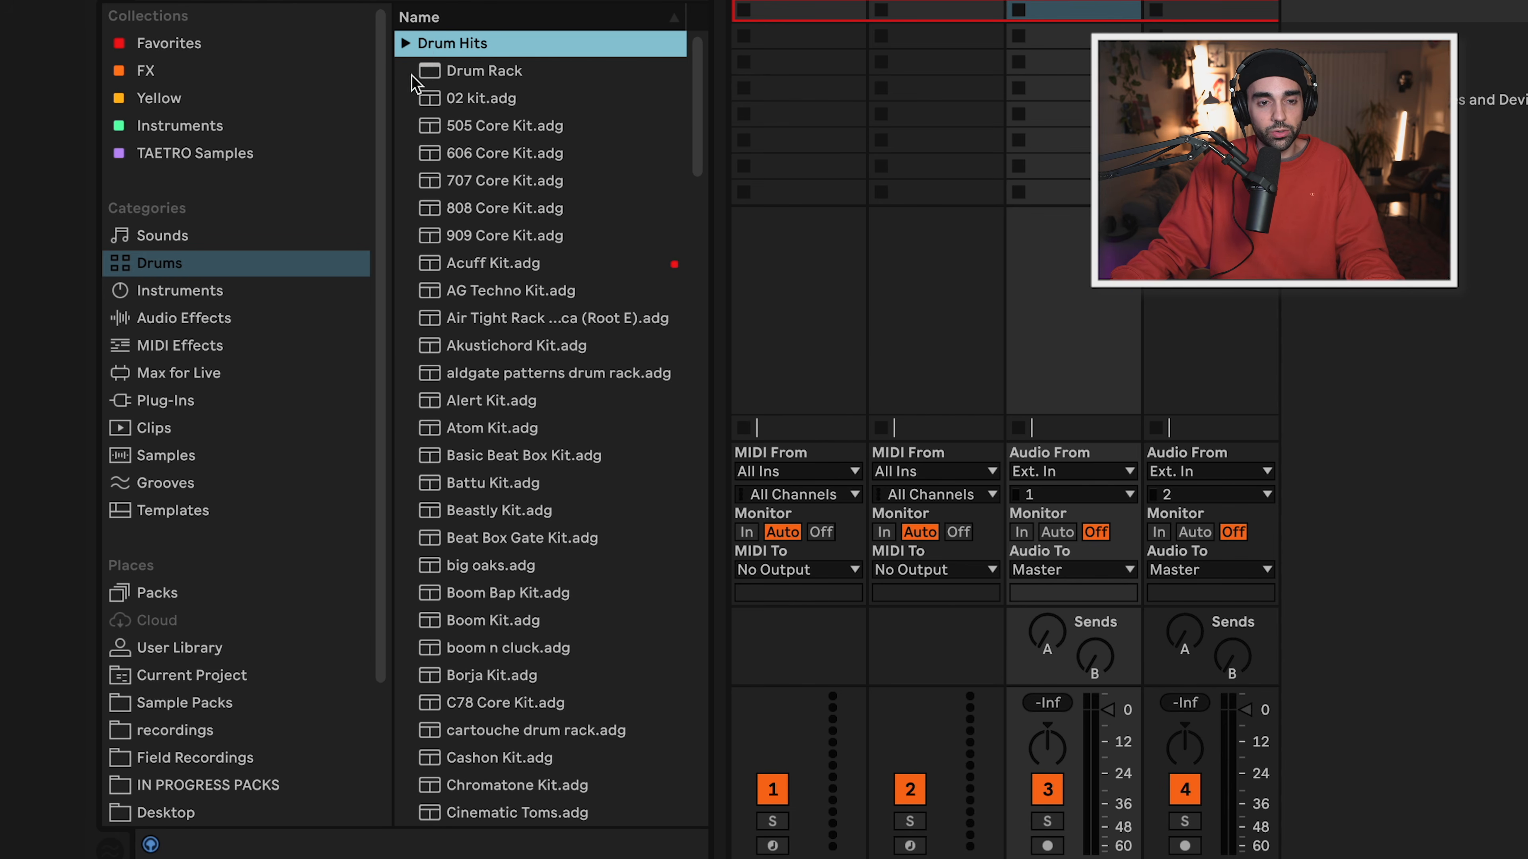
Load an empty Drum Rack onto the first MIDI track.
click(455, 70)
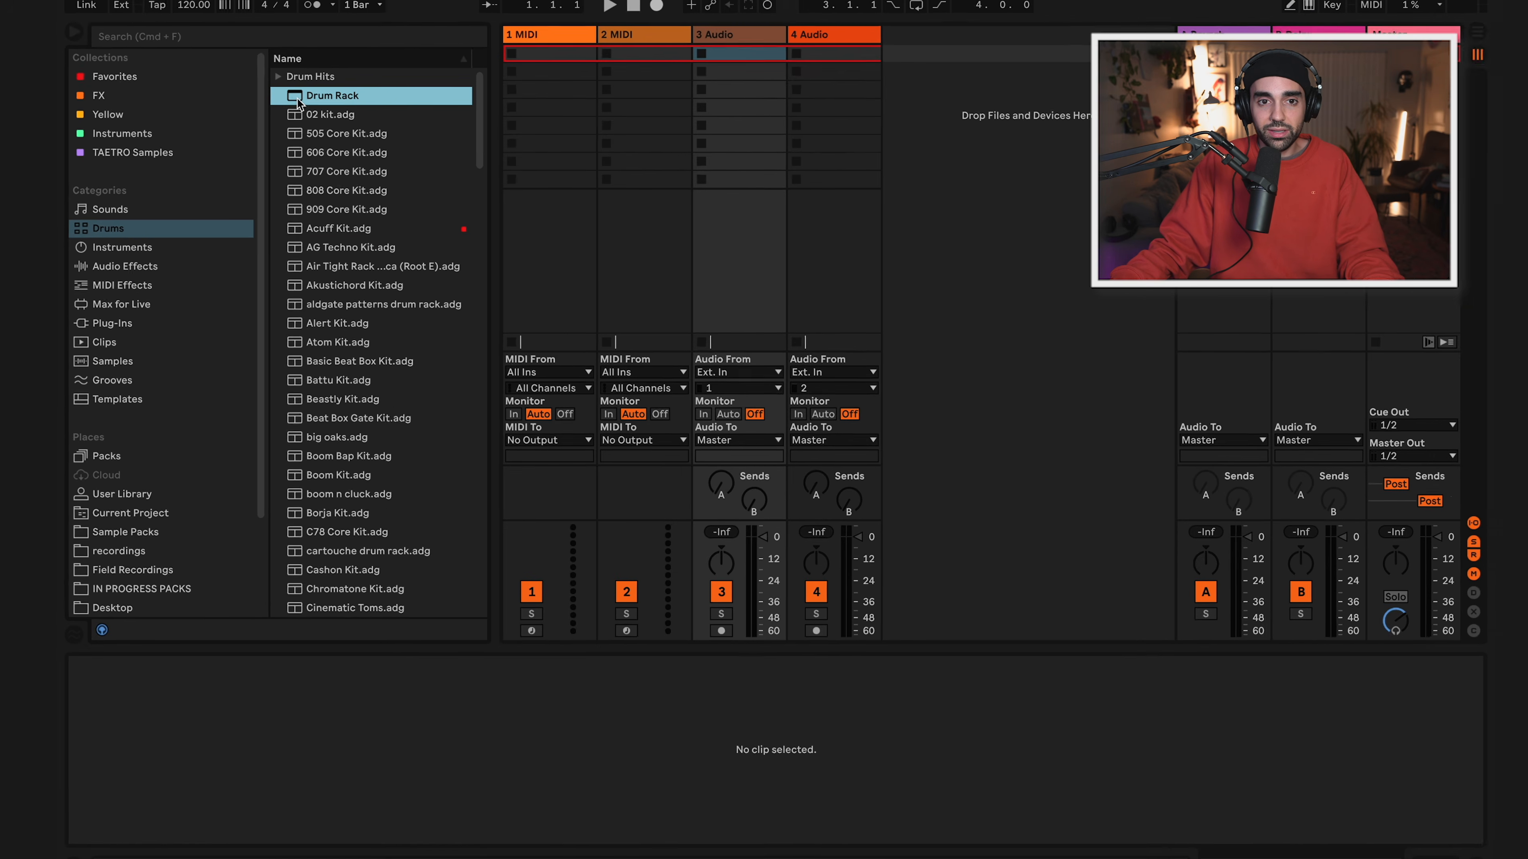
drag(415, 84, 689, 16)
drag(507, 50, 508, 53)
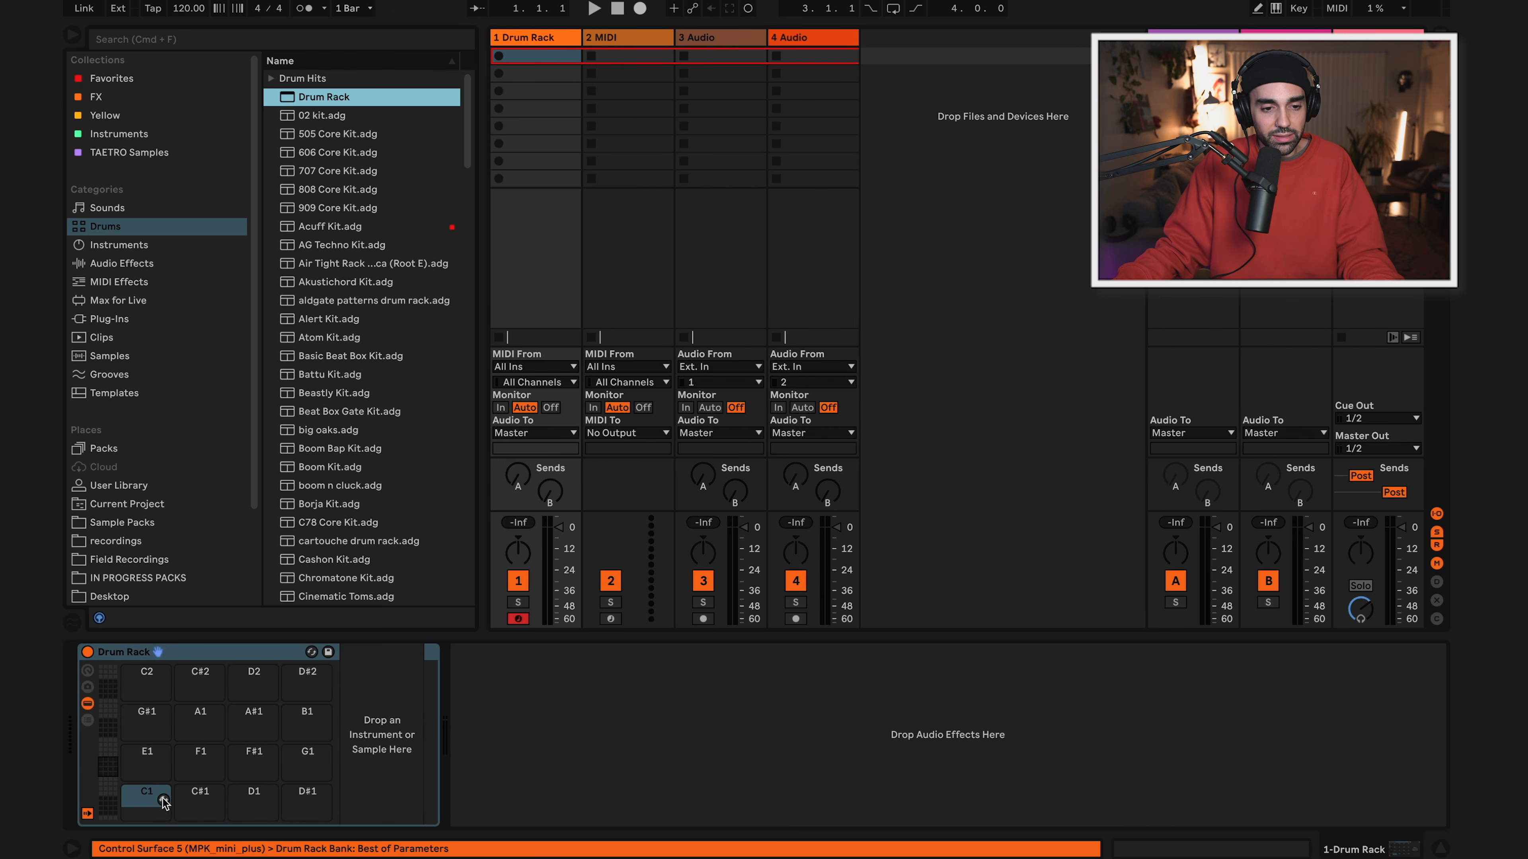
Go through the empty Drum Rack pads one by one from C#1 up to B1.
click(200, 798)
click(254, 797)
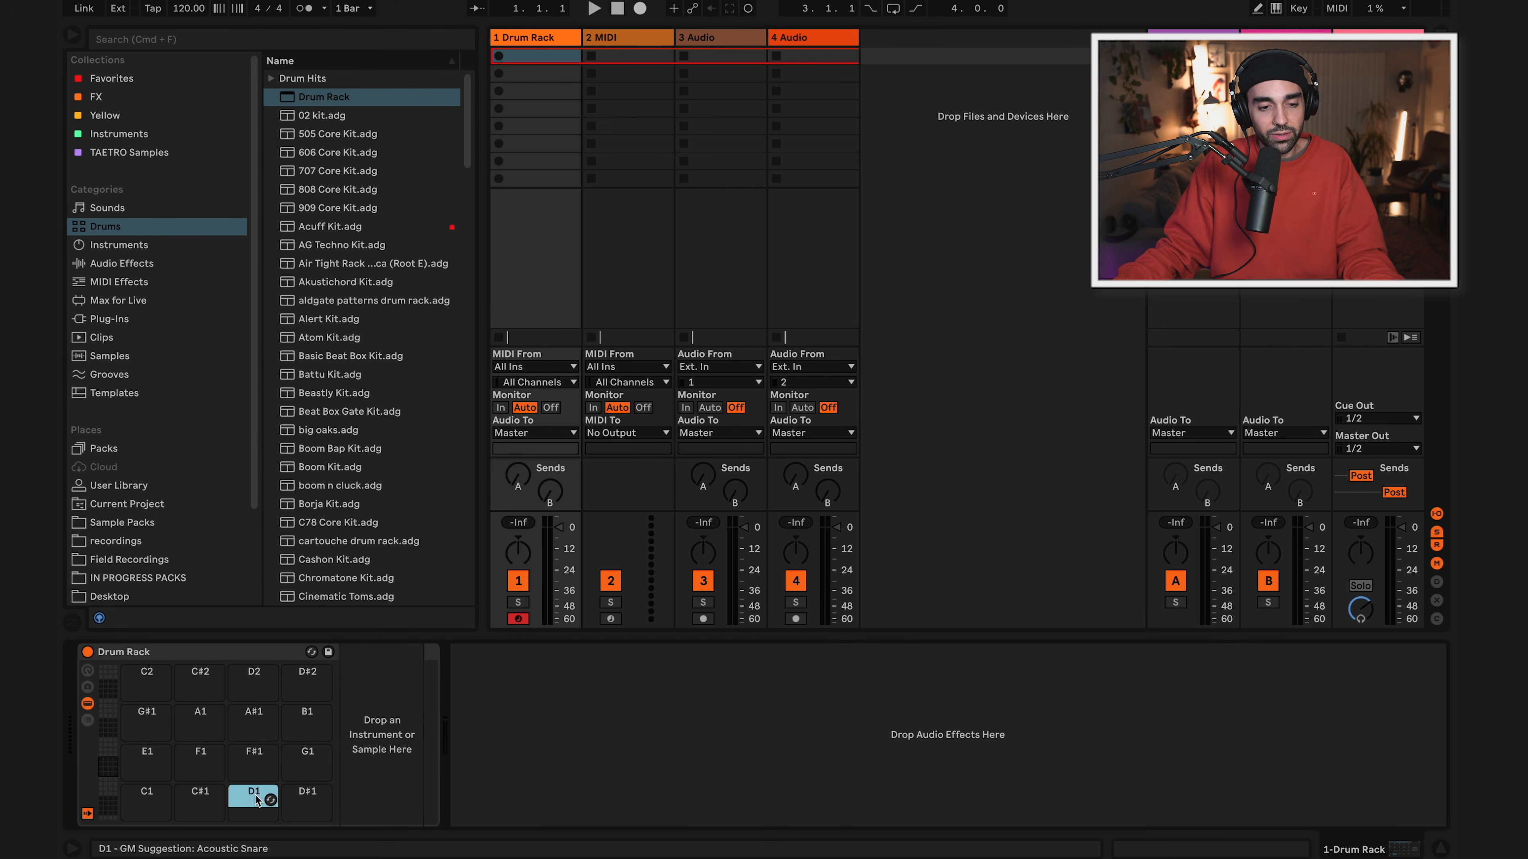
click(305, 800)
click(307, 761)
click(253, 761)
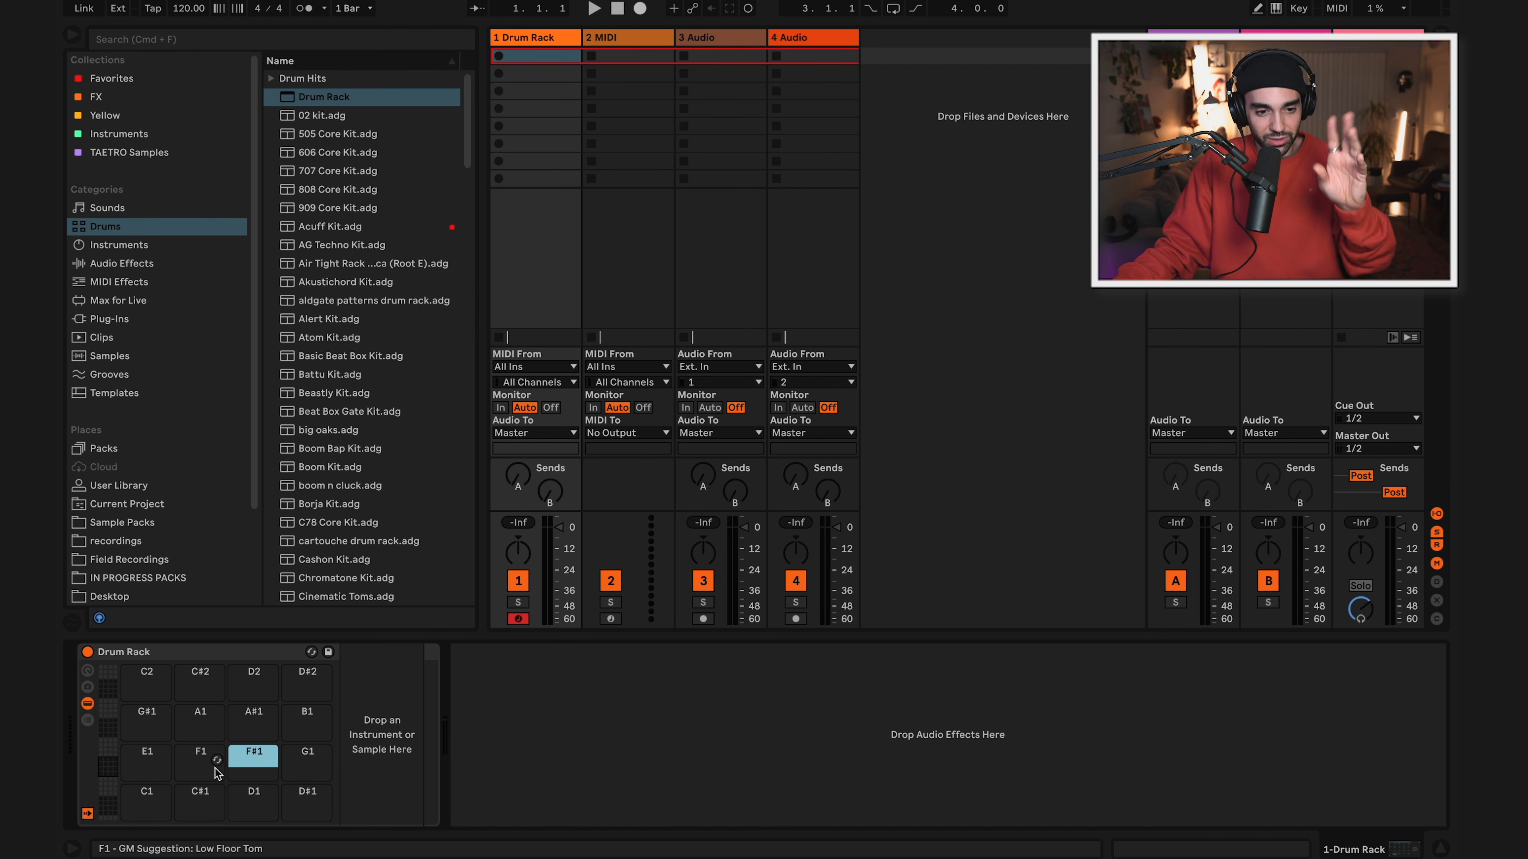
click(201, 761)
click(142, 773)
click(146, 720)
click(200, 720)
click(254, 719)
click(299, 734)
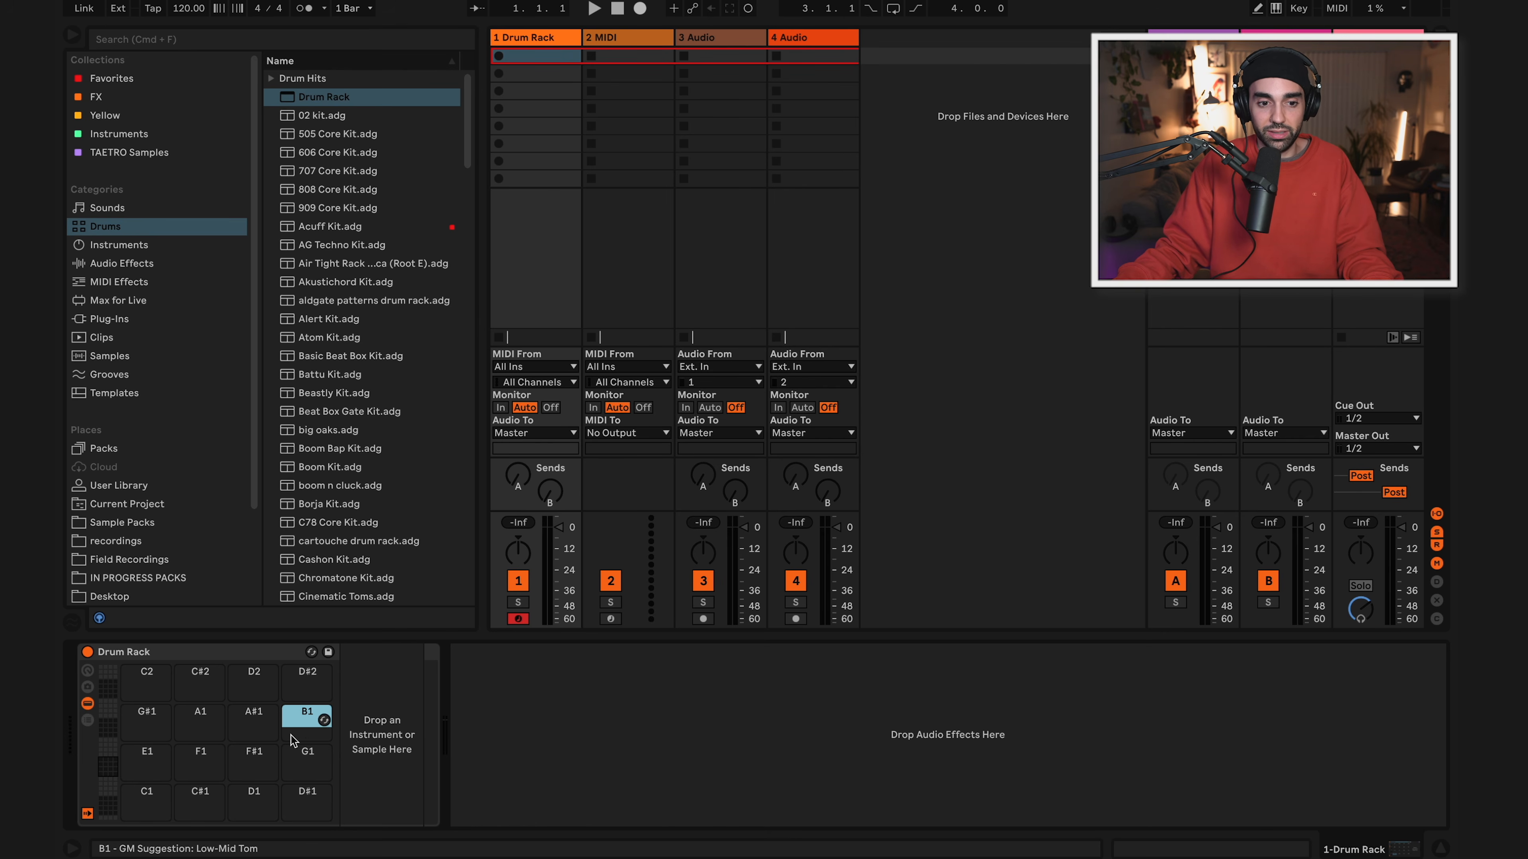
Go through the Drum Rack pads C1, C#1, D1 and D#1 and finish with C1 selected.
click(144, 817)
click(200, 813)
click(265, 812)
click(305, 817)
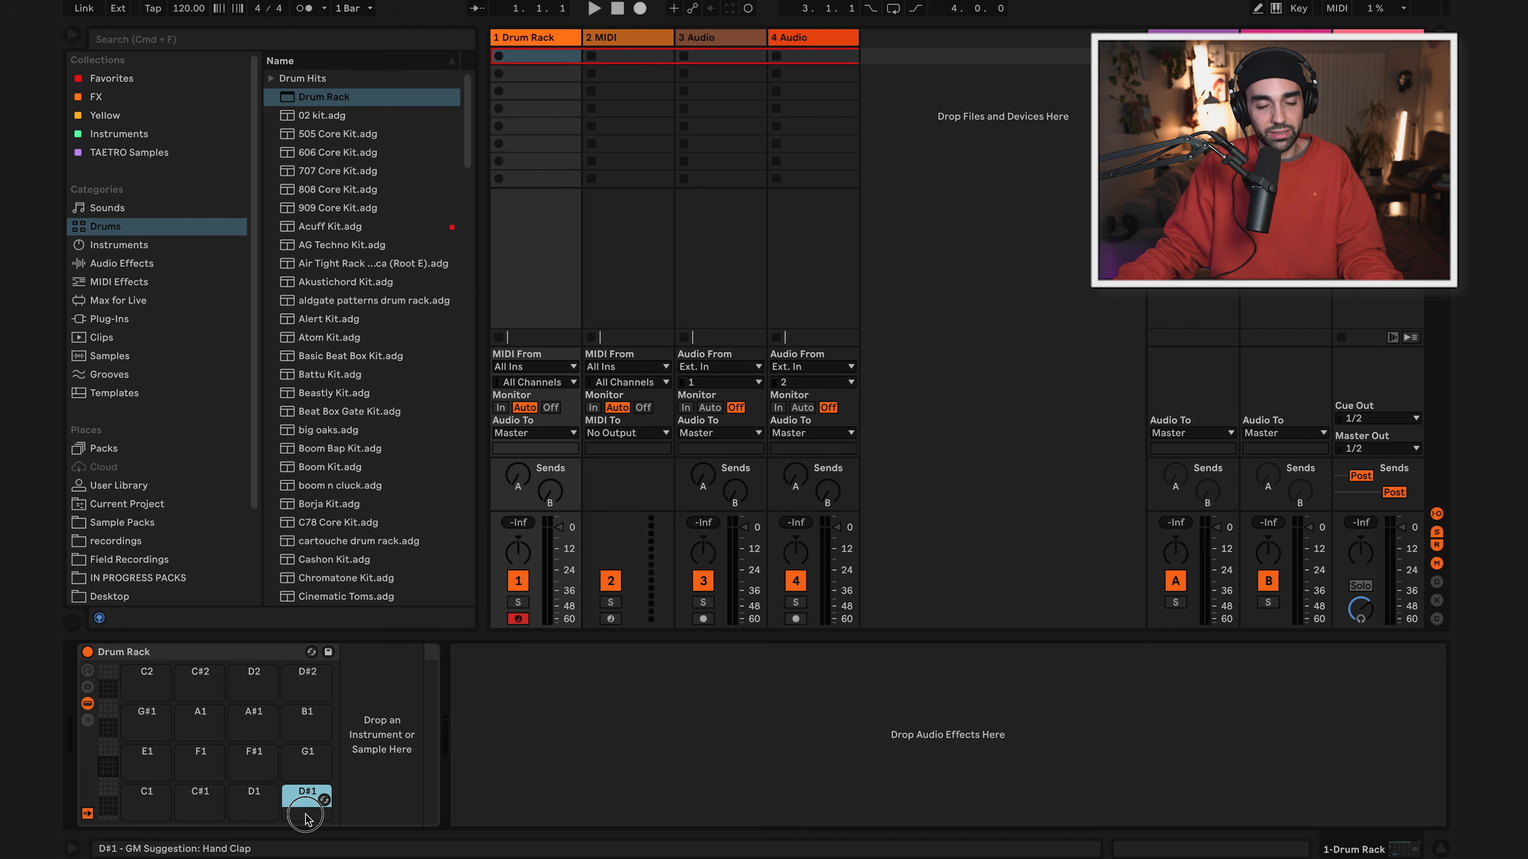
click(155, 816)
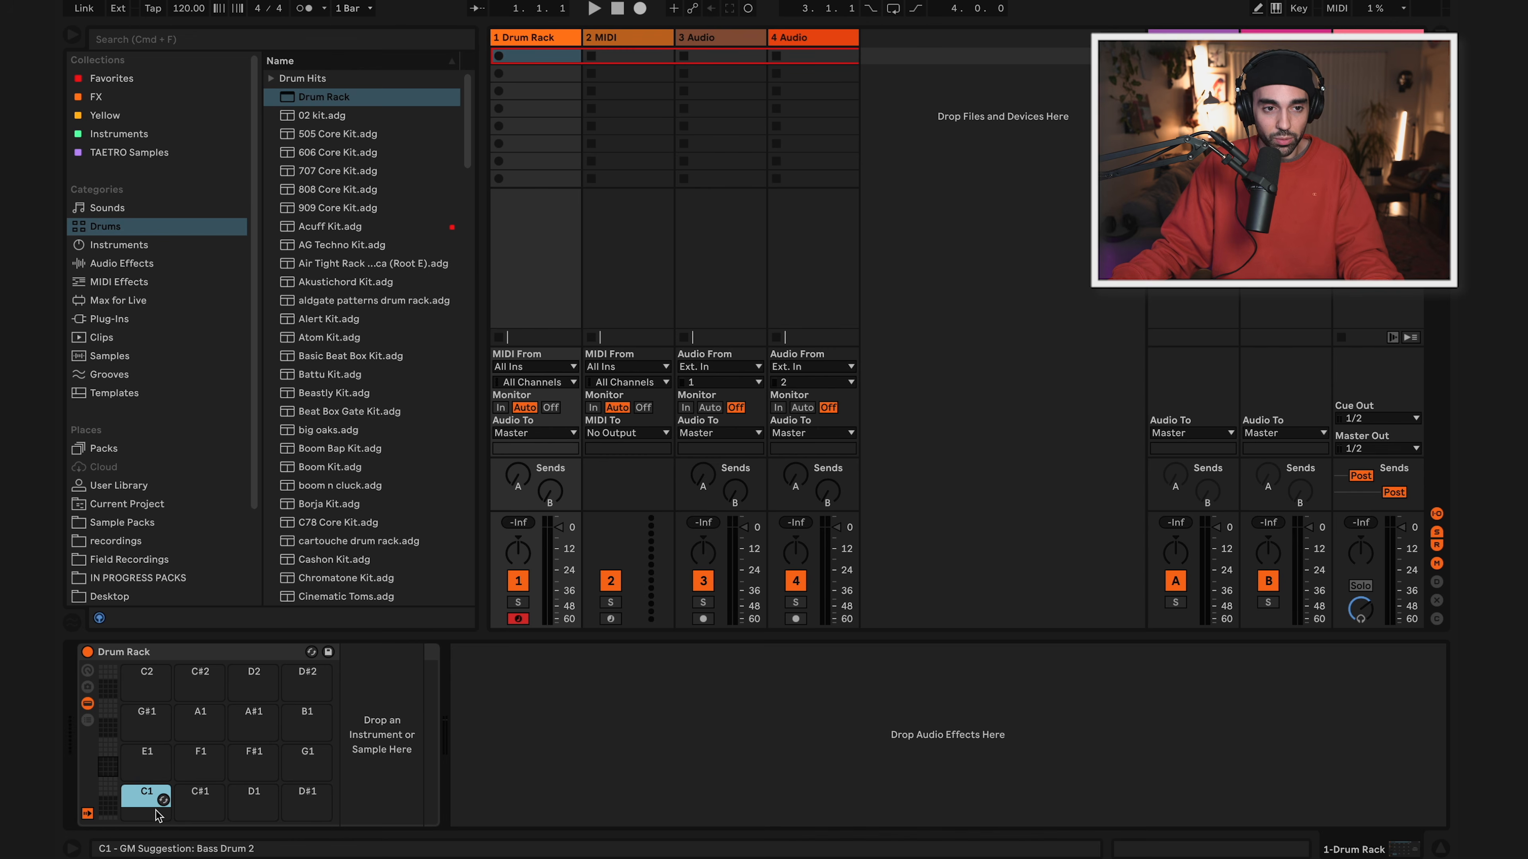
Expand the Drum Hits folder in the browser to list its drum-type subfolders.
click(271, 80)
click(271, 79)
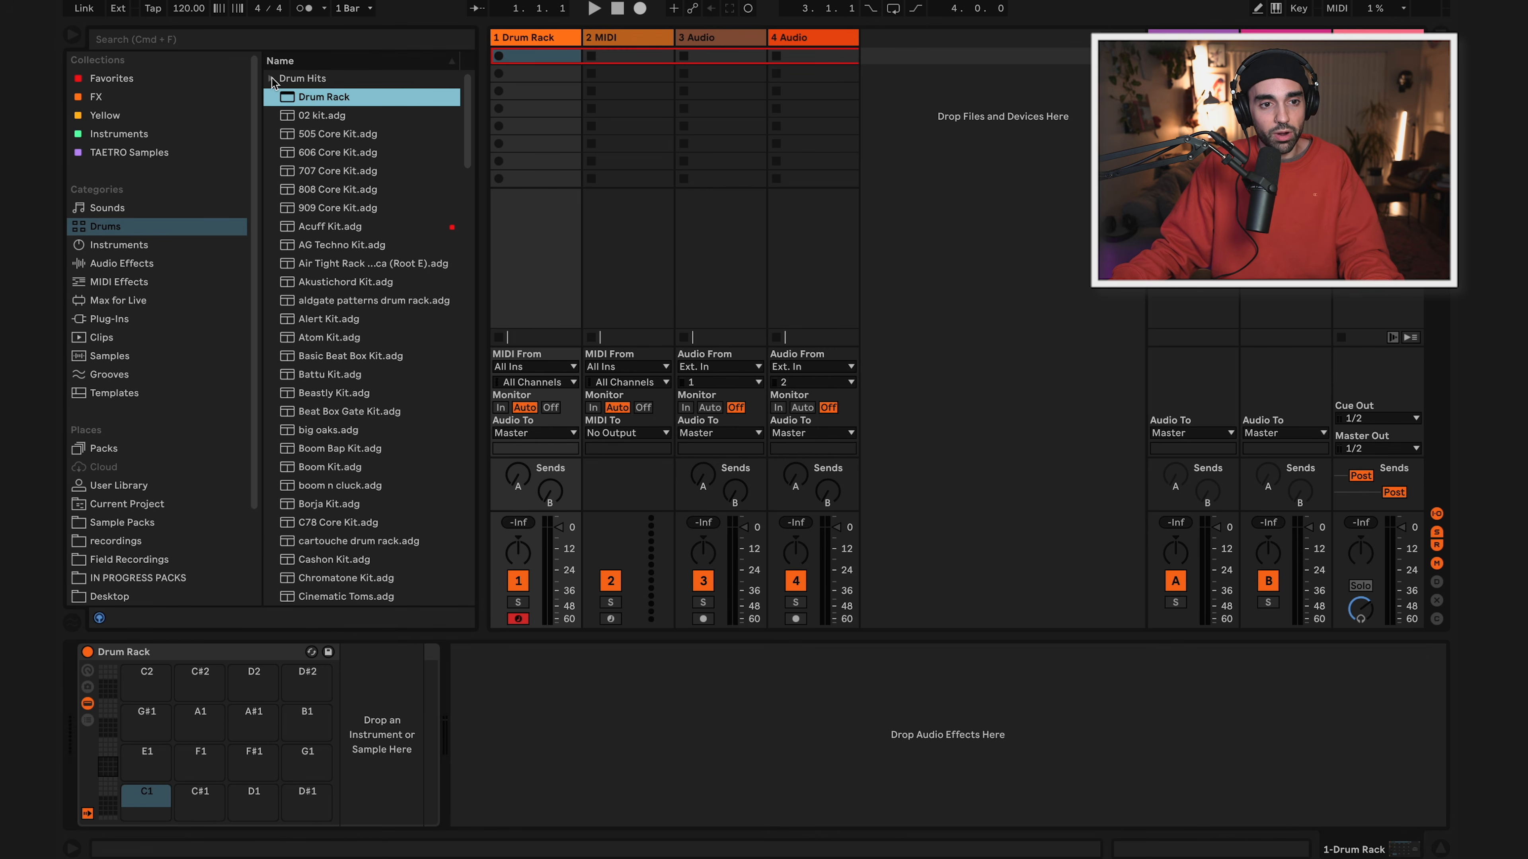
click(270, 79)
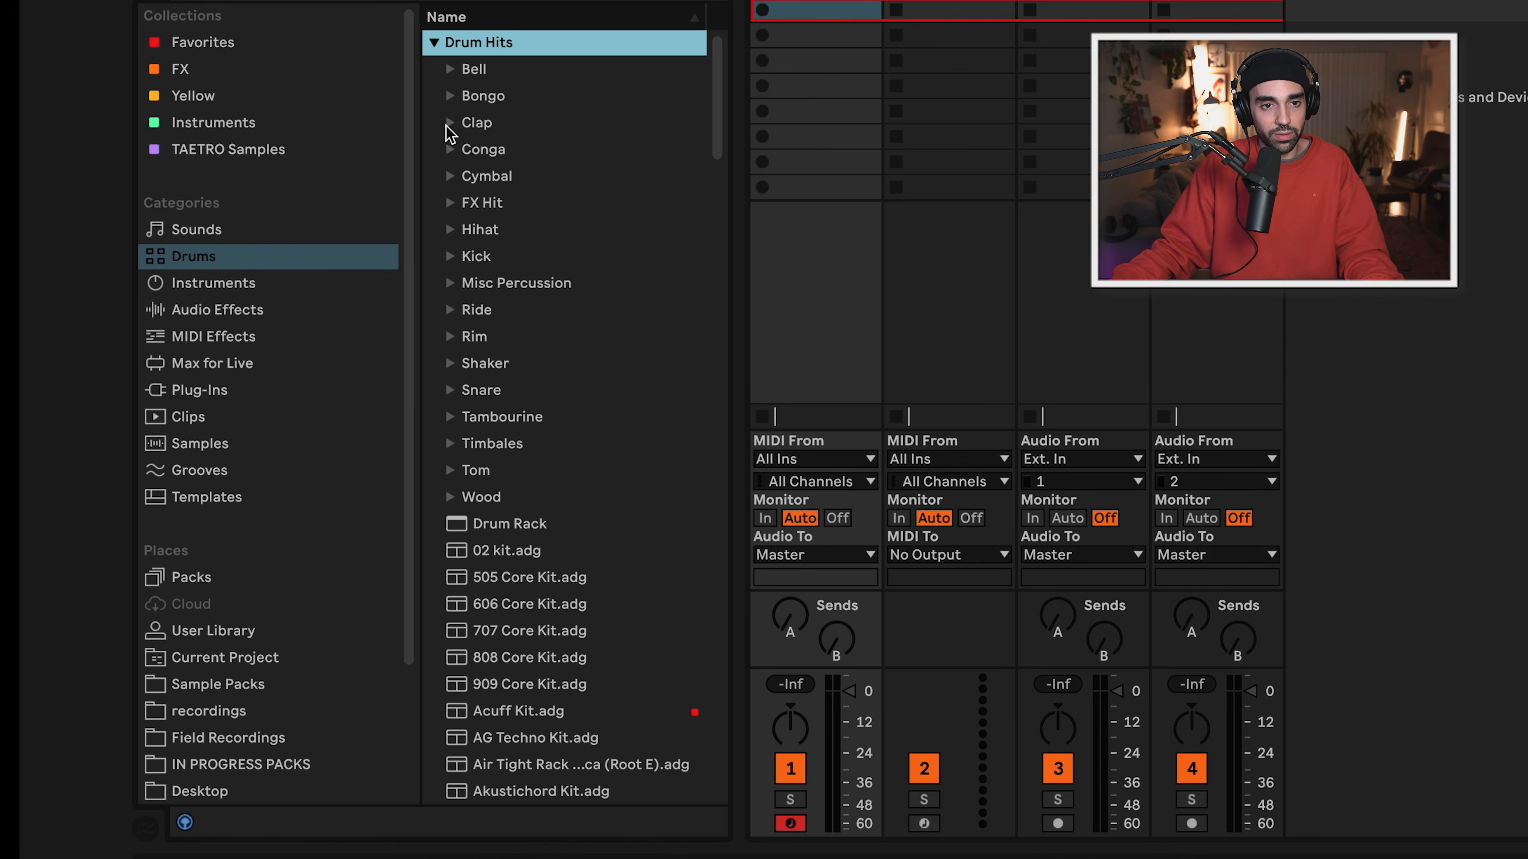
Load Clap 909.aif from the Clap folder onto pad D1 of the Drum Rack.
click(450, 123)
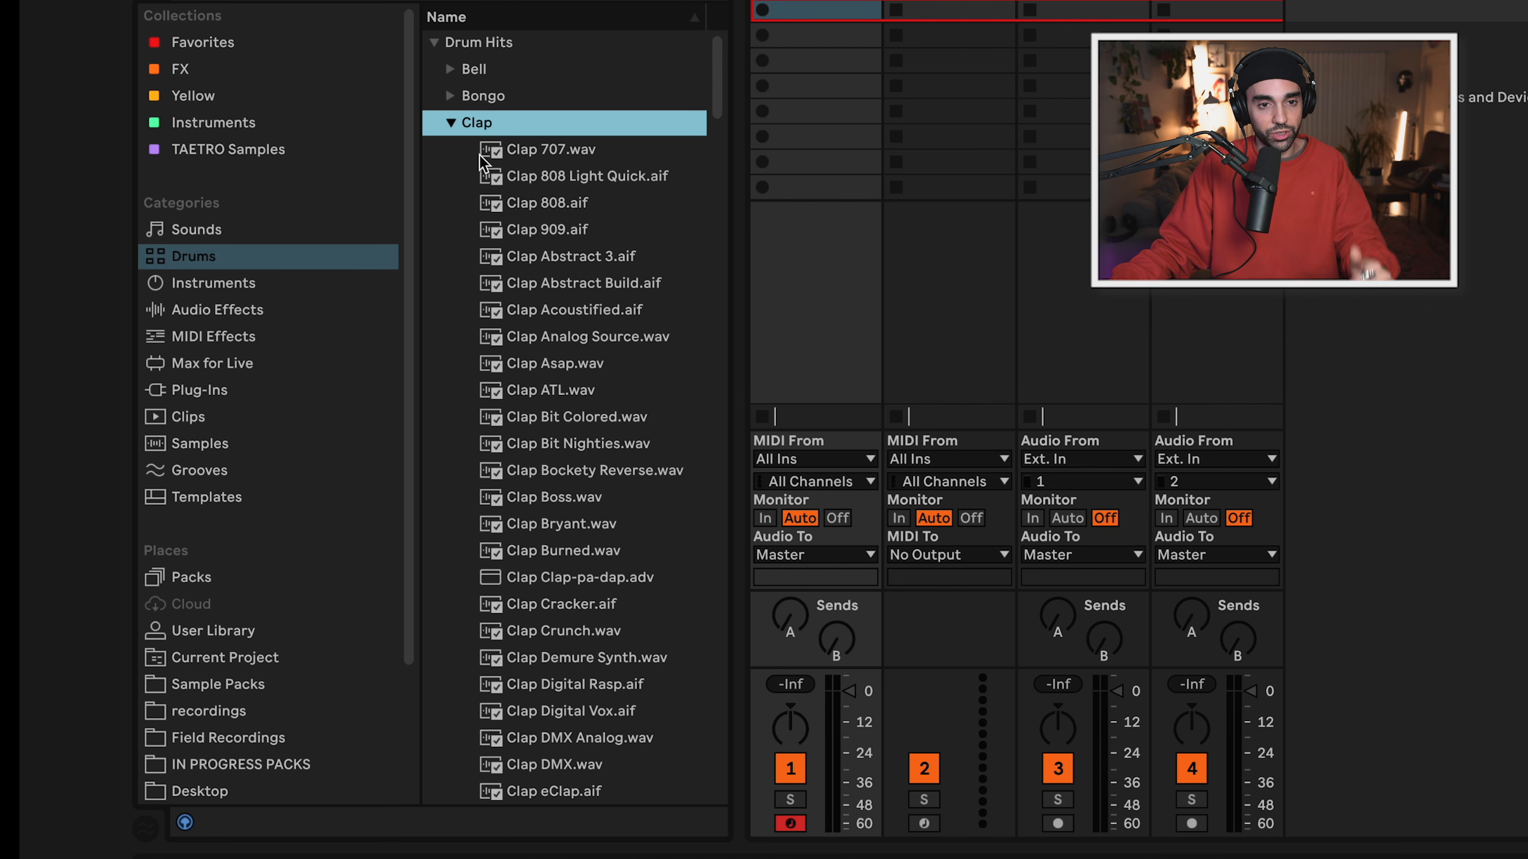
click(555, 239)
drag(579, 251, 263, 805)
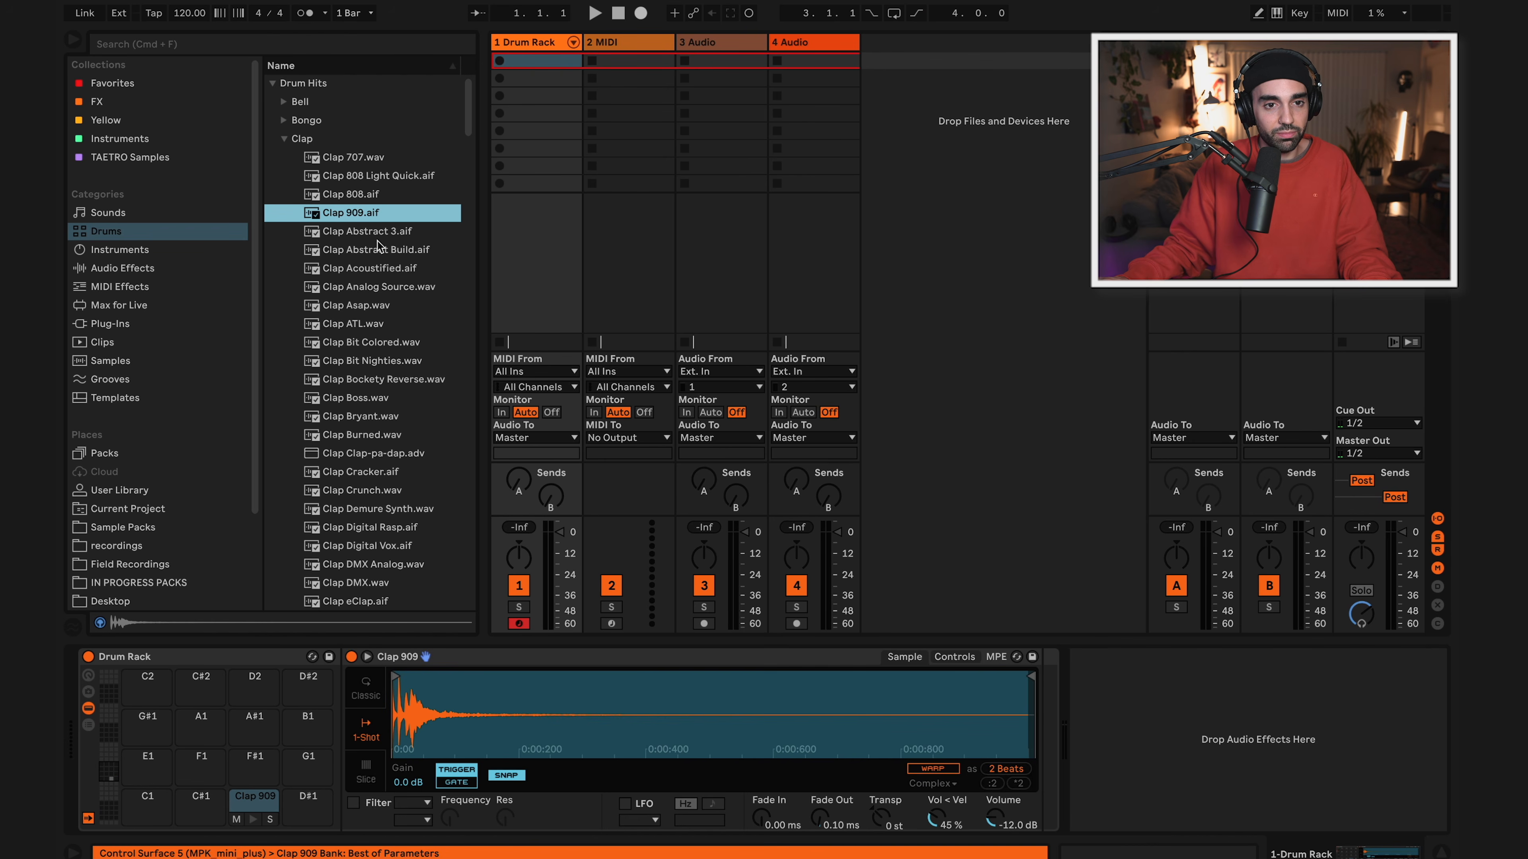
Load Kick 007.aif from the Kick folder onto pad C1 and audition the kick and clap pads.
click(284, 140)
scroll(295, 252, down, 3)
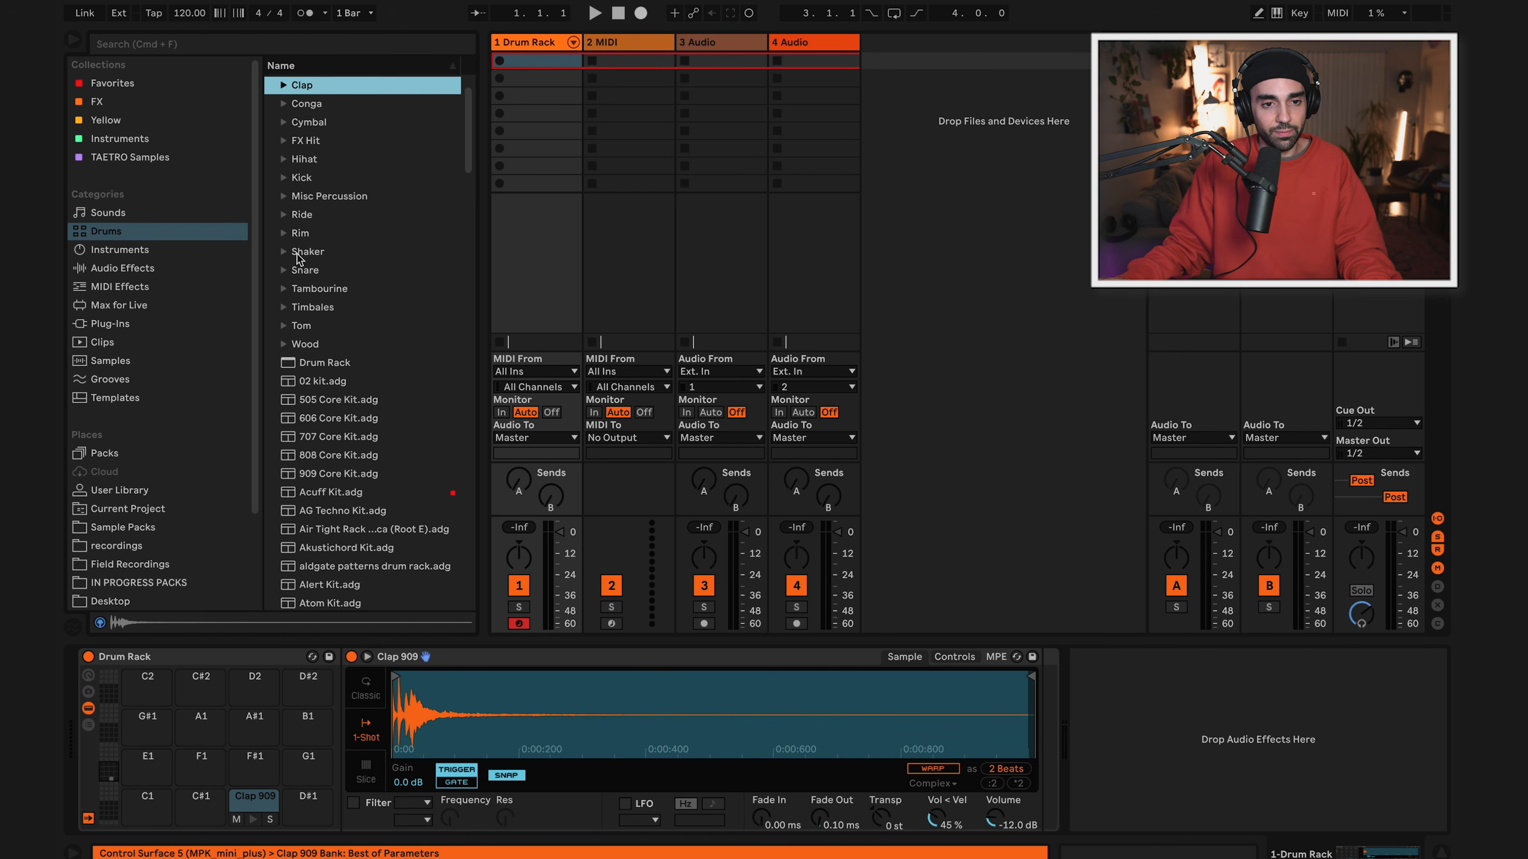
click(282, 174)
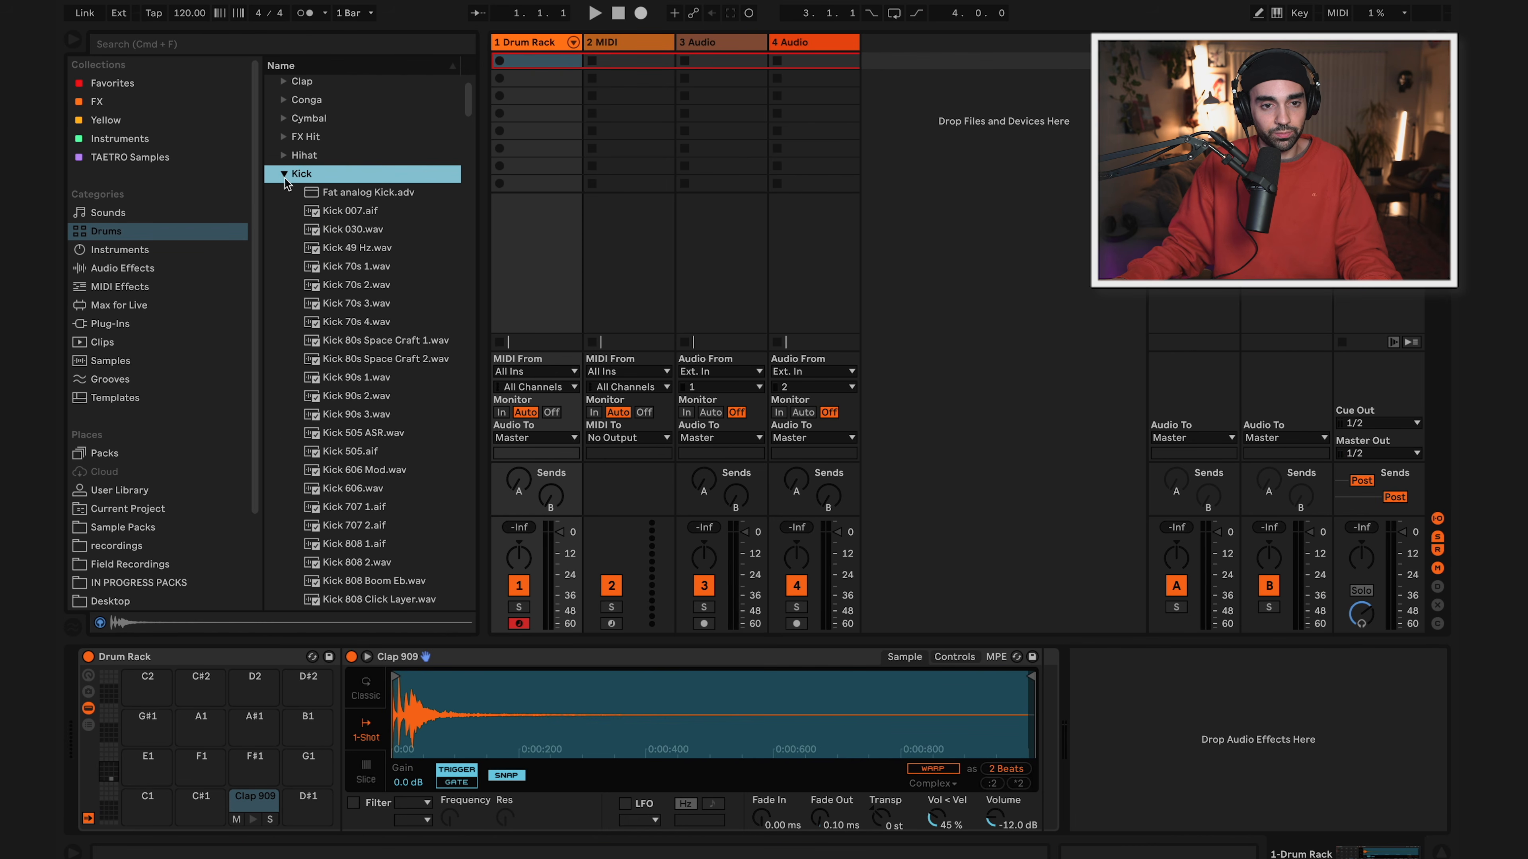
click(343, 214)
drag(343, 218, 157, 804)
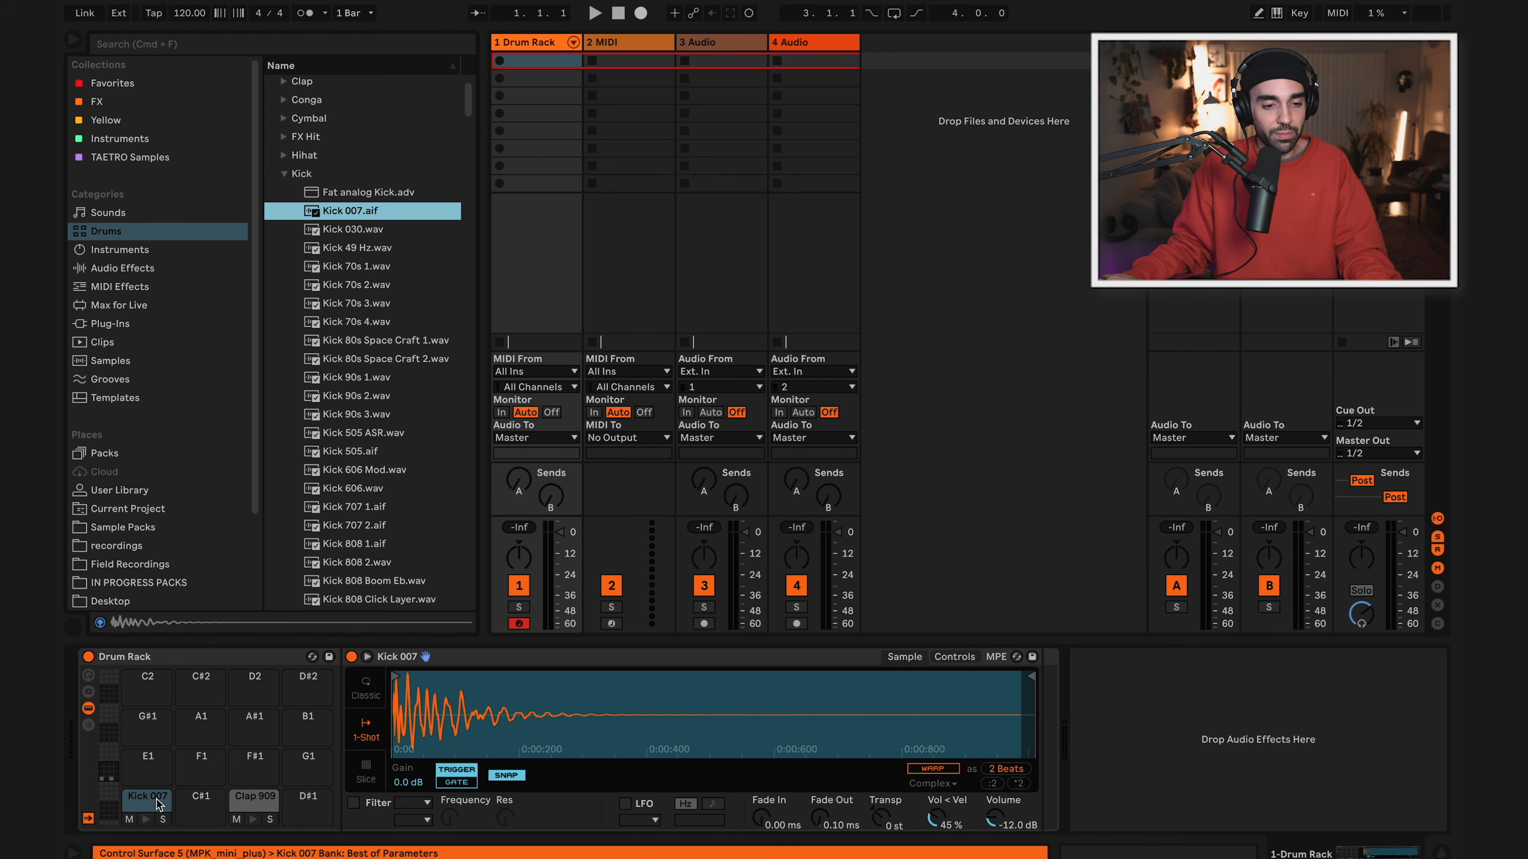
click(145, 818)
click(252, 820)
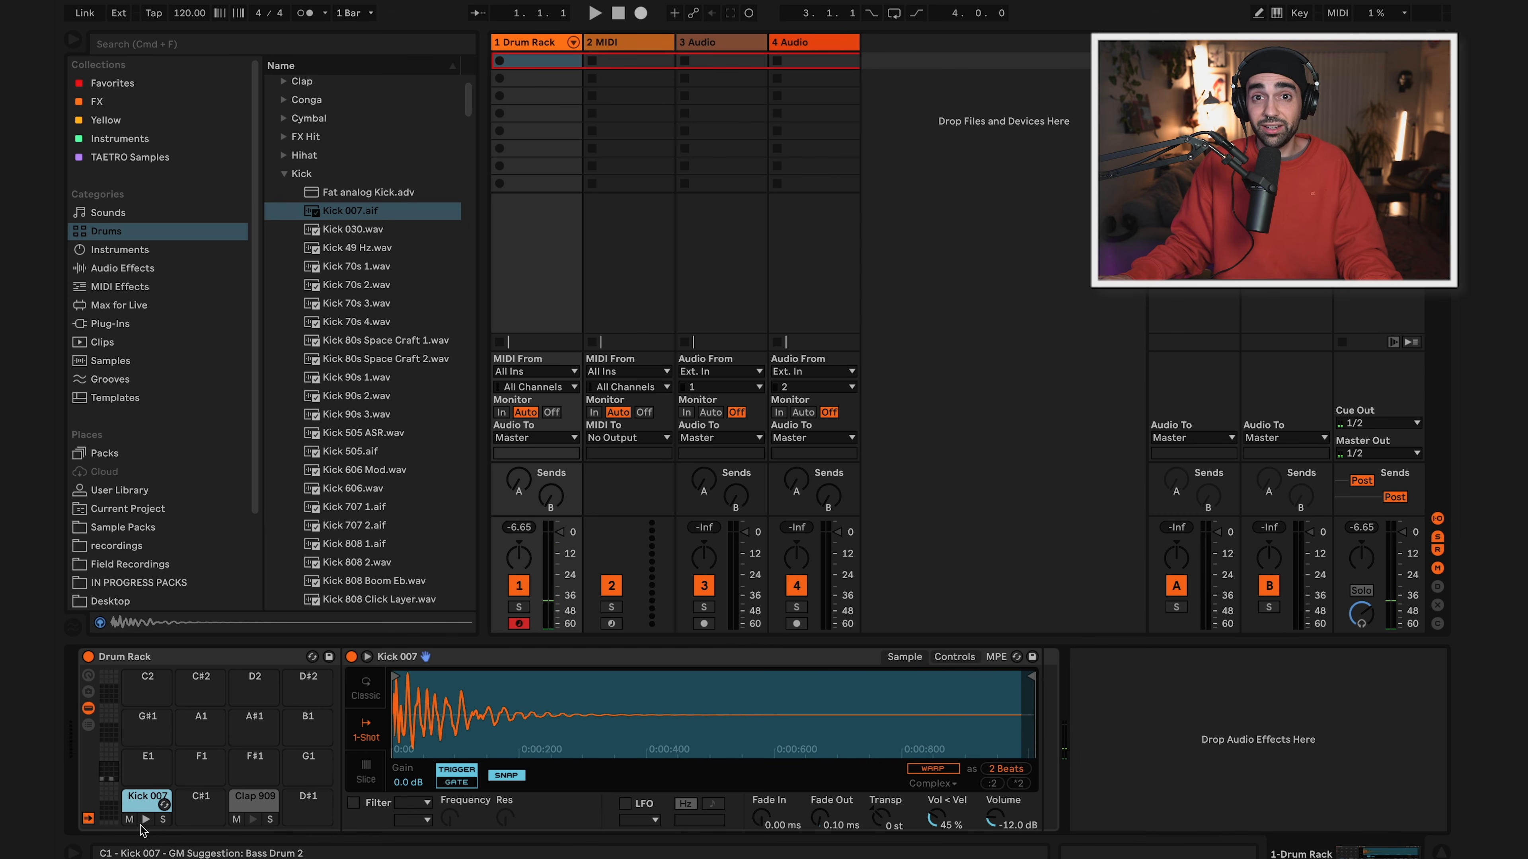
Collapse the Kick folder and expand the Hihat folder to look through its hits.
click(279, 174)
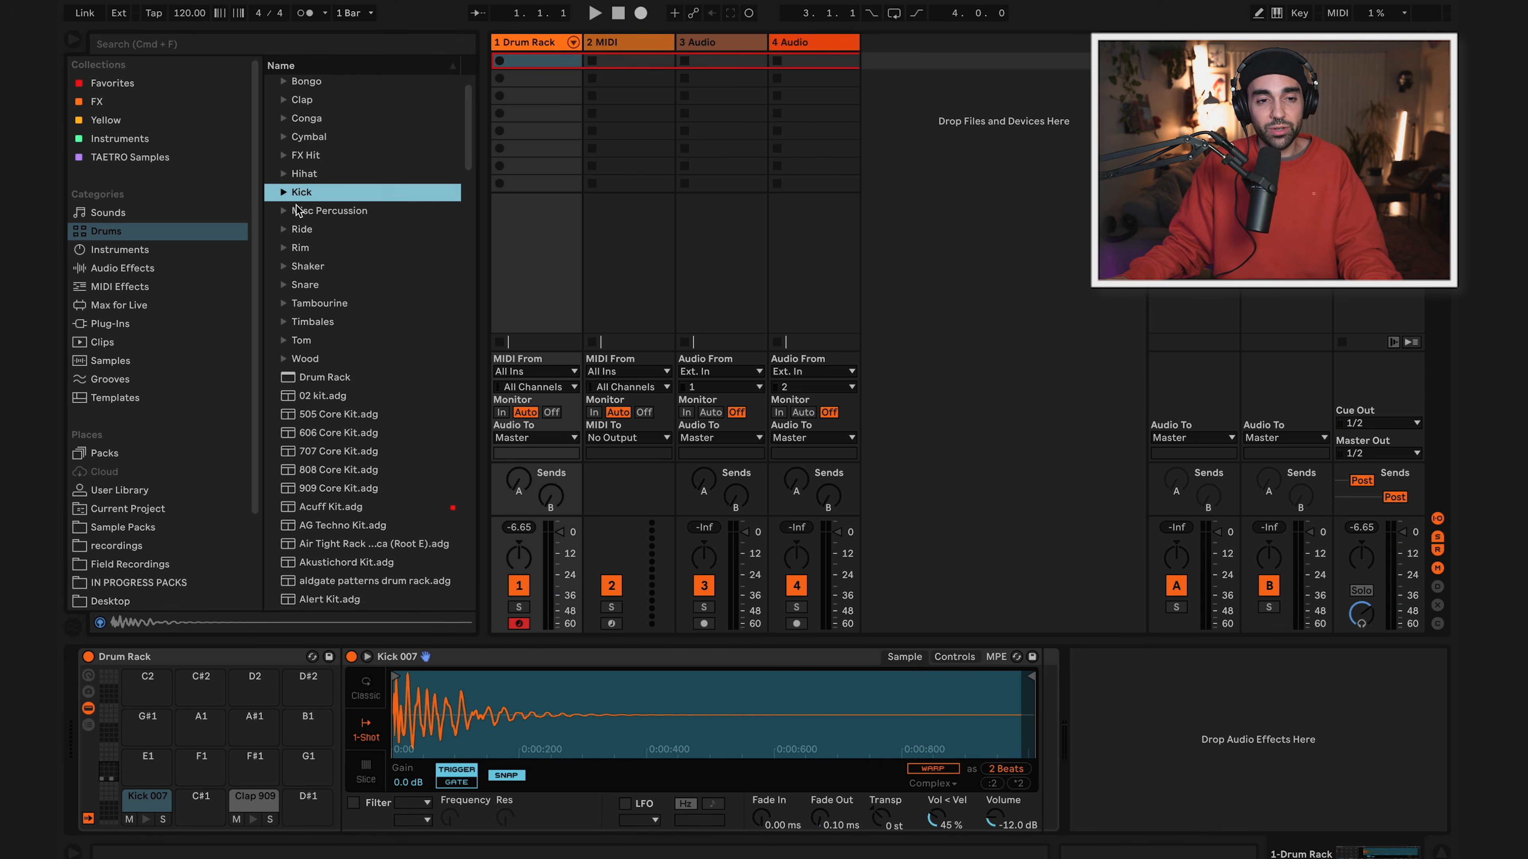
click(284, 212)
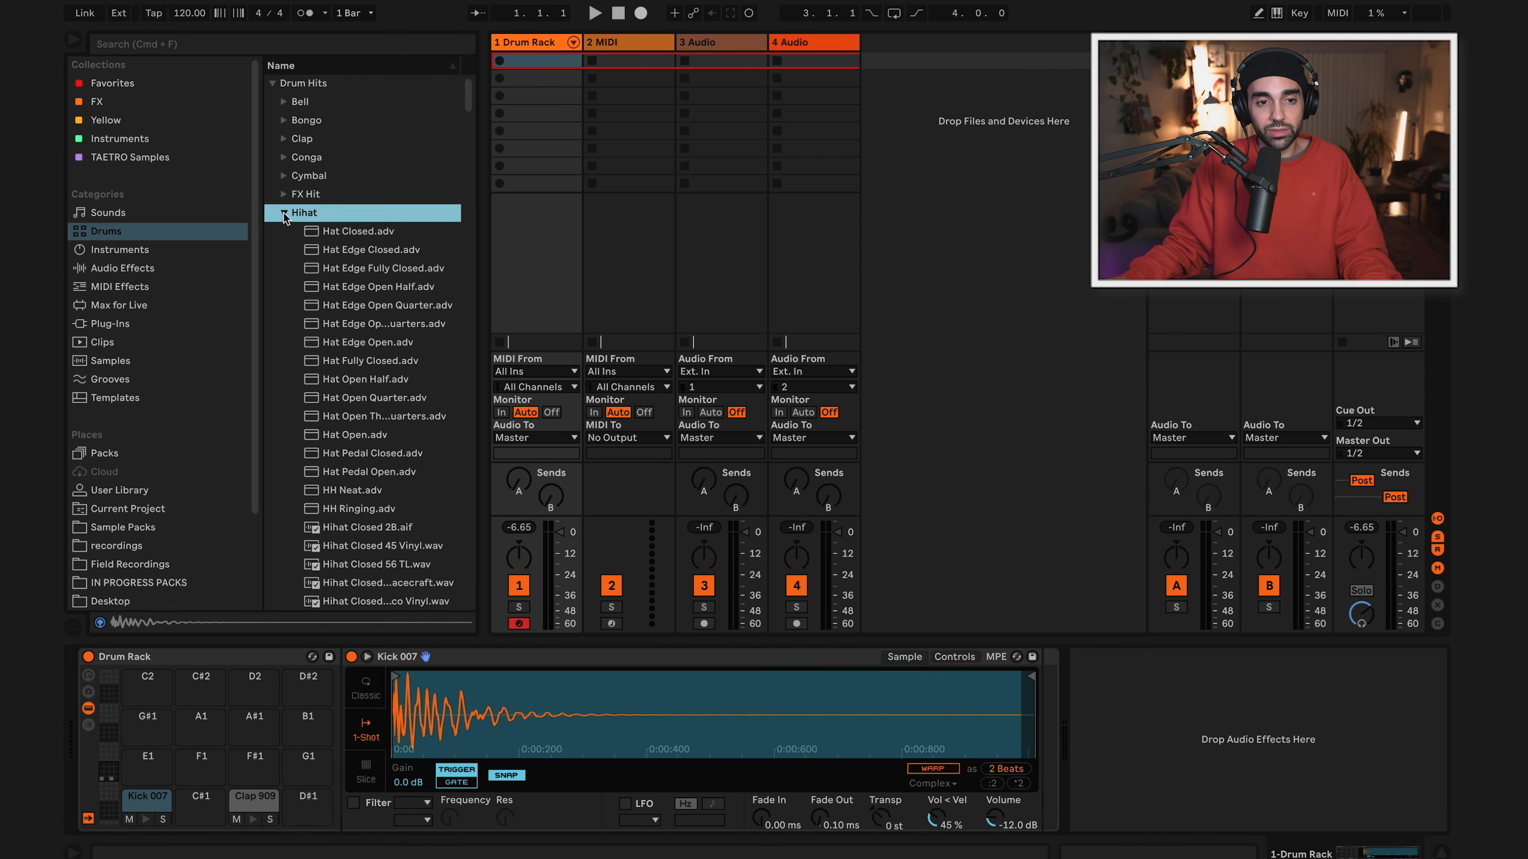
click(110, 778)
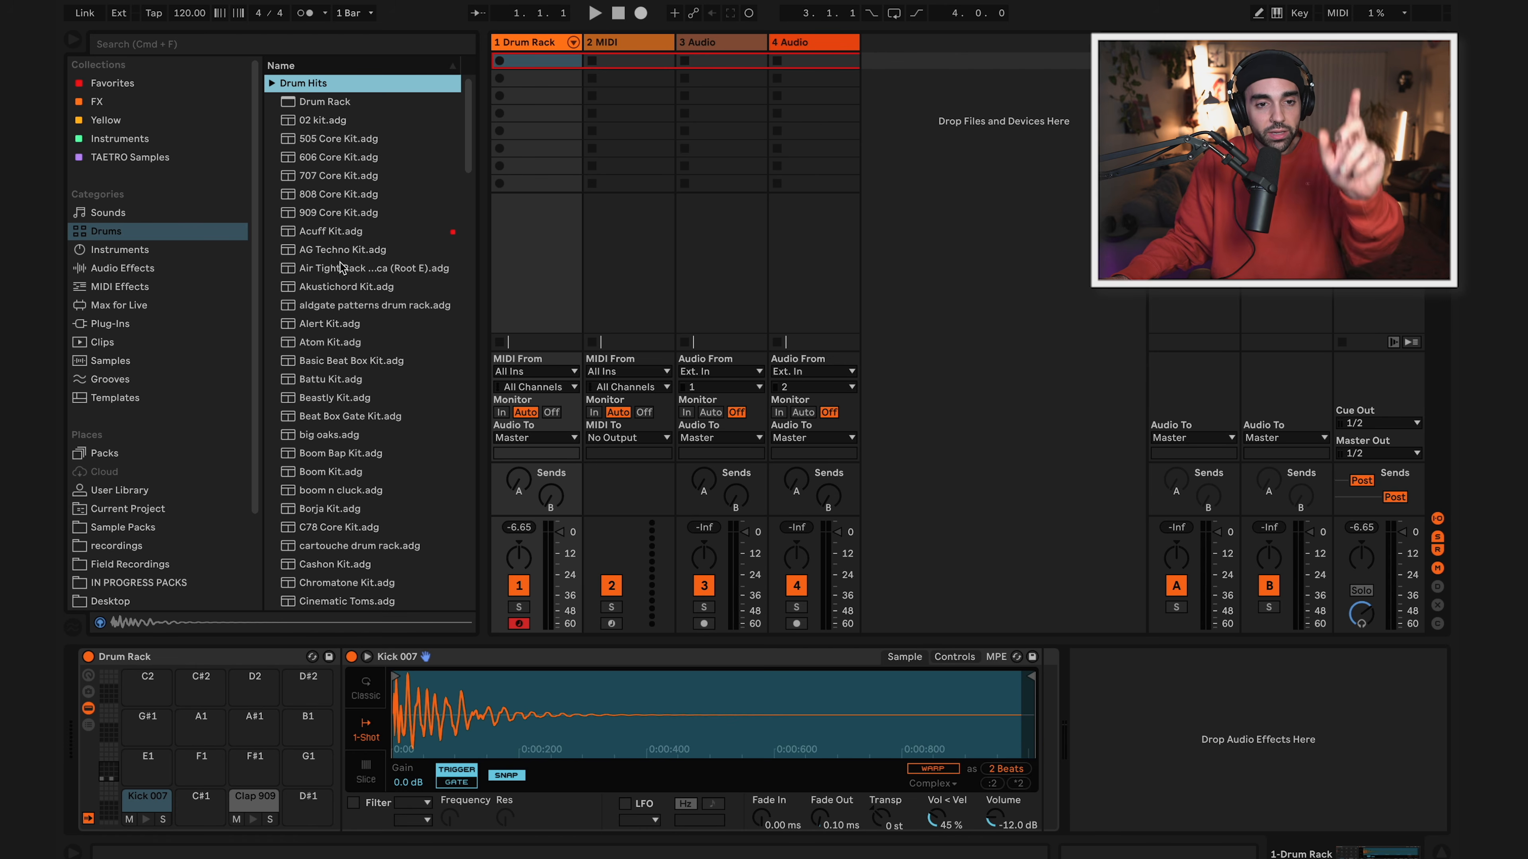
Load the preset Boom Kit.adg onto the first MIDI track in place of the current Drum Rack.
scroll(343, 309, down, 5)
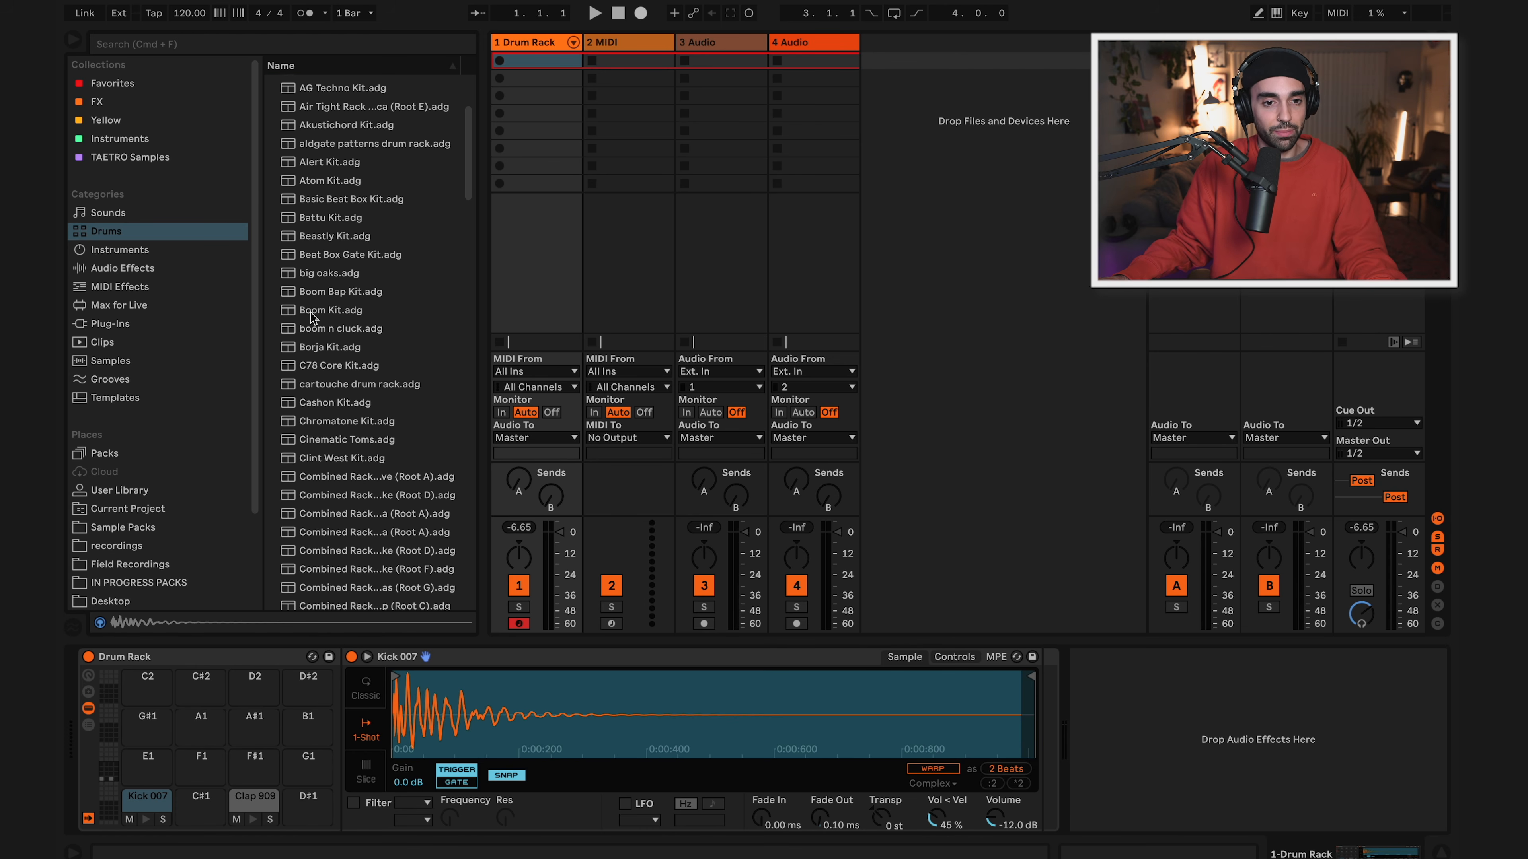
click(310, 311)
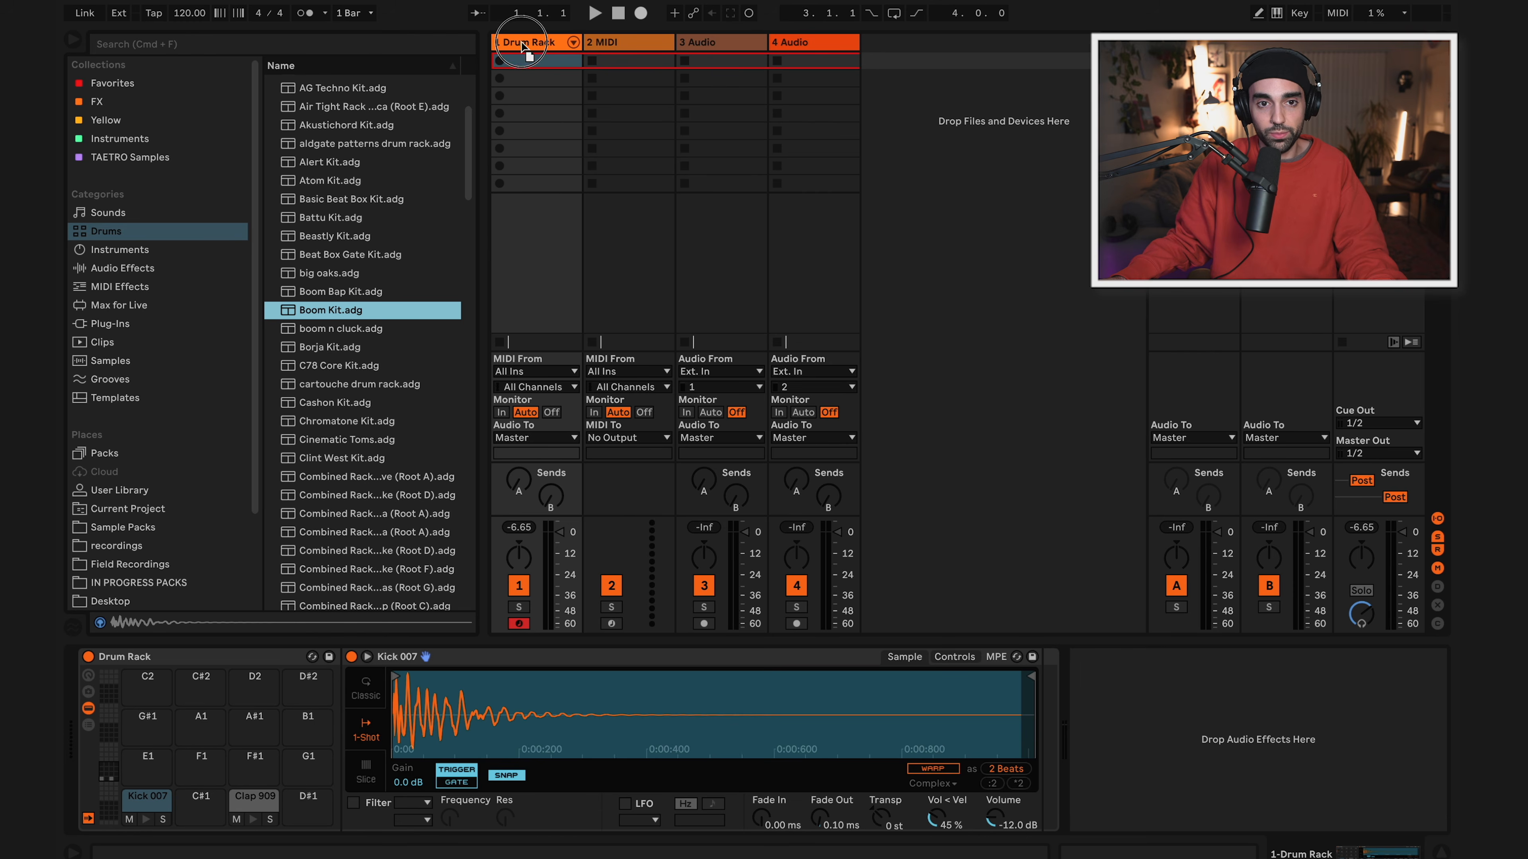
drag(521, 41, 524, 41)
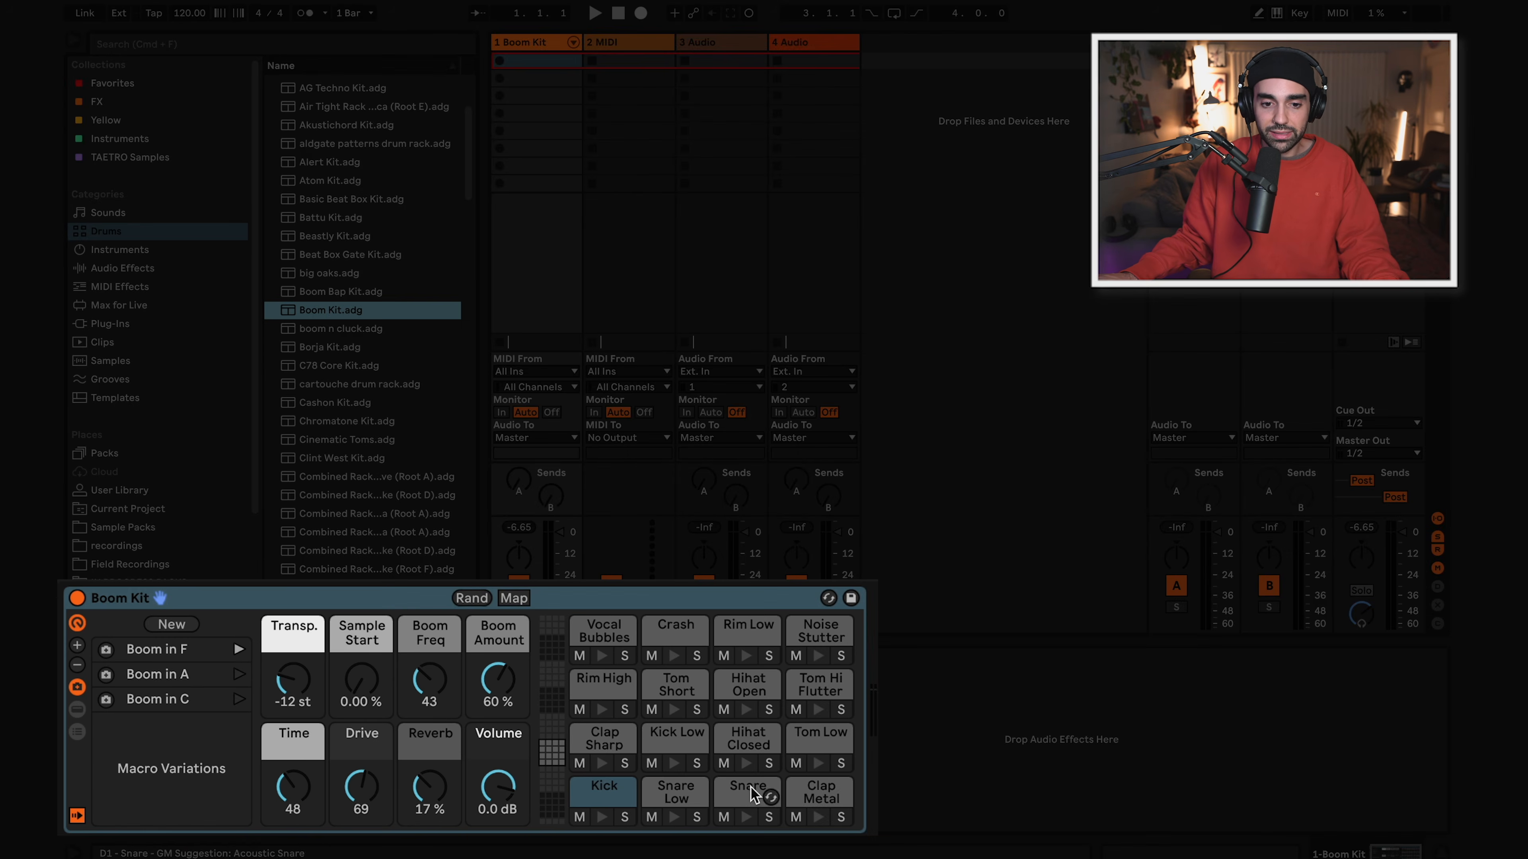
Audition the Kick, Snare Low, Snare and Clap Metal pads of the Boom Kit.
click(604, 817)
click(680, 818)
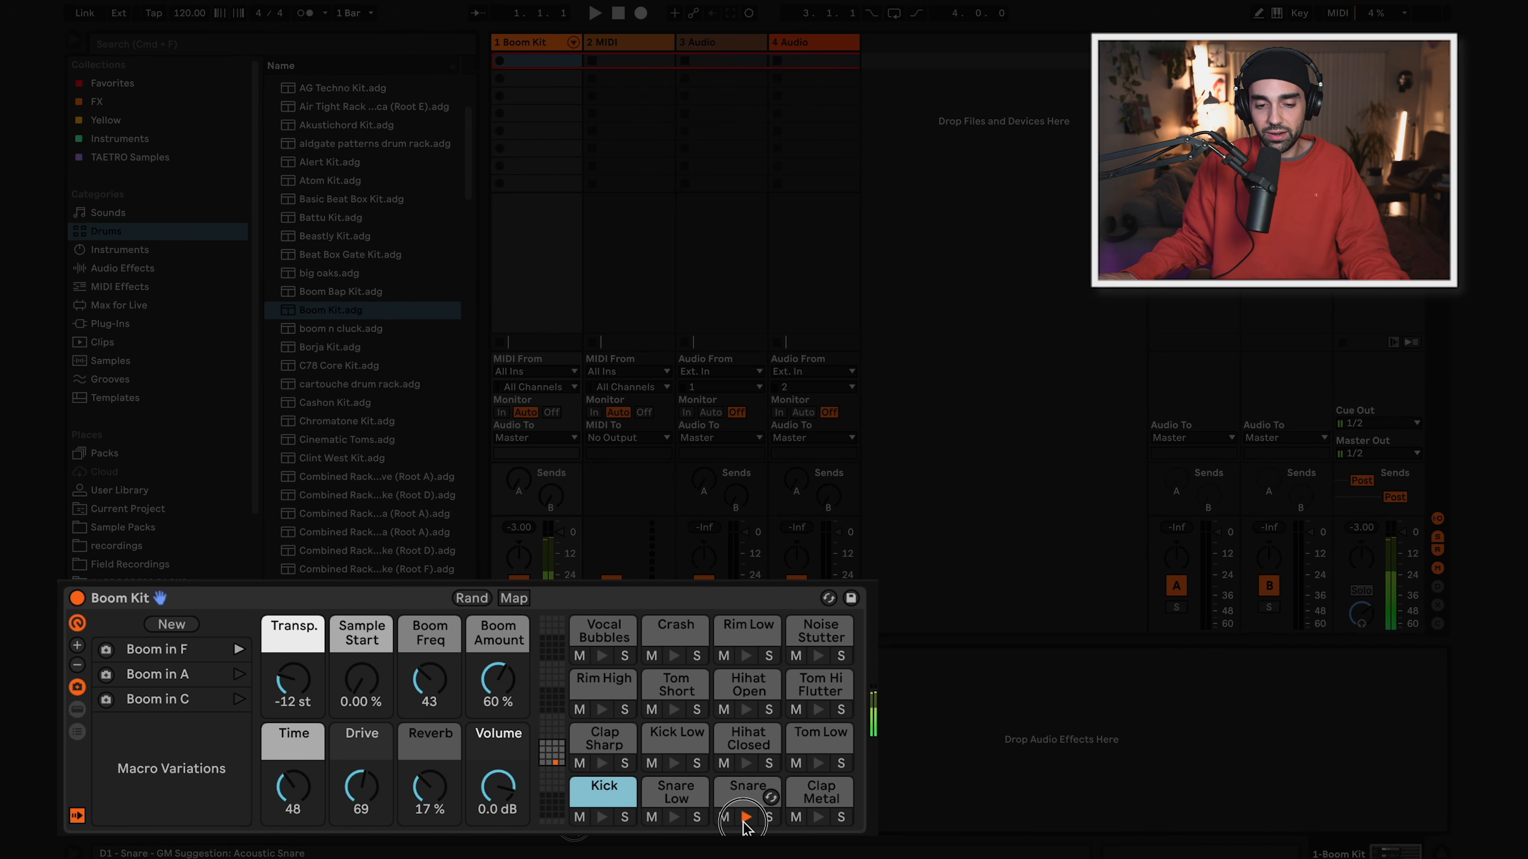
click(746, 817)
click(818, 818)
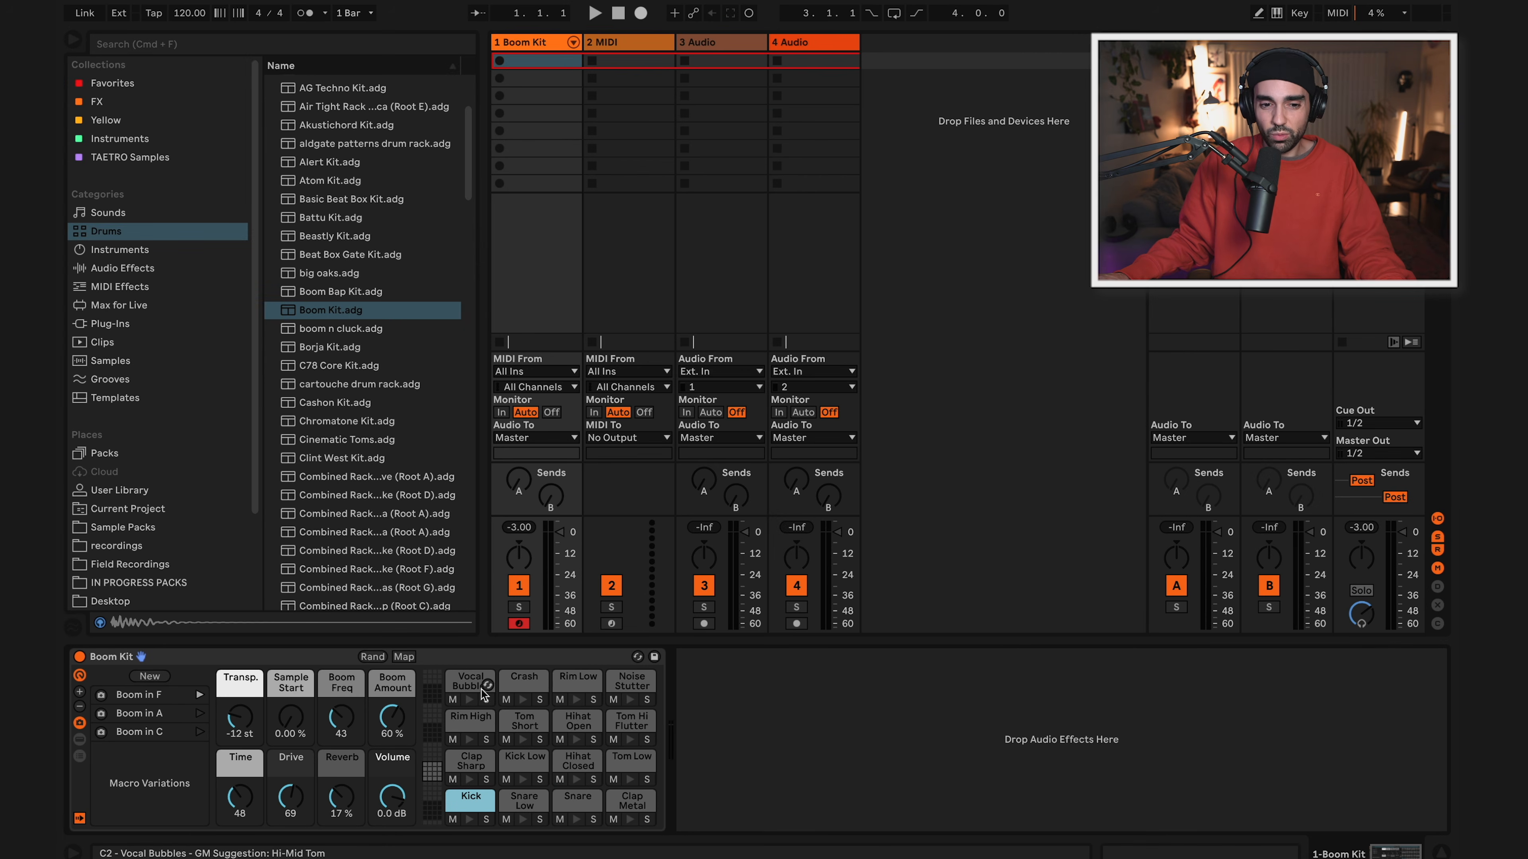
Show the Boom Kit's pad devices and examine the samples on Kick, Snare Low, Snare, Clap Metal and Tom Low.
click(80, 743)
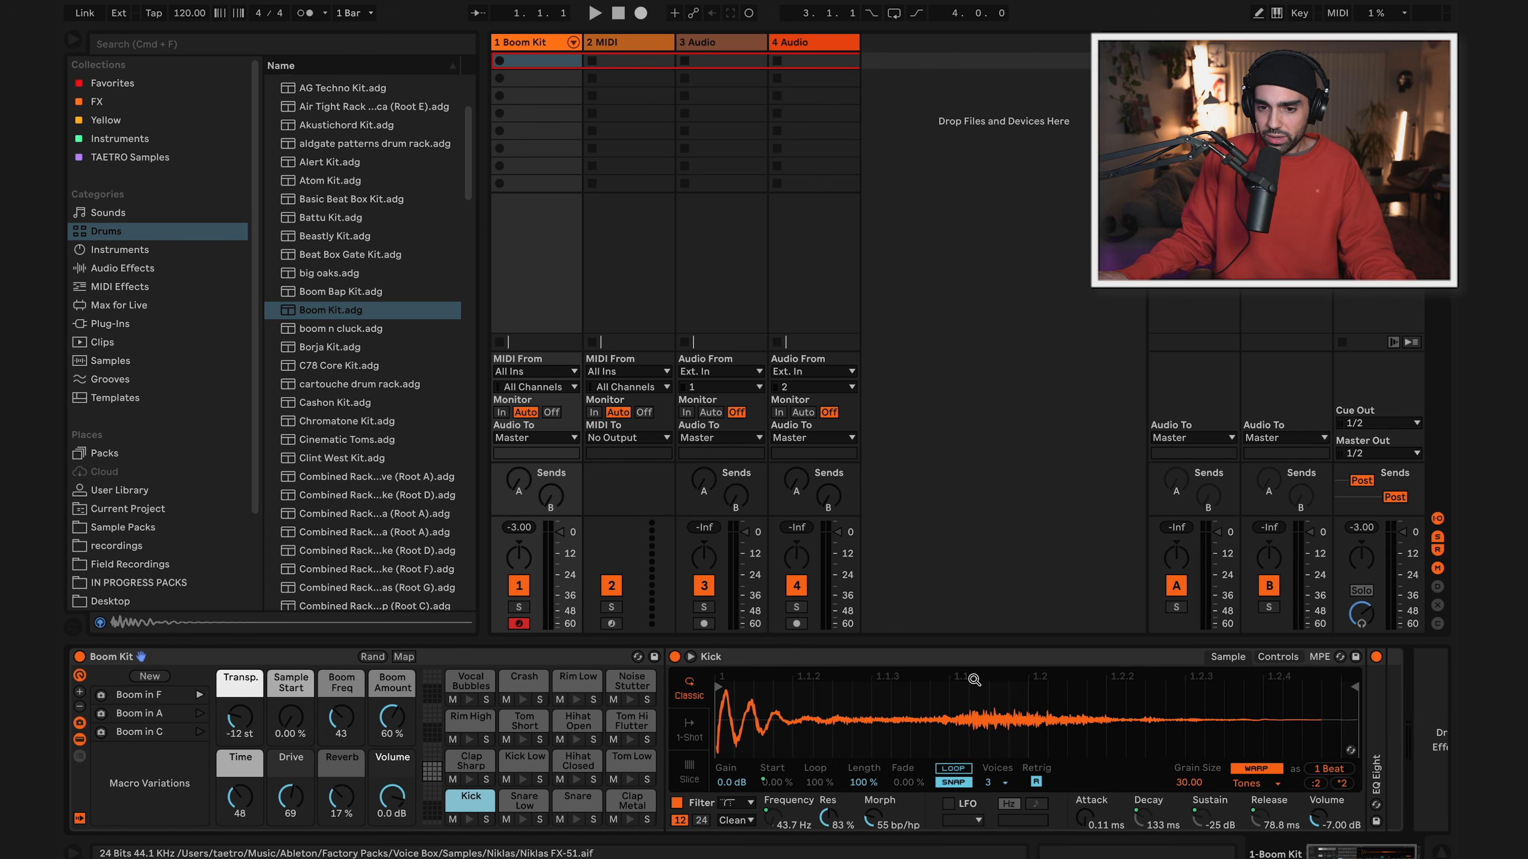
scroll(972, 680, right, 3)
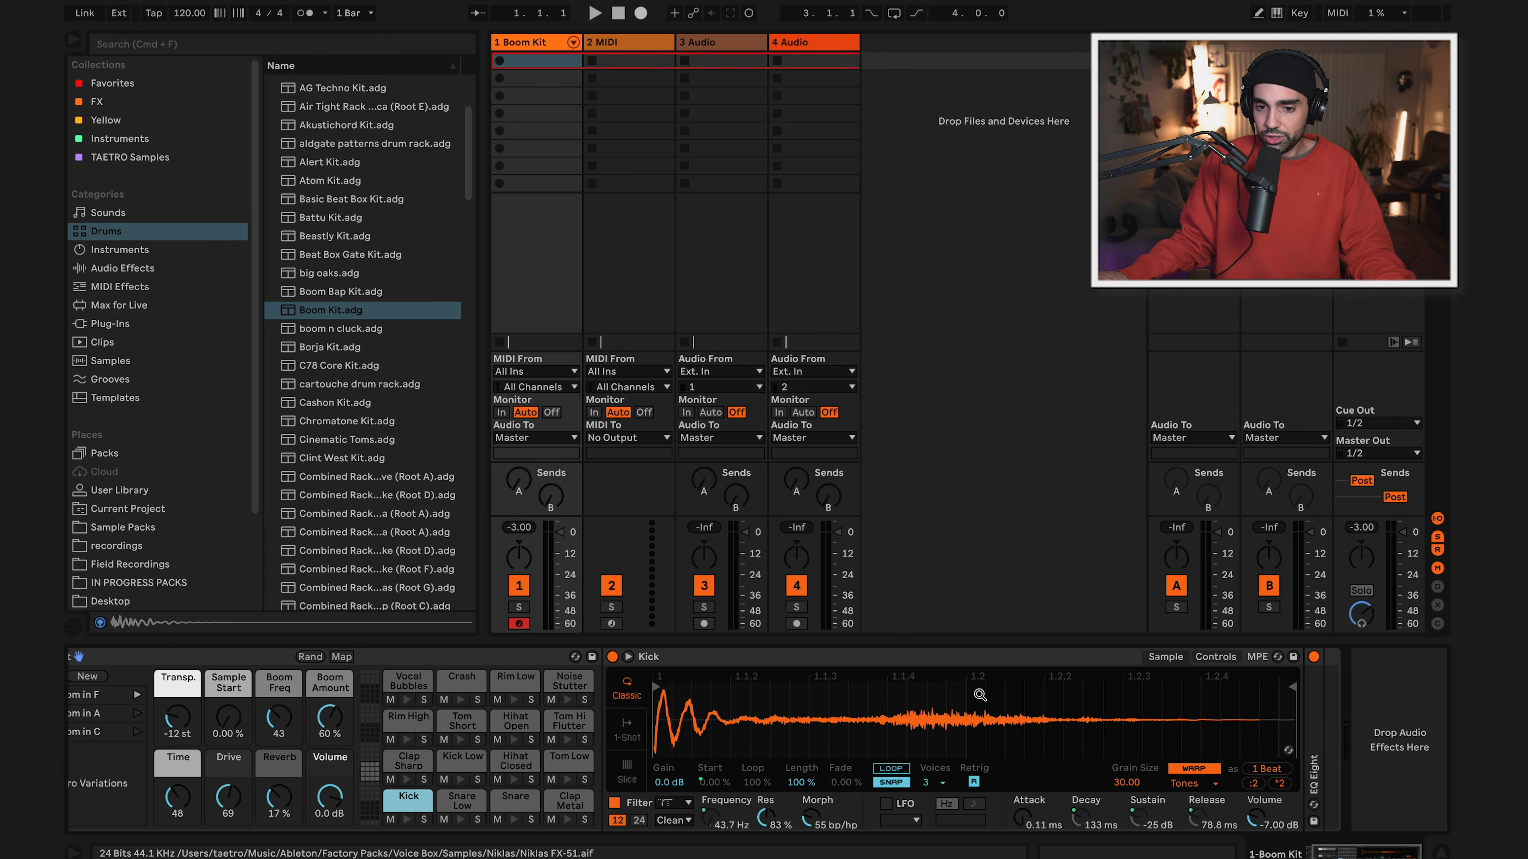
click(467, 800)
click(516, 799)
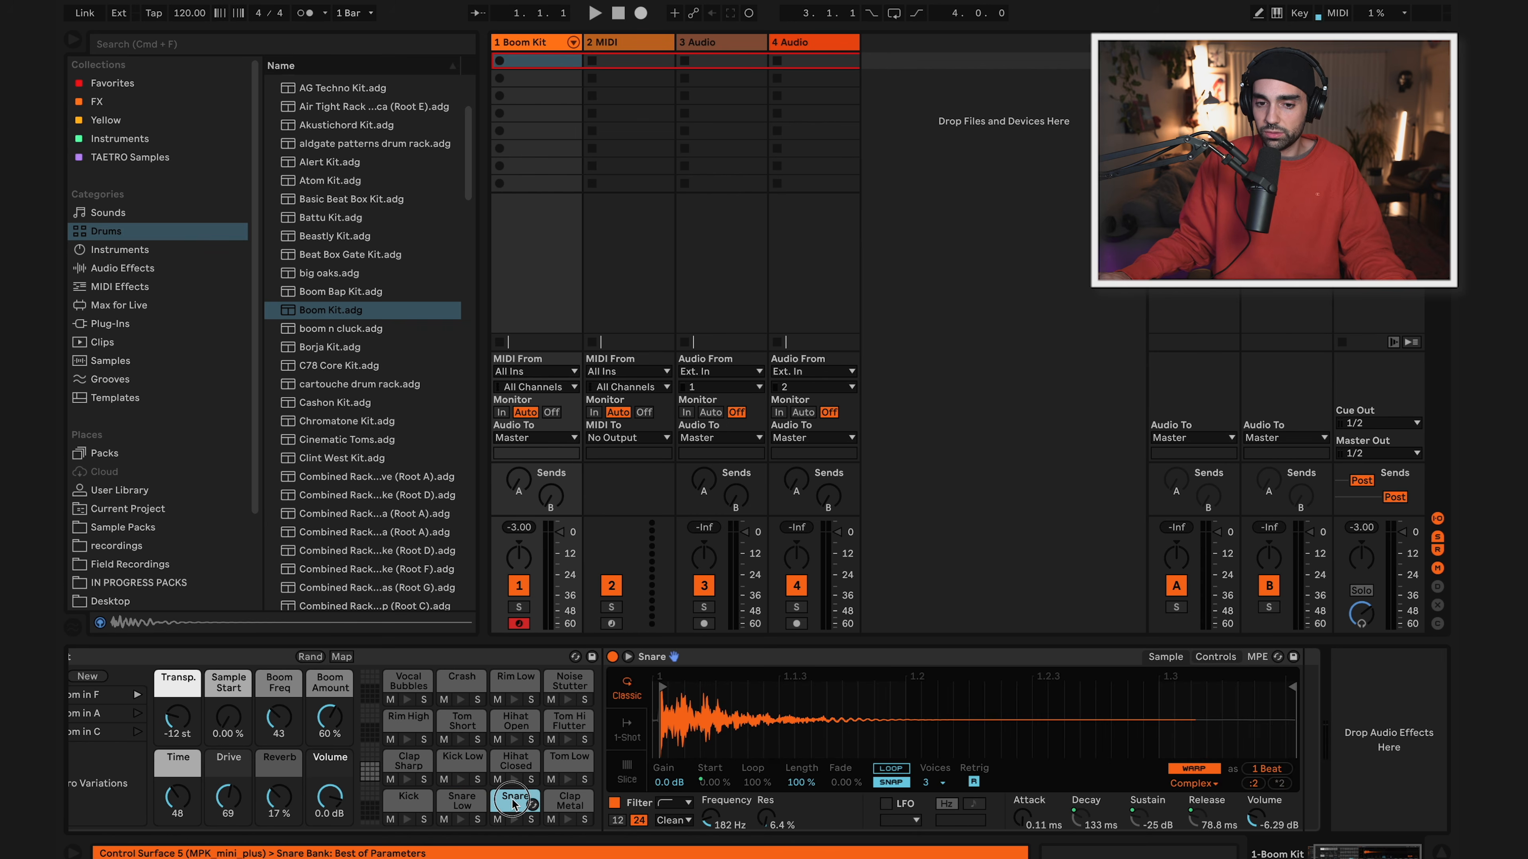
click(561, 803)
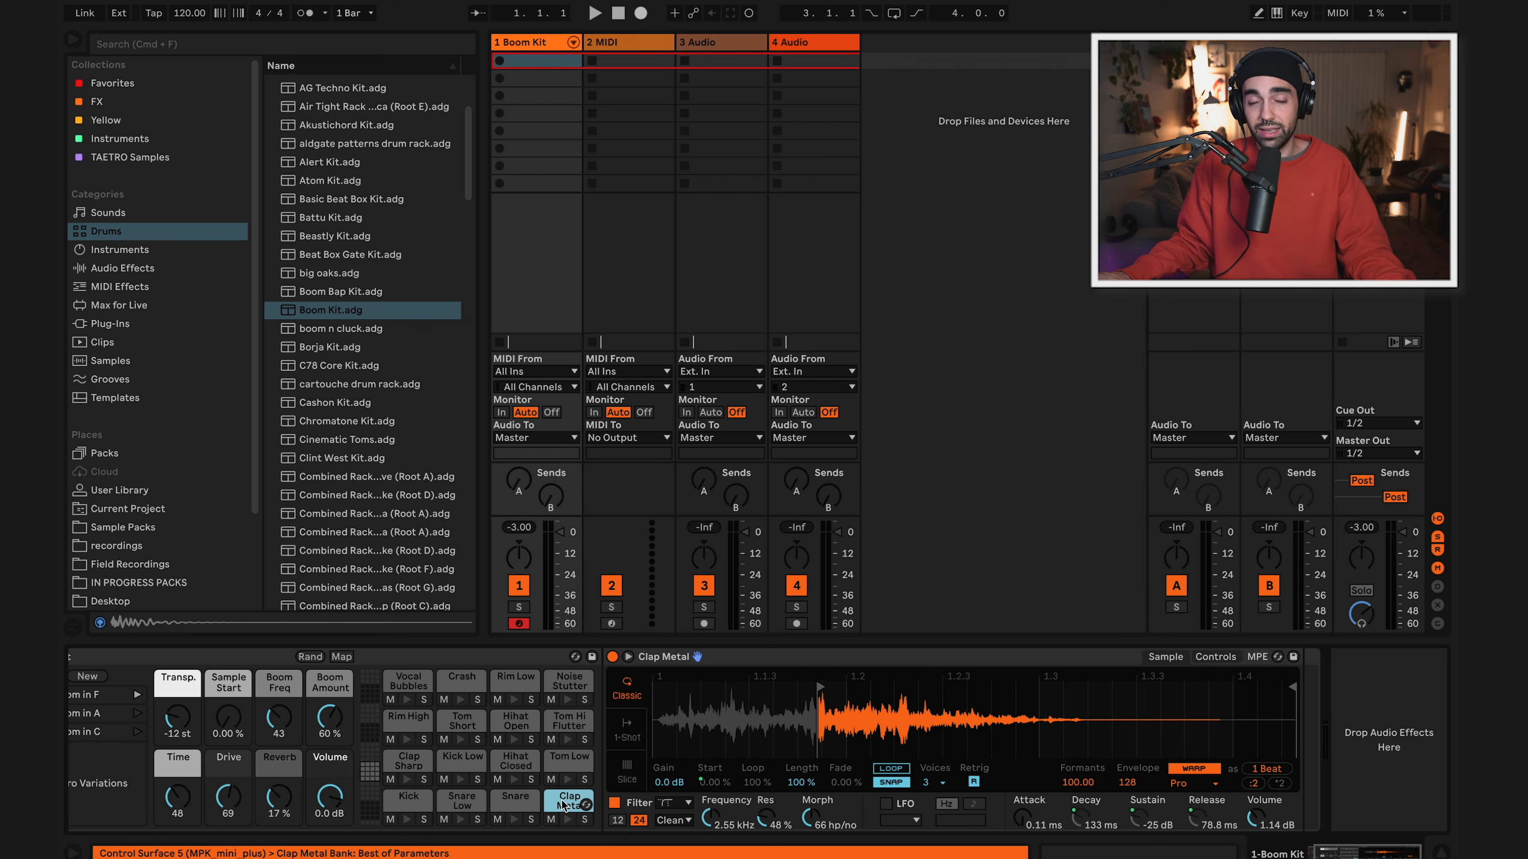
click(563, 765)
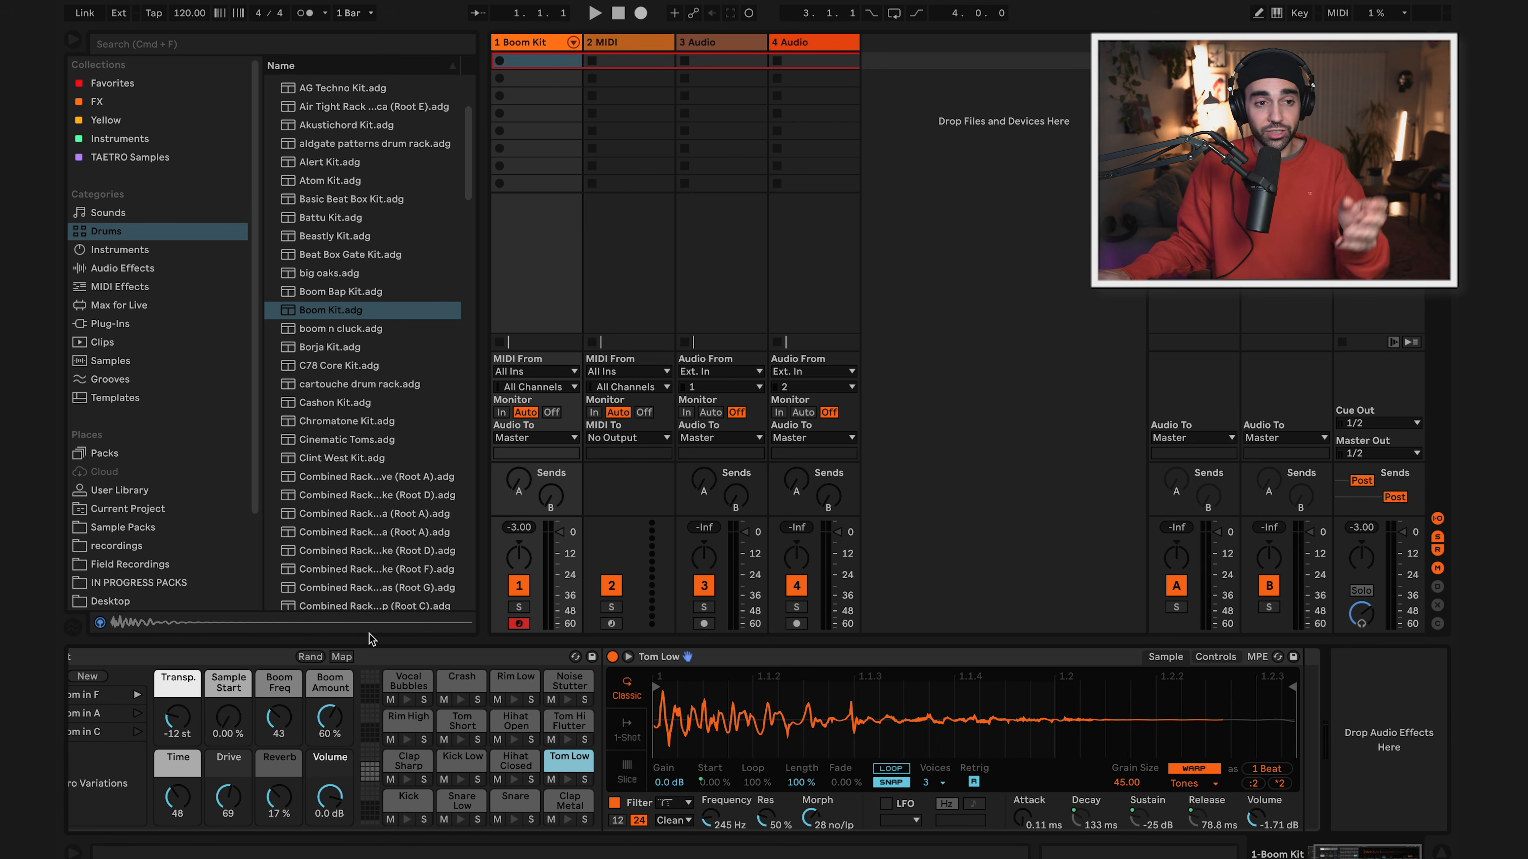
View the samples on the Clap Sharp, Rim High and Tom Short pads and load an empty Simpler onto the second MIDI track.
click(118, 252)
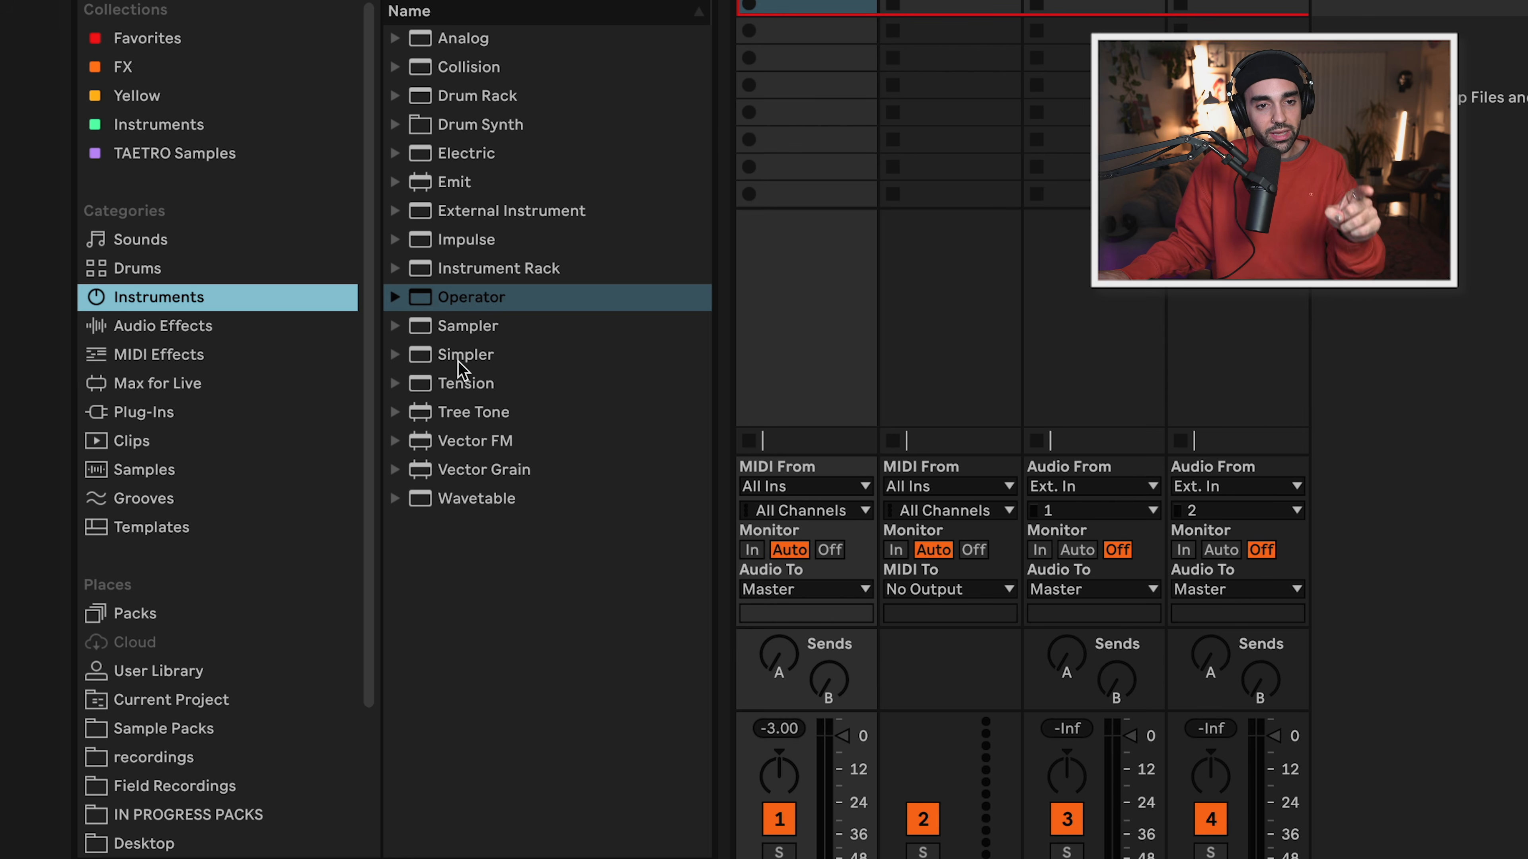
click(458, 361)
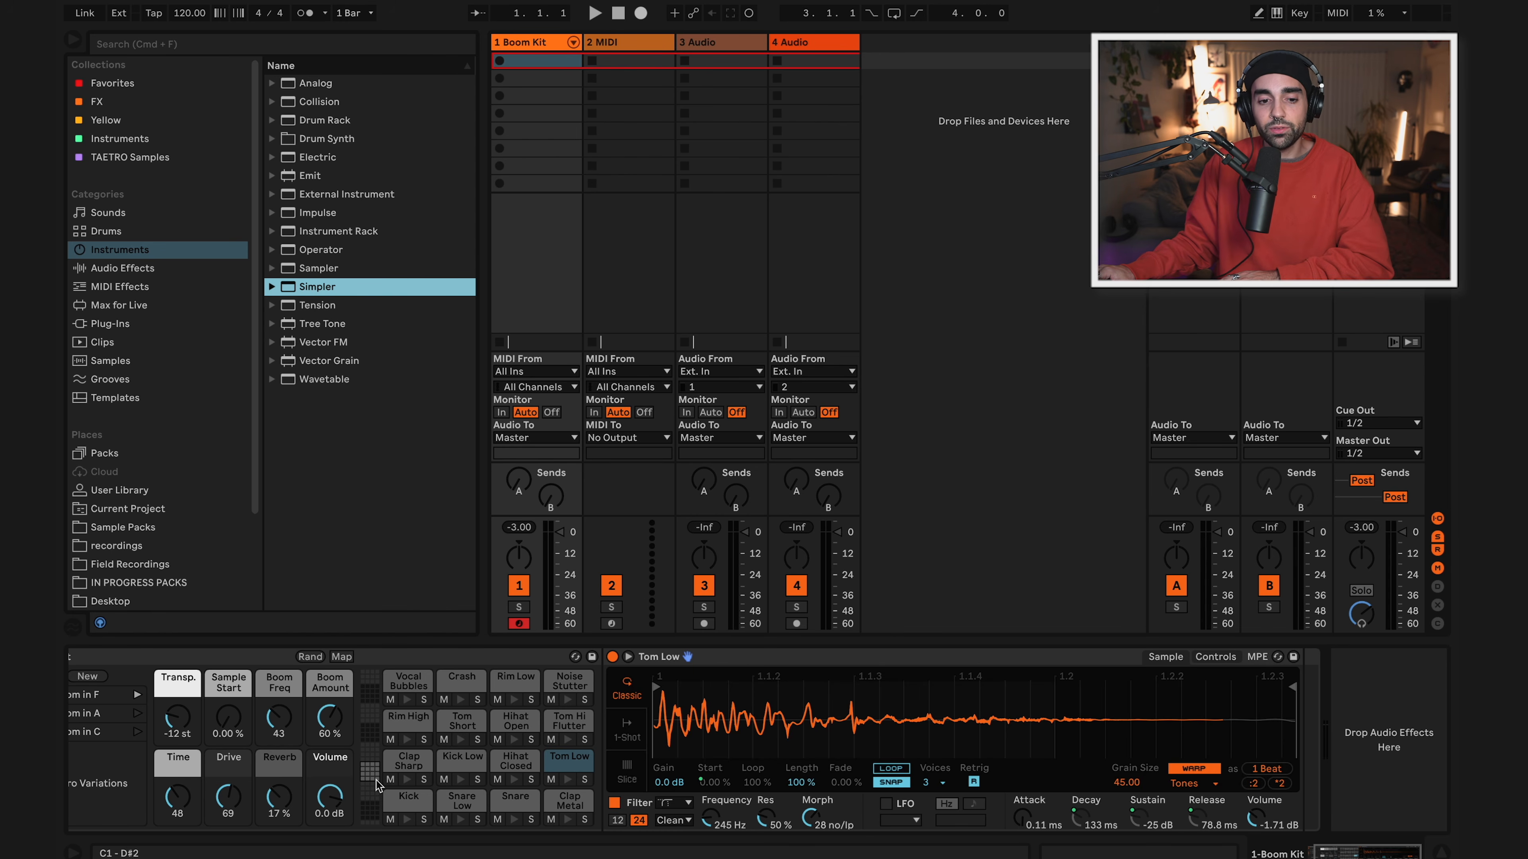
click(408, 762)
click(407, 721)
click(461, 719)
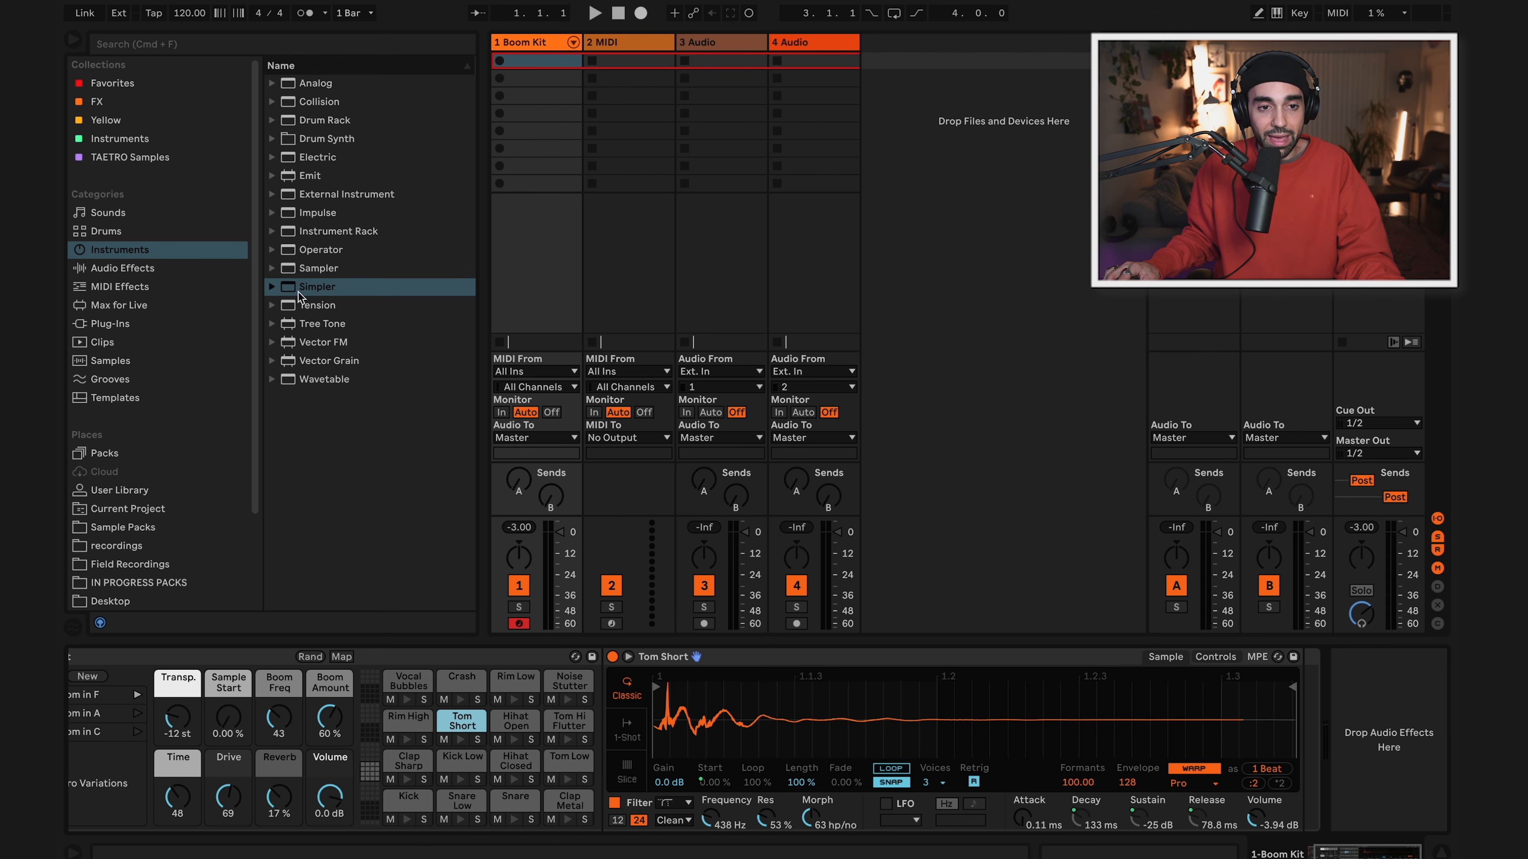
drag(293, 293, 626, 51)
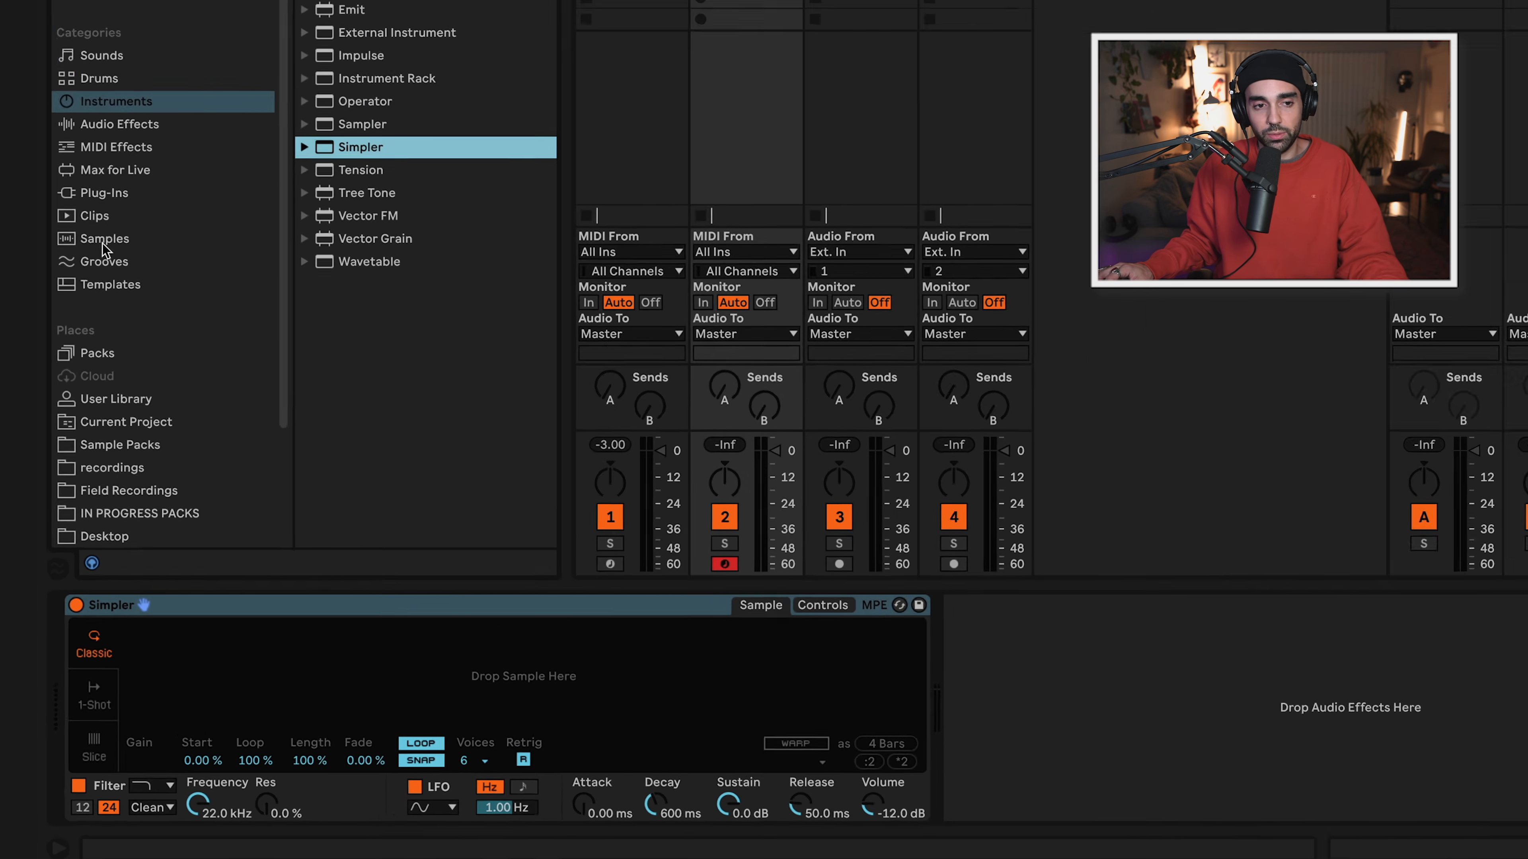
Search the samples for "sine" and load Sine Saw Square Sine.aif into the empty Simpler.
click(99, 38)
click(115, 46)
text(sine)
click(317, 287)
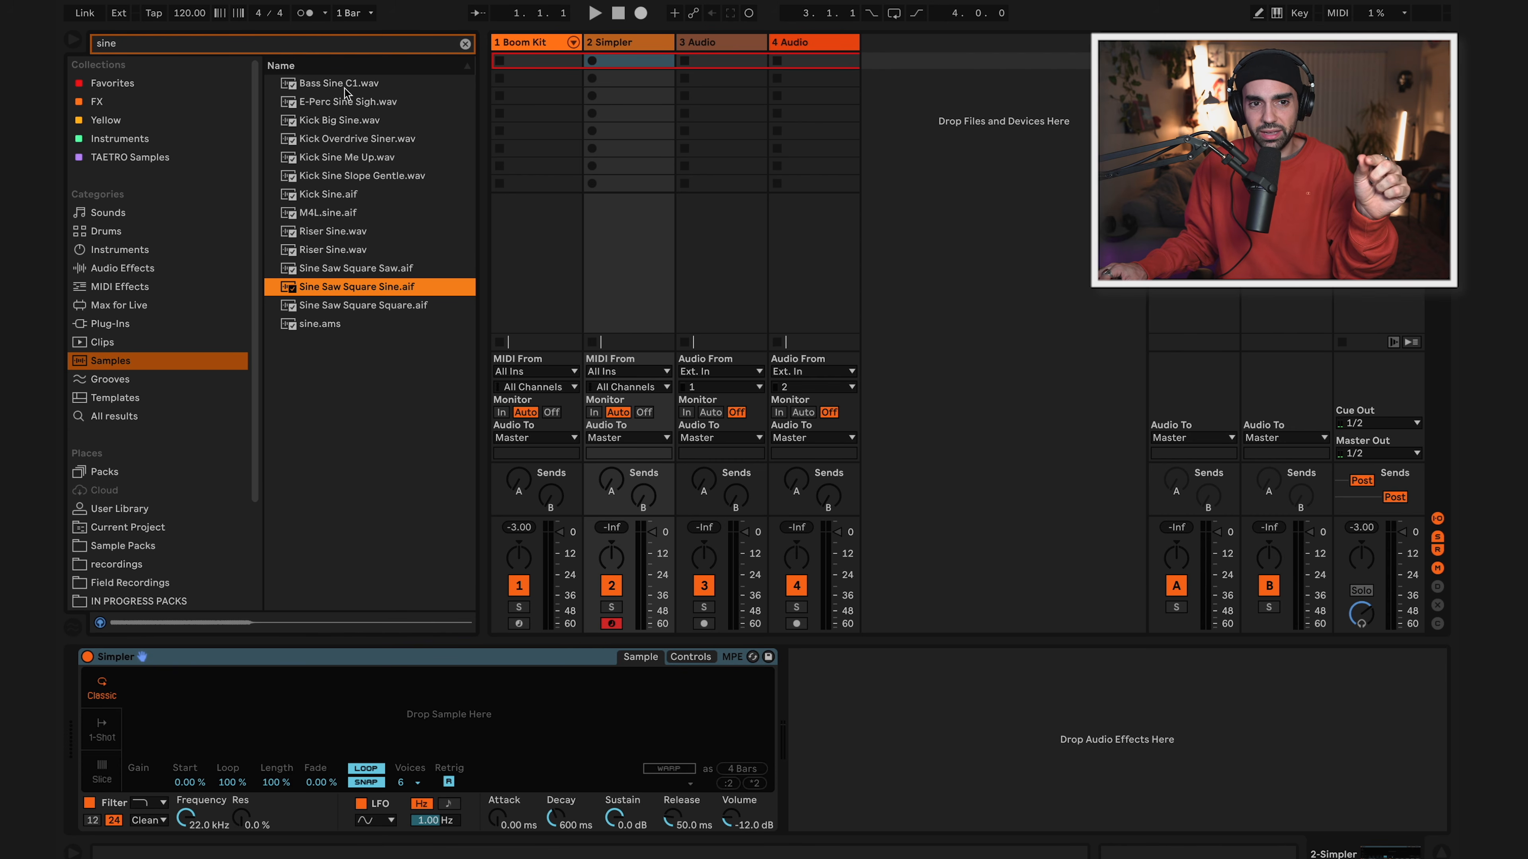
click(346, 104)
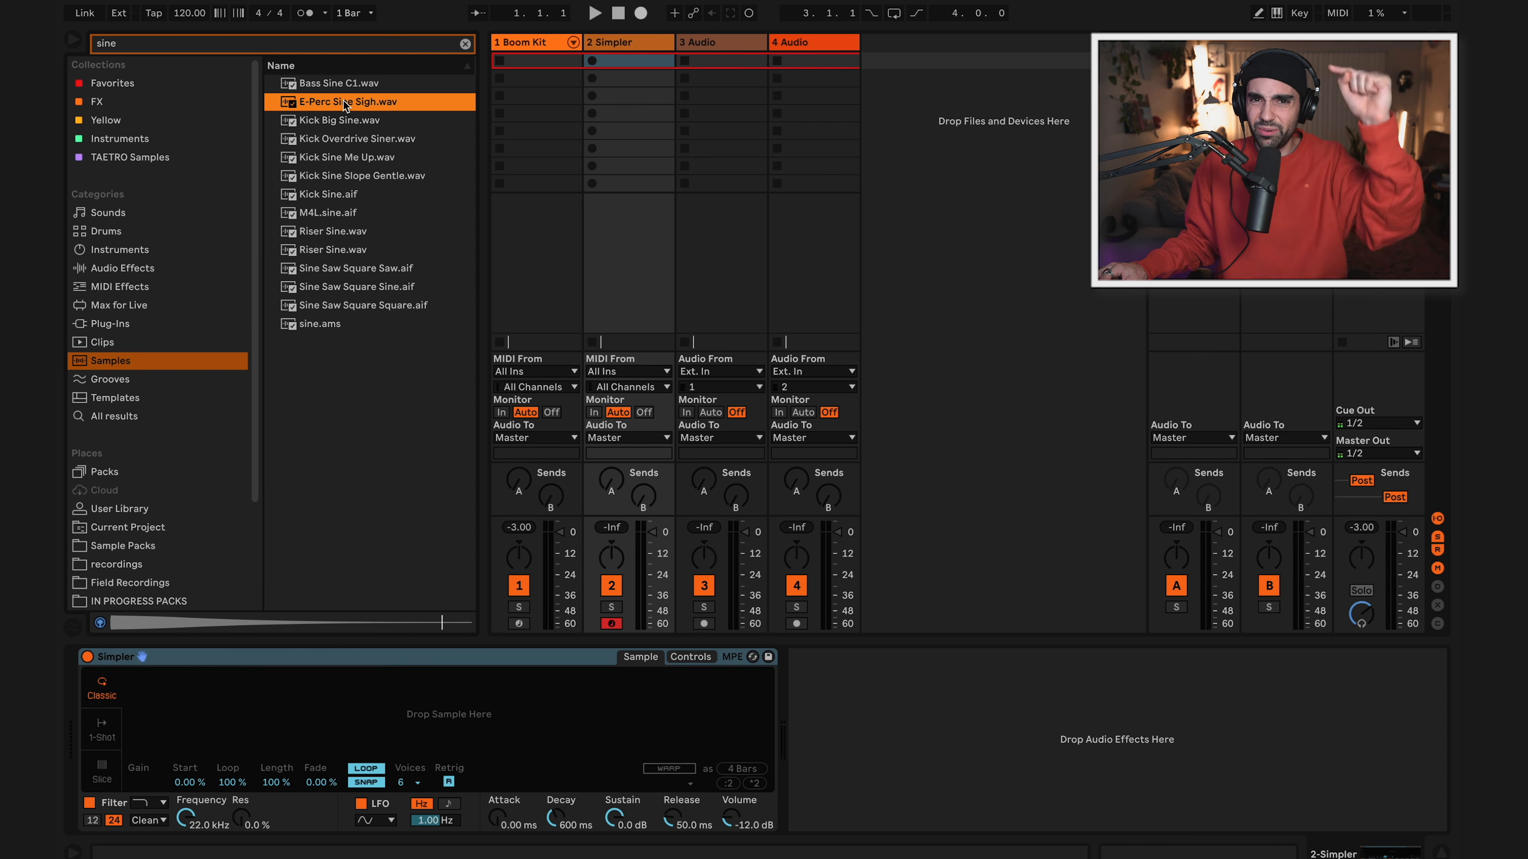
click(332, 288)
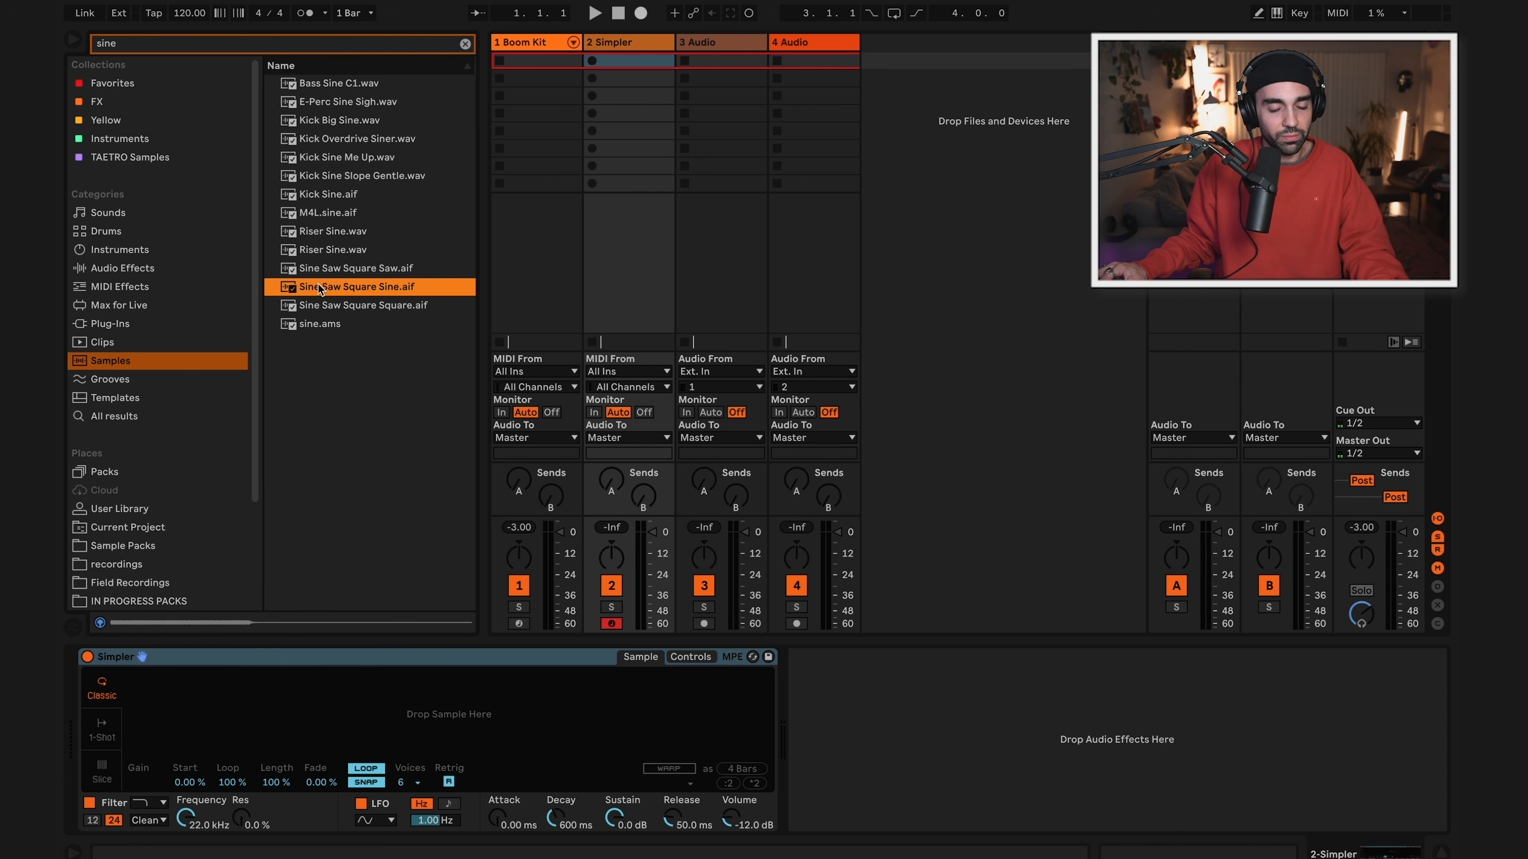
drag(297, 294, 452, 722)
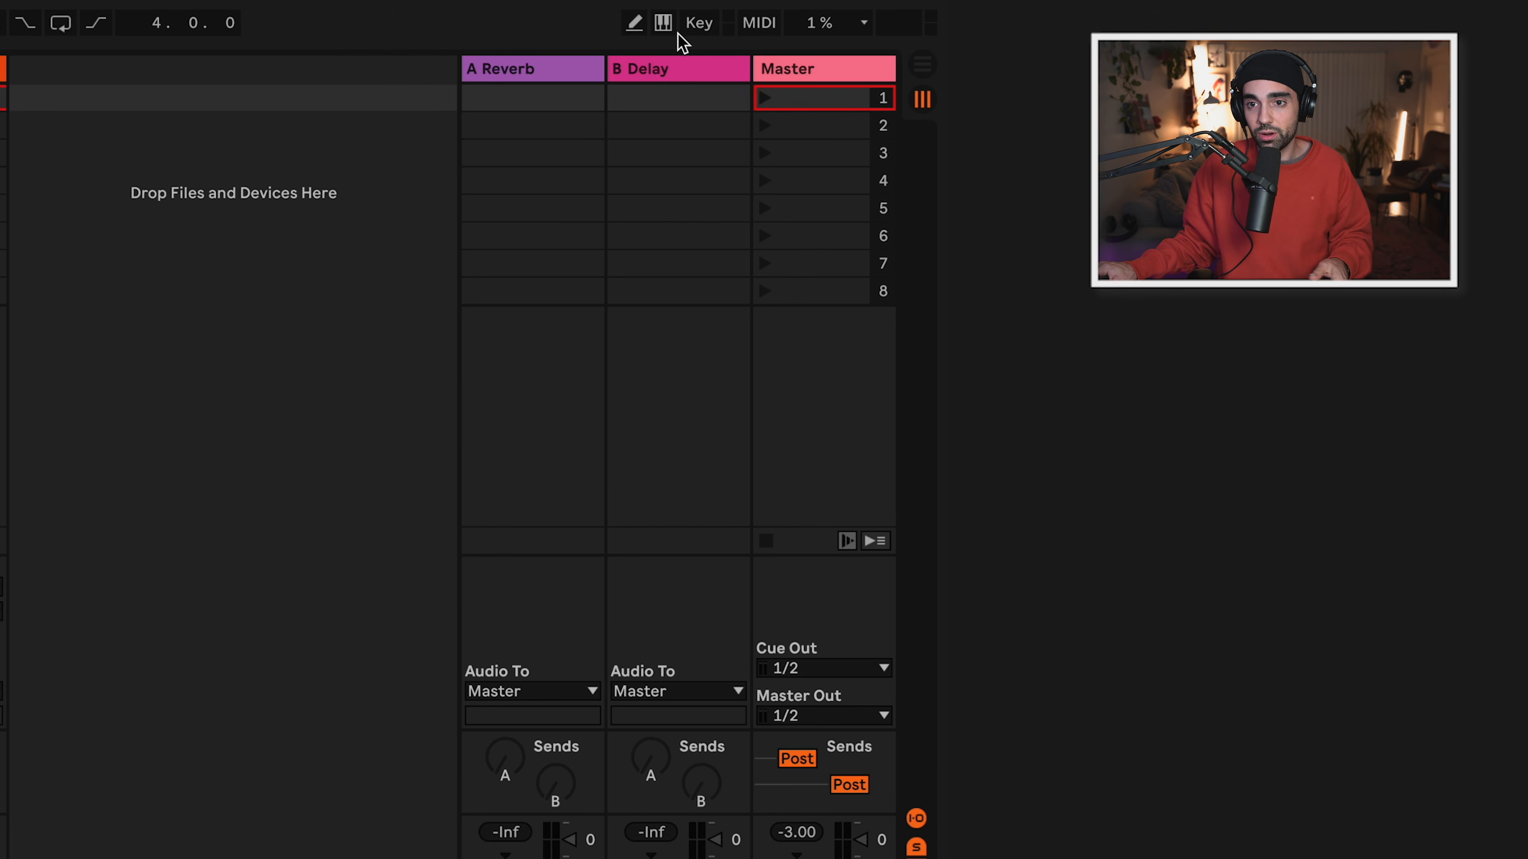
Enable the computer MIDI keyboard and play several notes with the sine sample in Simpler.
click(664, 27)
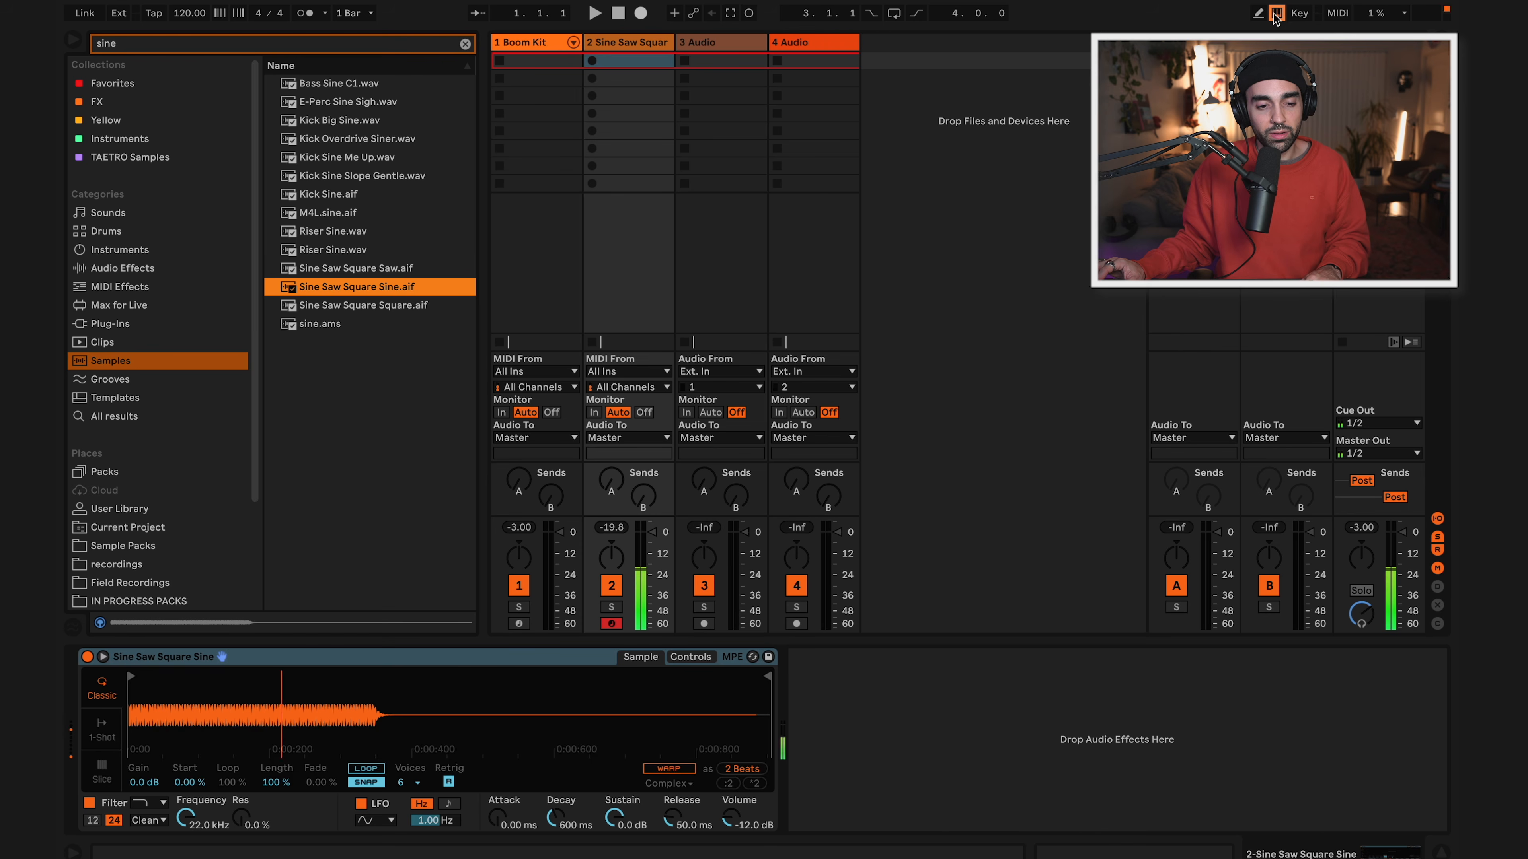
key(a)
key(s)
key(d)
key(f)
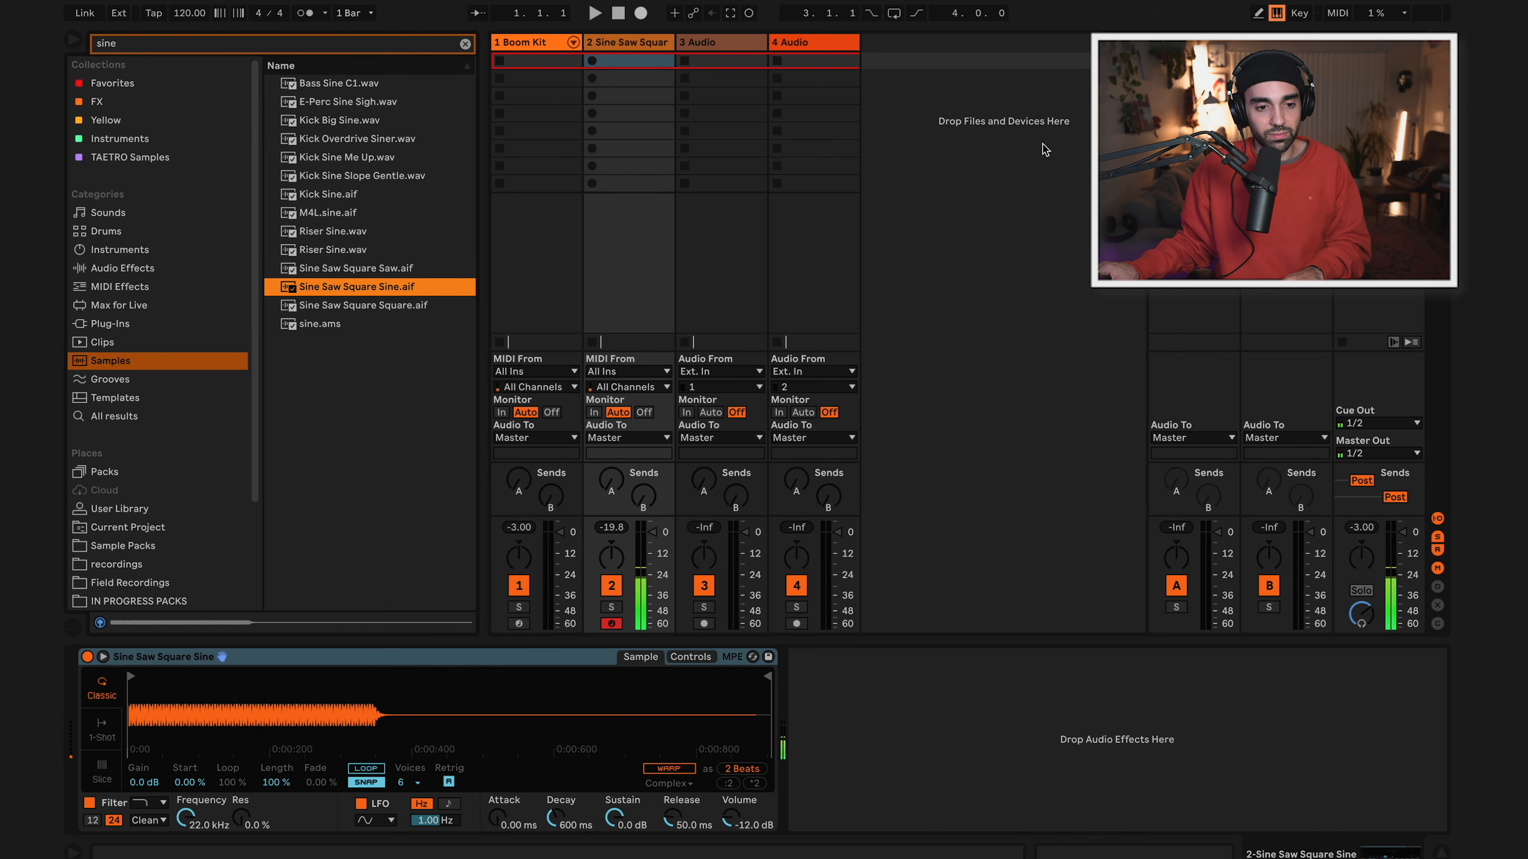
key(a)
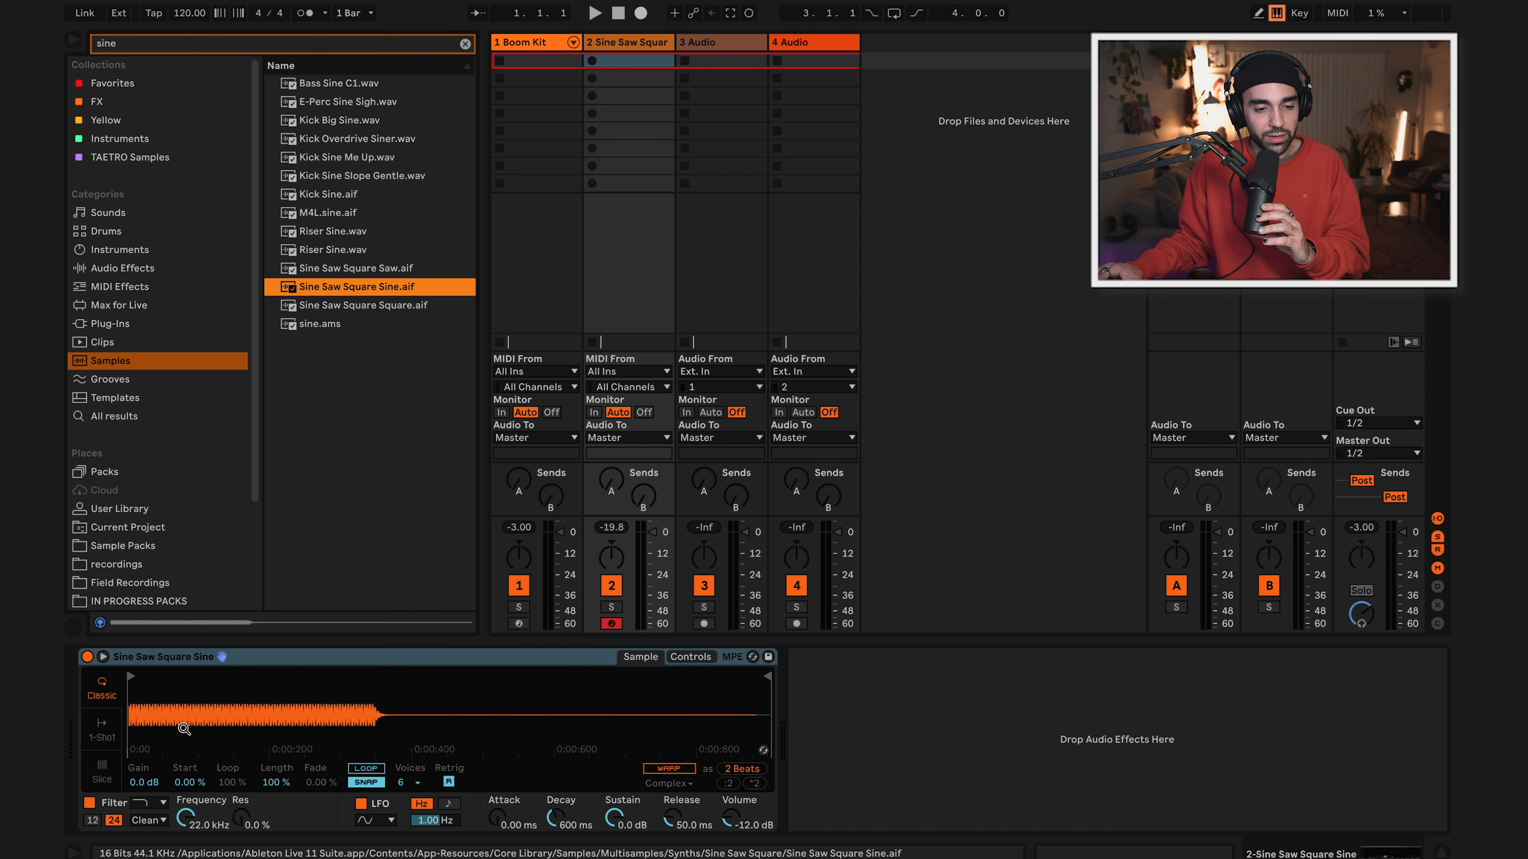
key(a)
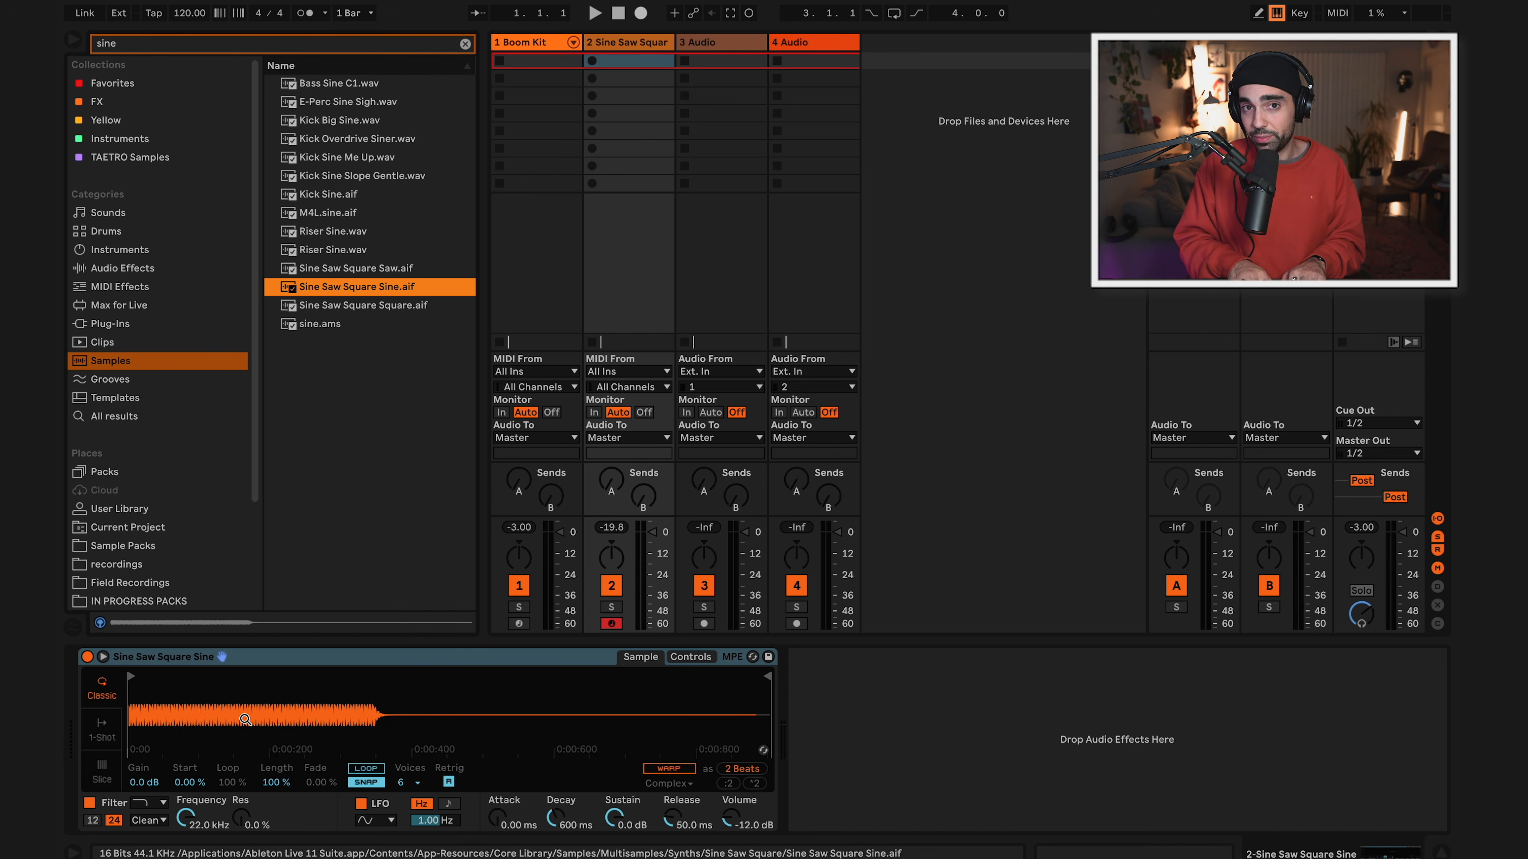
key(a)
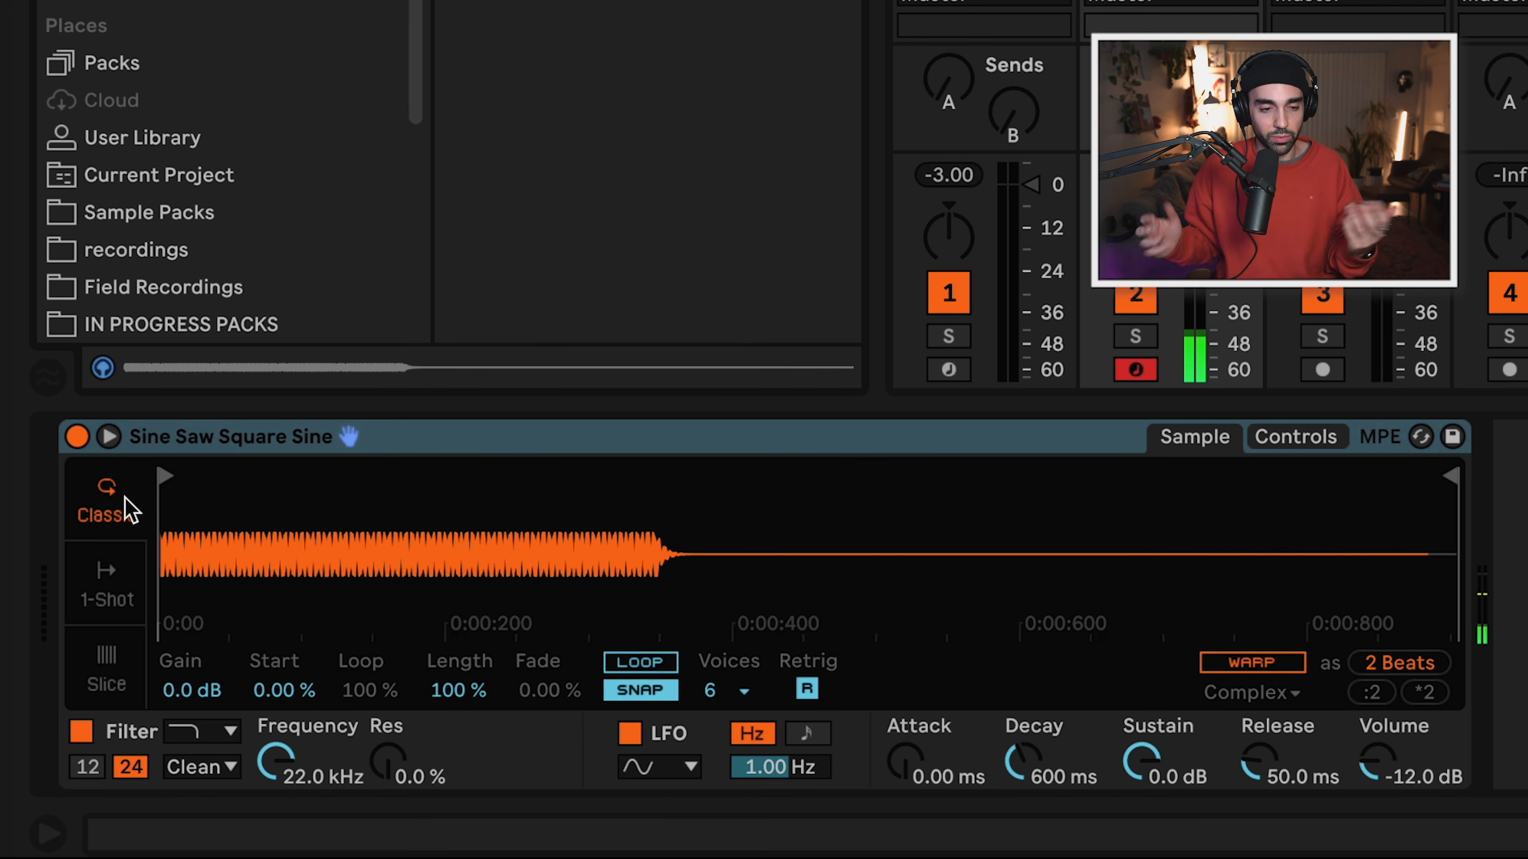
View Simpler's 1-Shot and Slice playback modes and return it to Classic mode.
click(109, 582)
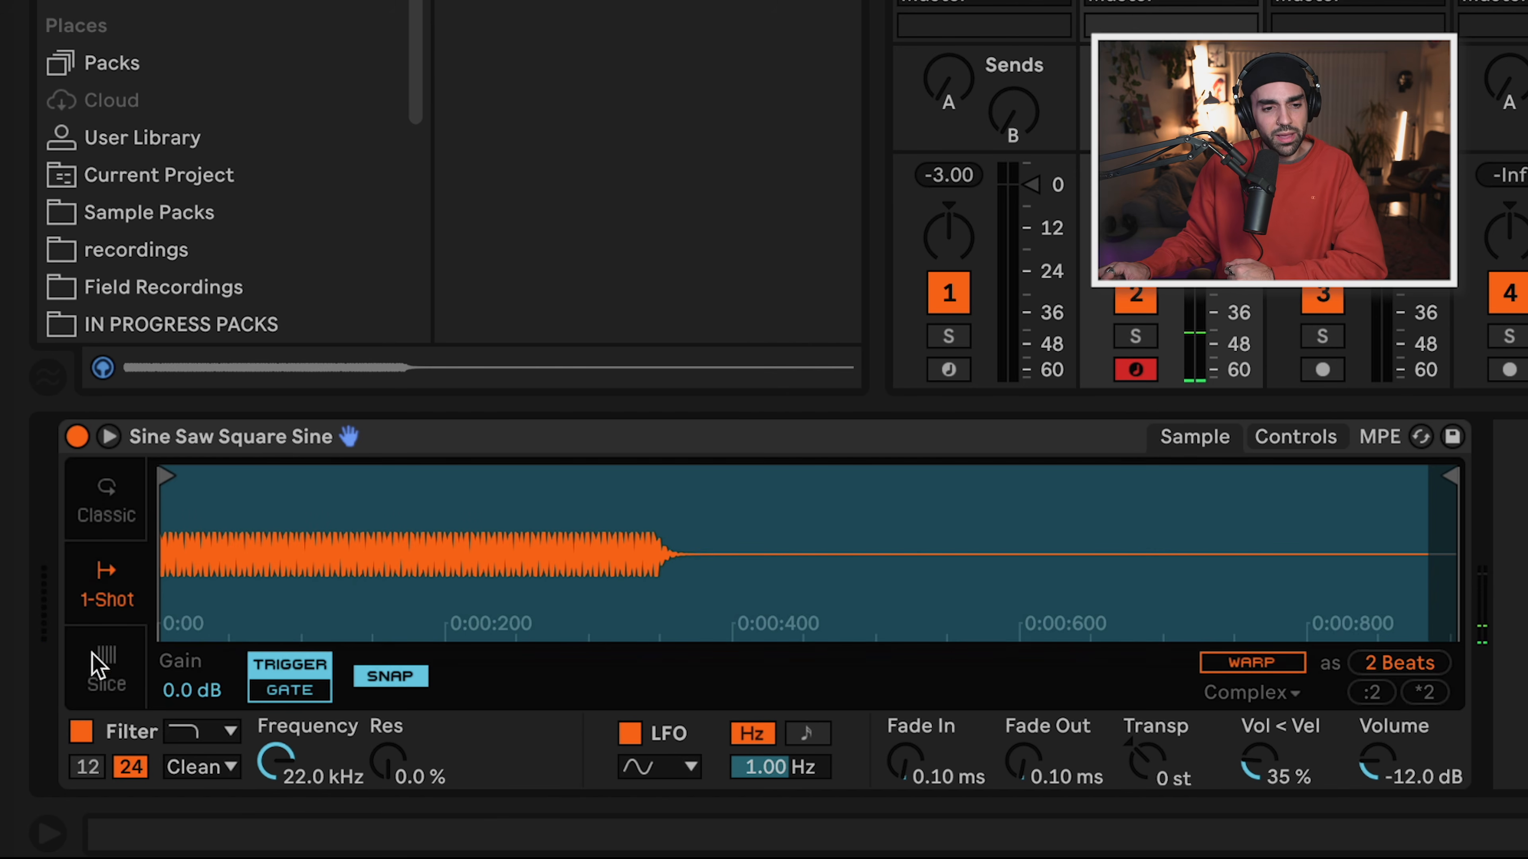
click(99, 674)
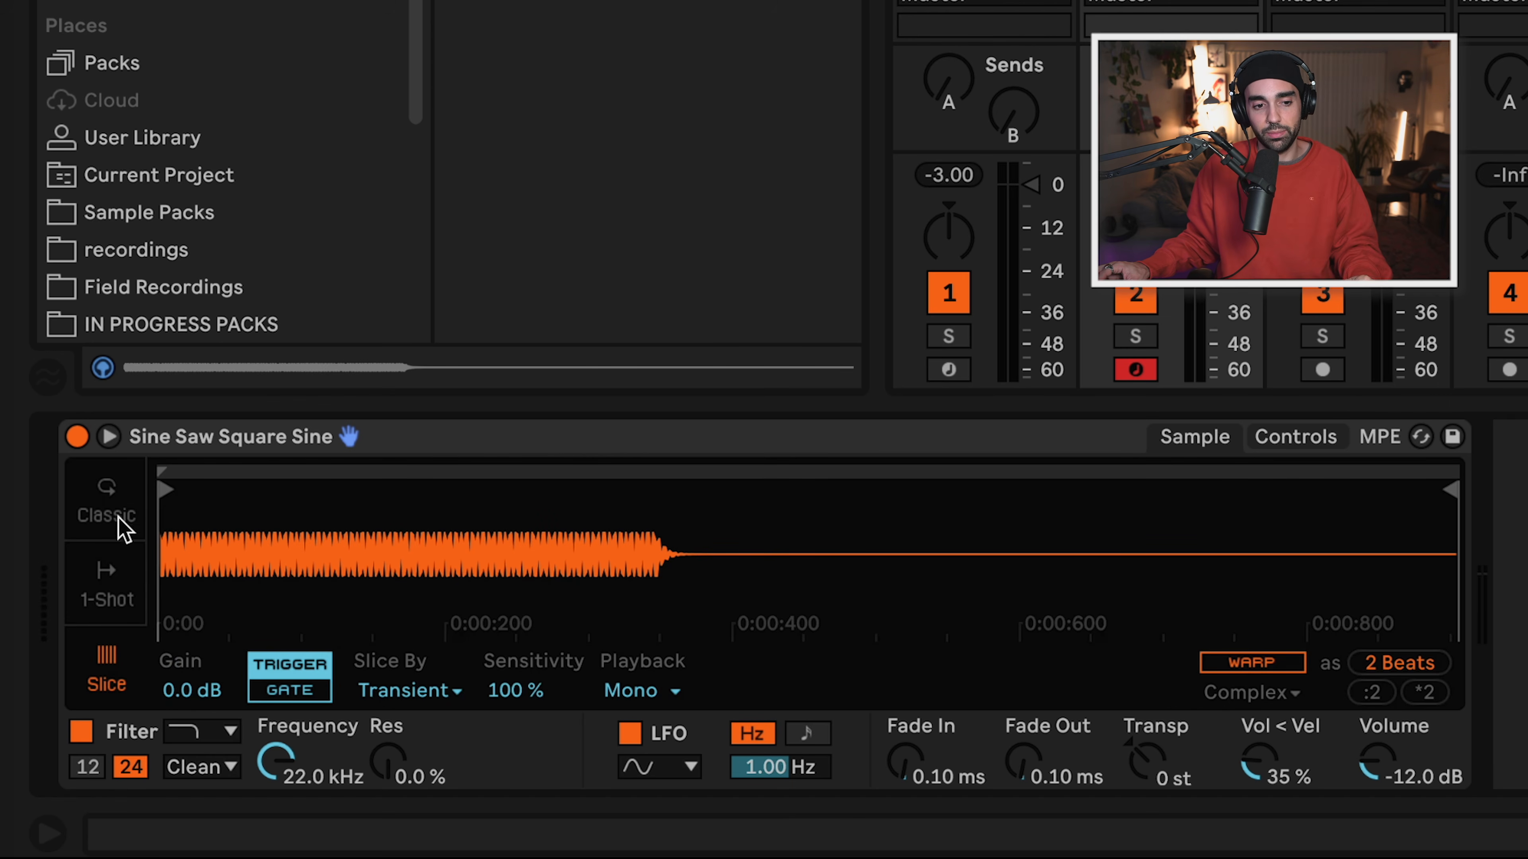
click(108, 521)
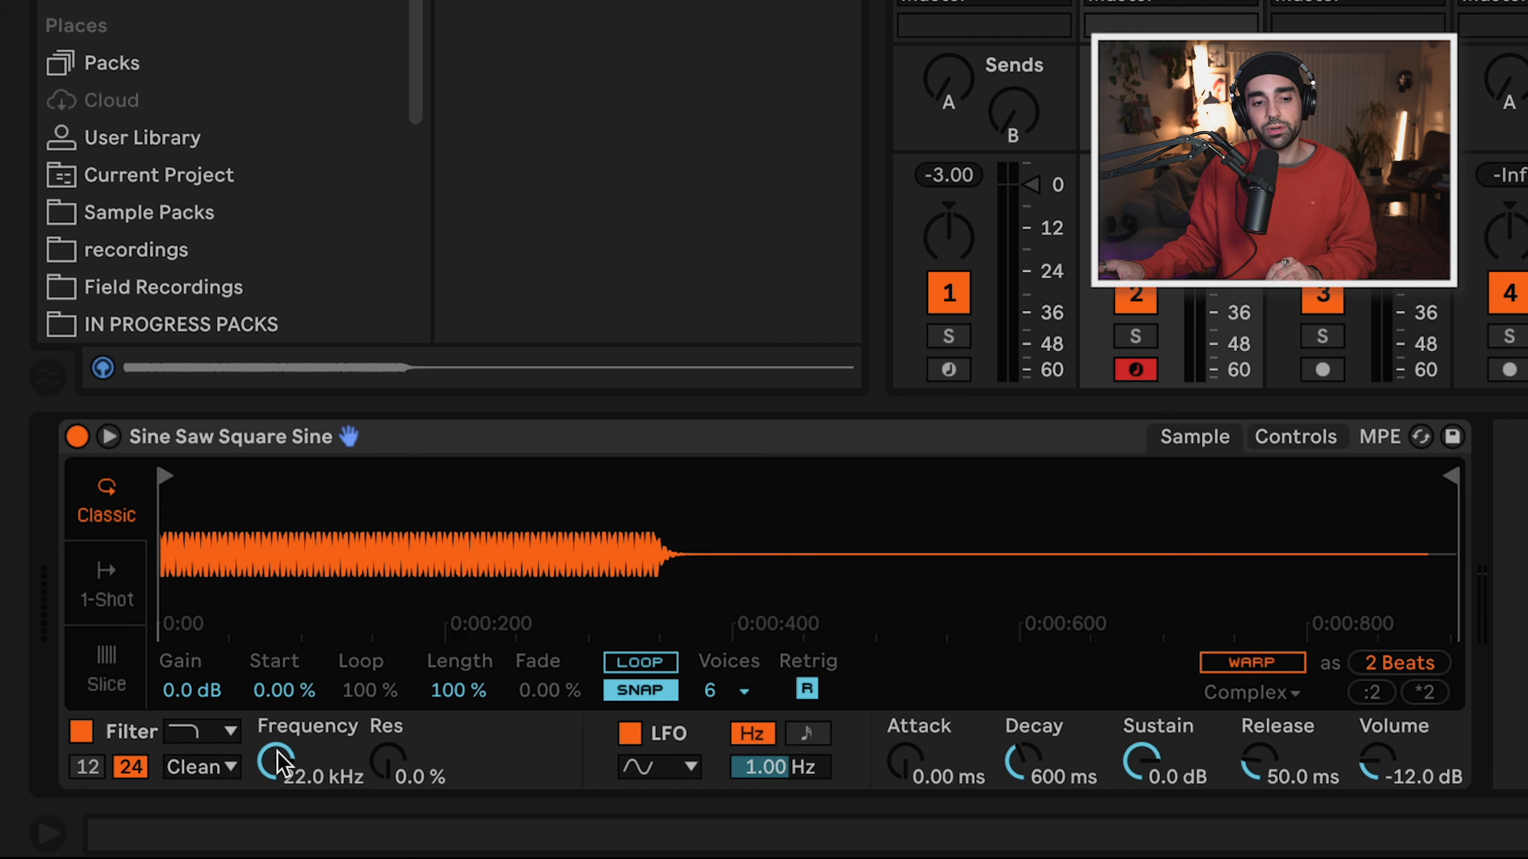
Sweep Simpler's low-pass filter frequency down to 208 Hz and back up to 22.0 kHz while playing notes.
drag(277, 763, 276, 782)
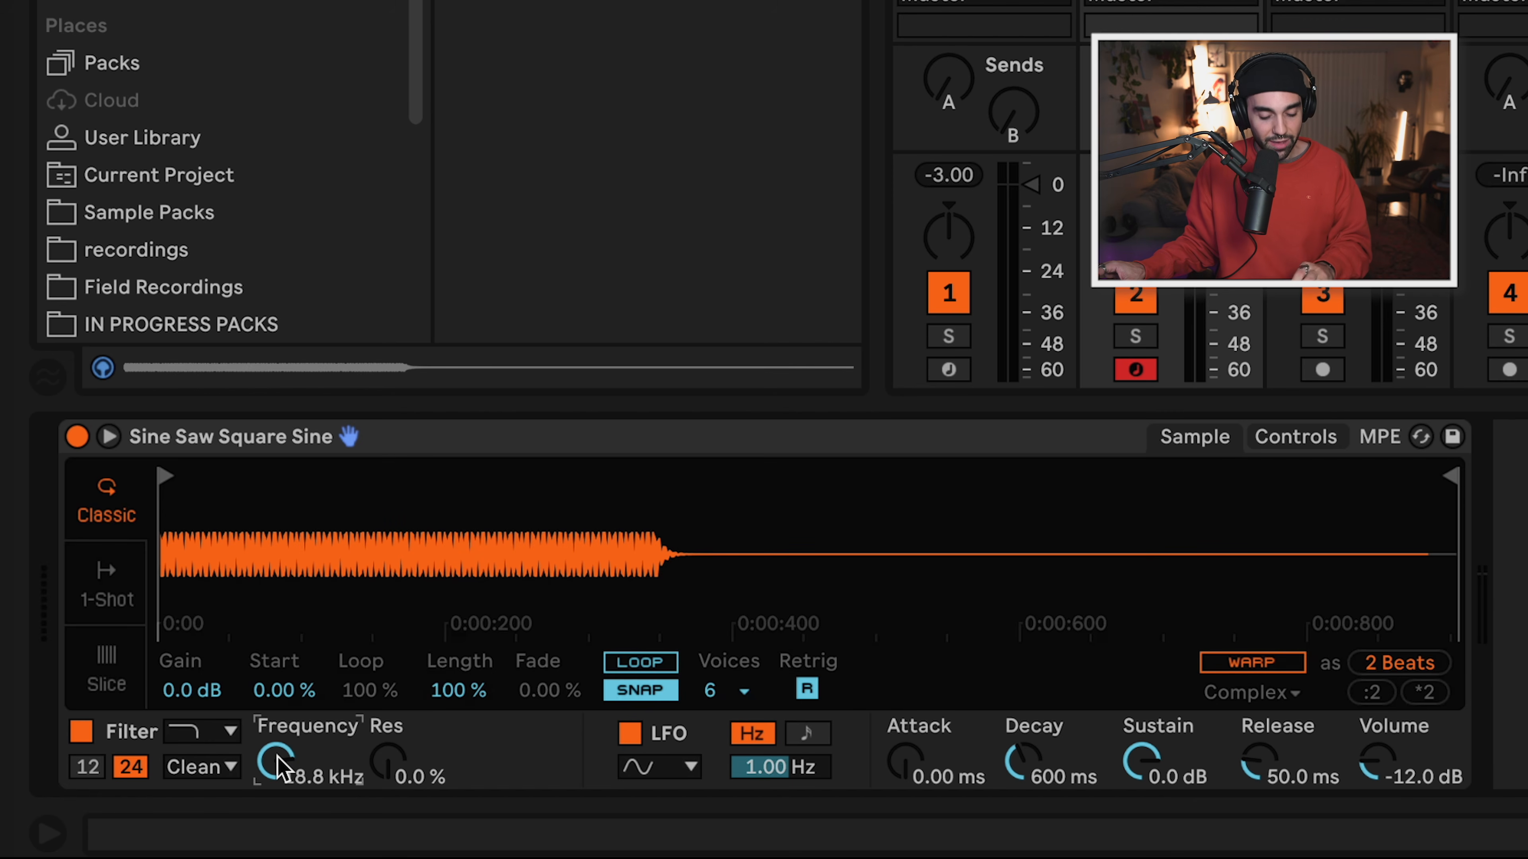
drag(278, 769, 277, 814)
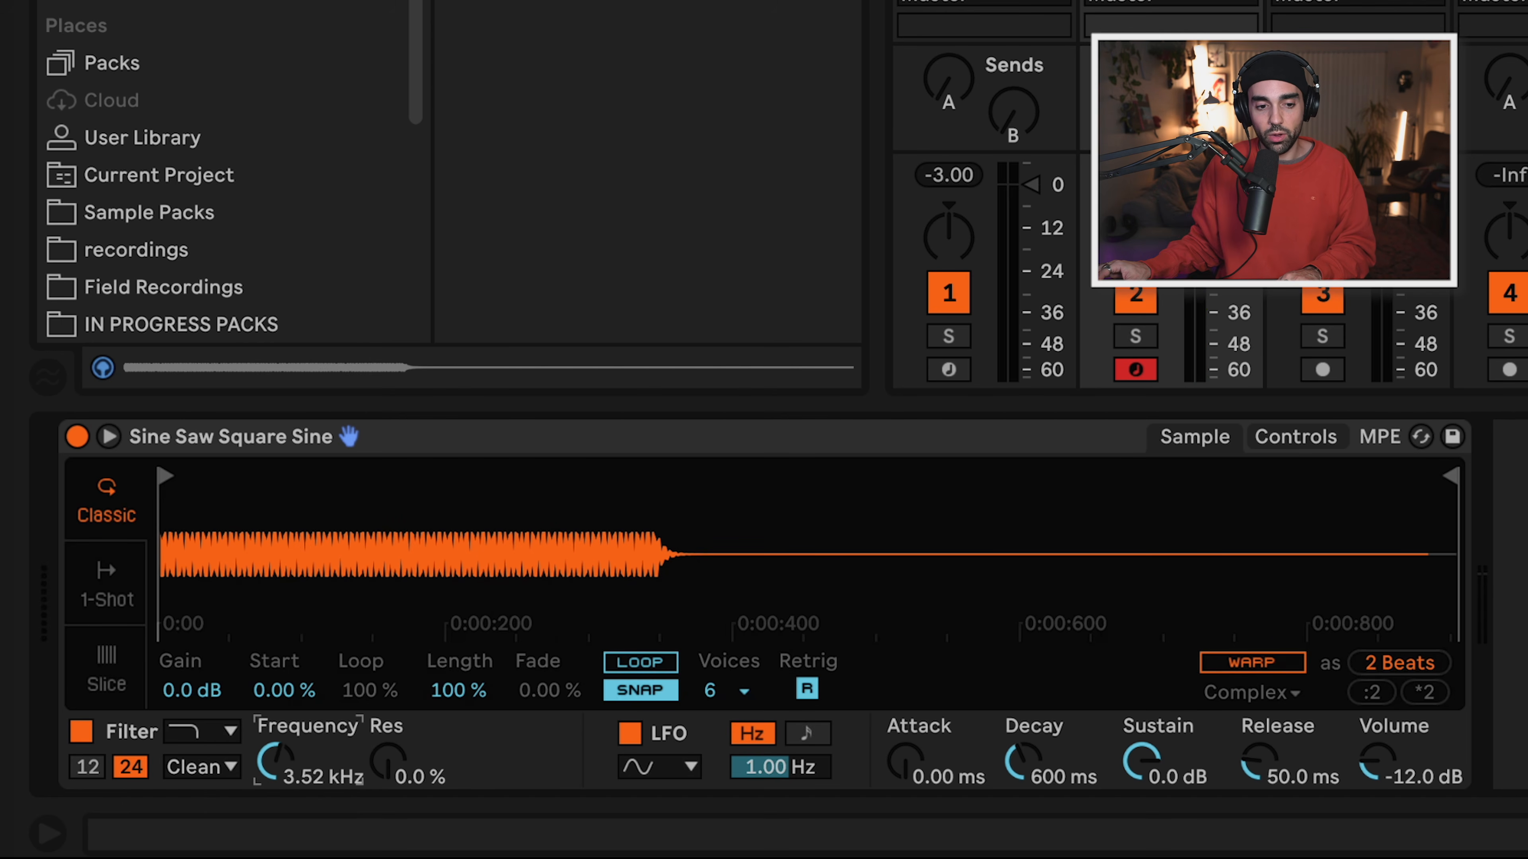
drag(276, 763, 276, 853)
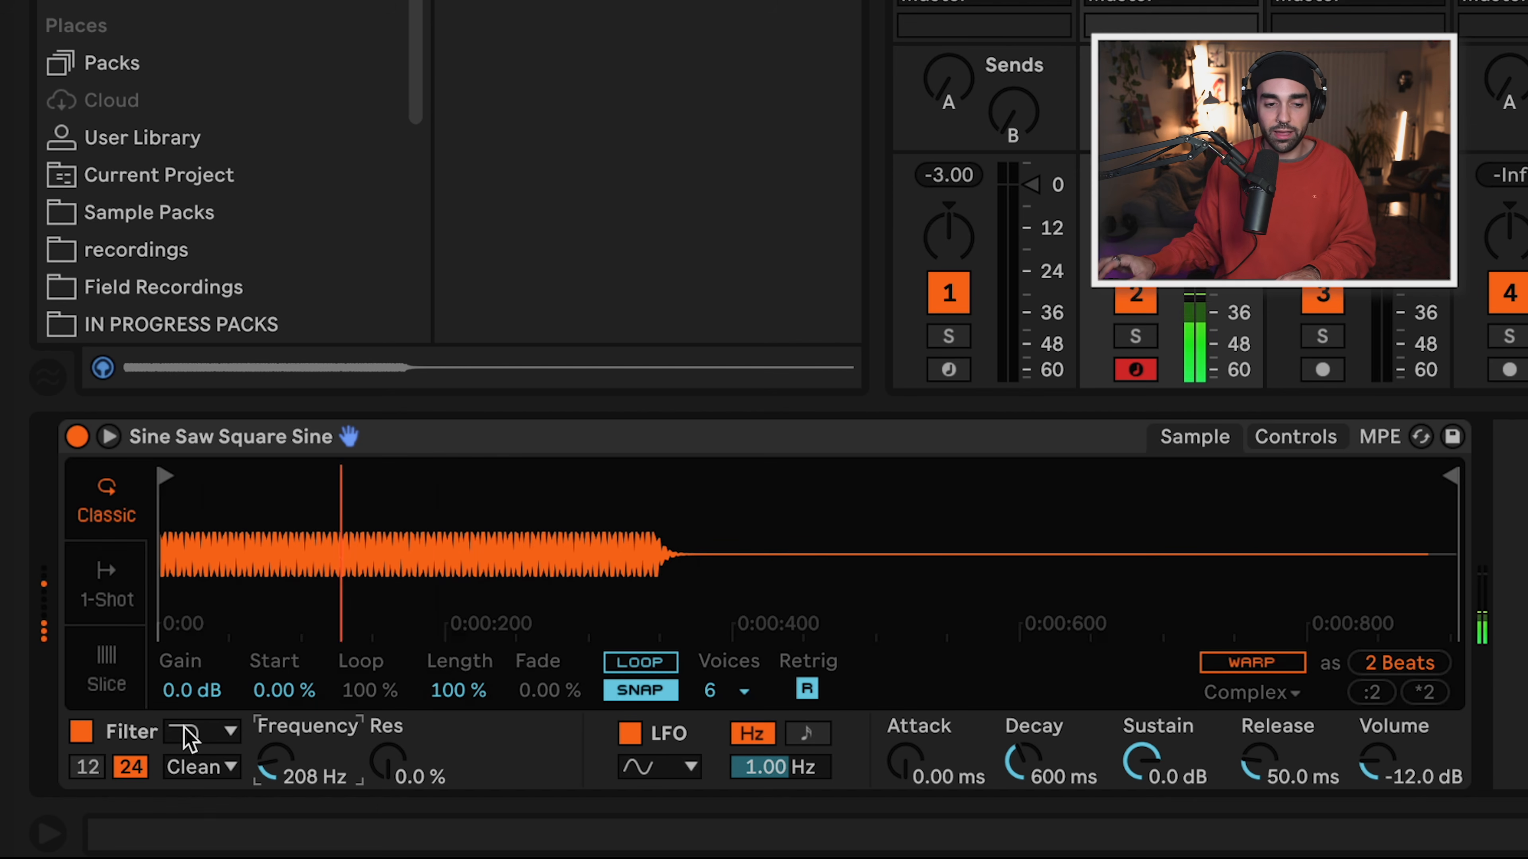
drag(244, 775, 245, 752)
drag(275, 762, 275, 692)
Try the high-pass filter with the frequency lowered to 33.3 Hz and restore the low-pass filter at 22.0 kHz.
click(198, 739)
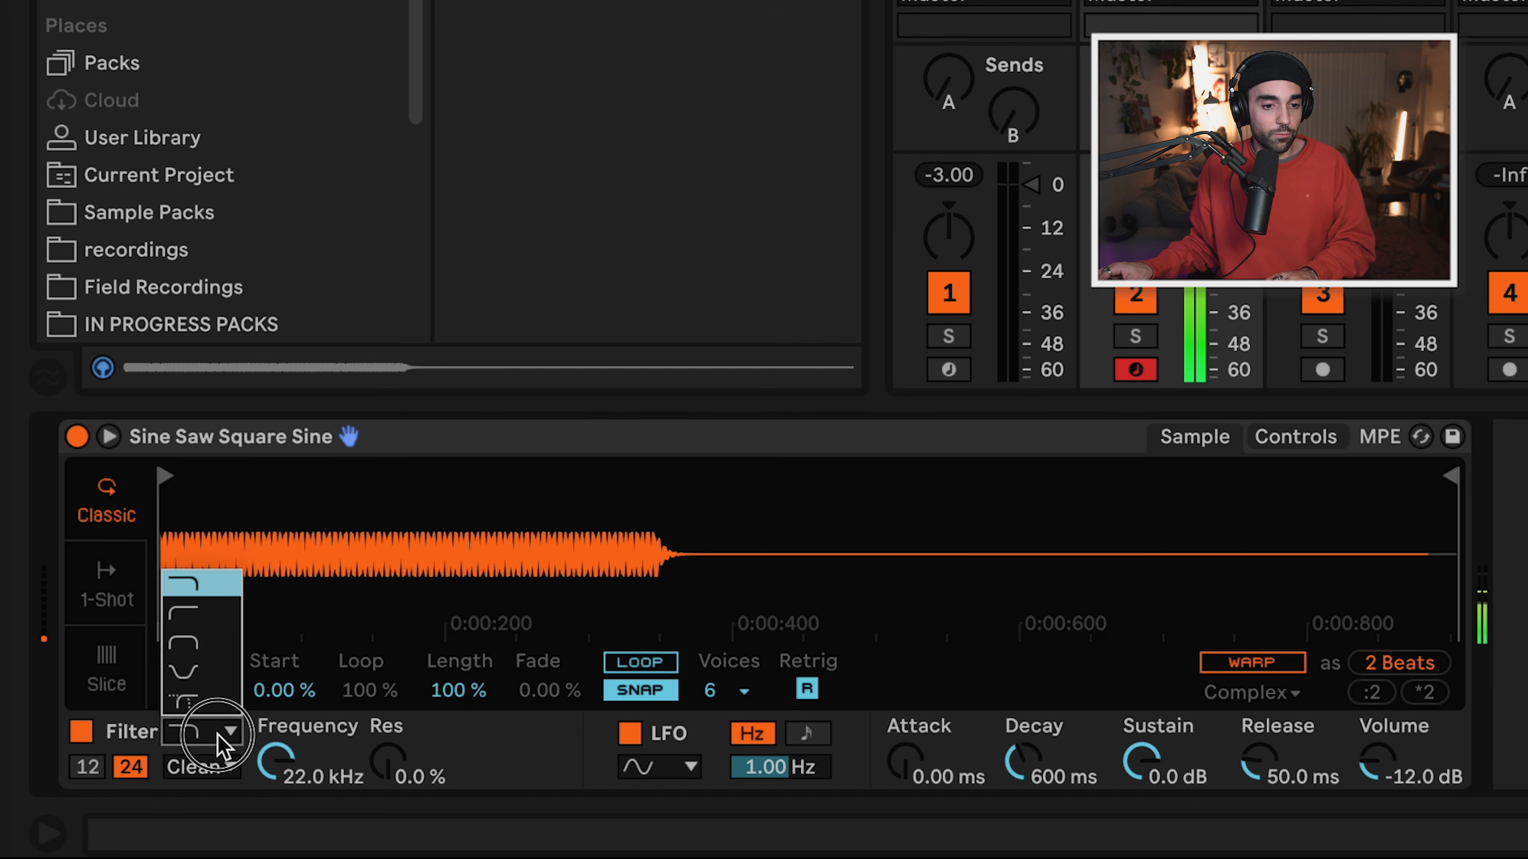
click(207, 614)
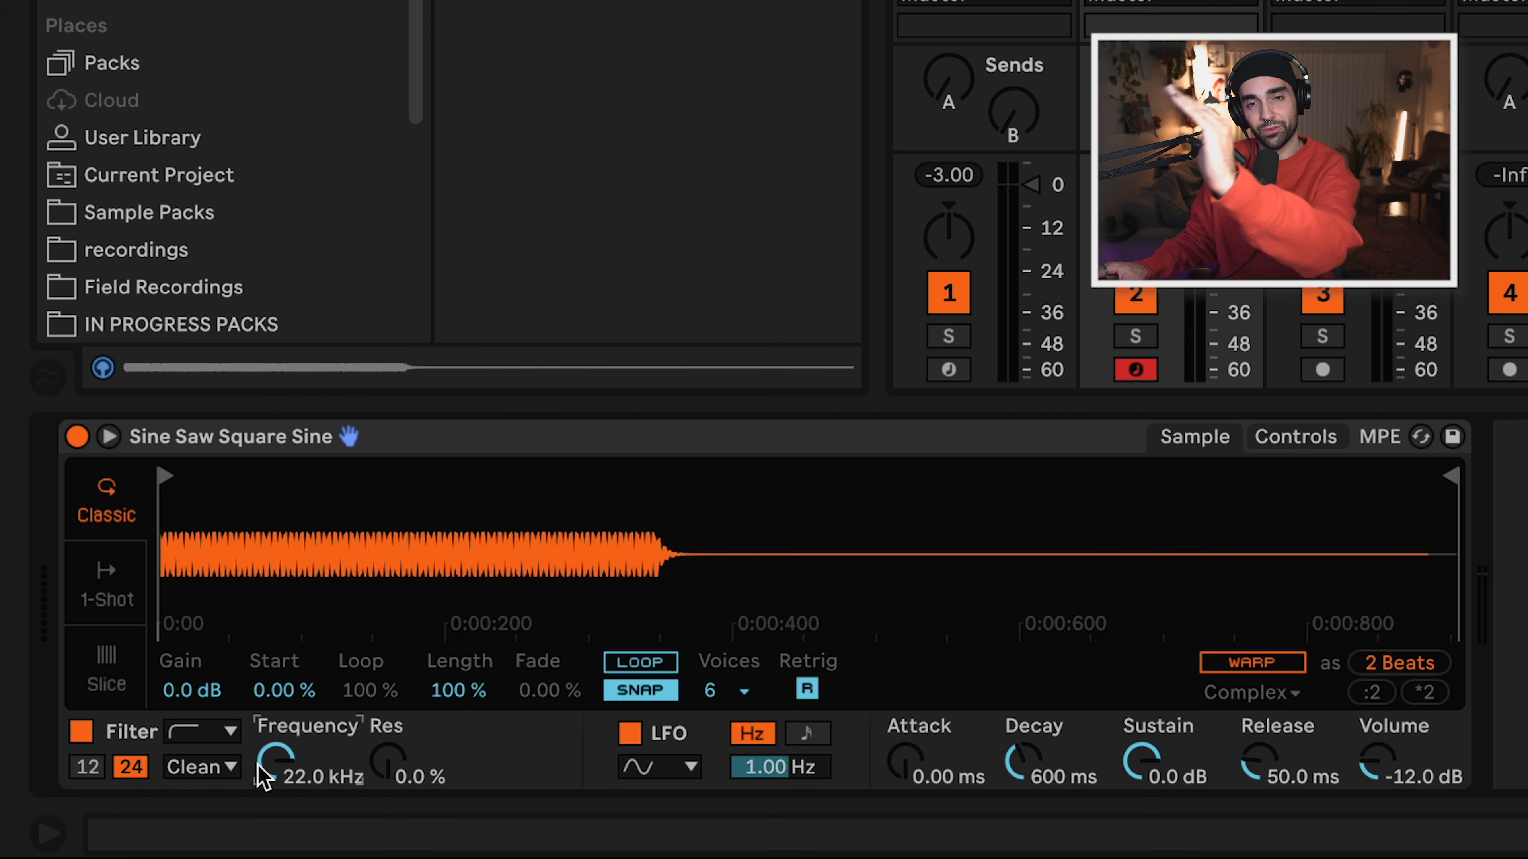
drag(268, 774, 268, 830)
mouse_move(272, 768)
mouse_down()
mouse_move(271, 686)
mouse_move(272, 749)
mouse_move(253, 767)
mouse_up()
click(210, 731)
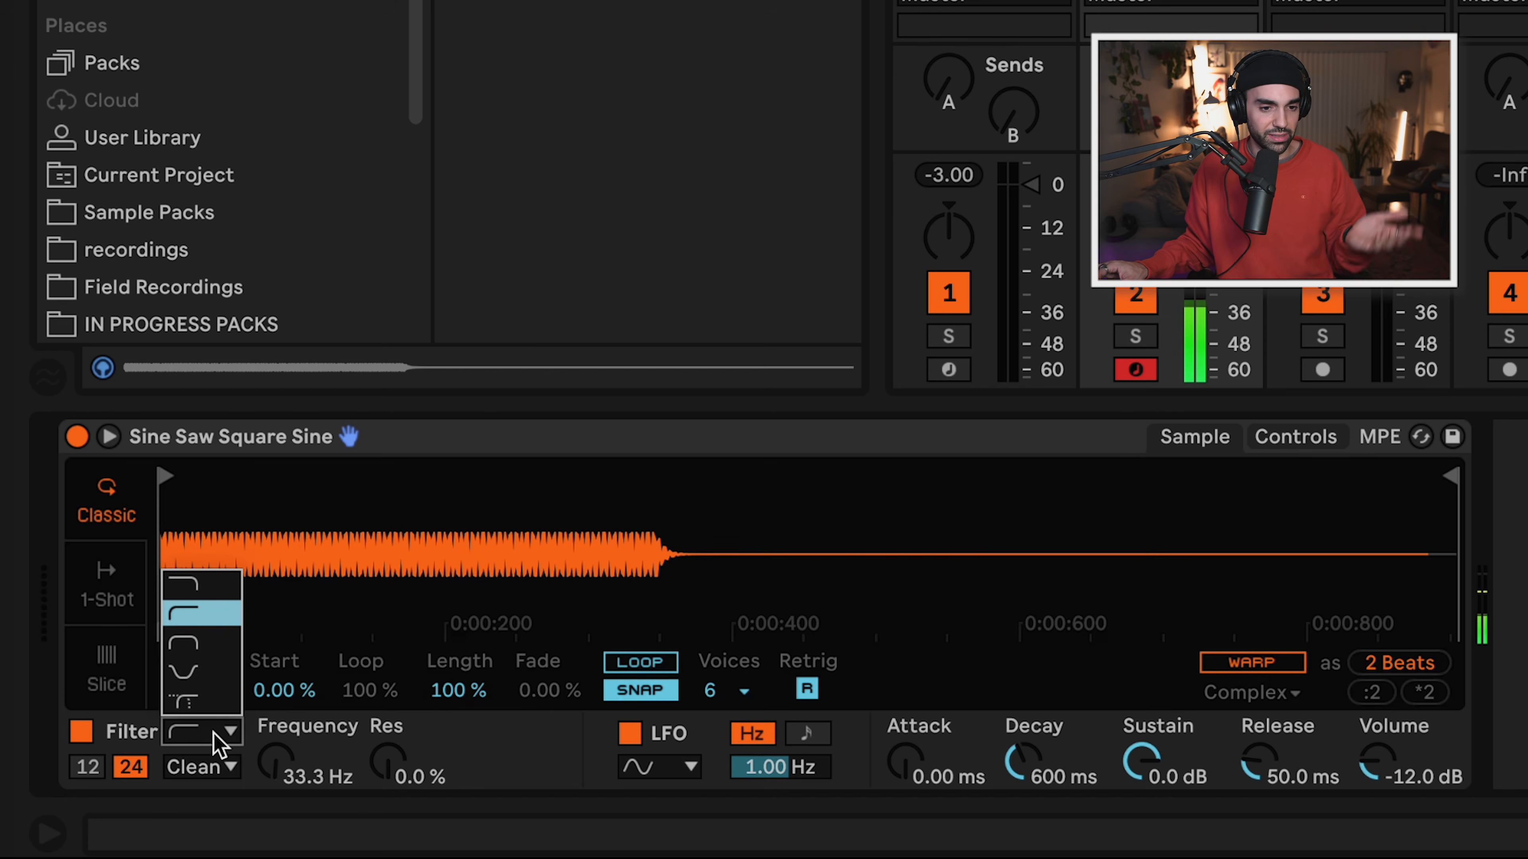
click(203, 604)
mouse_move(264, 772)
mouse_down()
mouse_move(265, 752)
mouse_move(263, 769)
mouse_up()
Turn Simpler's filter off and back on, keeping its frequency at 22.0 kHz.
click(86, 738)
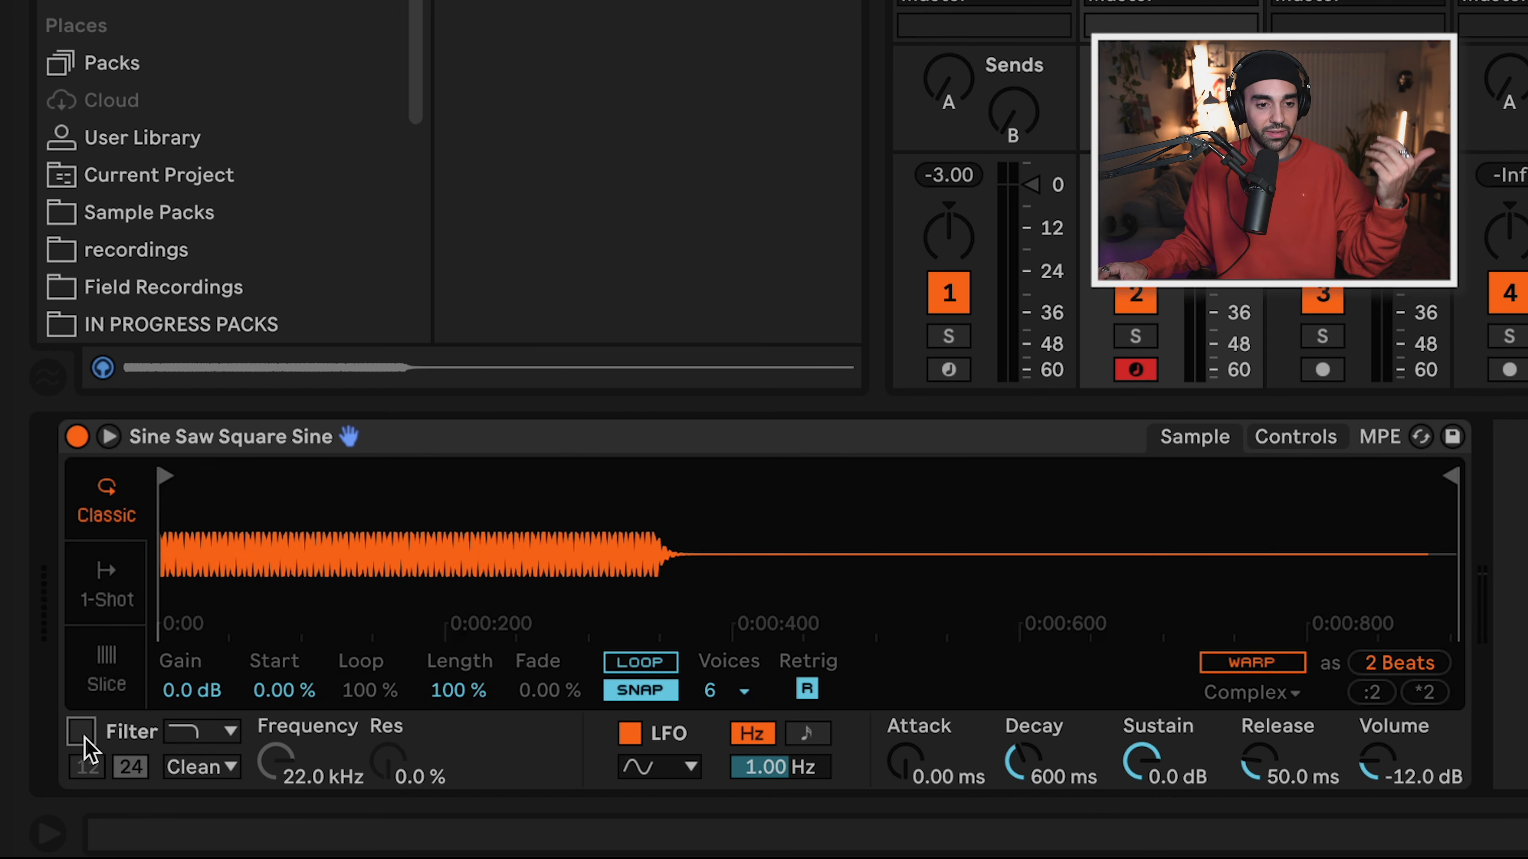
click(83, 737)
click(271, 780)
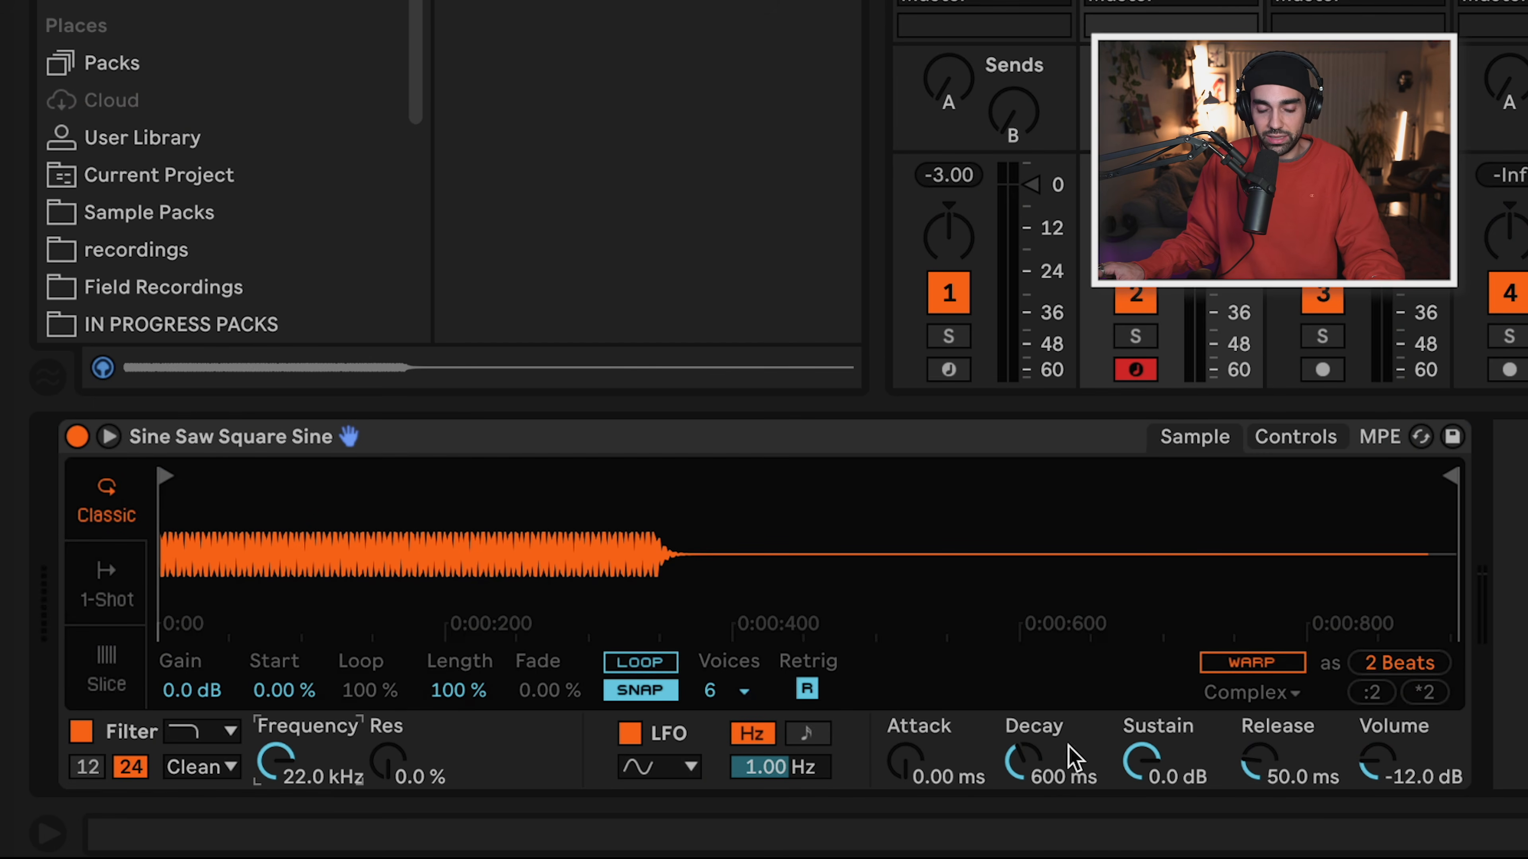
Audition slow attacks up to about 860 ms on the sine sample and return the attack to 0.00 ms.
click(914, 779)
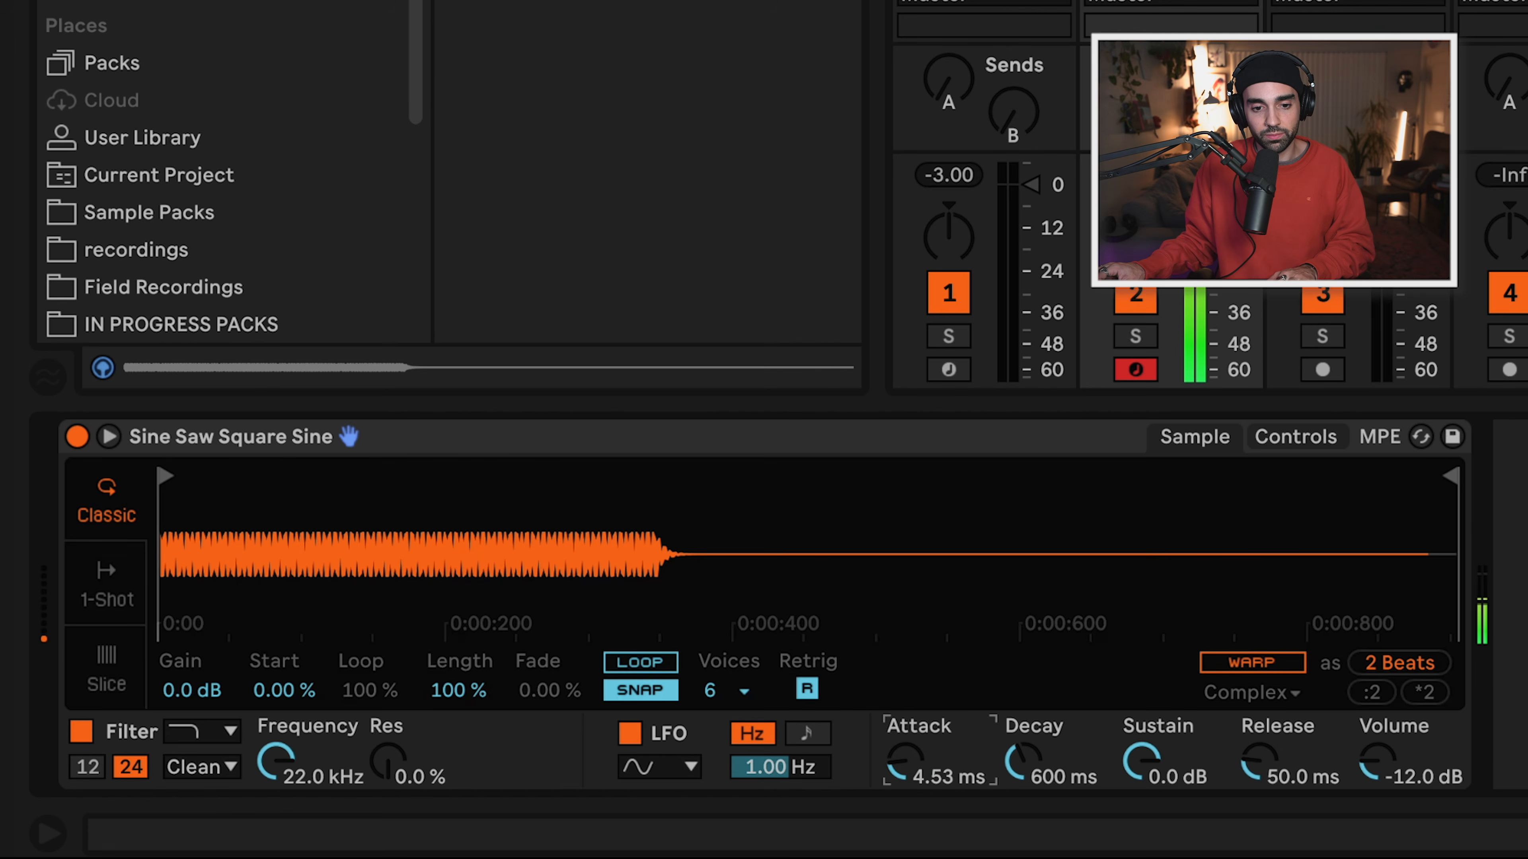
mouse_move(914, 779)
mouse_down()
mouse_move(914, 716)
mouse_move(913, 779)
mouse_up()
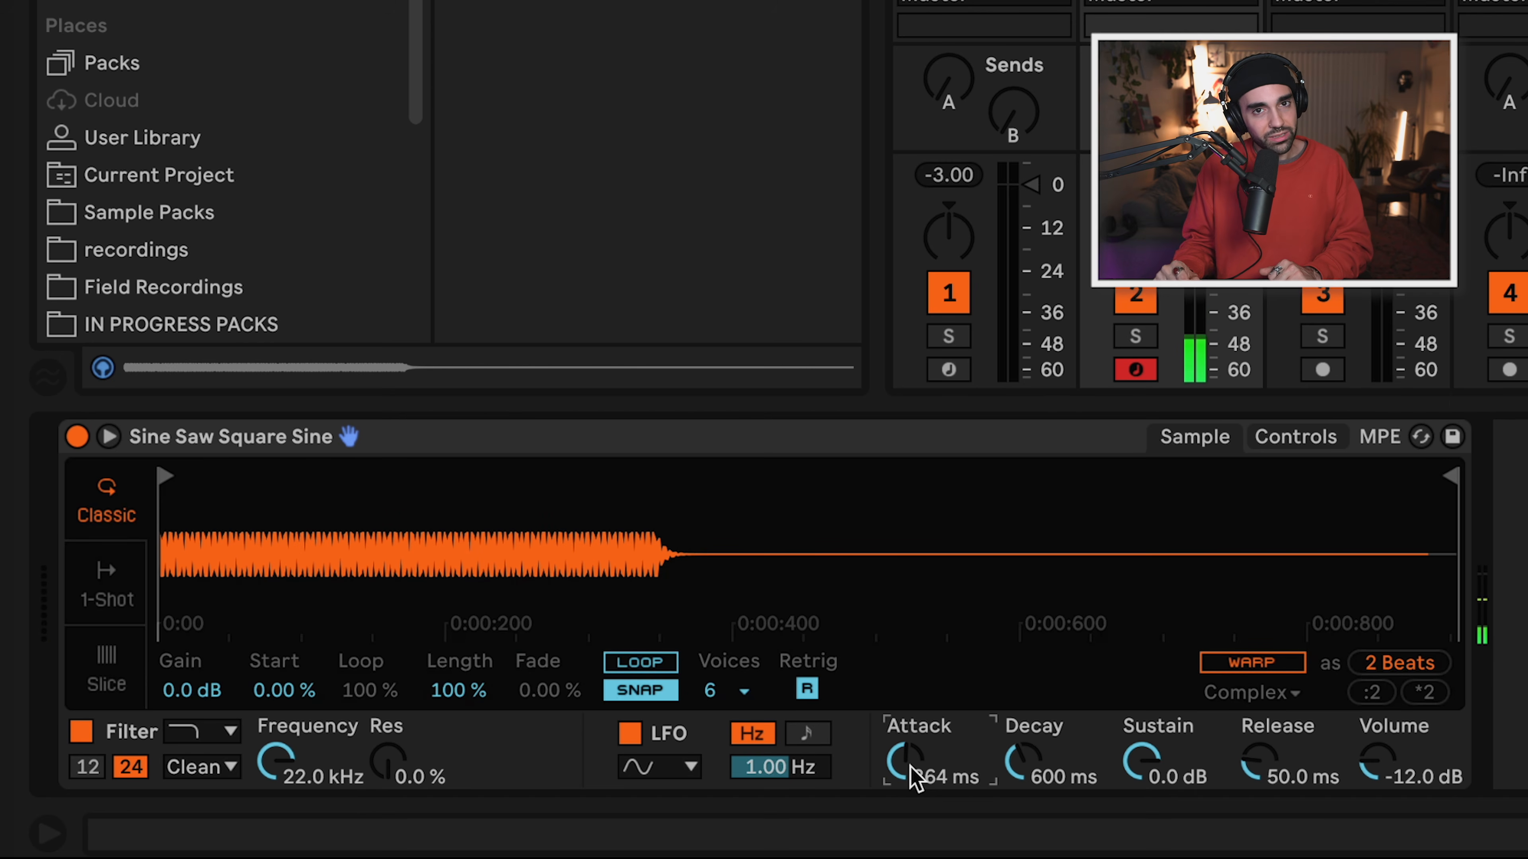
drag(906, 751, 906, 842)
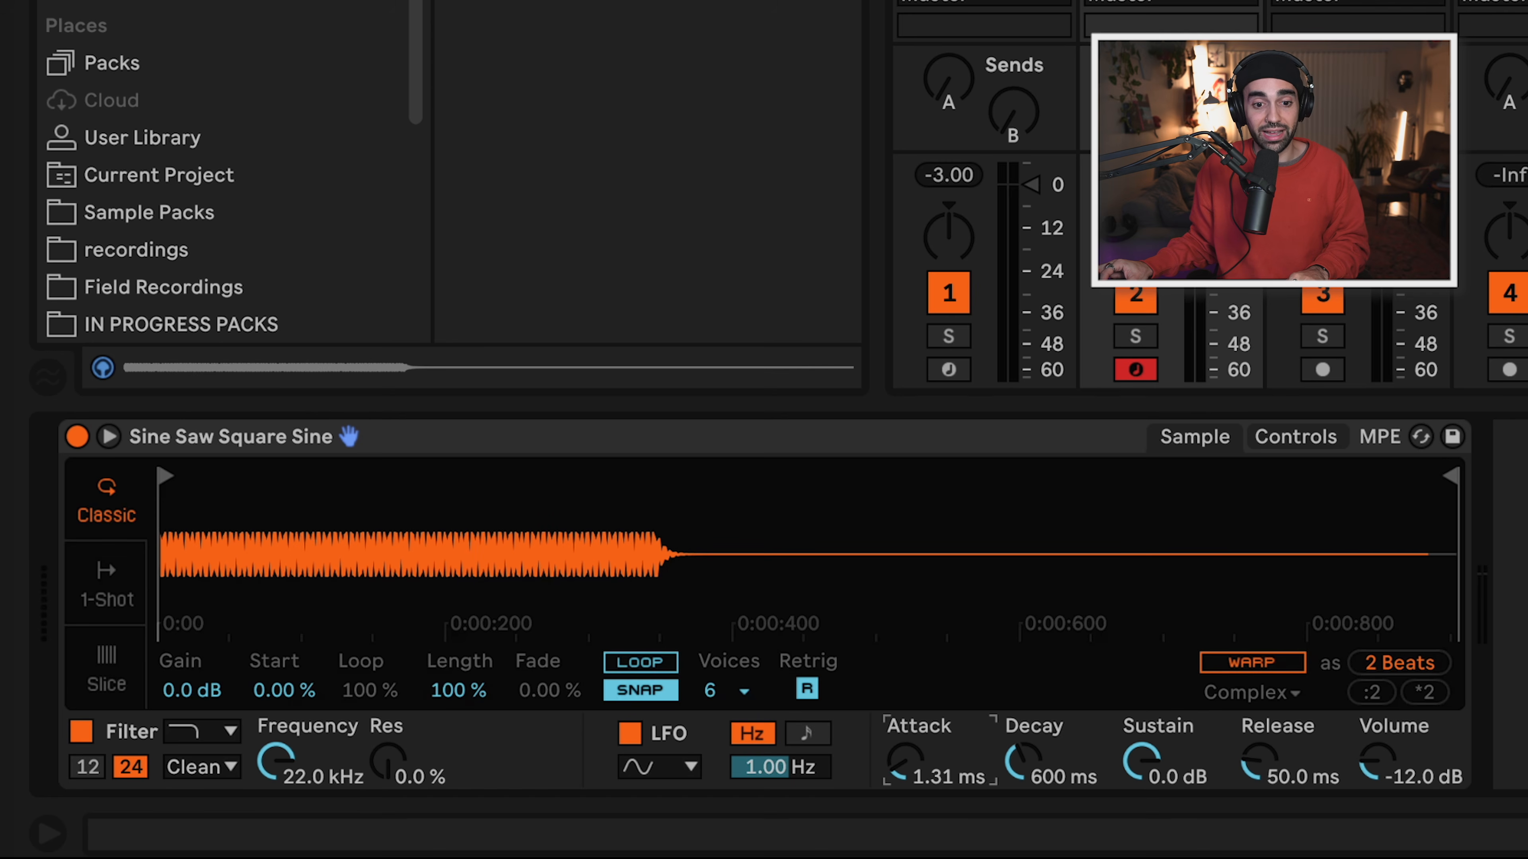
drag(906, 759, 906, 716)
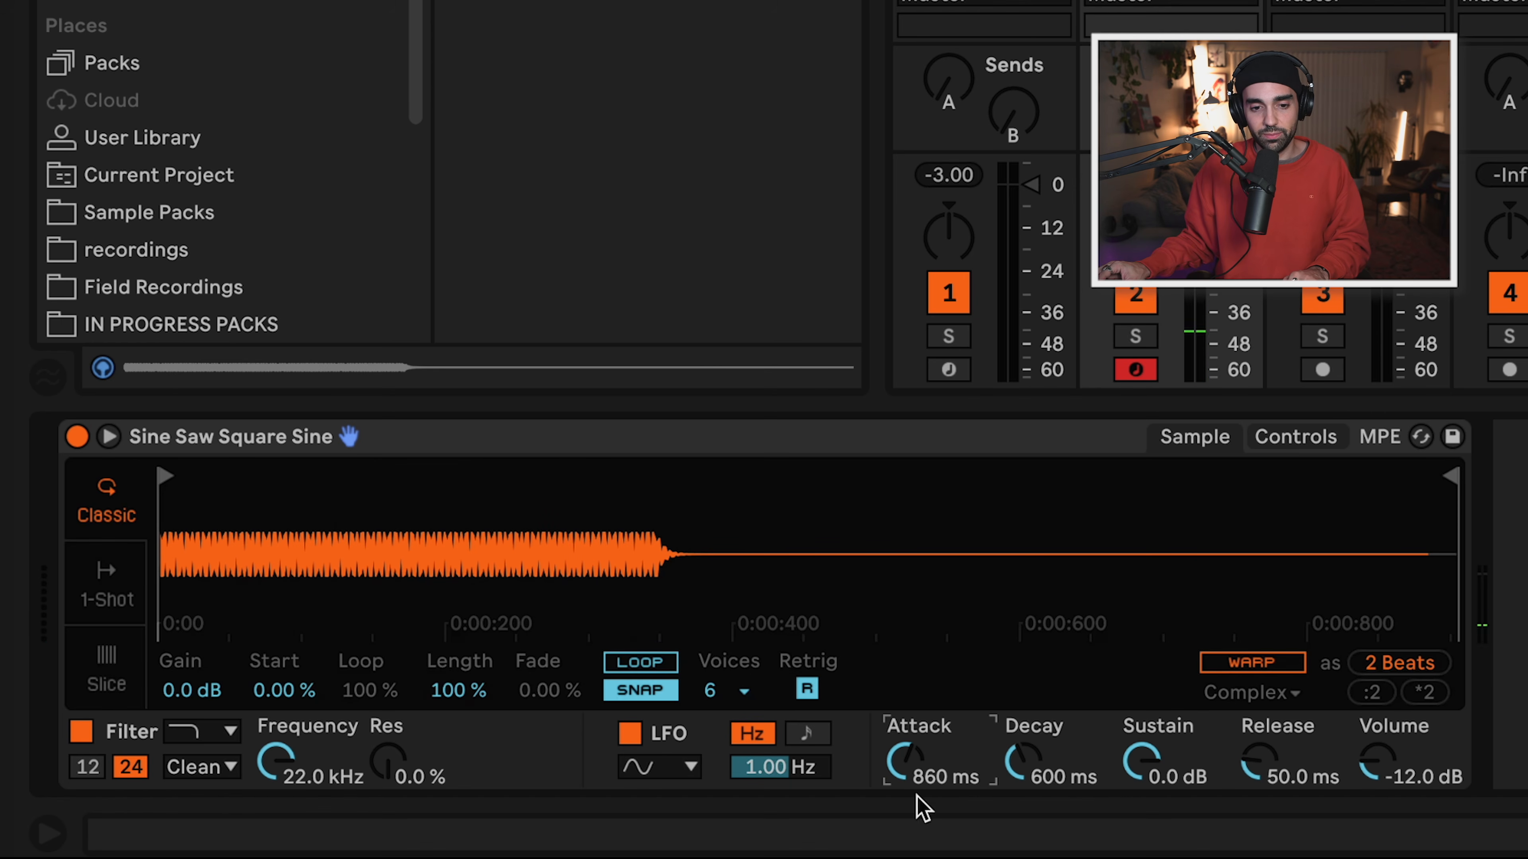
drag(906, 759, 906, 843)
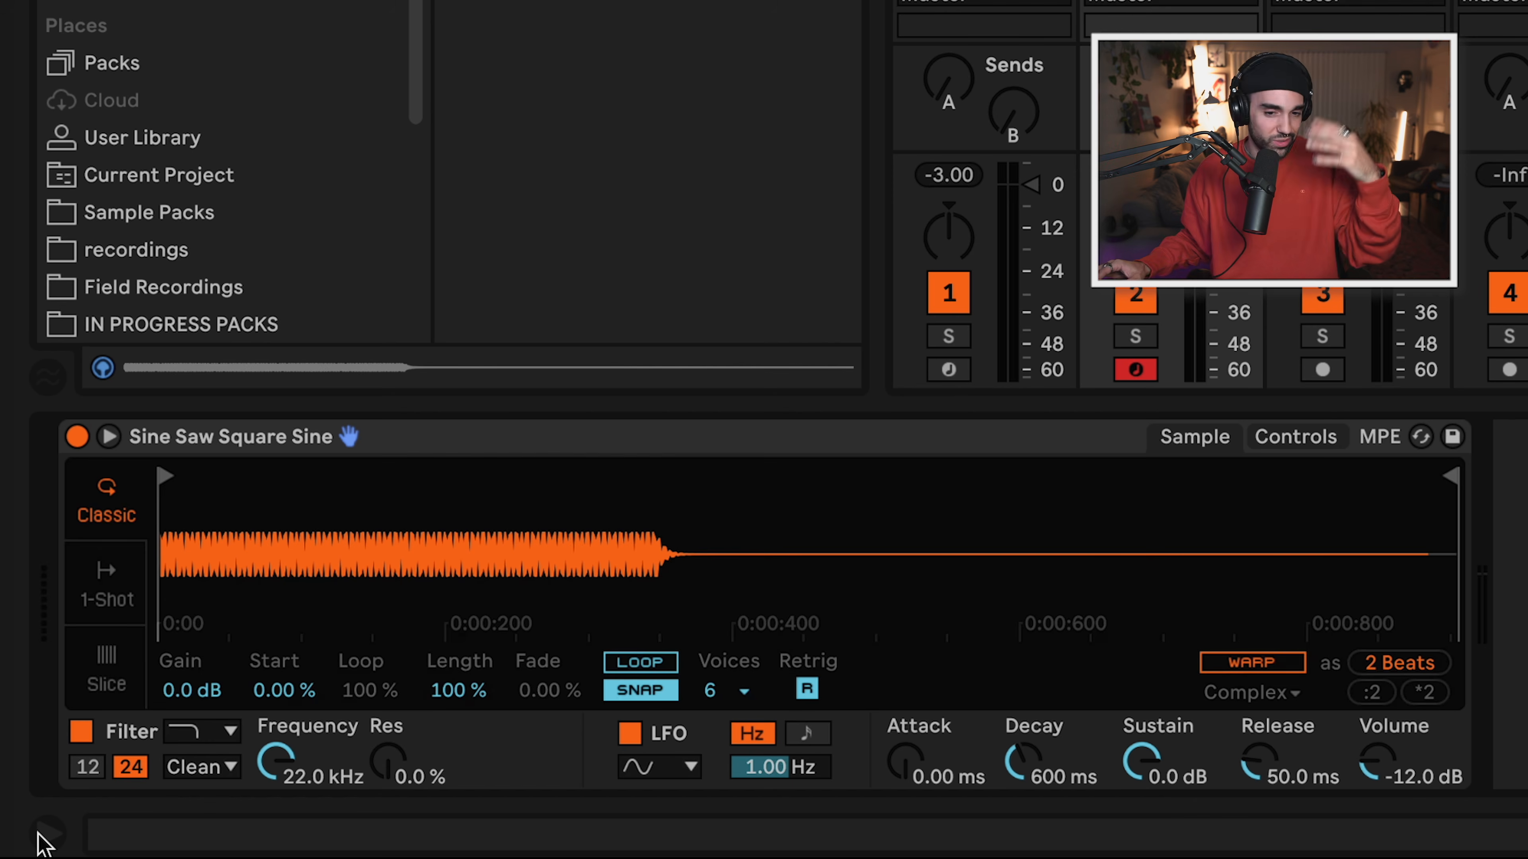
Try a sustain of about -23 dB on the sine sample and return it to 0.0 dB.
click(1145, 758)
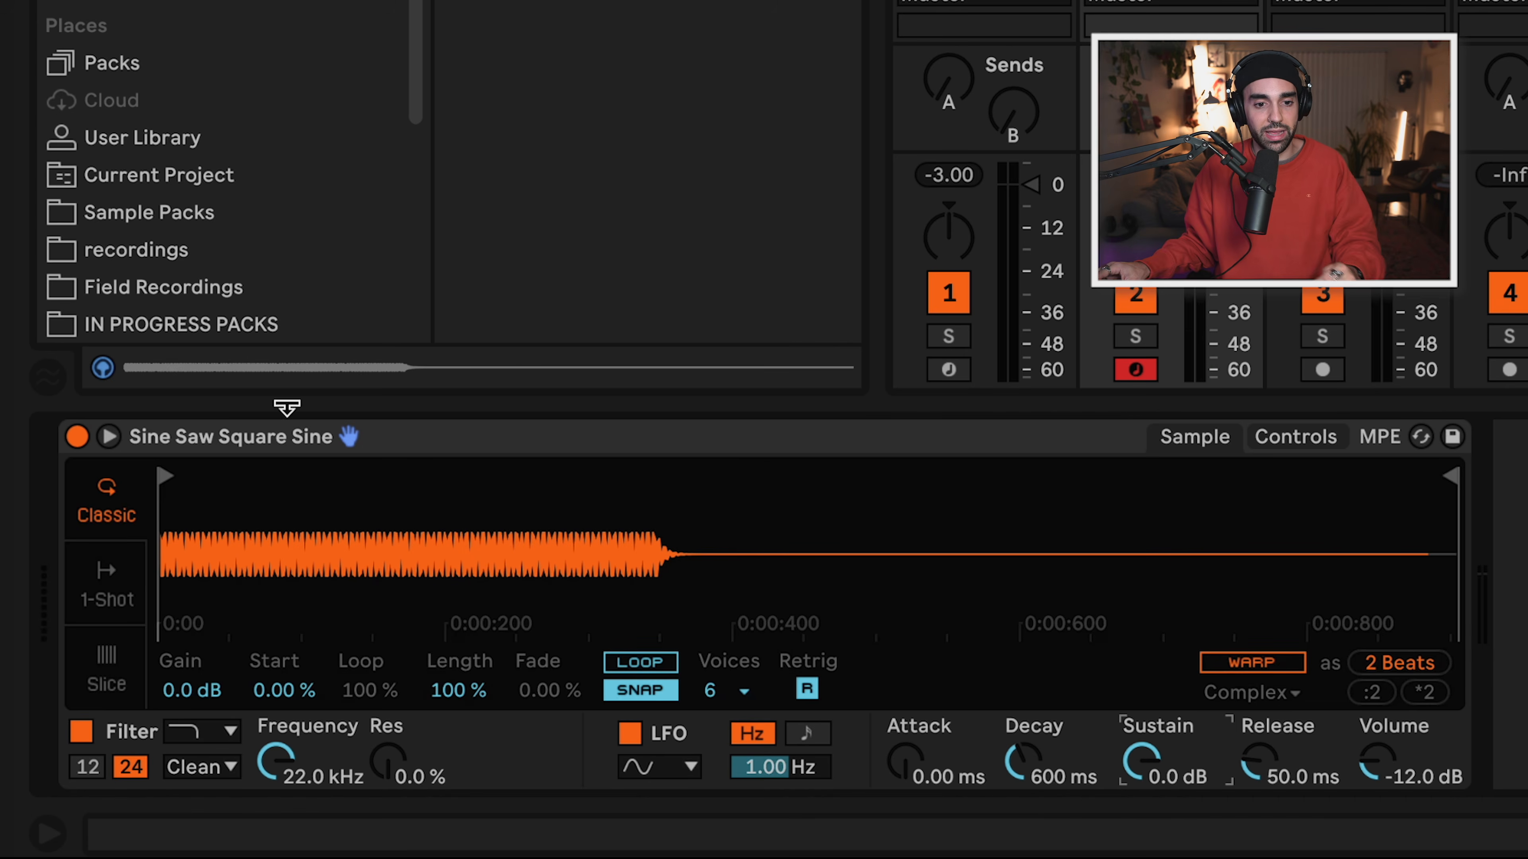
drag(1138, 762, 1142, 762)
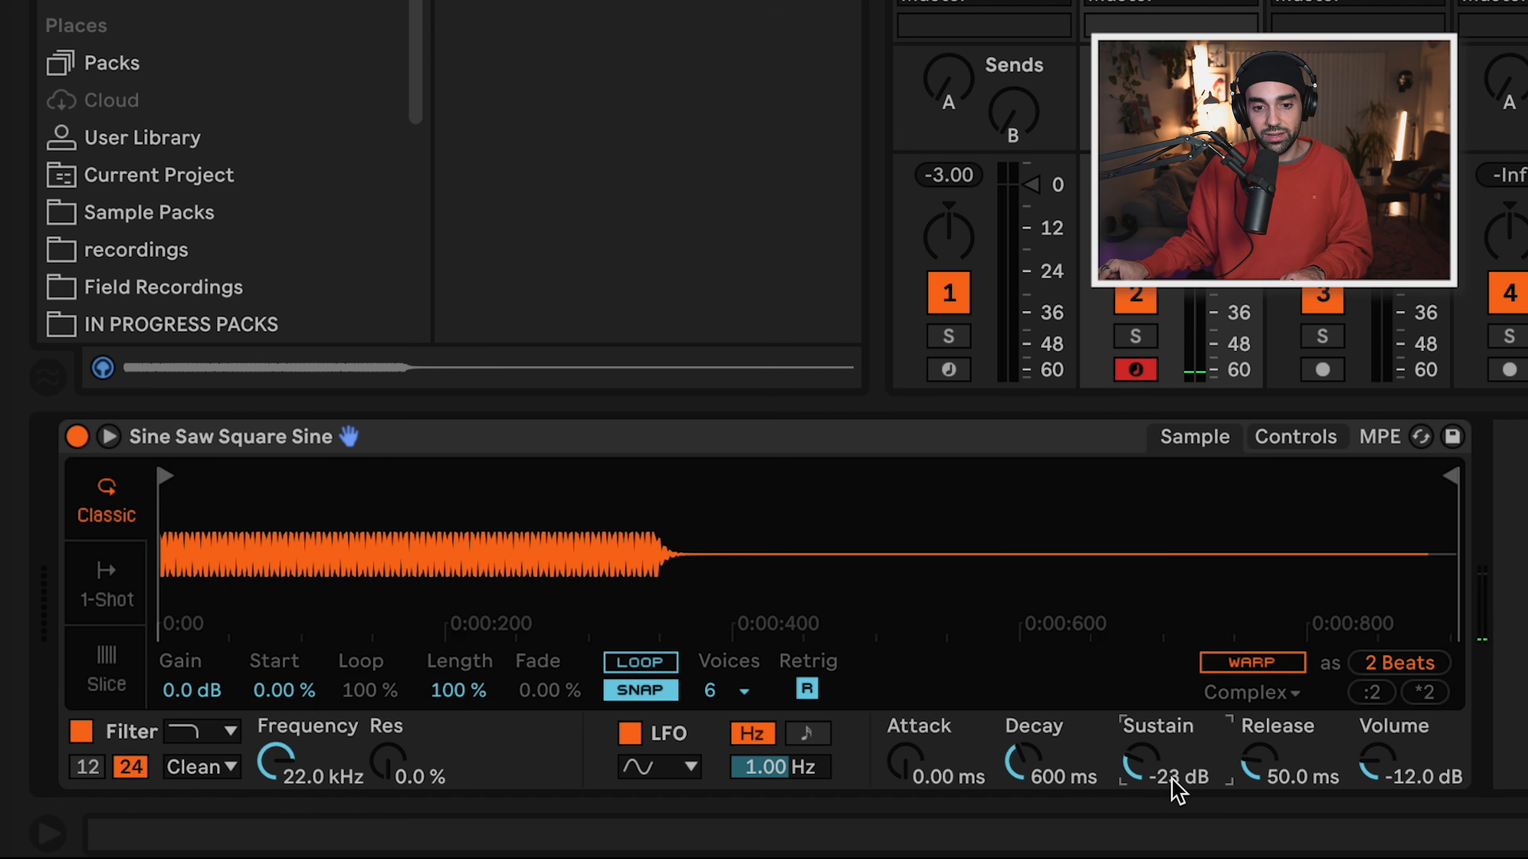
drag(1146, 785, 1142, 746)
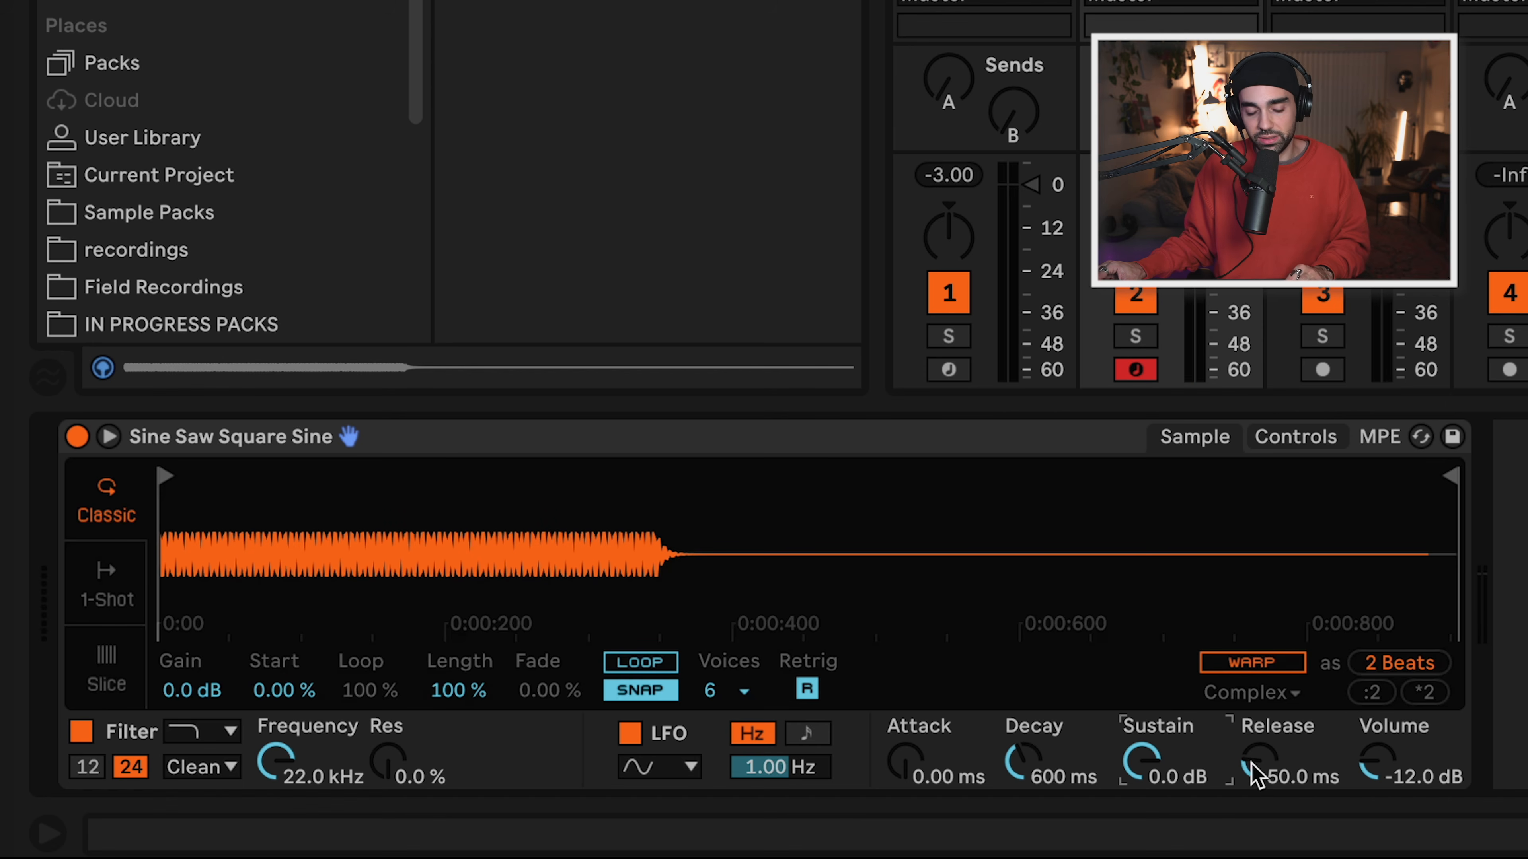
Audition releases between 19.5 ms and 3.36 s on the sine sample and return the release to 50.0 ms.
drag(1259, 761, 1258, 699)
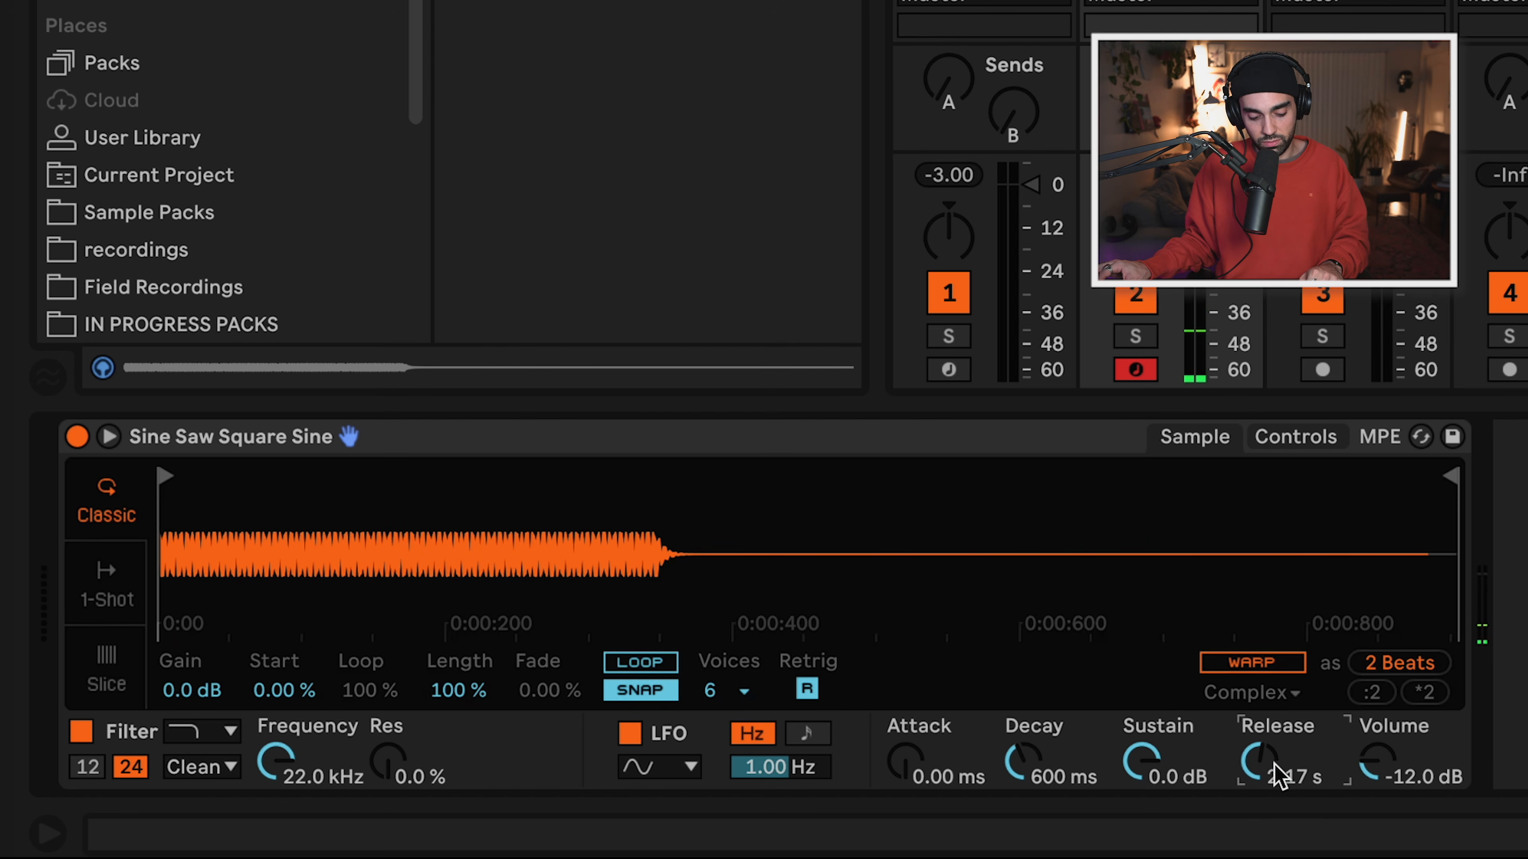
drag(1271, 758, 1272, 749)
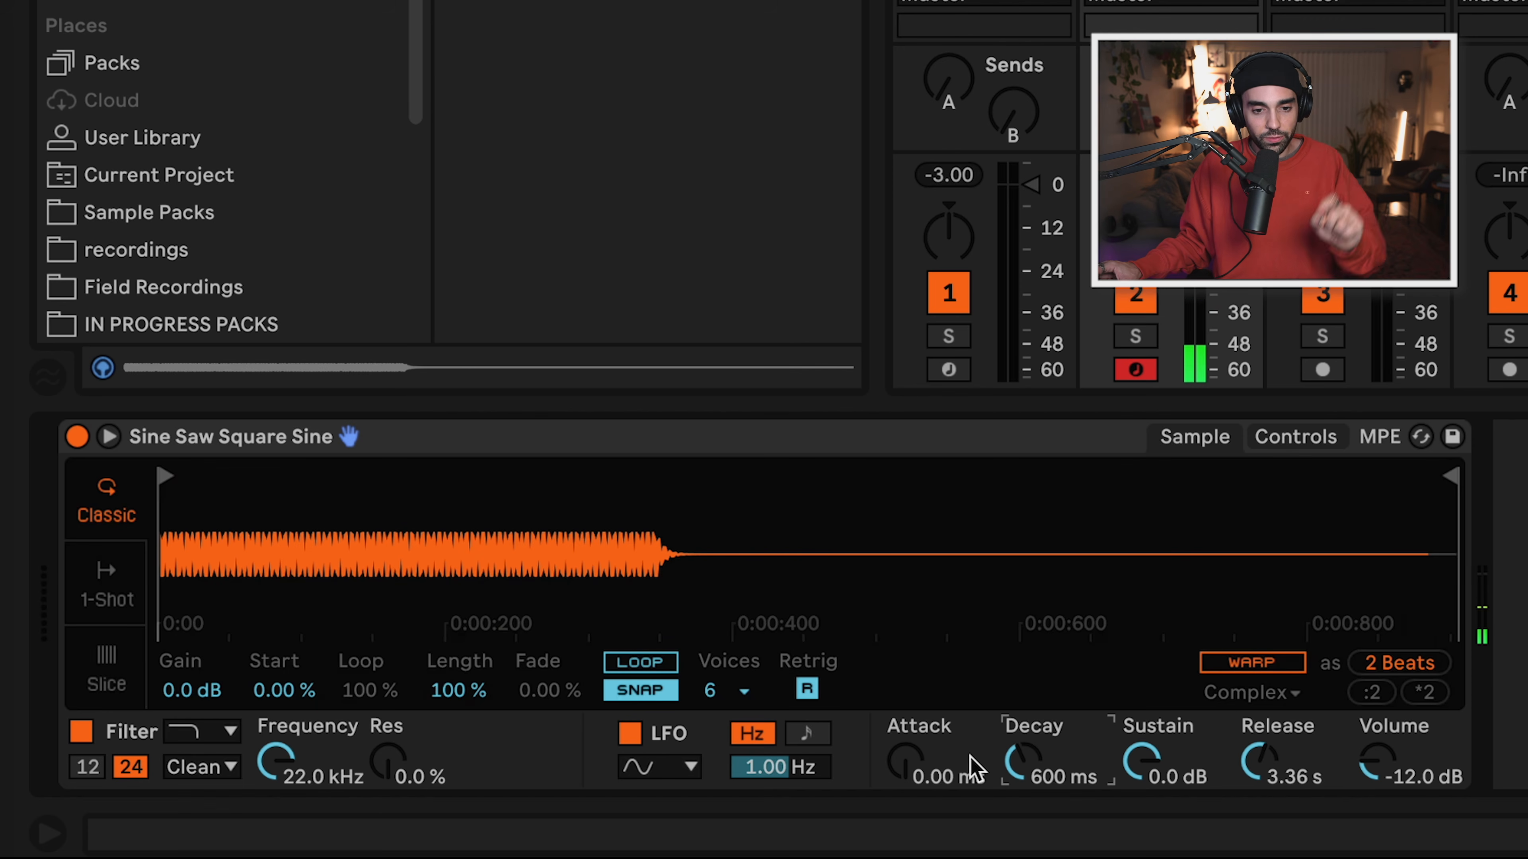
mouse_move(911, 760)
mouse_down()
mouse_move(910, 716)
mouse_move(910, 776)
mouse_up()
drag(1264, 769, 1265, 813)
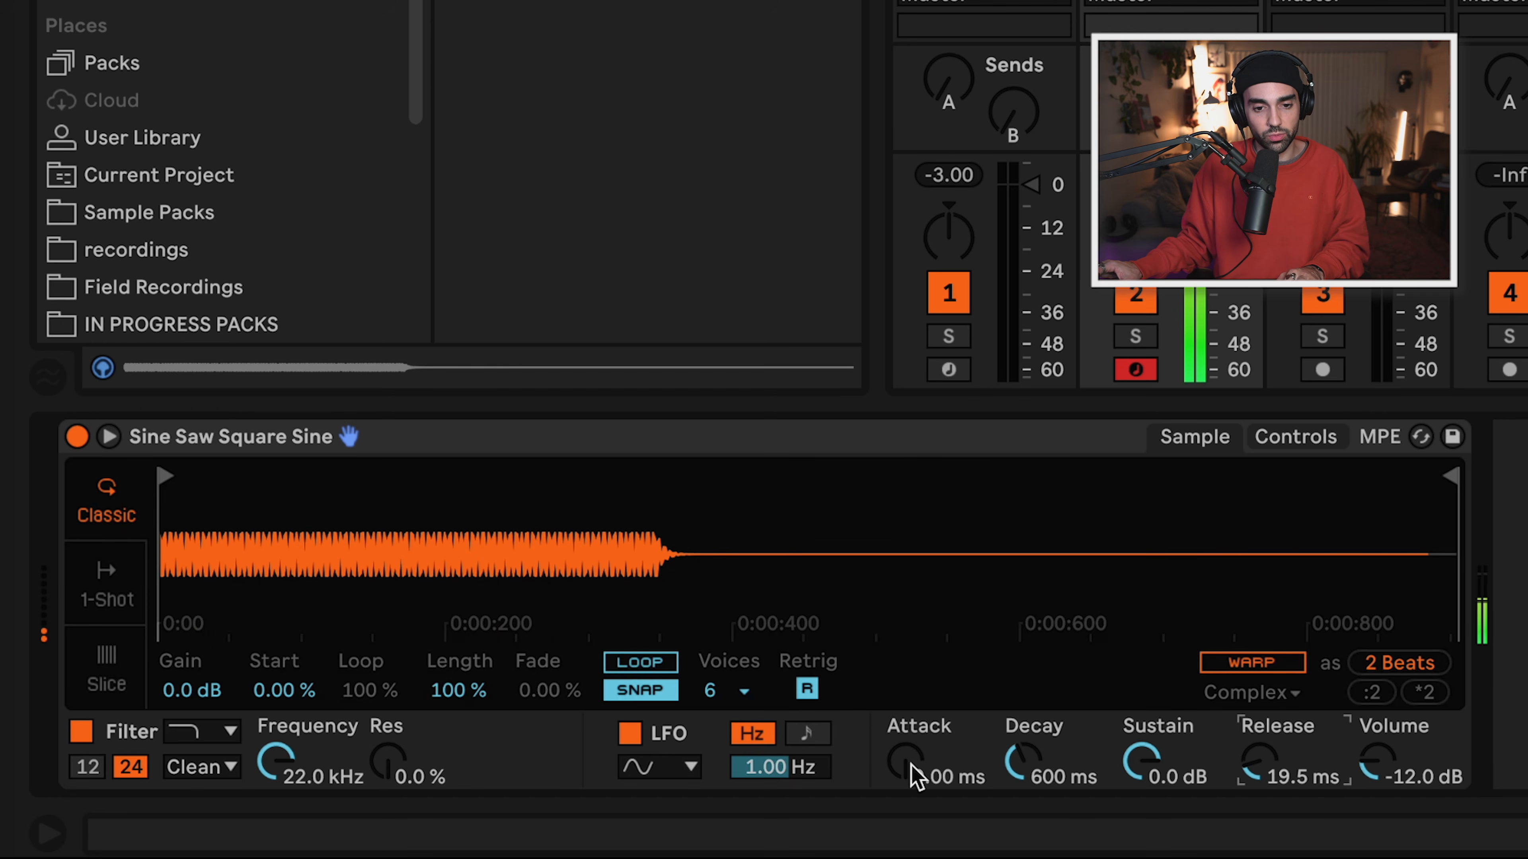
drag(1263, 775, 1263, 763)
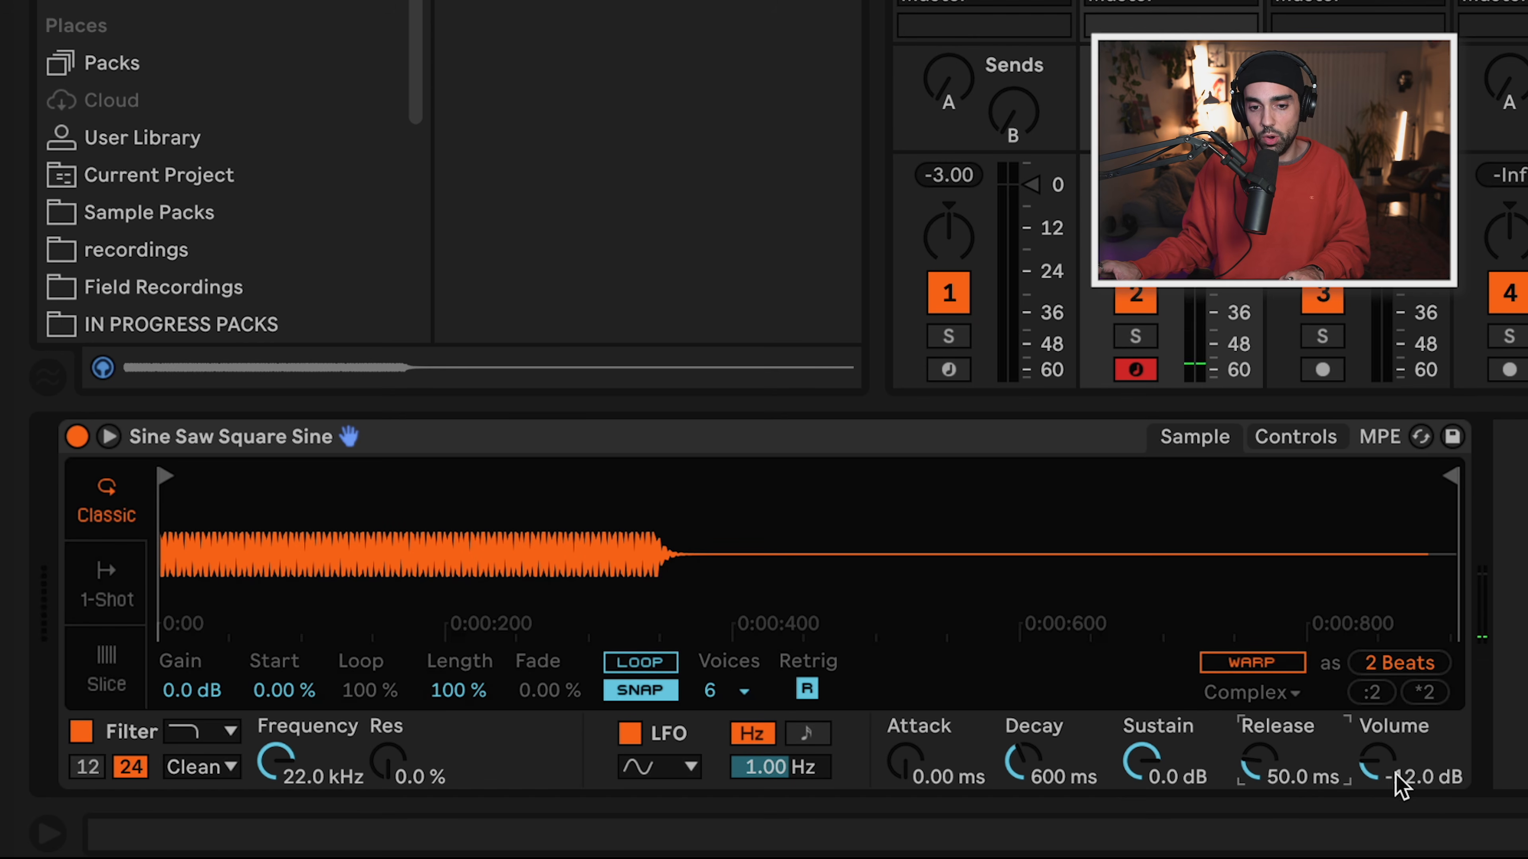
Reset Simpler's volume to -12.0 dB after testing it and raise the sample gain to 10 dB.
mouse_move(1375, 777)
mouse_down()
mouse_move(1374, 722)
mouse_move(1375, 797)
mouse_up()
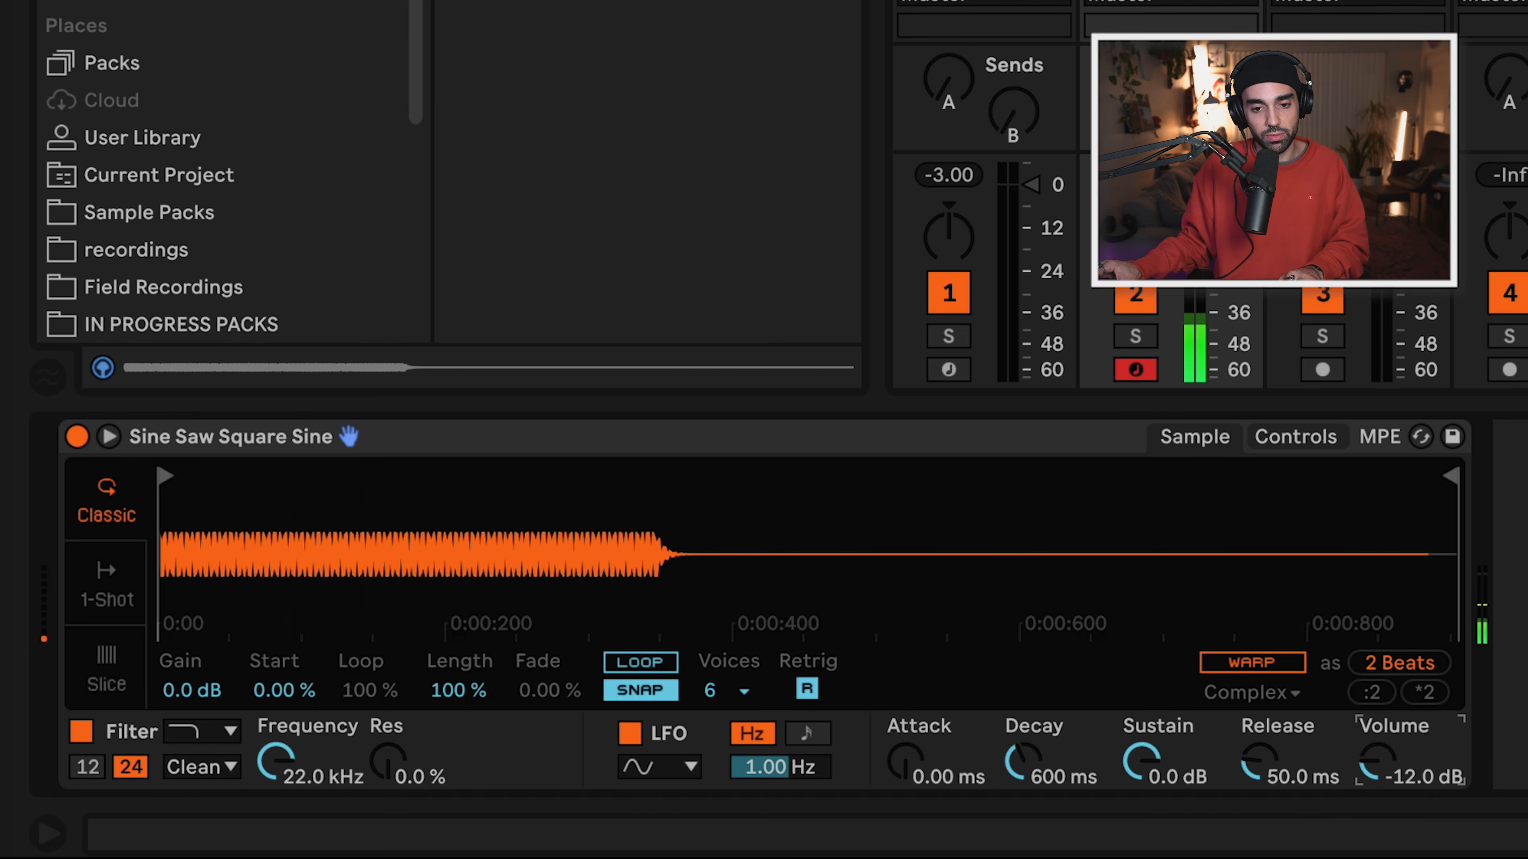
double_click(1370, 763)
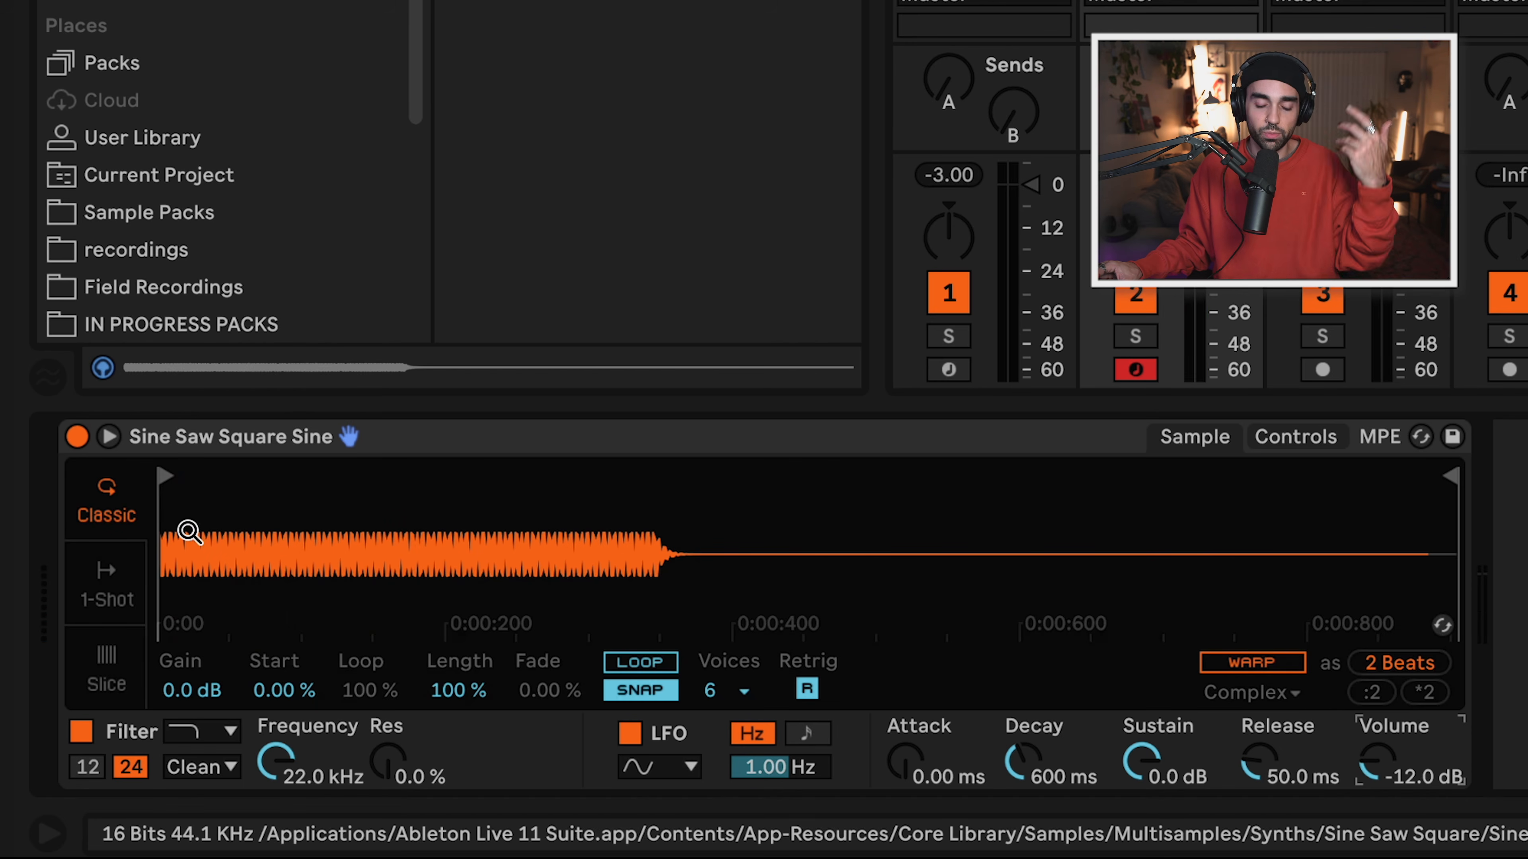
drag(191, 689, 188, 651)
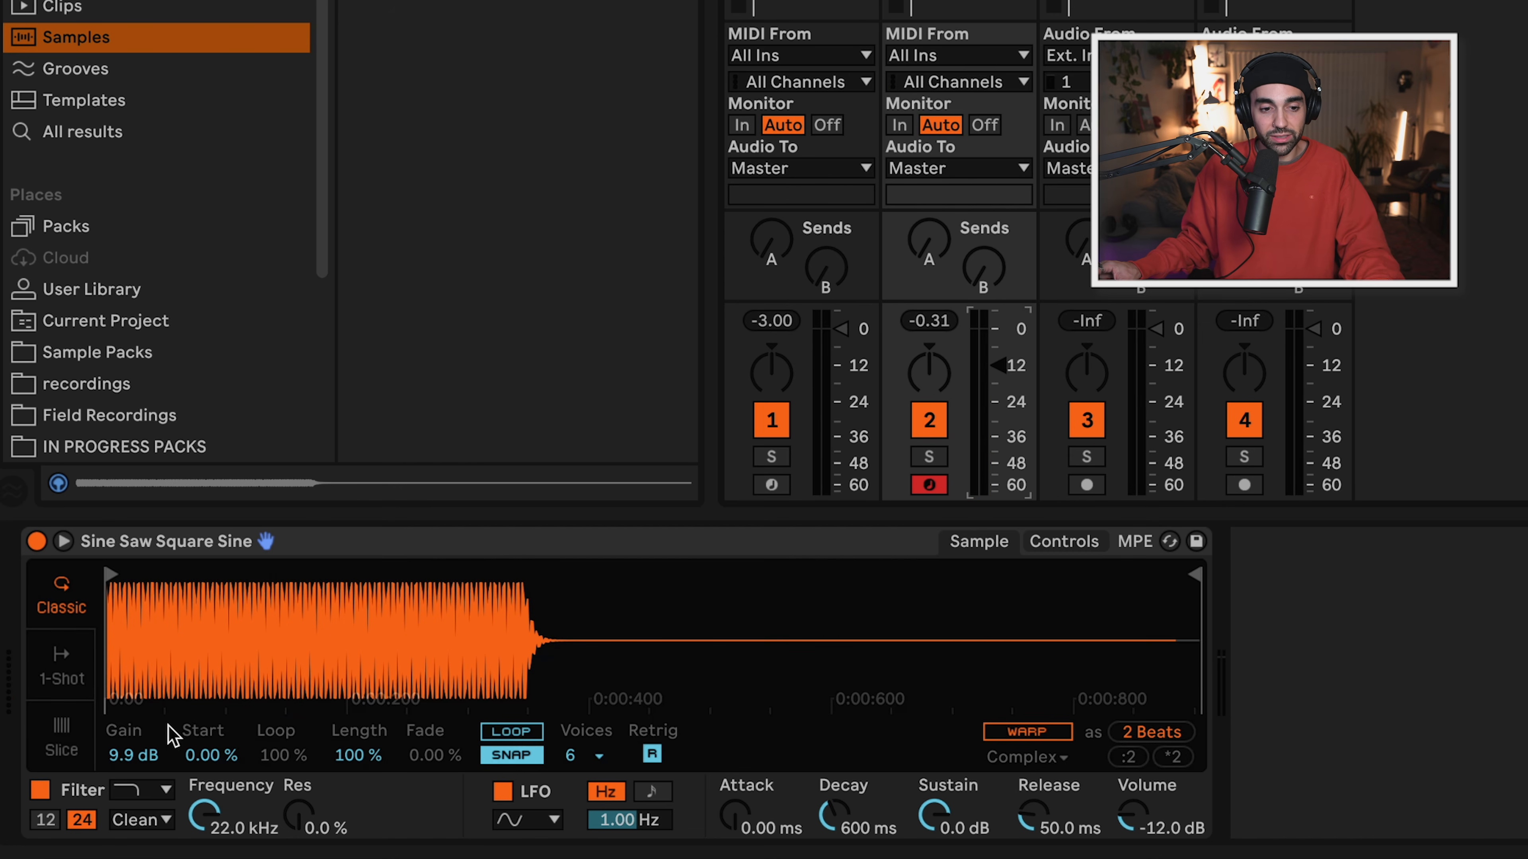
drag(130, 765, 157, 697)
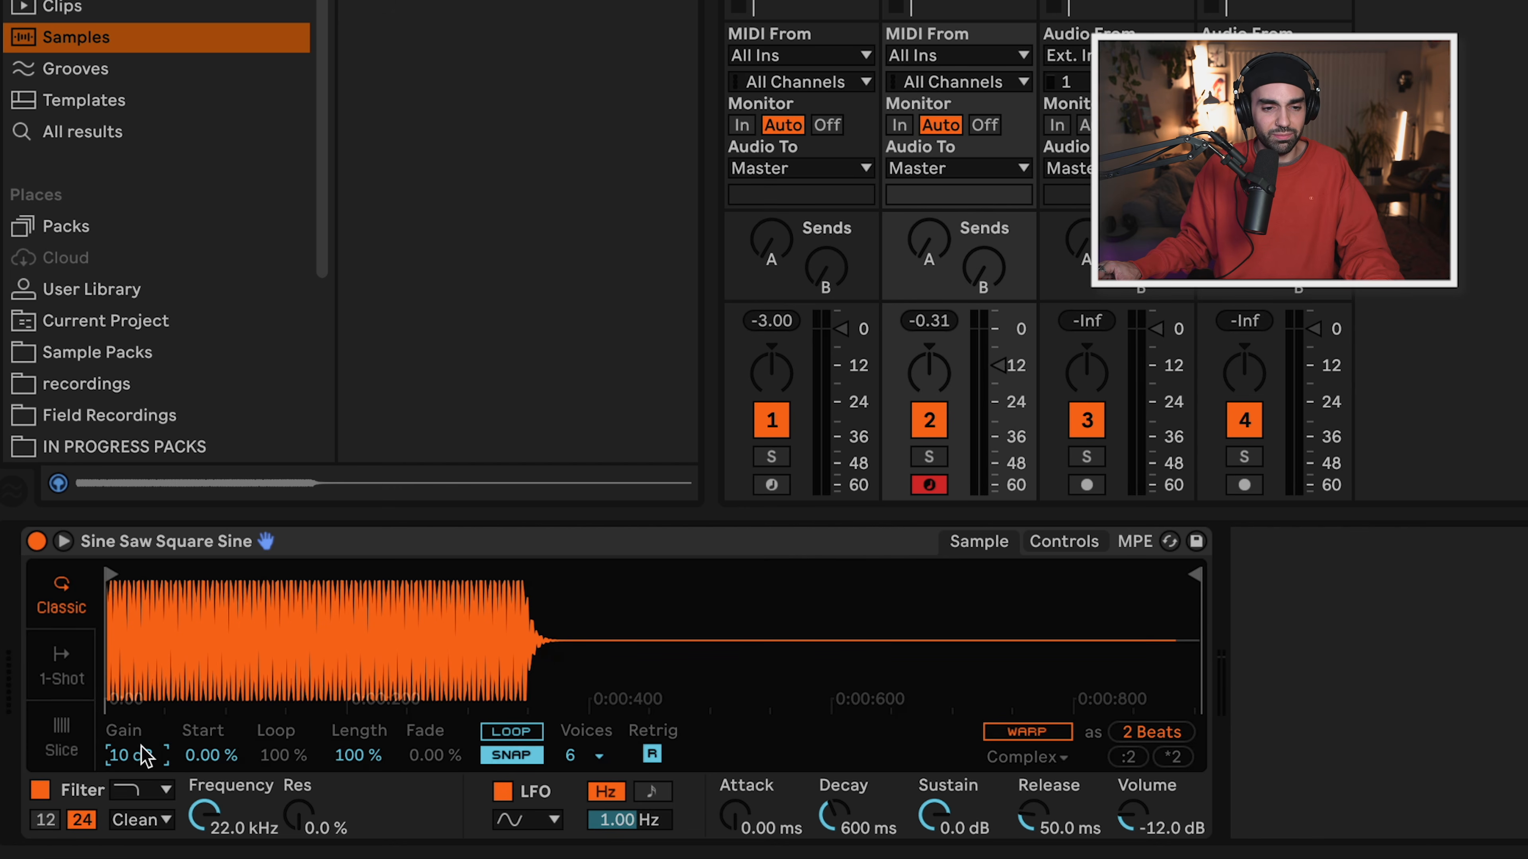
key(Delete)
key(ctrl+z)
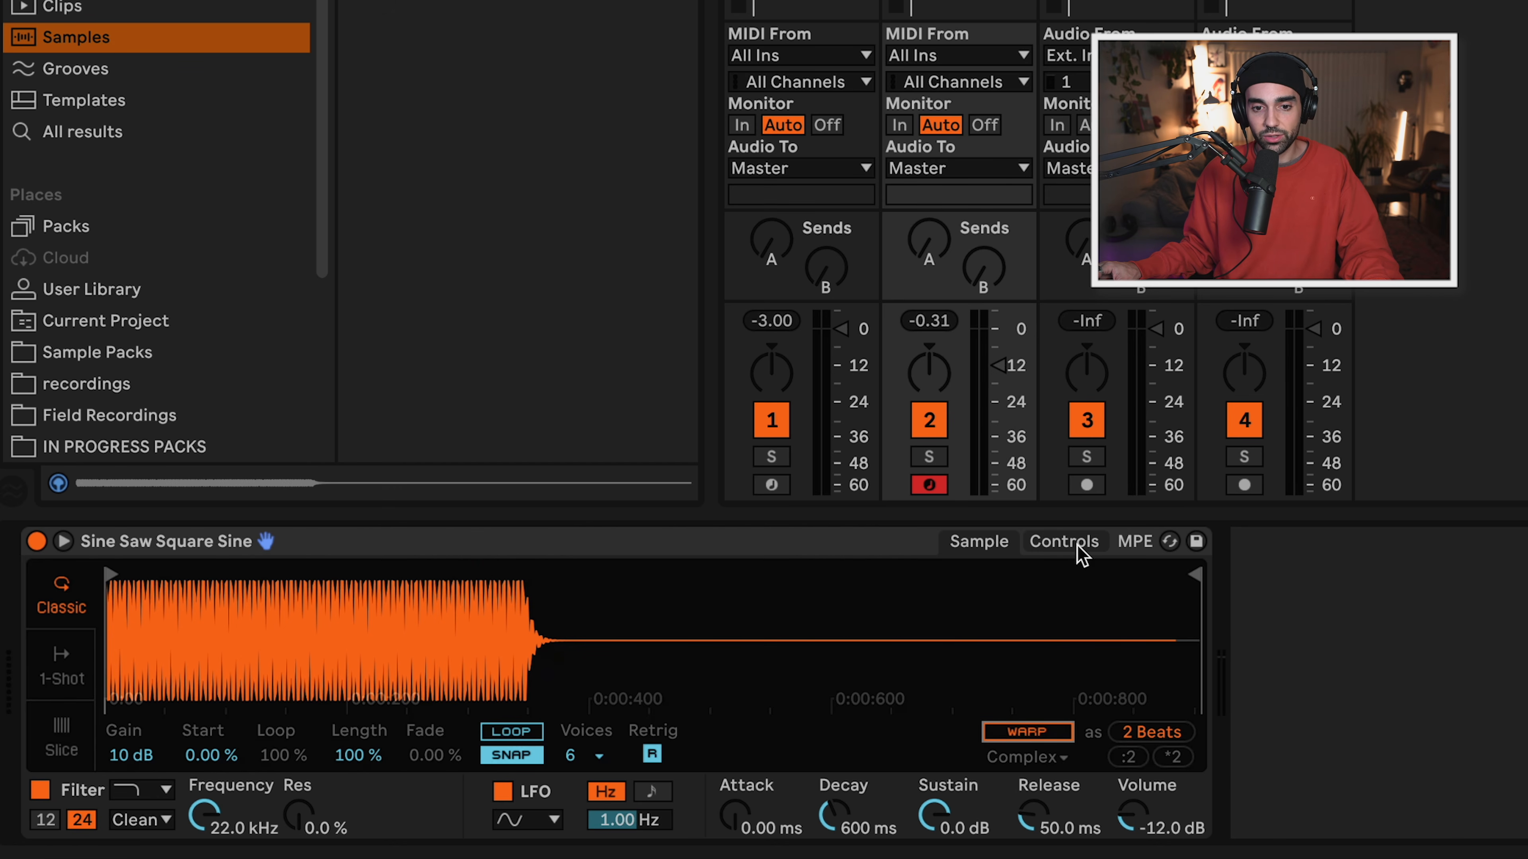
Test transposition in Simpler's controls, return it to 0 st, and enable the Glide mode with a 50.0 ms time.
click(1081, 555)
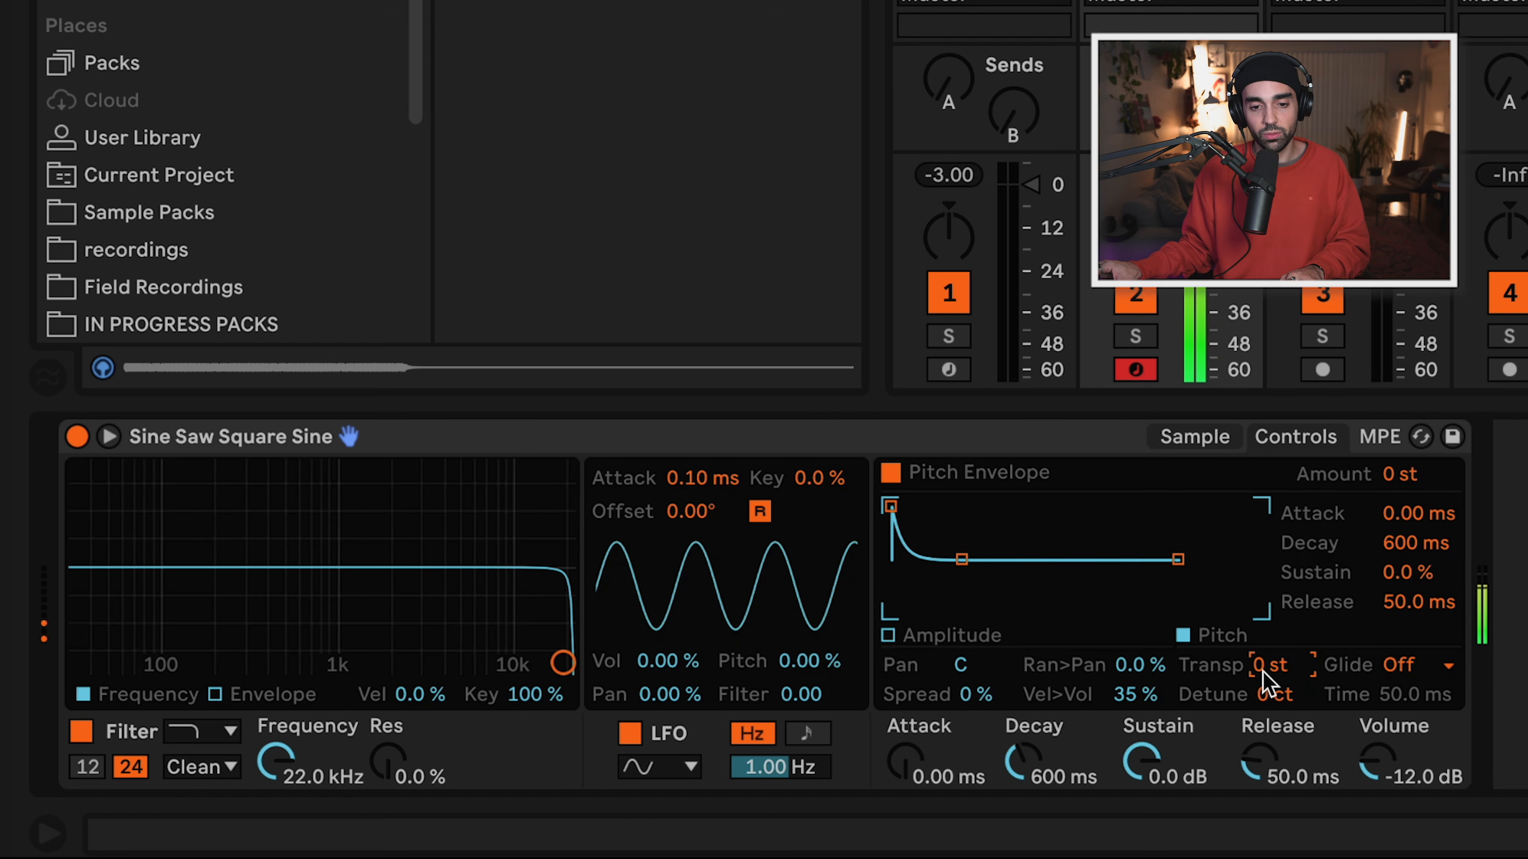
drag(1263, 680, 1263, 640)
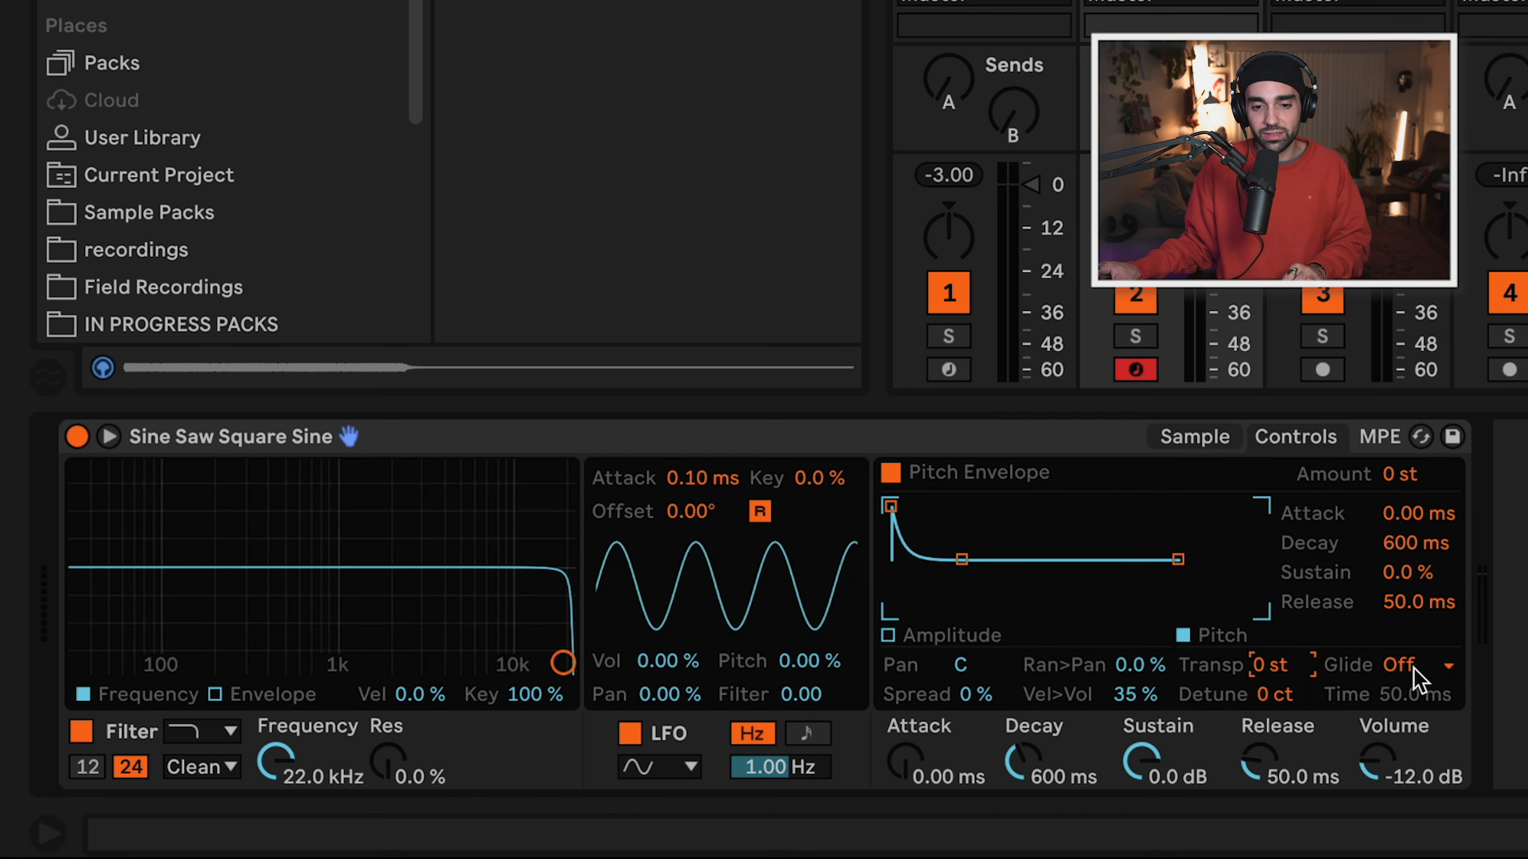
click(1407, 667)
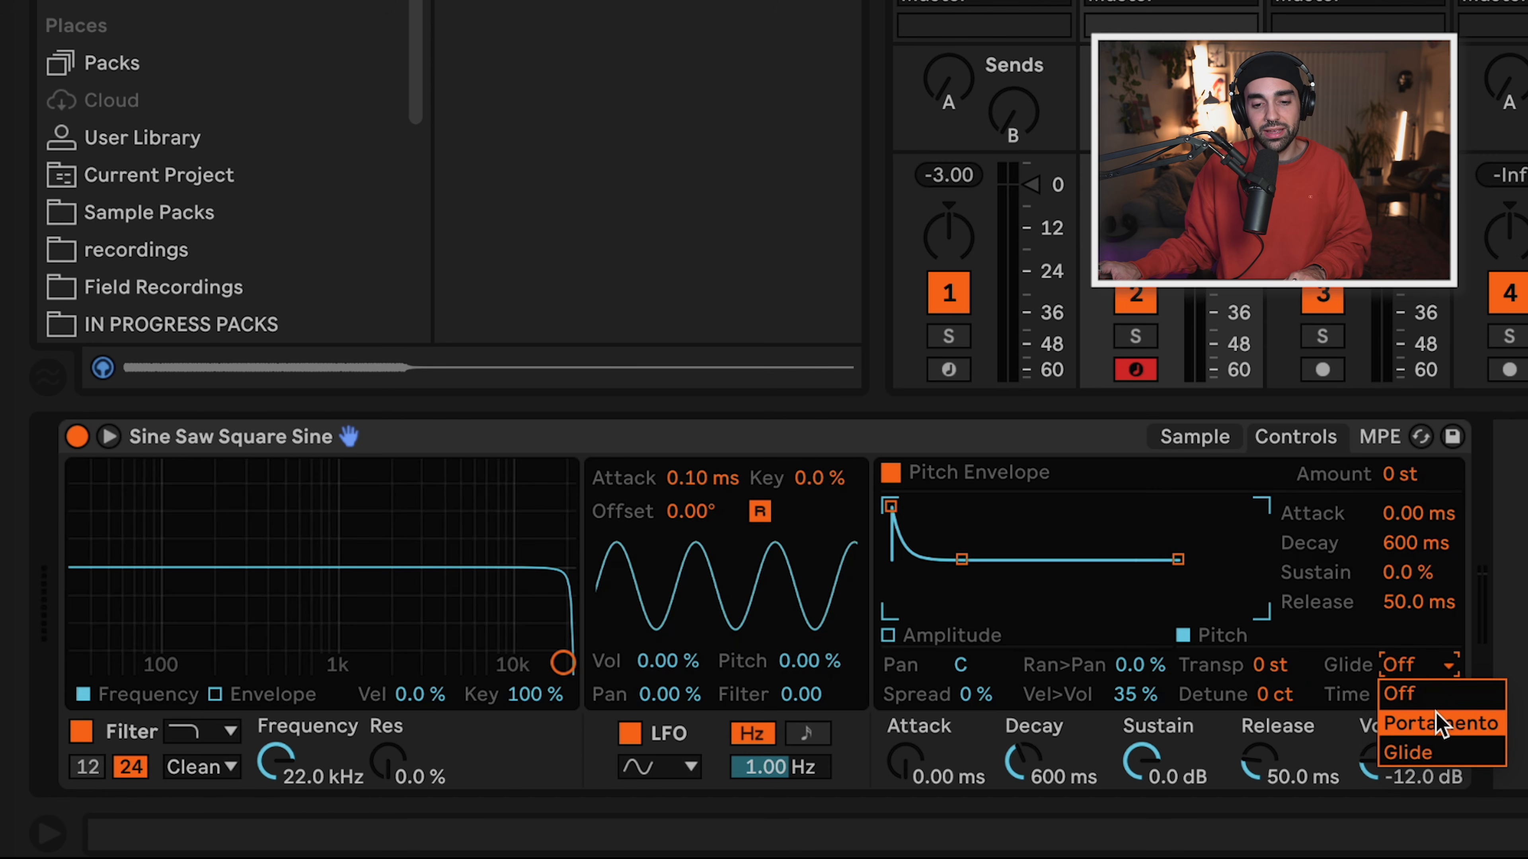
click(1429, 752)
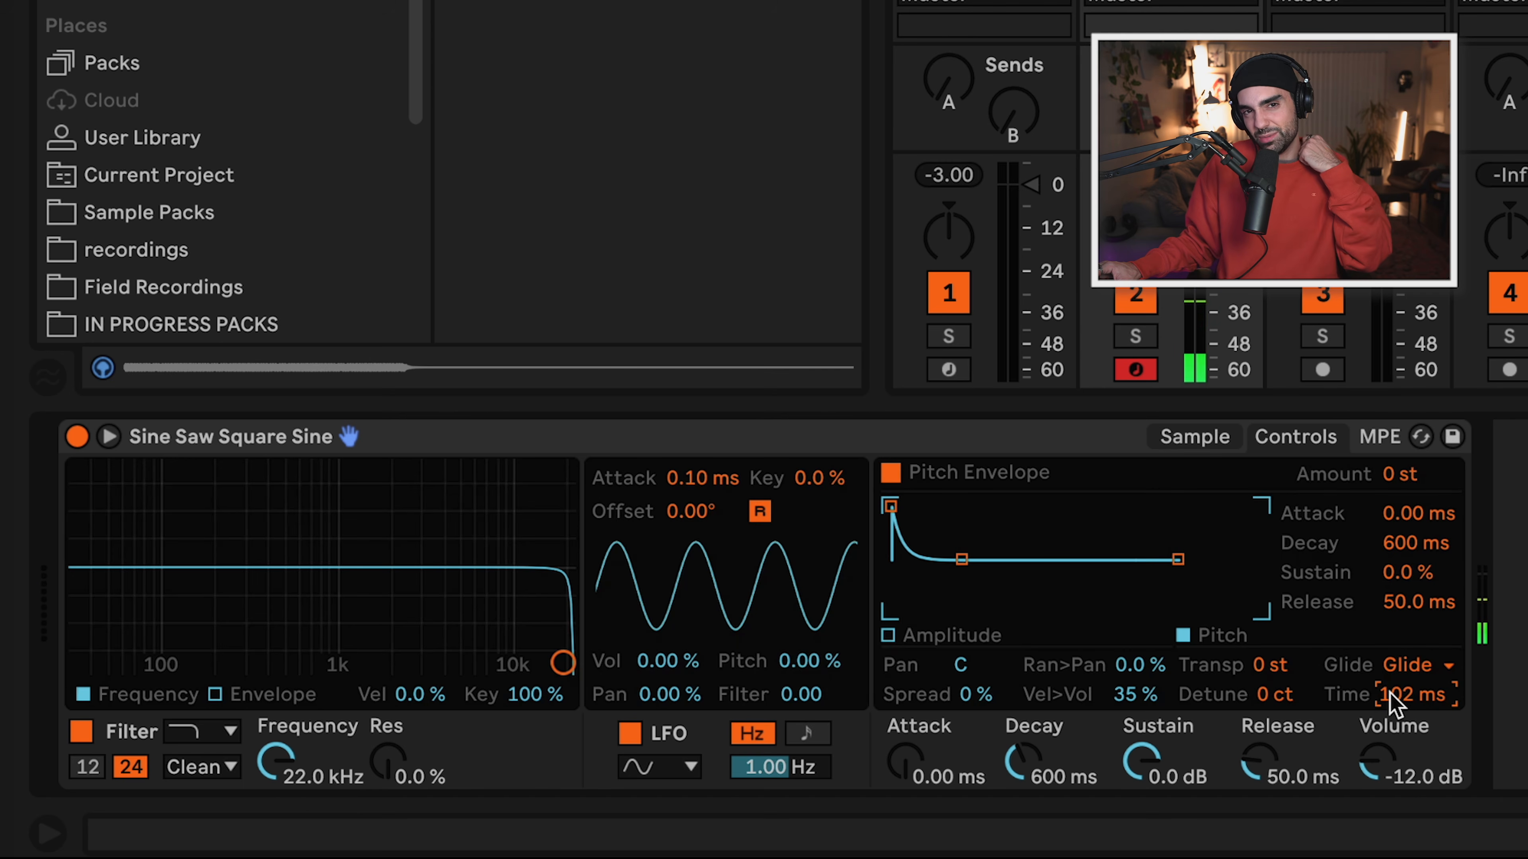
double_click(1406, 692)
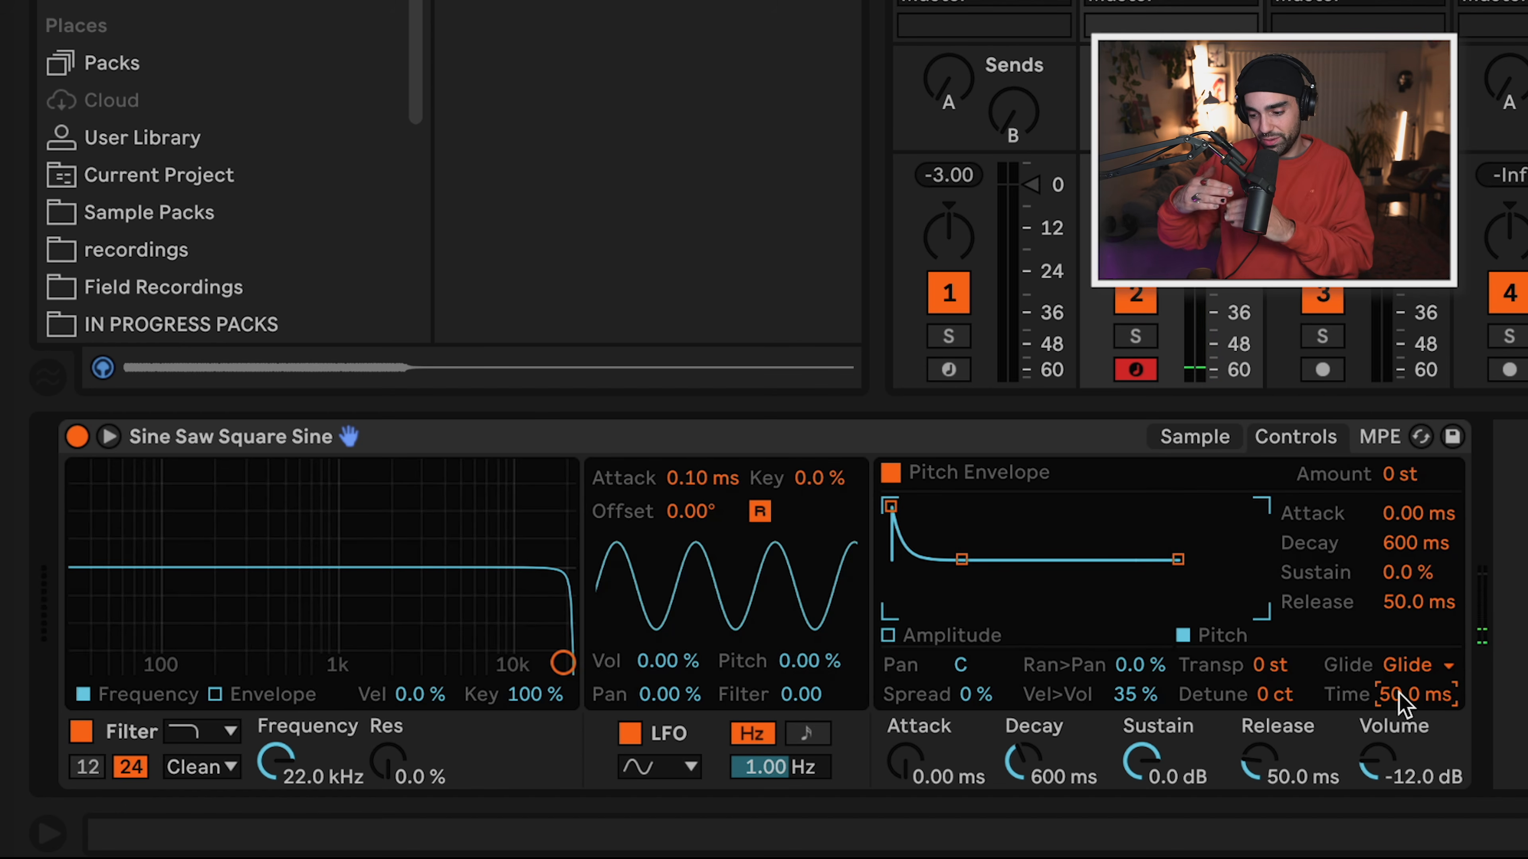
click(1183, 443)
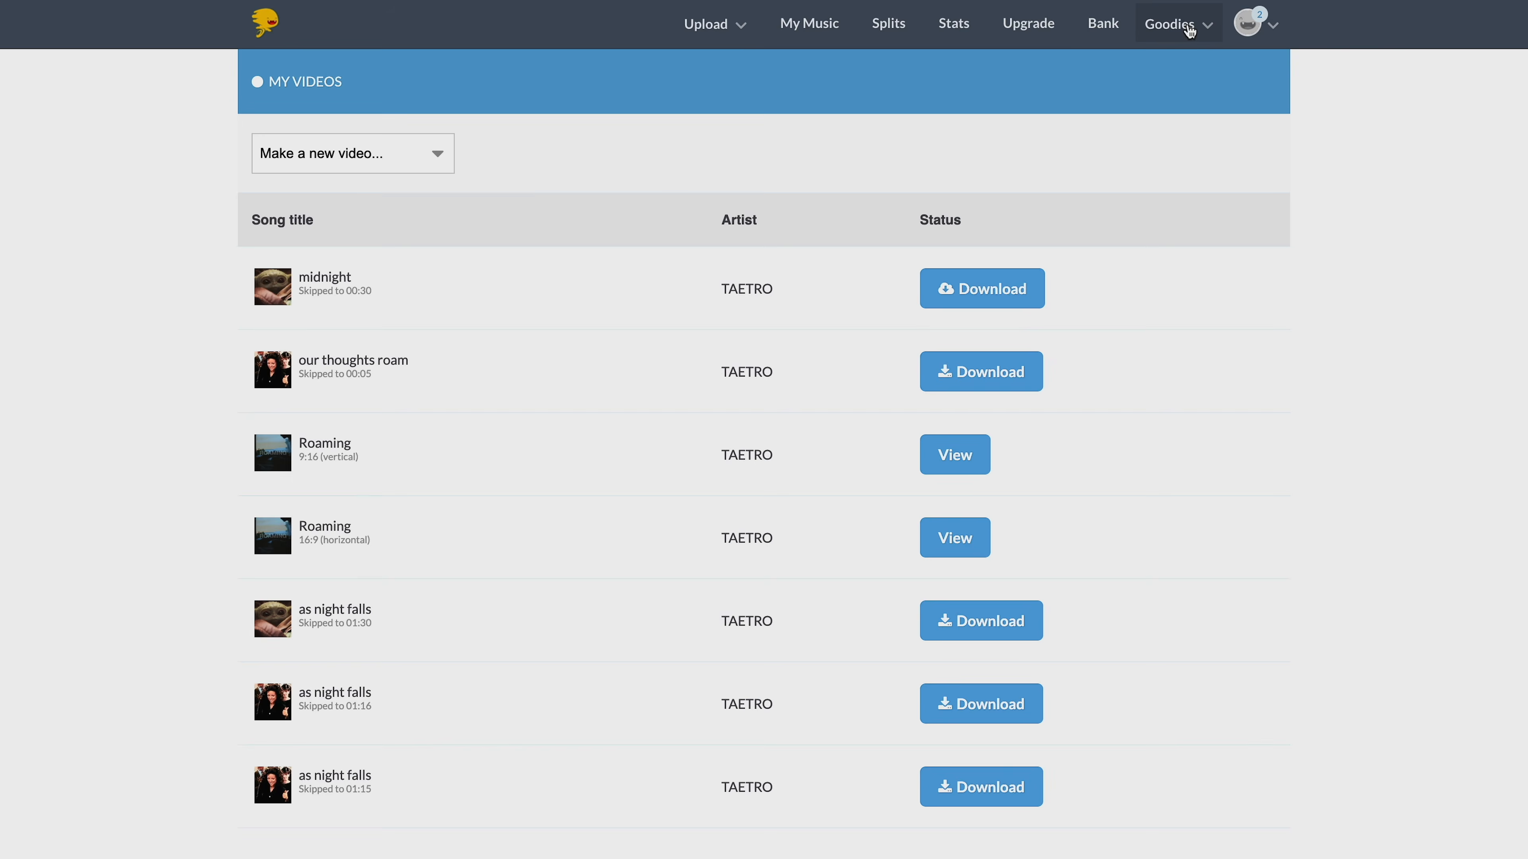
Switch to DistroKid, view the Goodies offers, and start a new Baby Yoda video.
click(1188, 27)
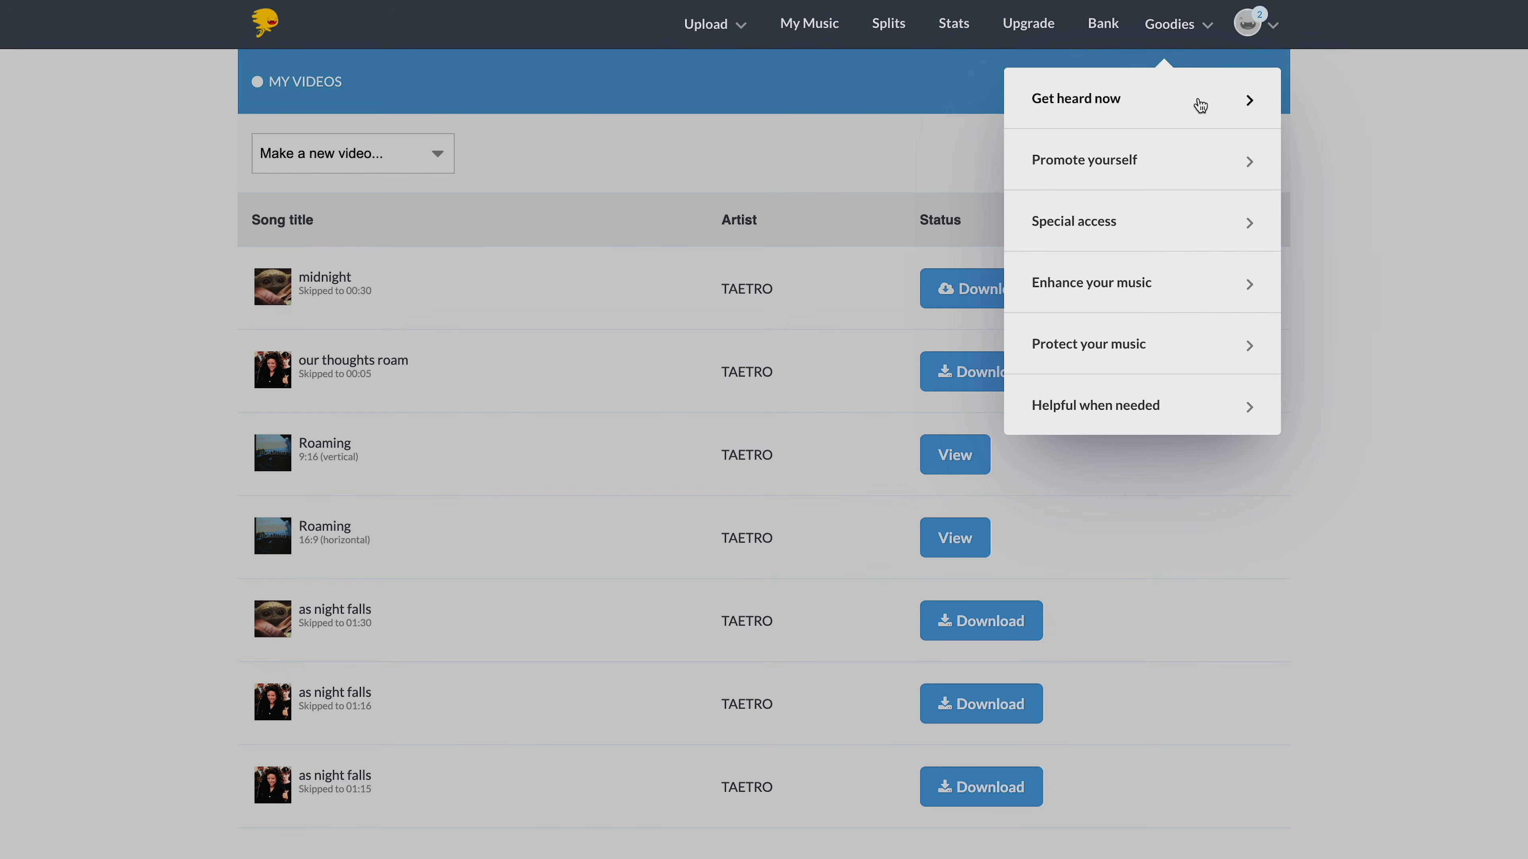
click(1194, 171)
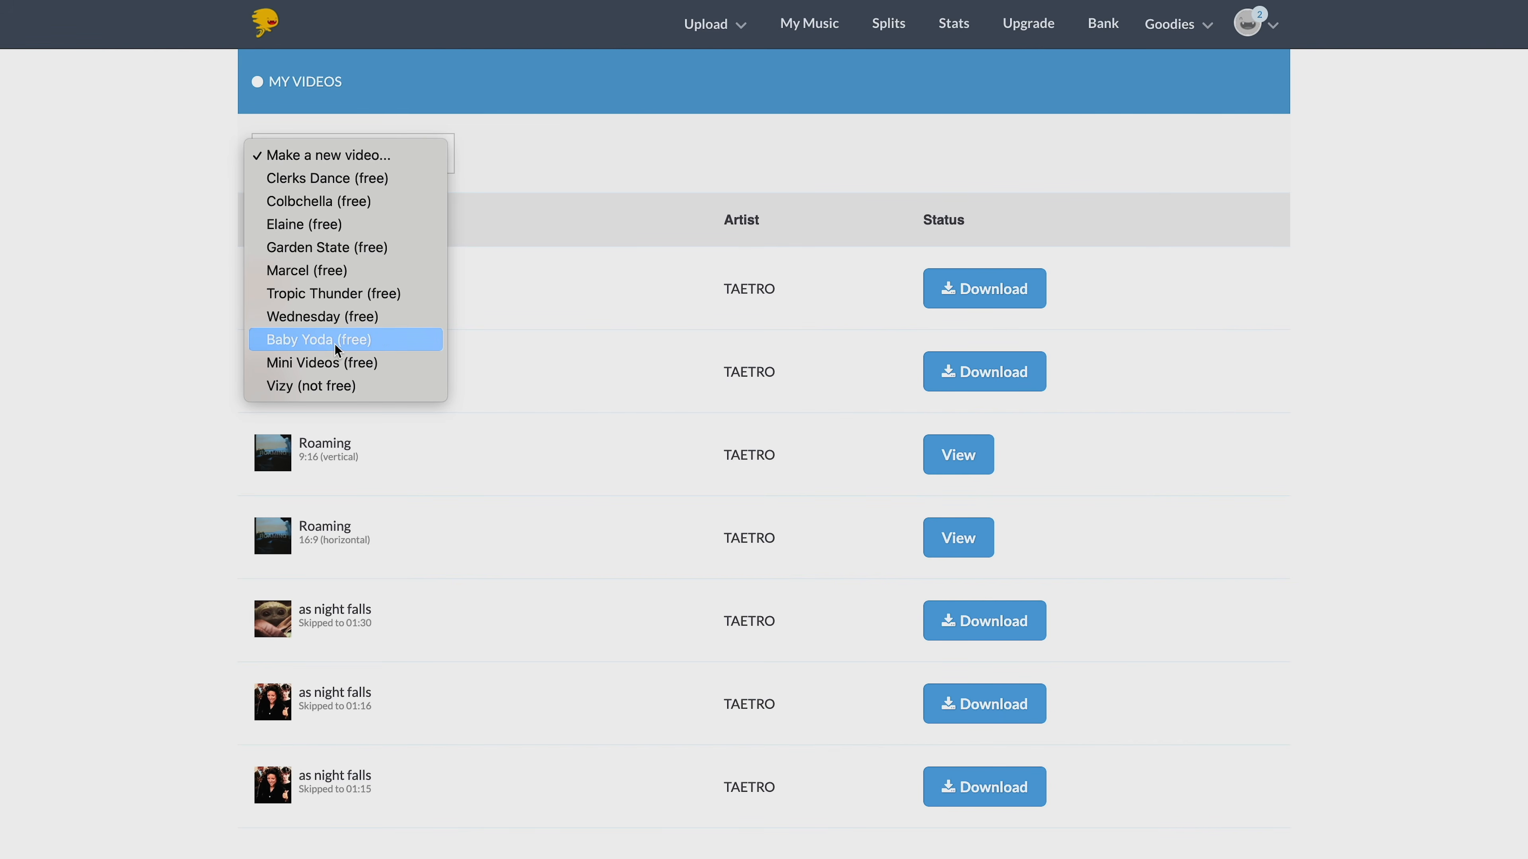
click(362, 341)
click(512, 670)
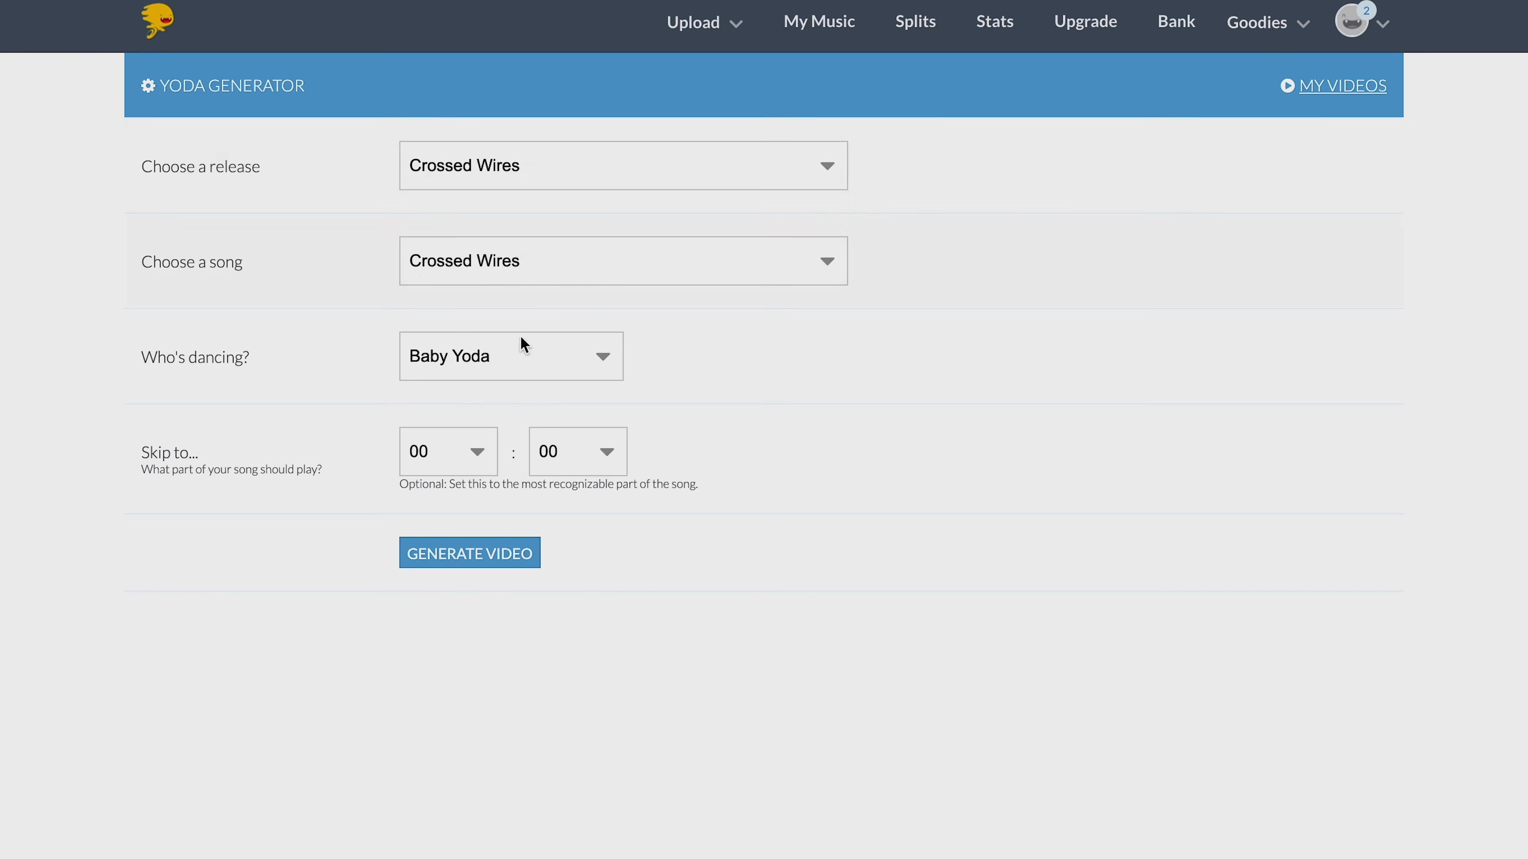
Set the Baby Yoda video's skip-to point to 01:00 in the song.
click(578, 448)
click(480, 458)
click(477, 458)
click(474, 461)
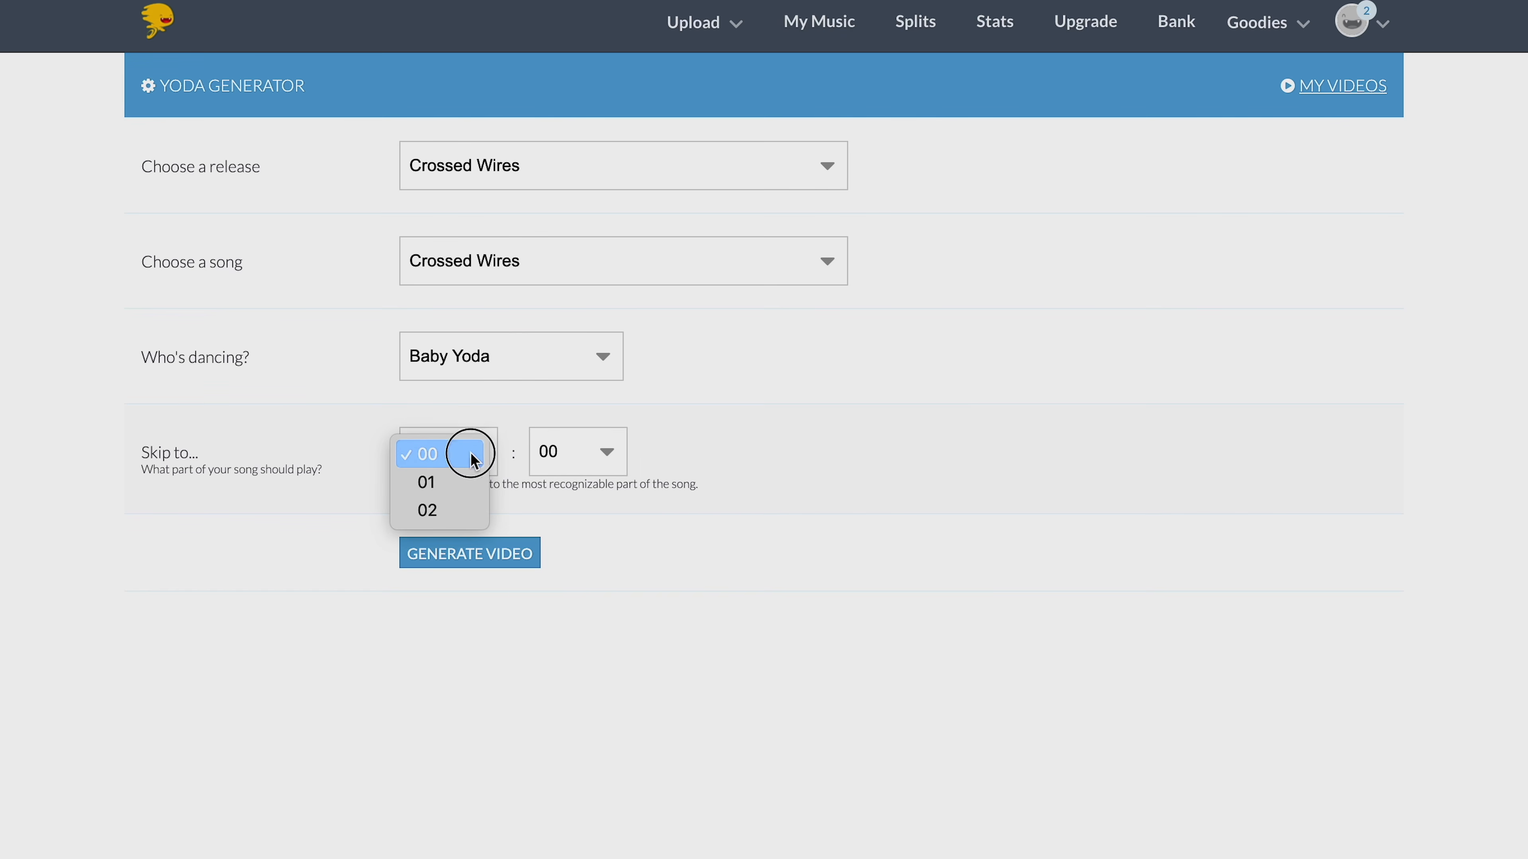
click(451, 483)
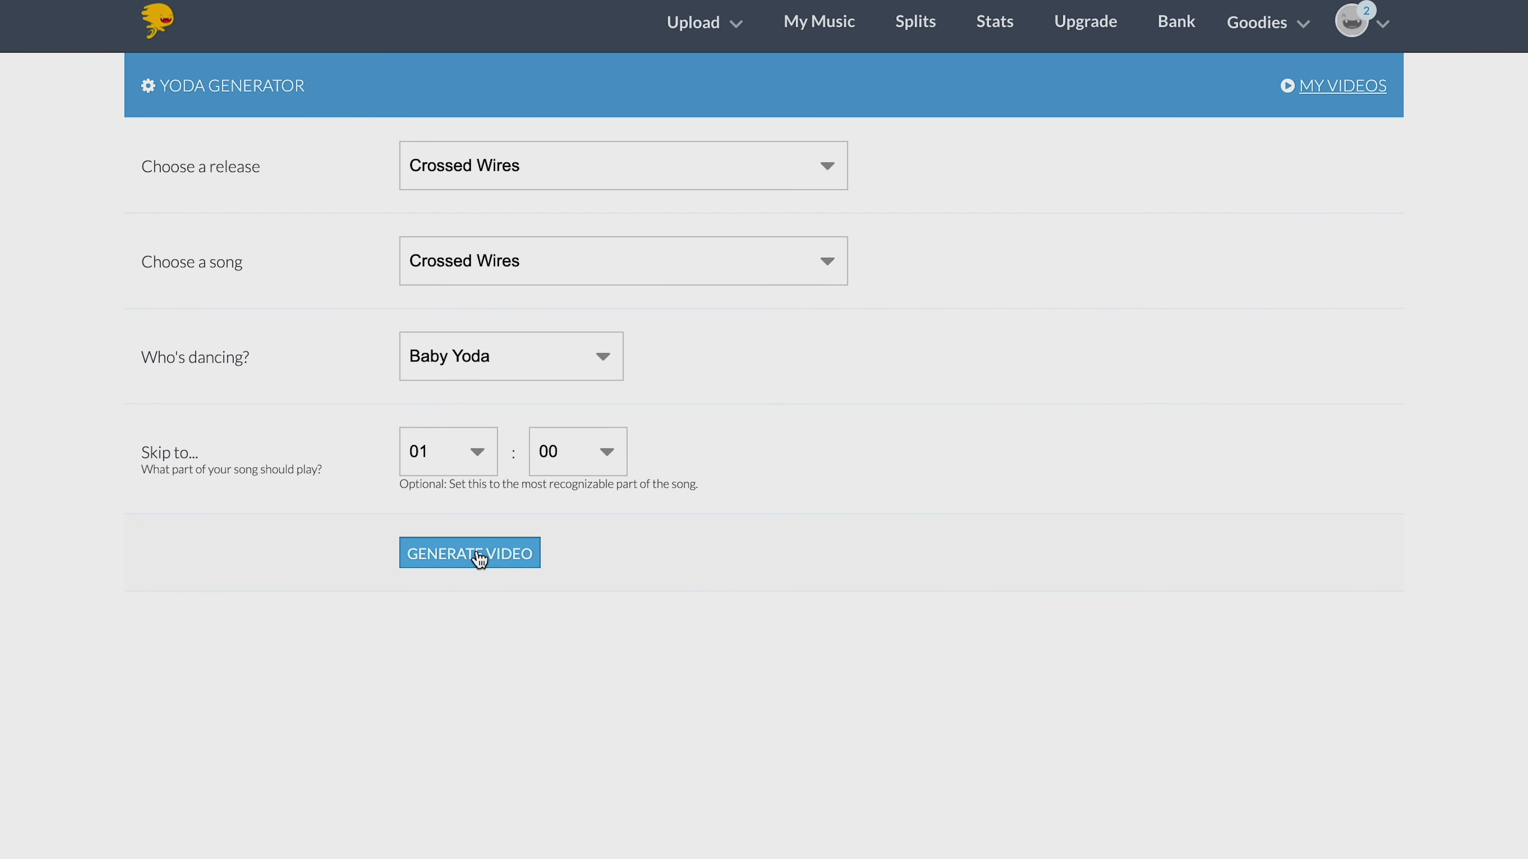
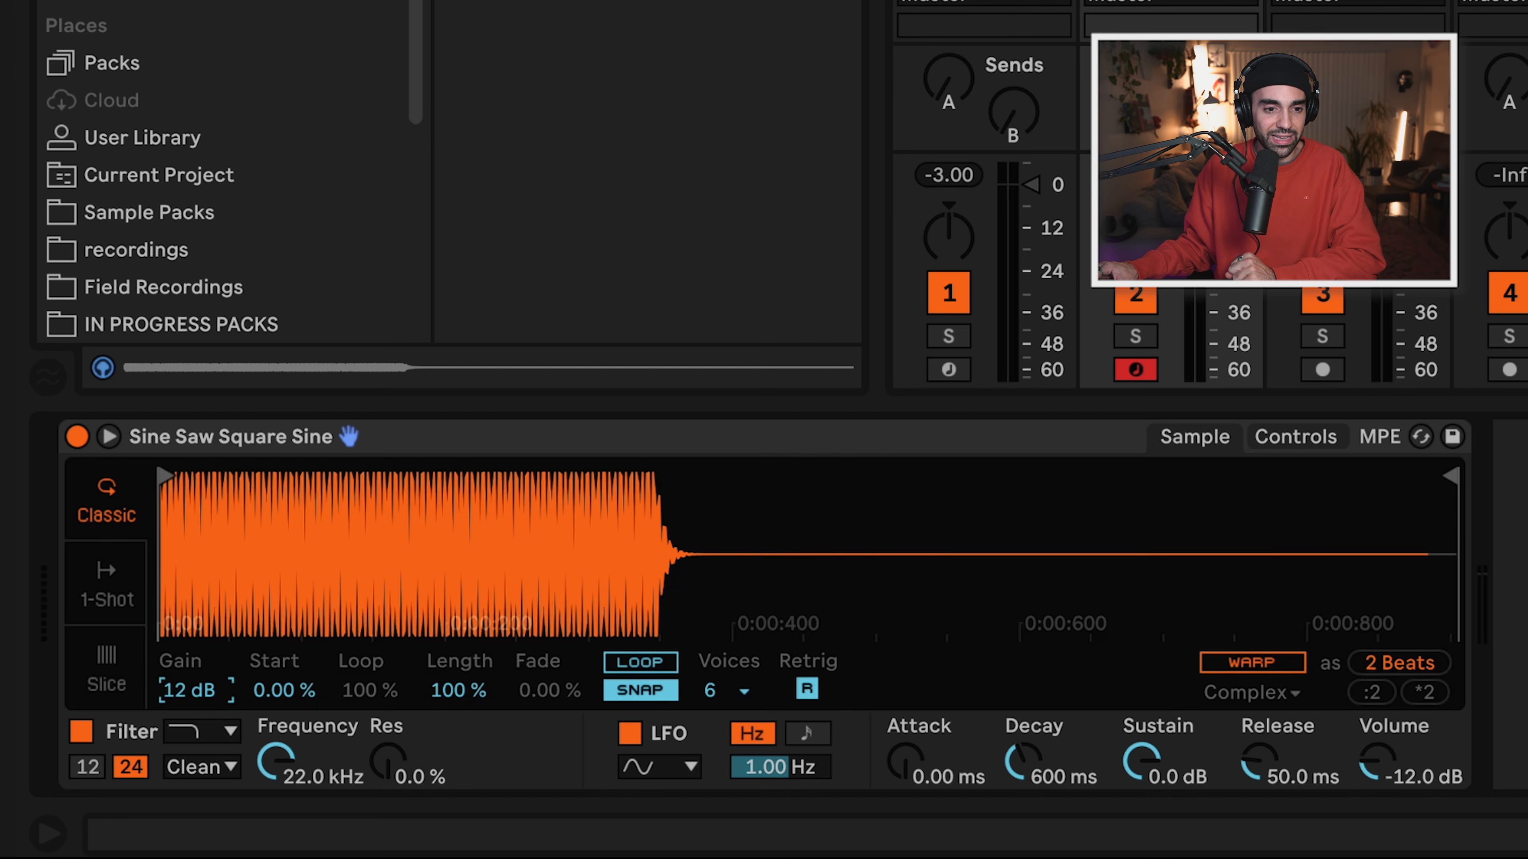
Return to Ableton Live, review Simpler's Controls and Sample views, then search the samples for "vocal" and clear the search.
click(1295, 437)
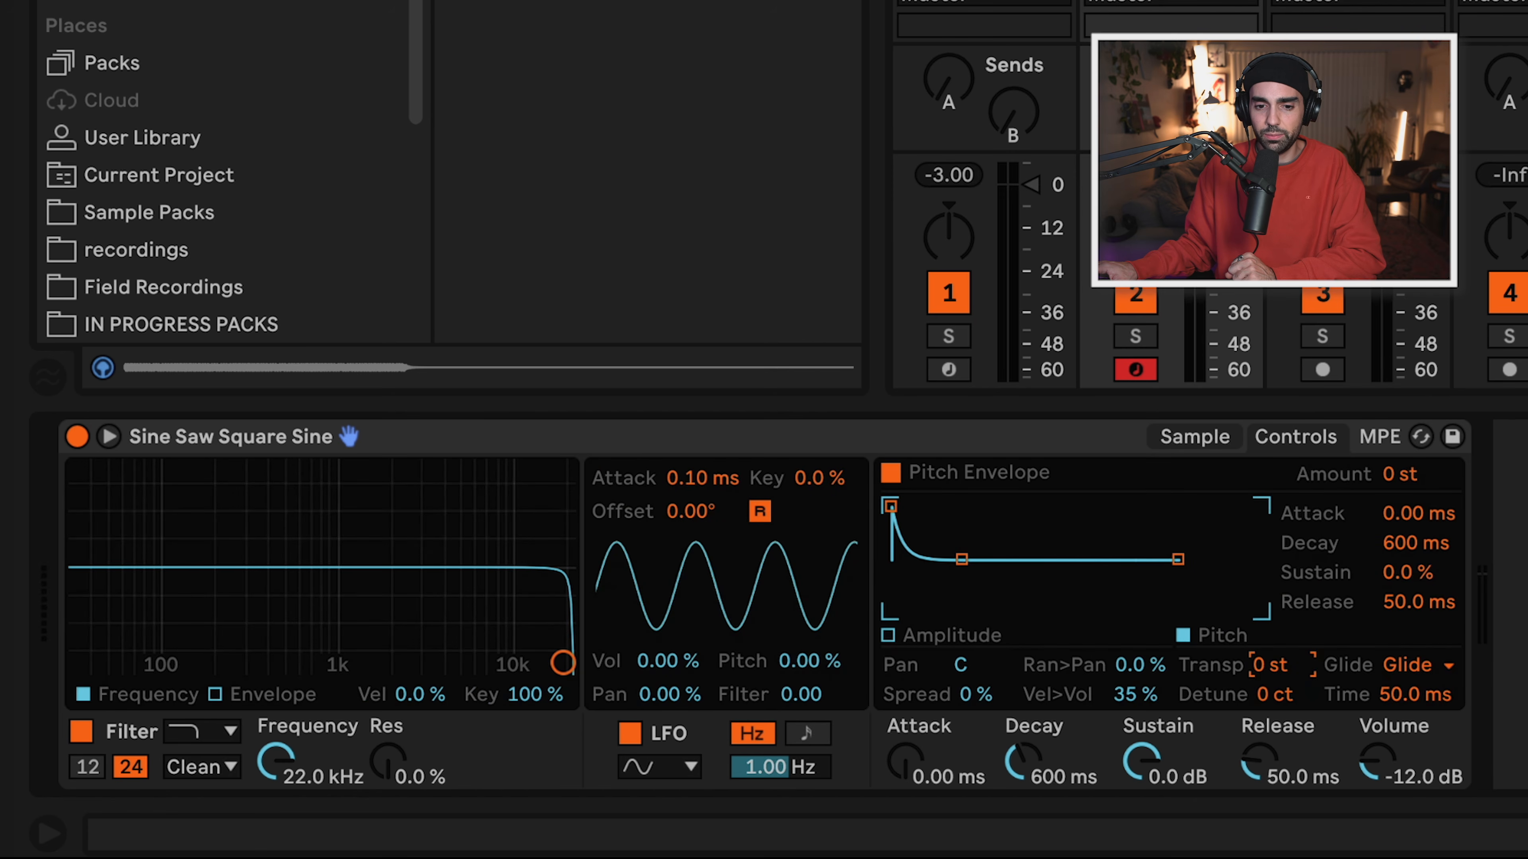
click(1211, 437)
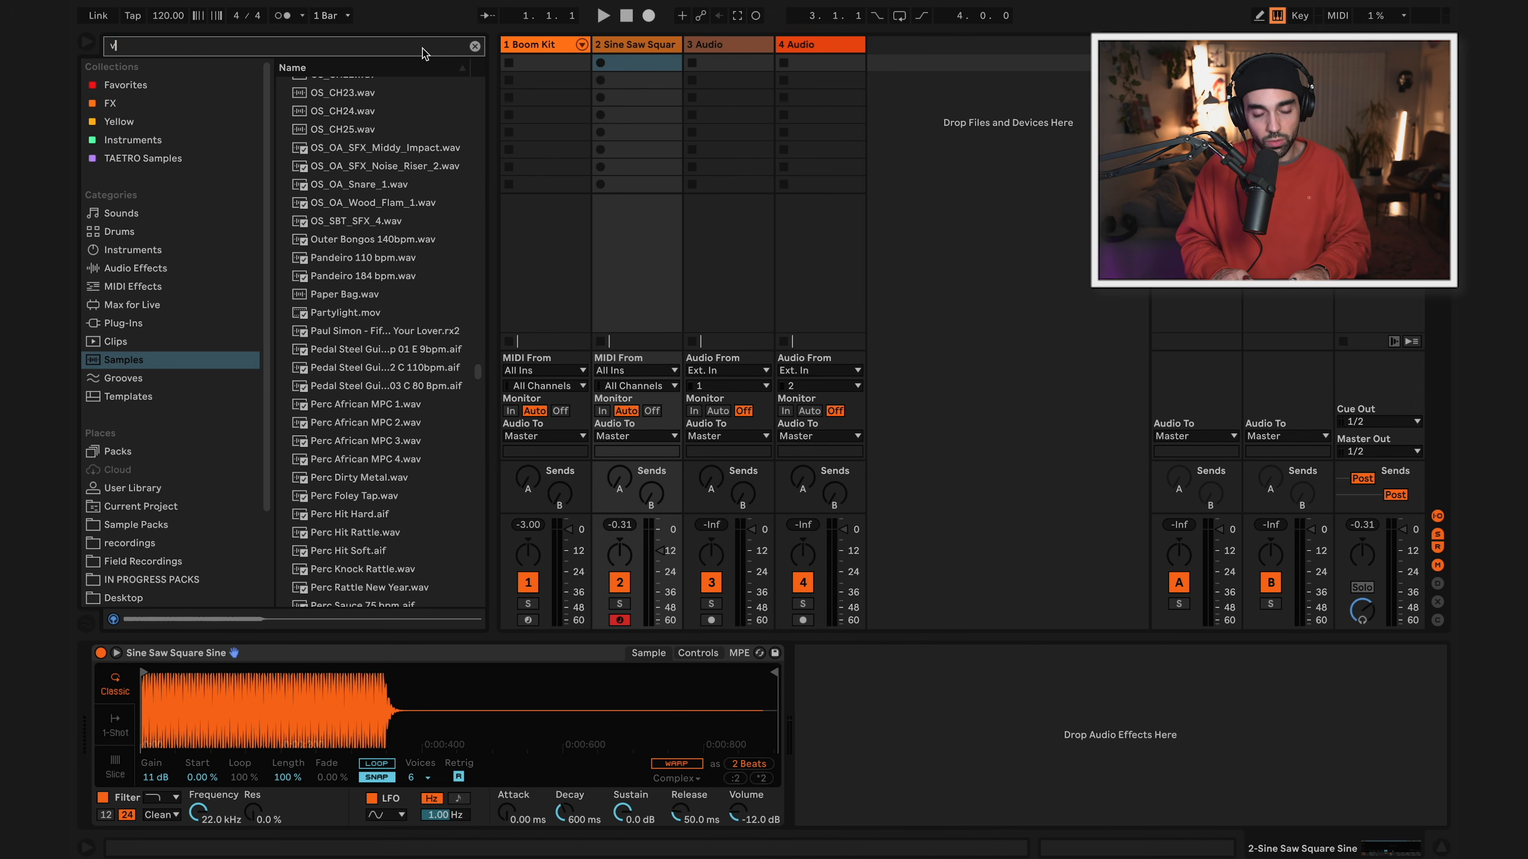
text(ocal)
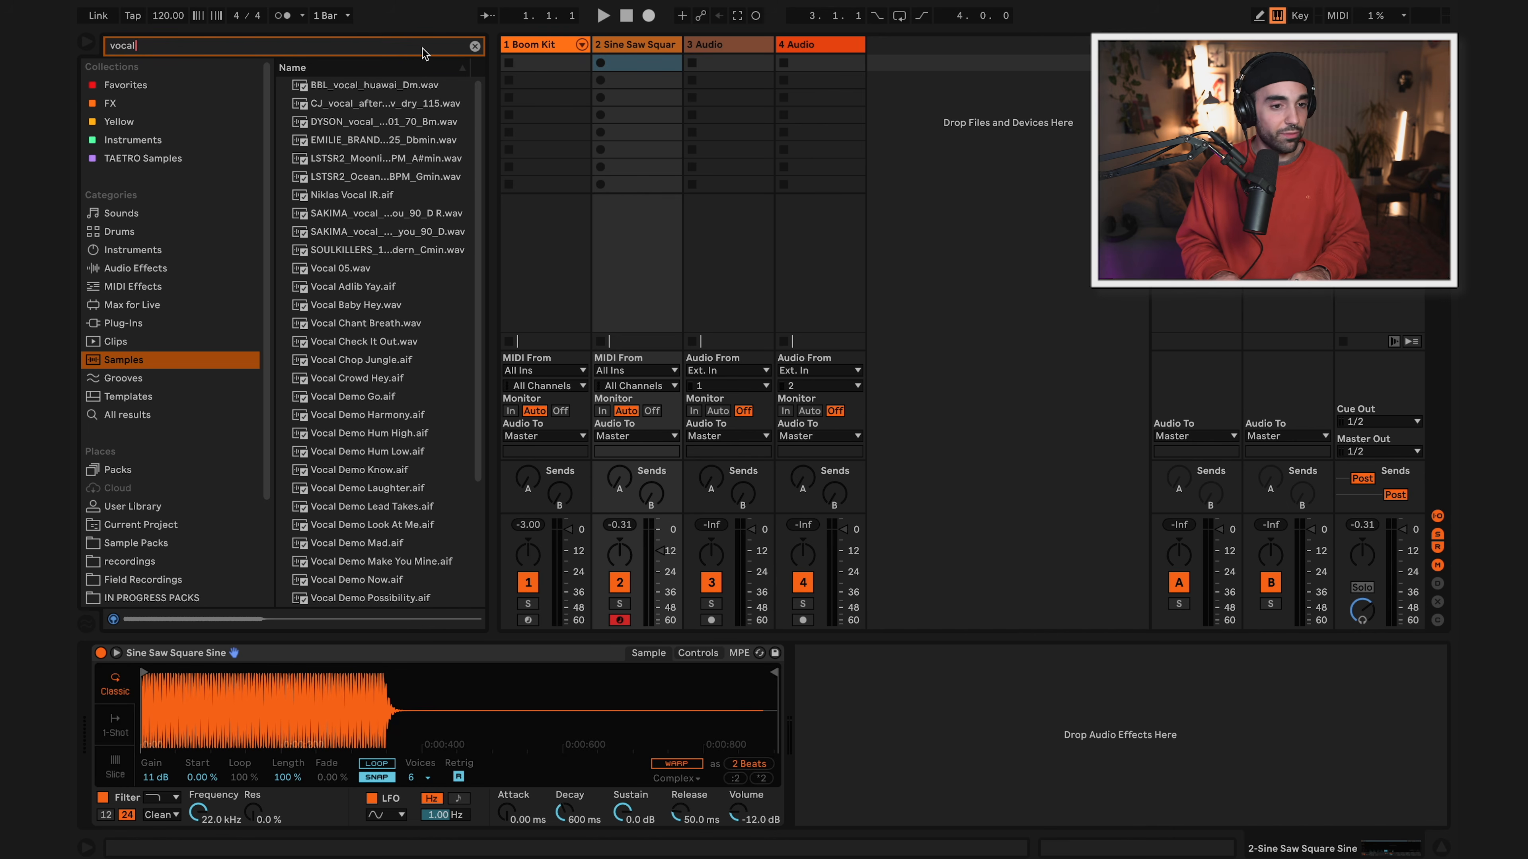
key(BackSpace)
key(BackSpace)
key(BackSpace)
key(BackSpace)
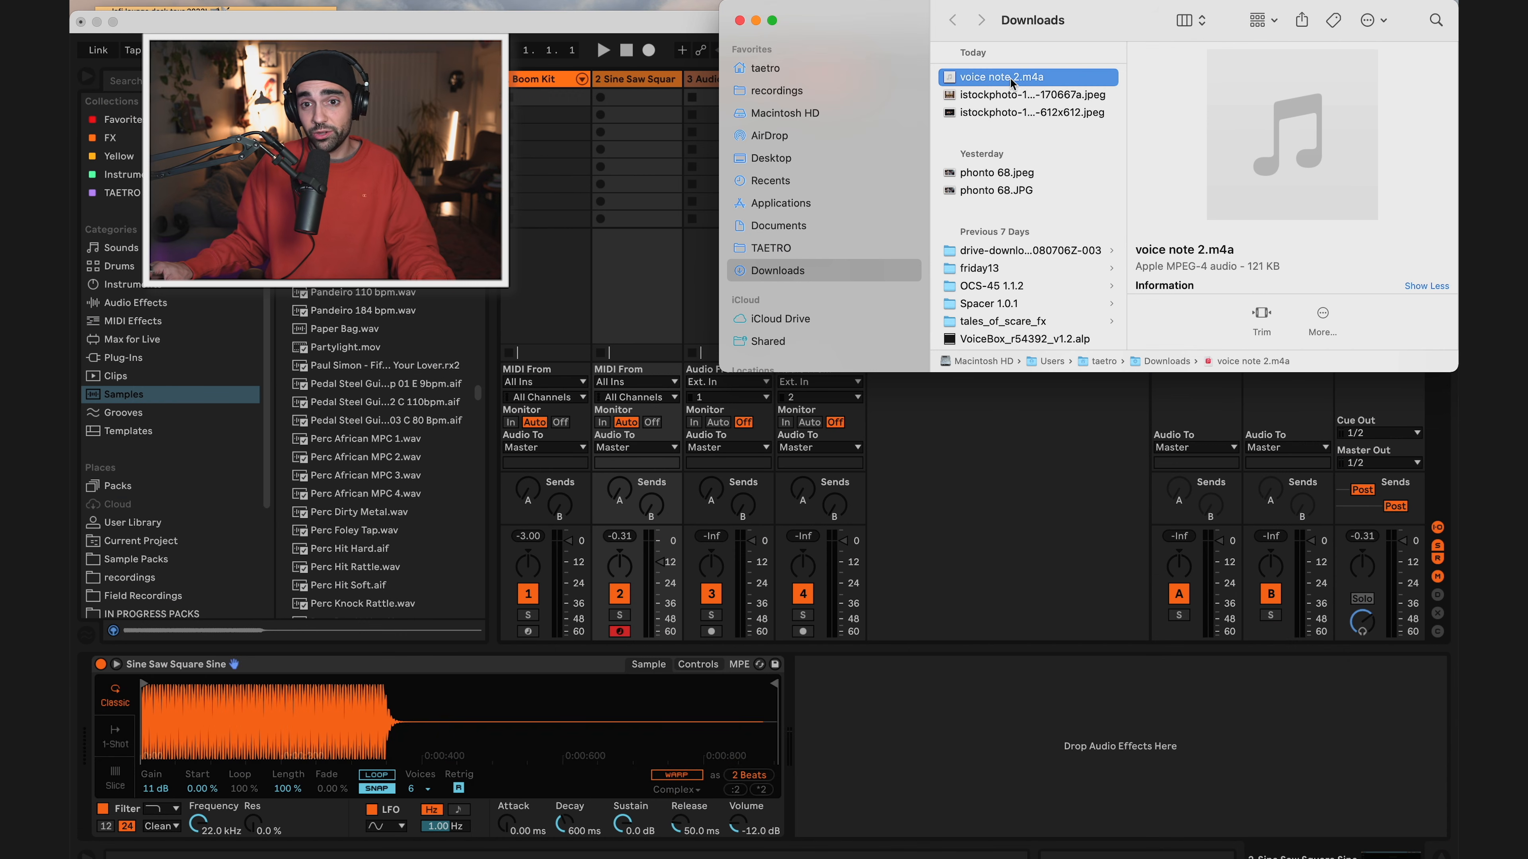
Replace Simpler's sine sample with voice note 2.m4a from the Downloads folder.
click(1005, 77)
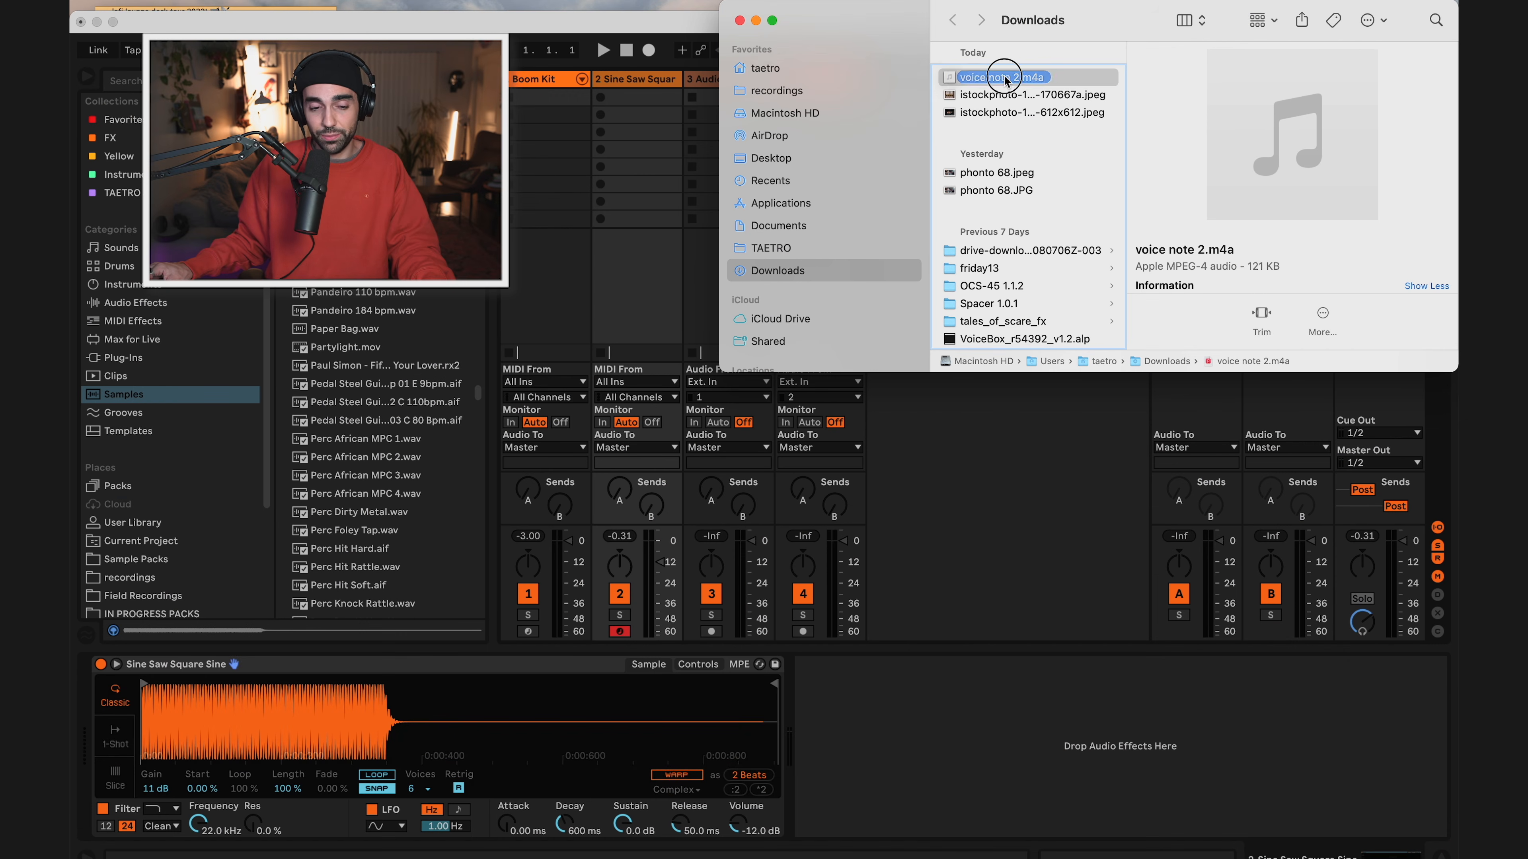
drag(1004, 77, 367, 740)
click(369, 738)
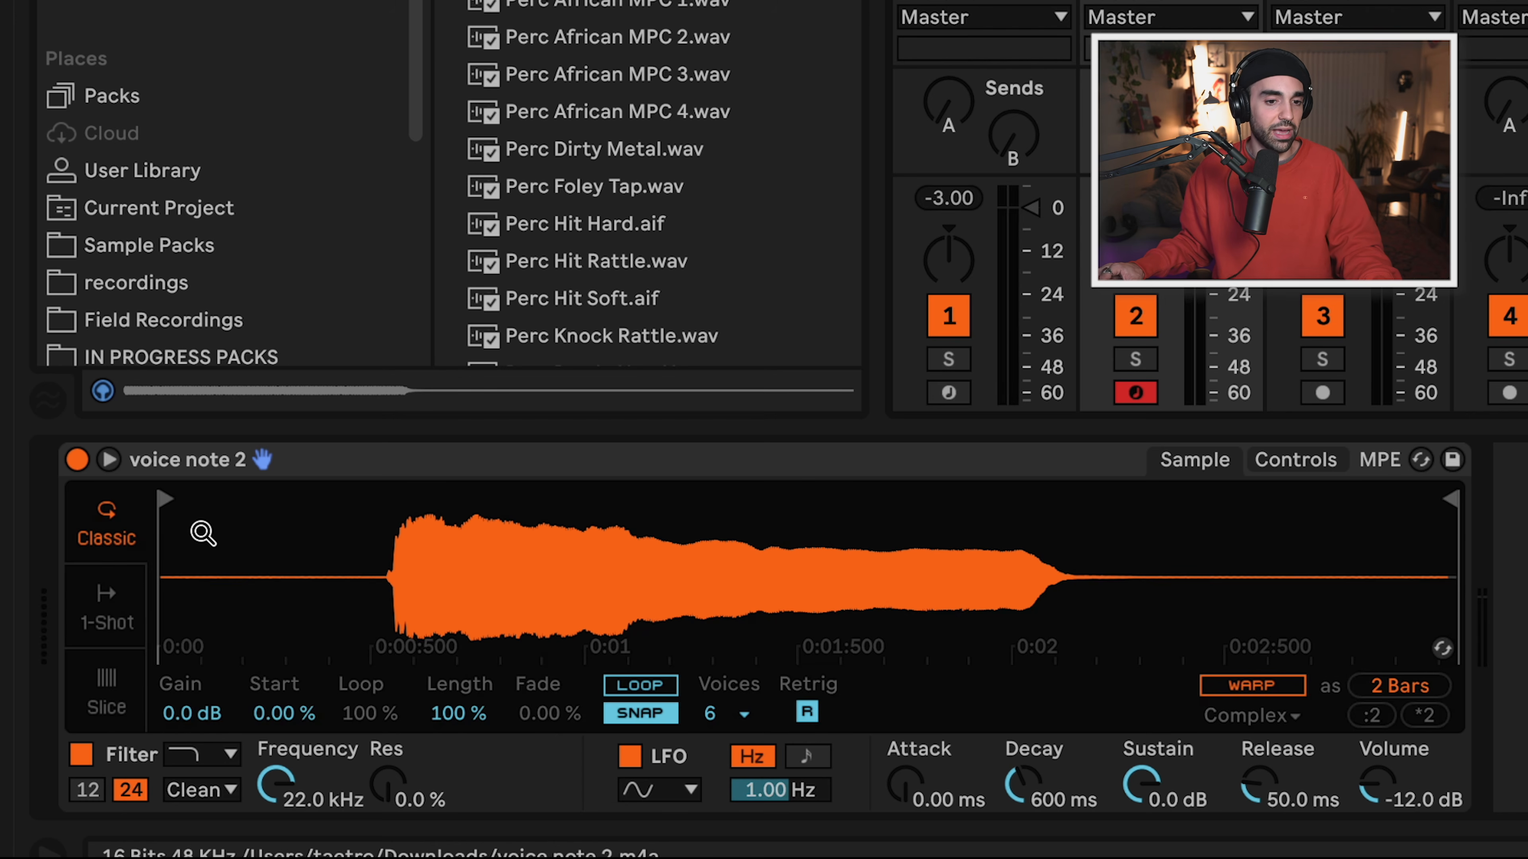
Trim the voice note to its sounding part, about 0.55 s to 2.4 s, and set Simpler's attack to 993 ms.
drag(163, 499, 391, 504)
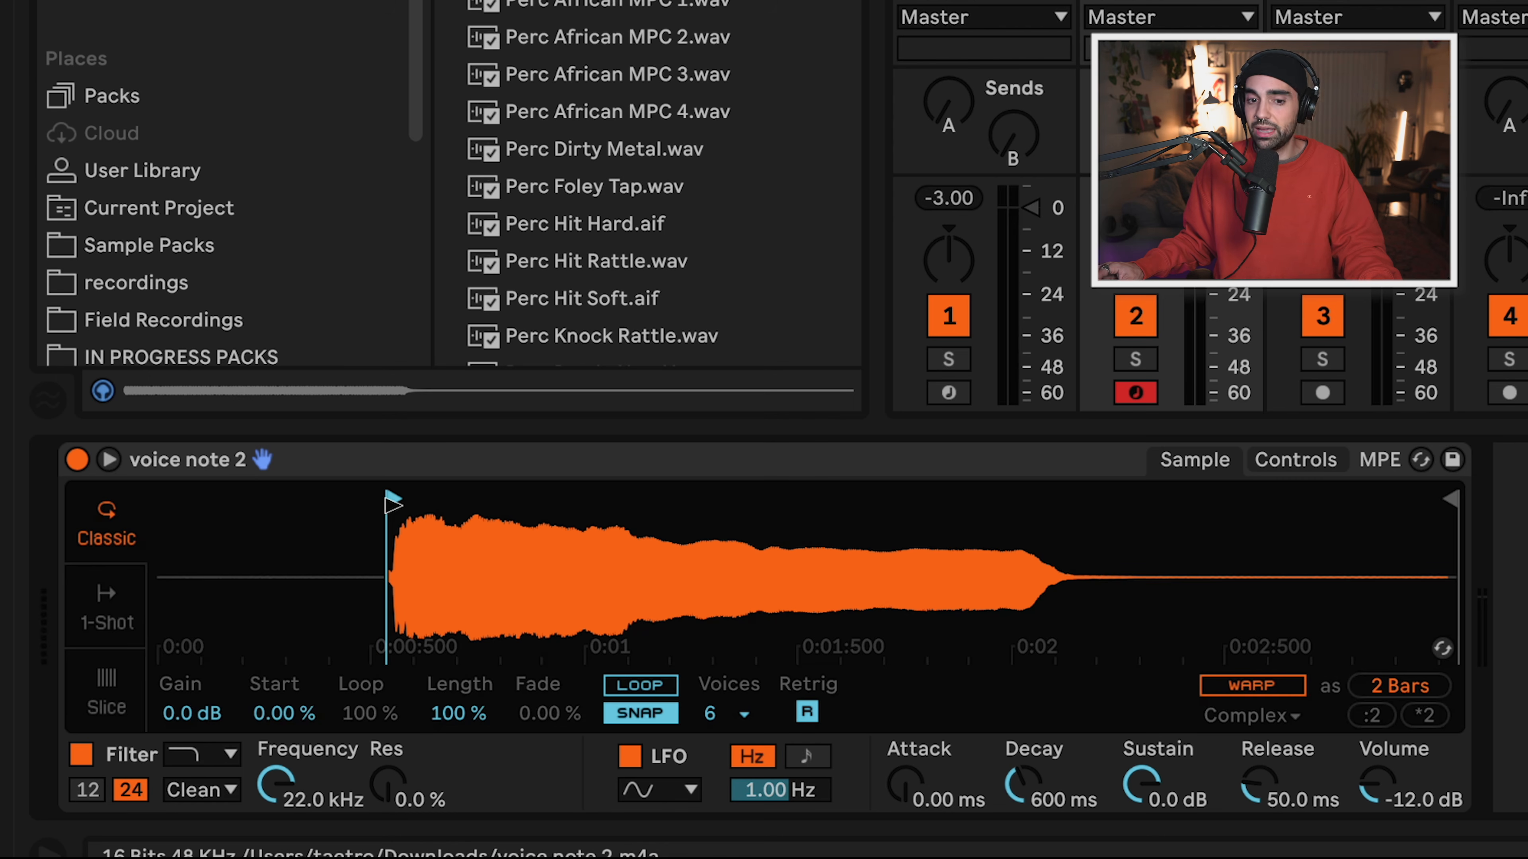
drag(1453, 503, 1167, 515)
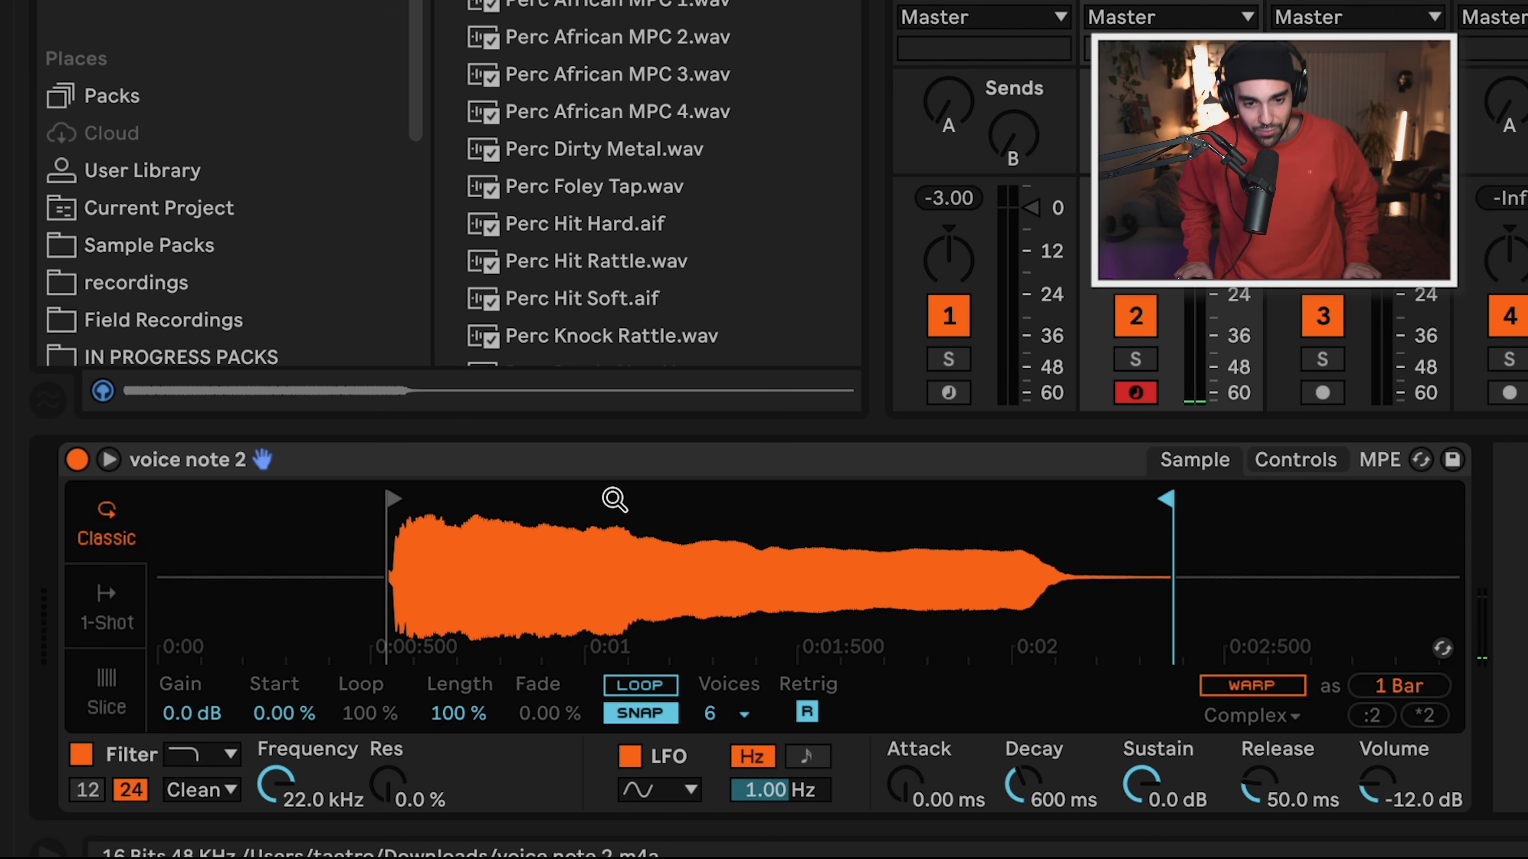
drag(905, 803, 905, 783)
click(394, 499)
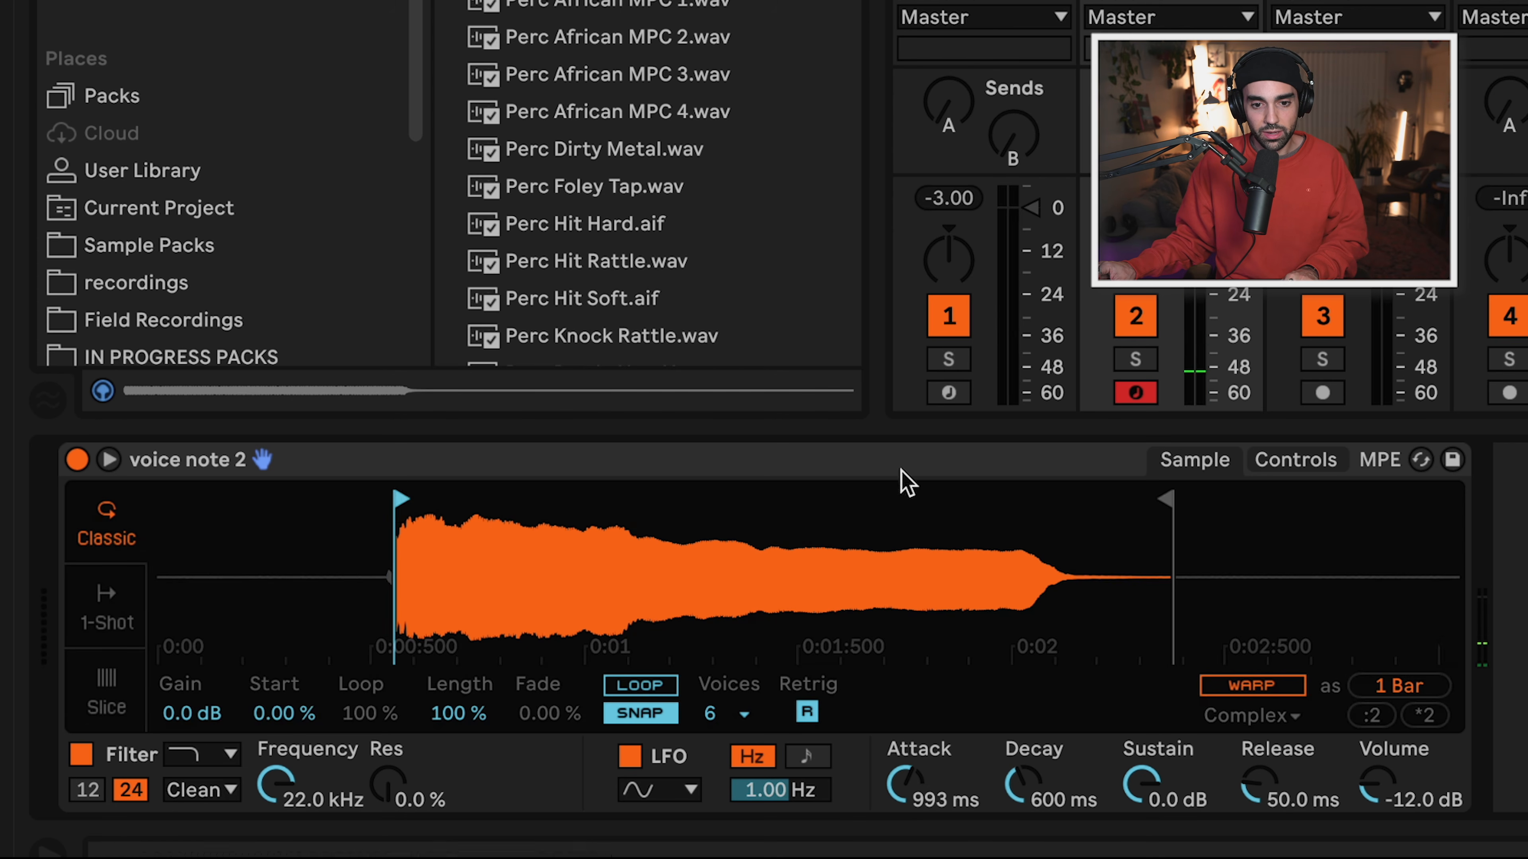
Set the voice note's transposition to +2 st and switch the Glide mode off.
click(1293, 462)
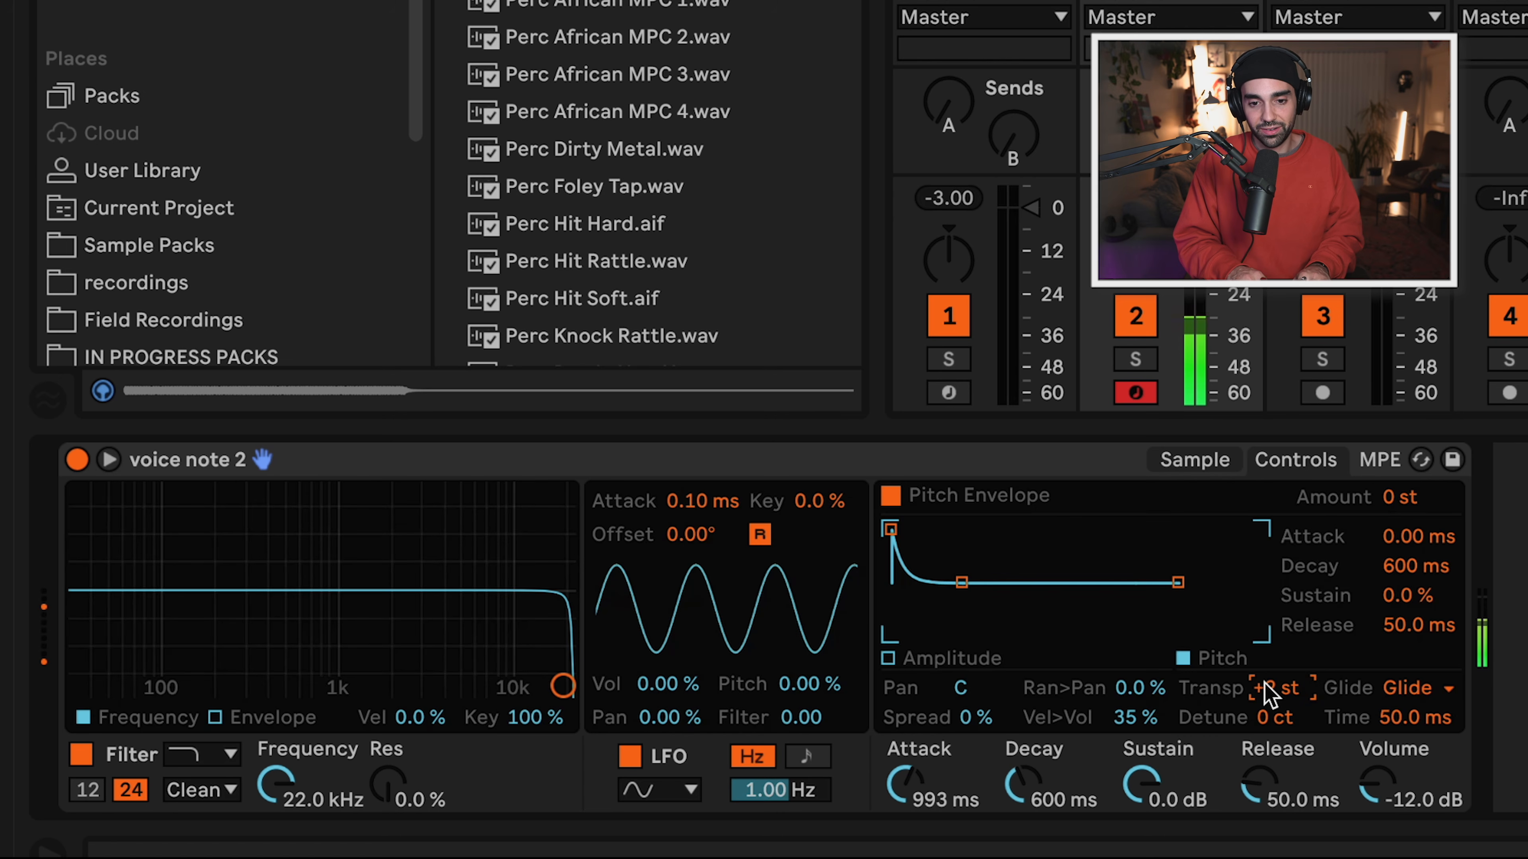
click(1404, 694)
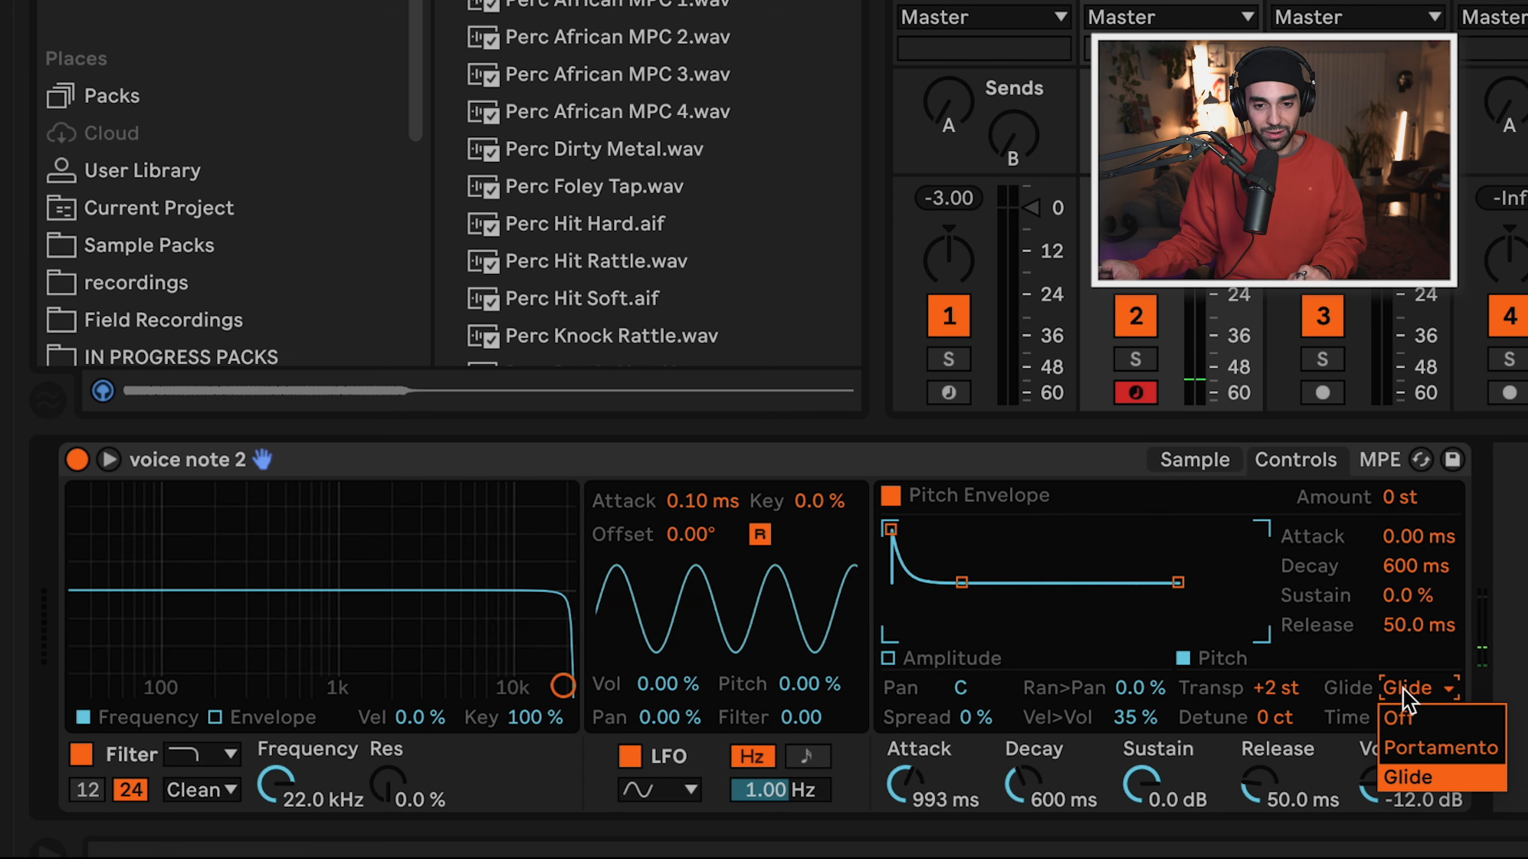
click(1408, 715)
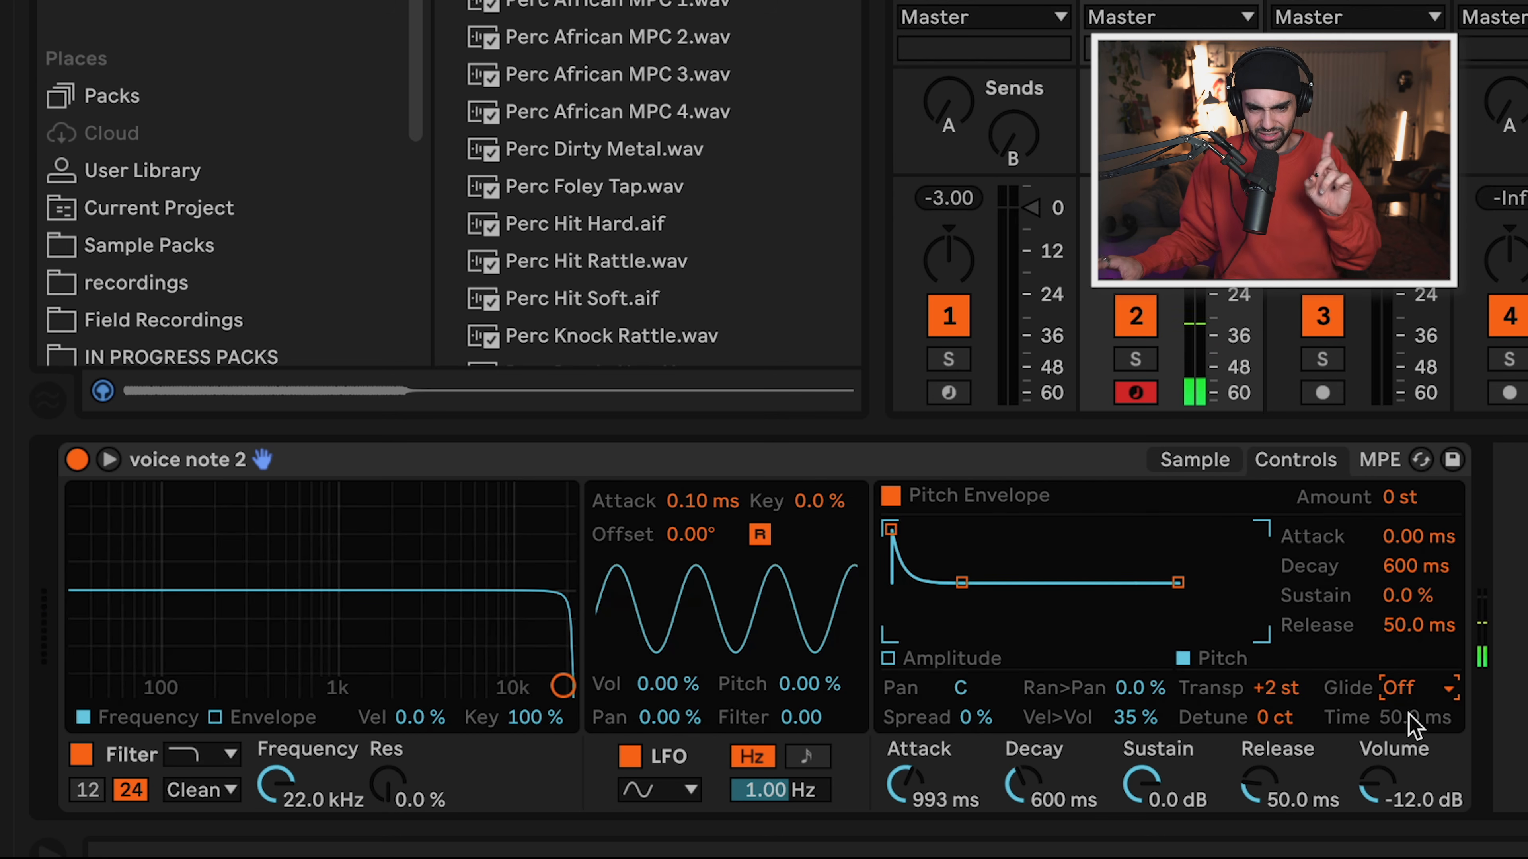
click(1205, 468)
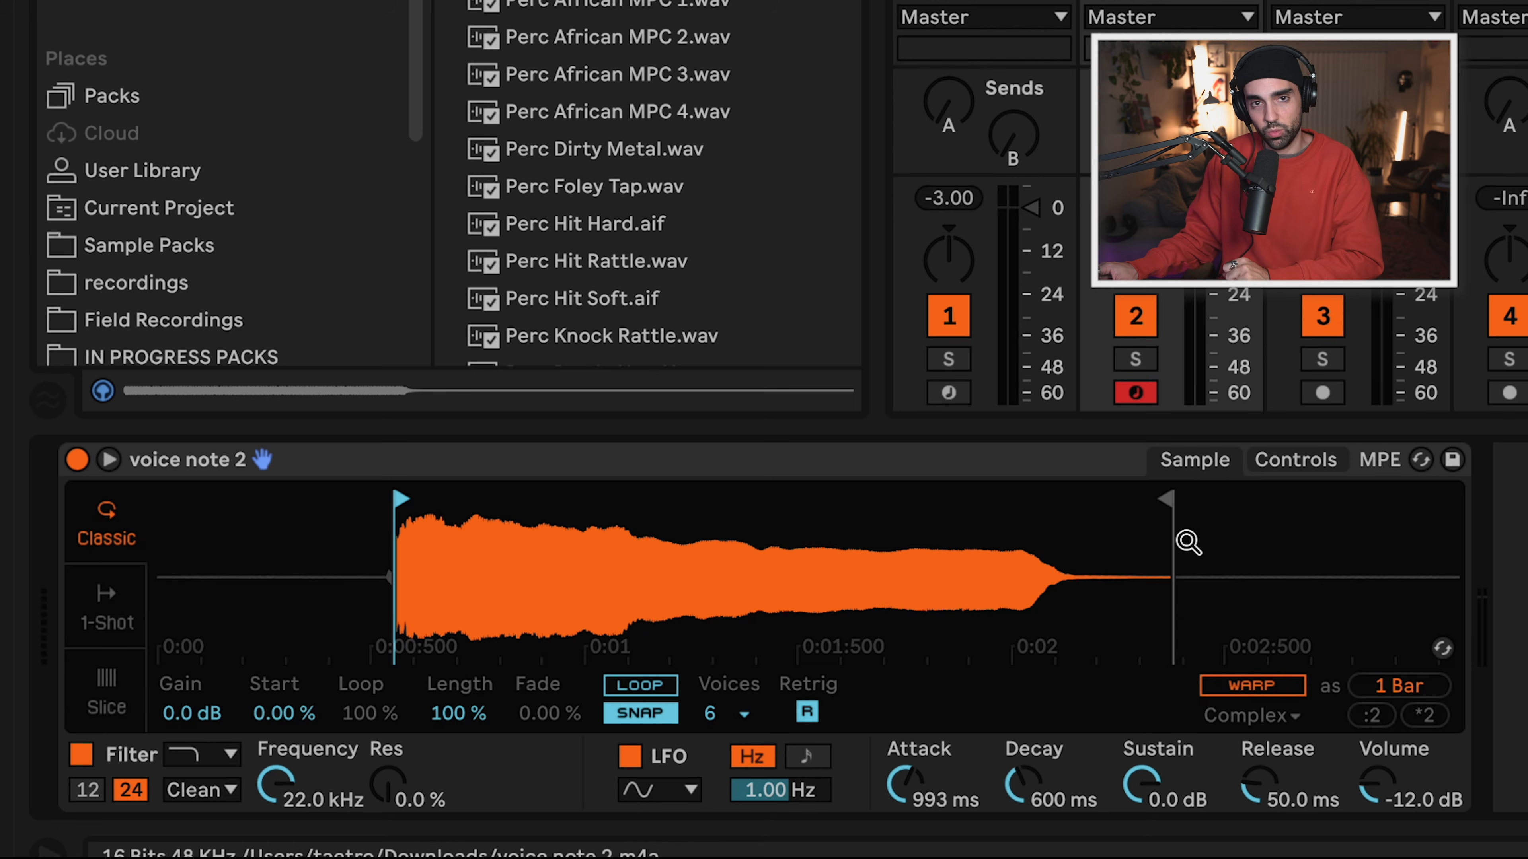
click(1280, 465)
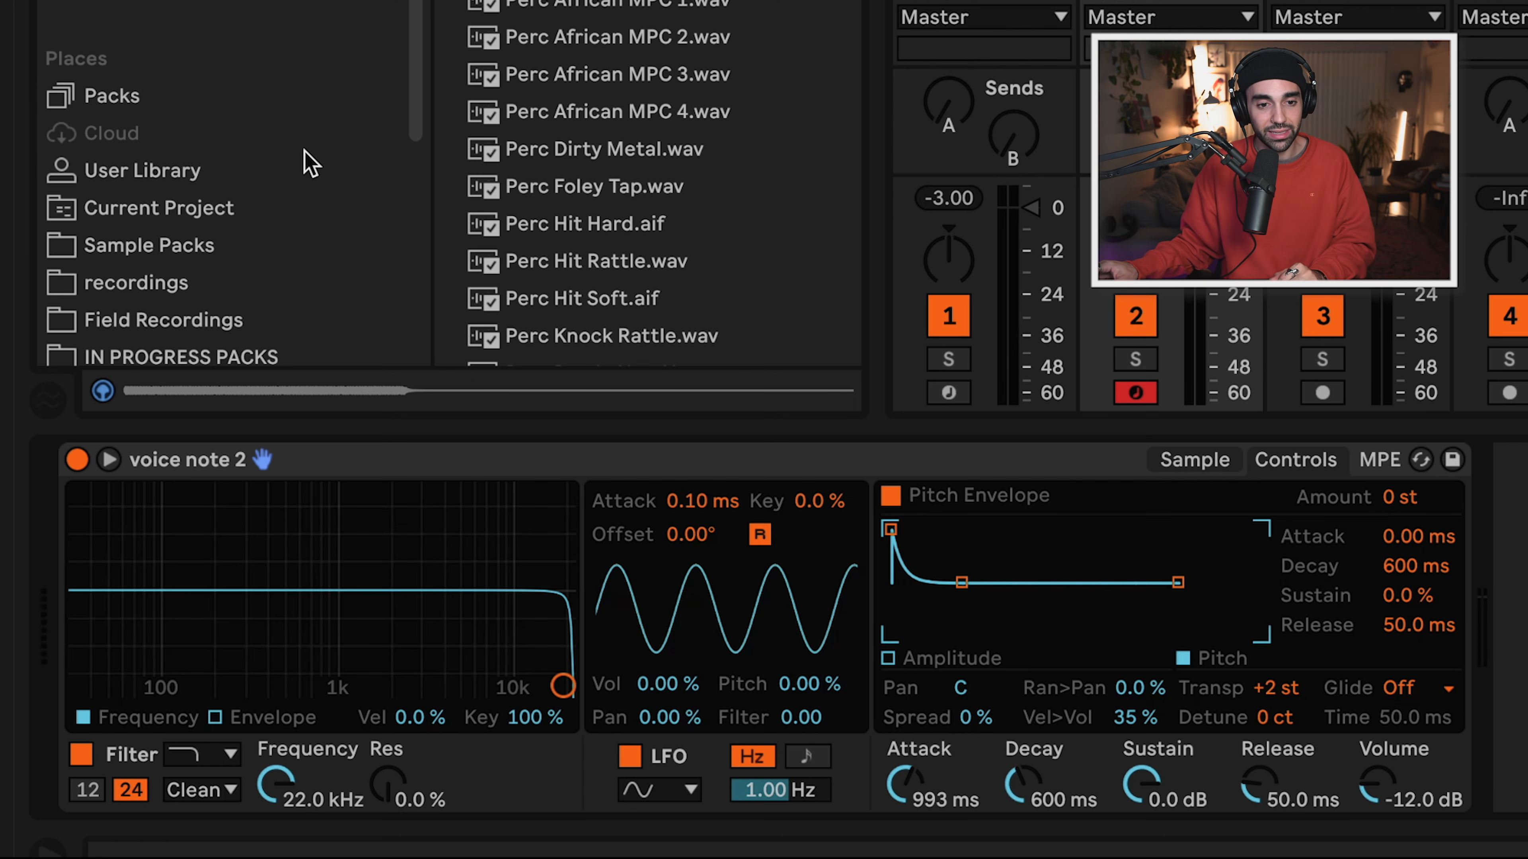
Add the Tuner from the Utilities audio effects after Simpler on the voice note track.
scroll(550, 130, down, 15)
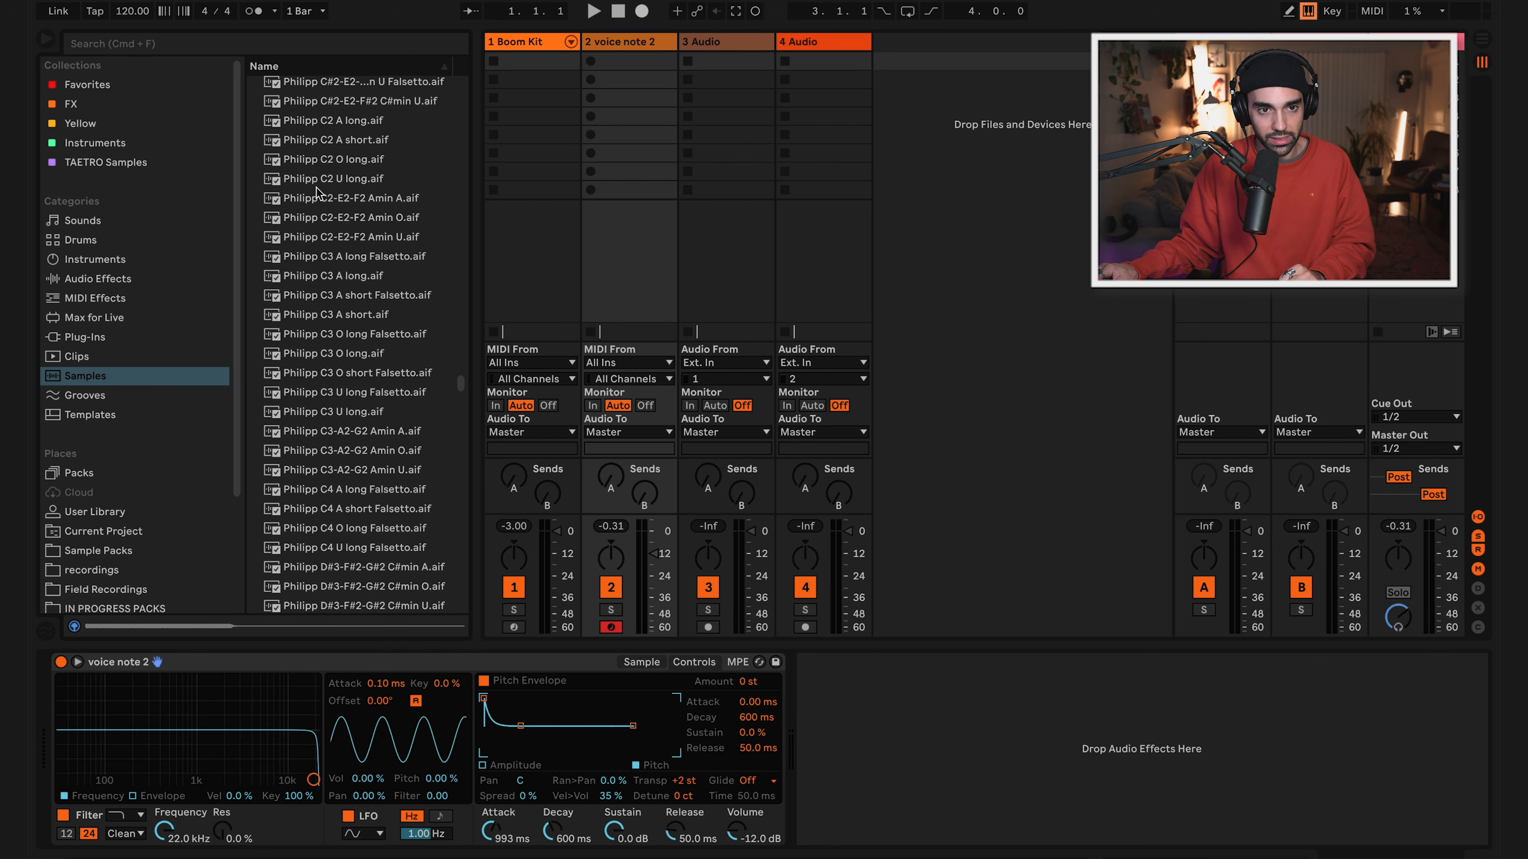
scroll(329, 283, up, 4)
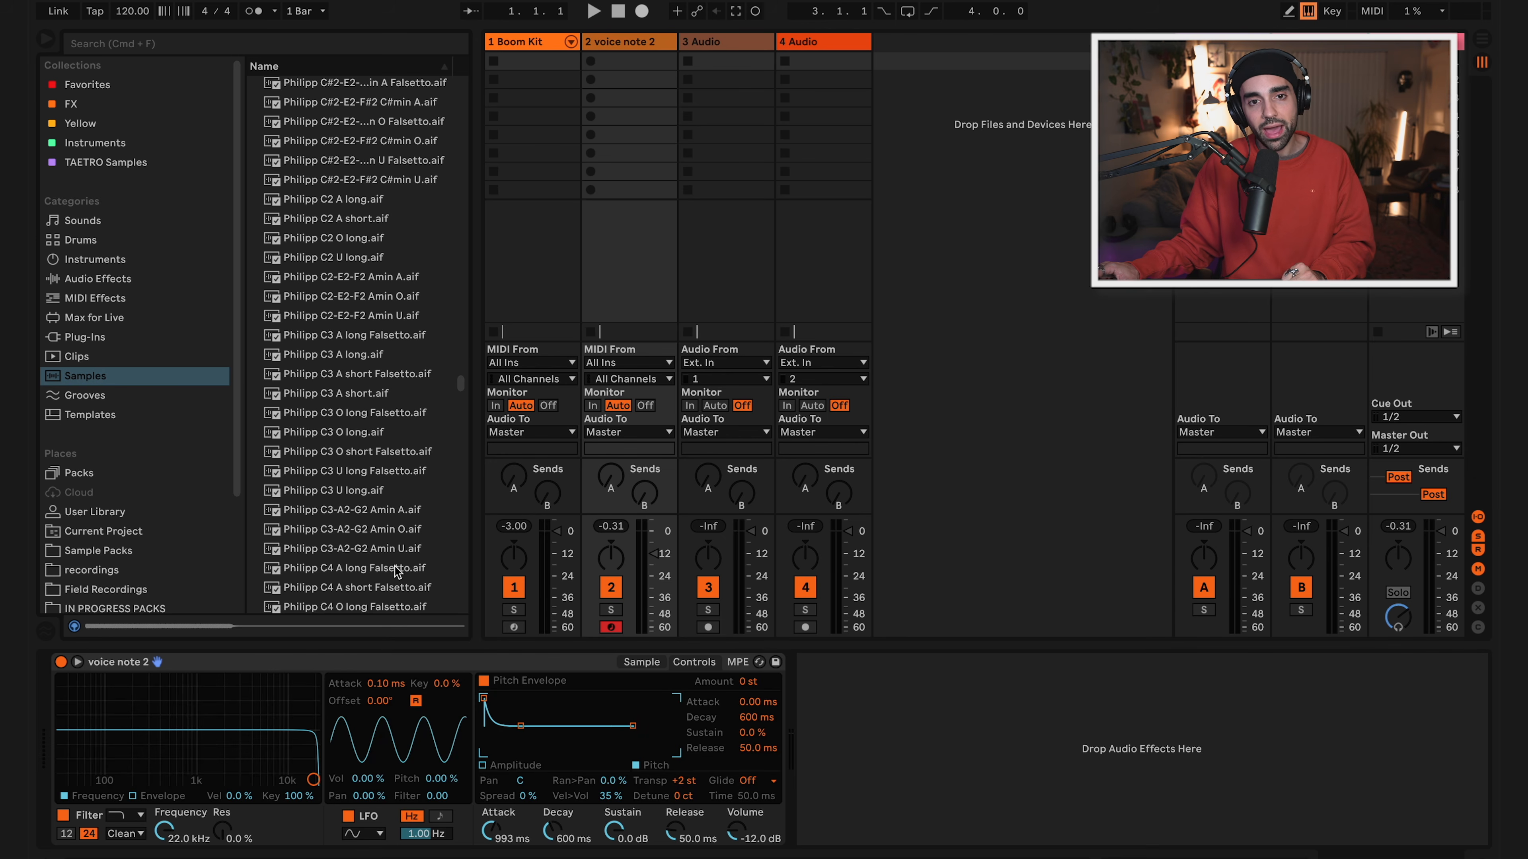
click(647, 663)
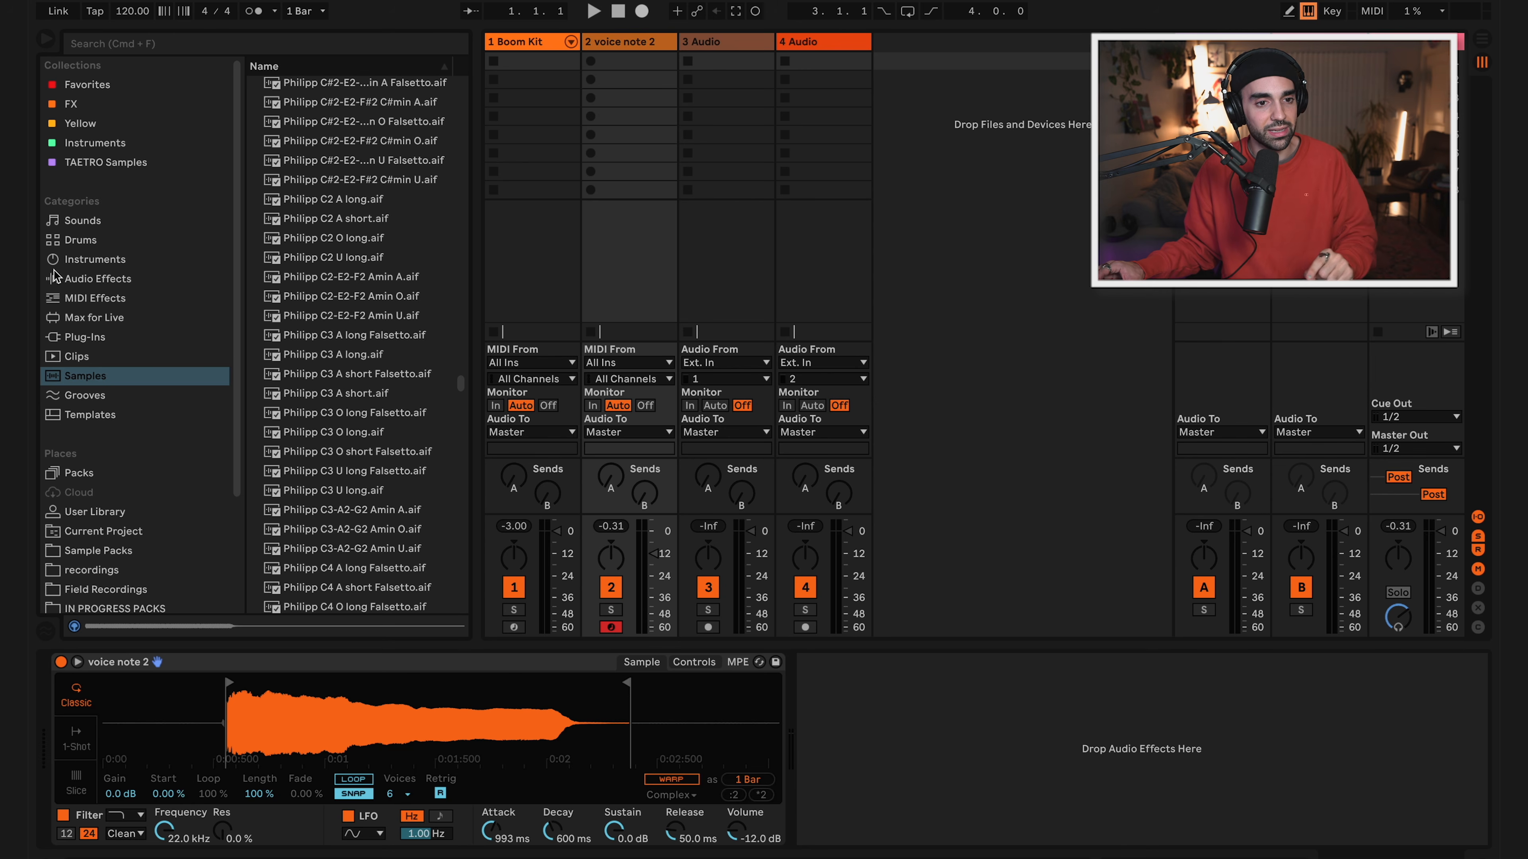
click(109, 283)
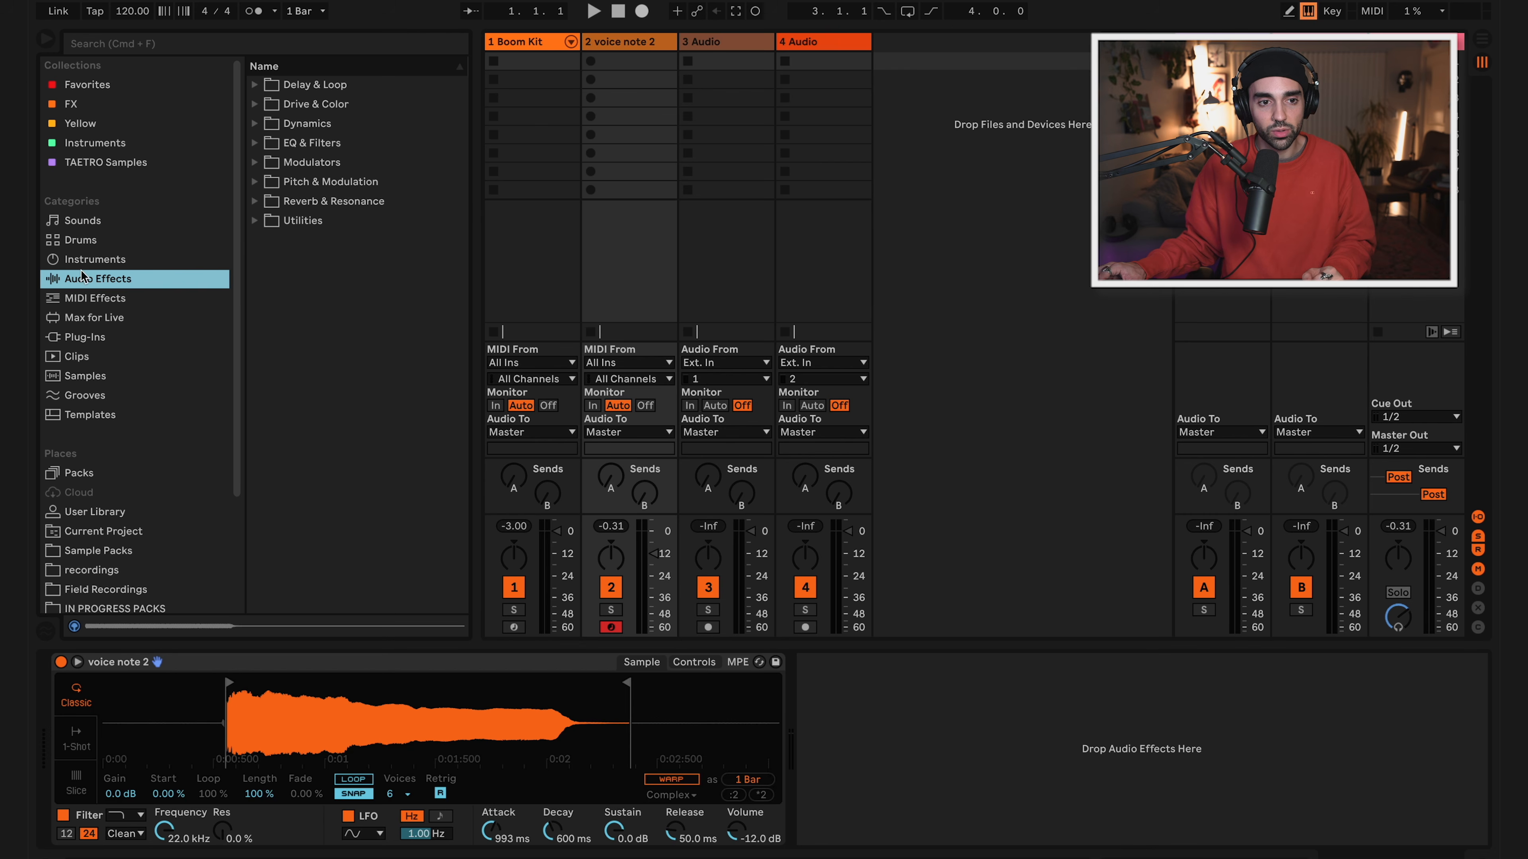
click(255, 222)
drag(298, 318, 850, 704)
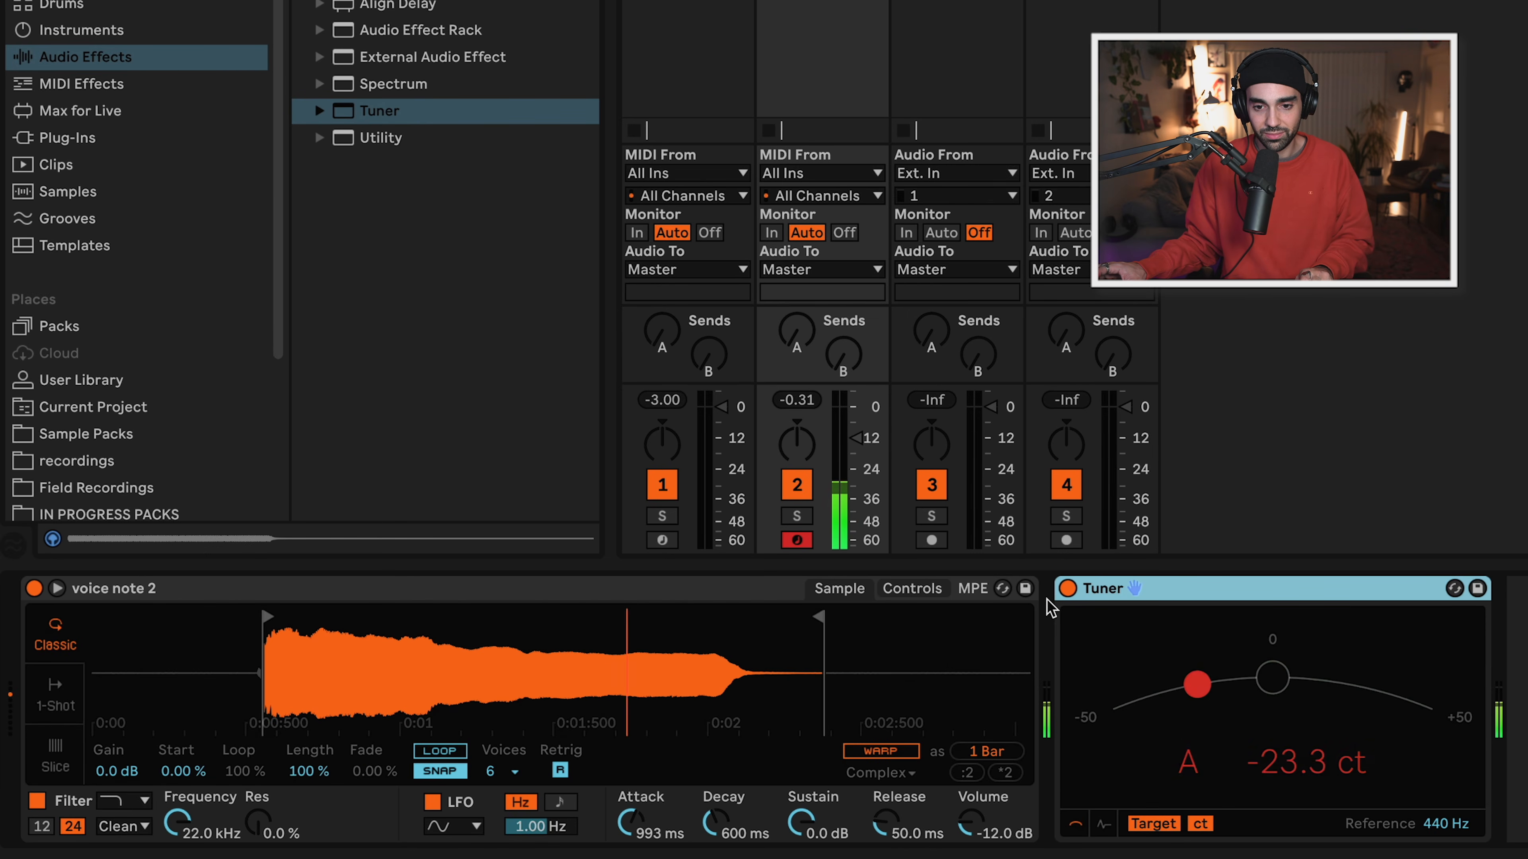
Tune the voice note to C by setting the transposition to +5 st and the detune to +17 ct.
click(935, 596)
click(899, 755)
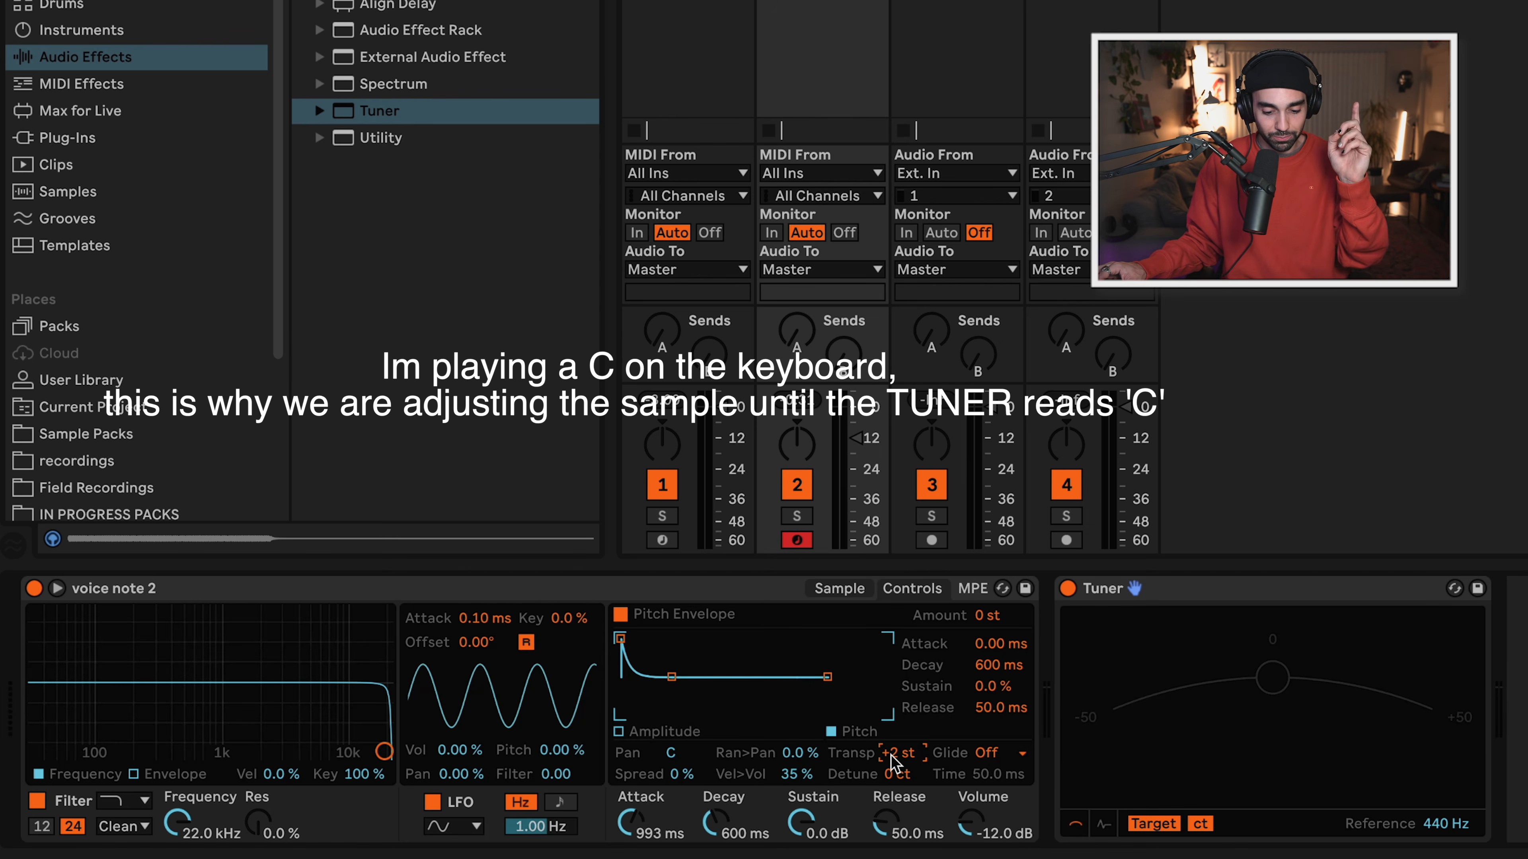
key(Up)
key(Up)
key(Up)
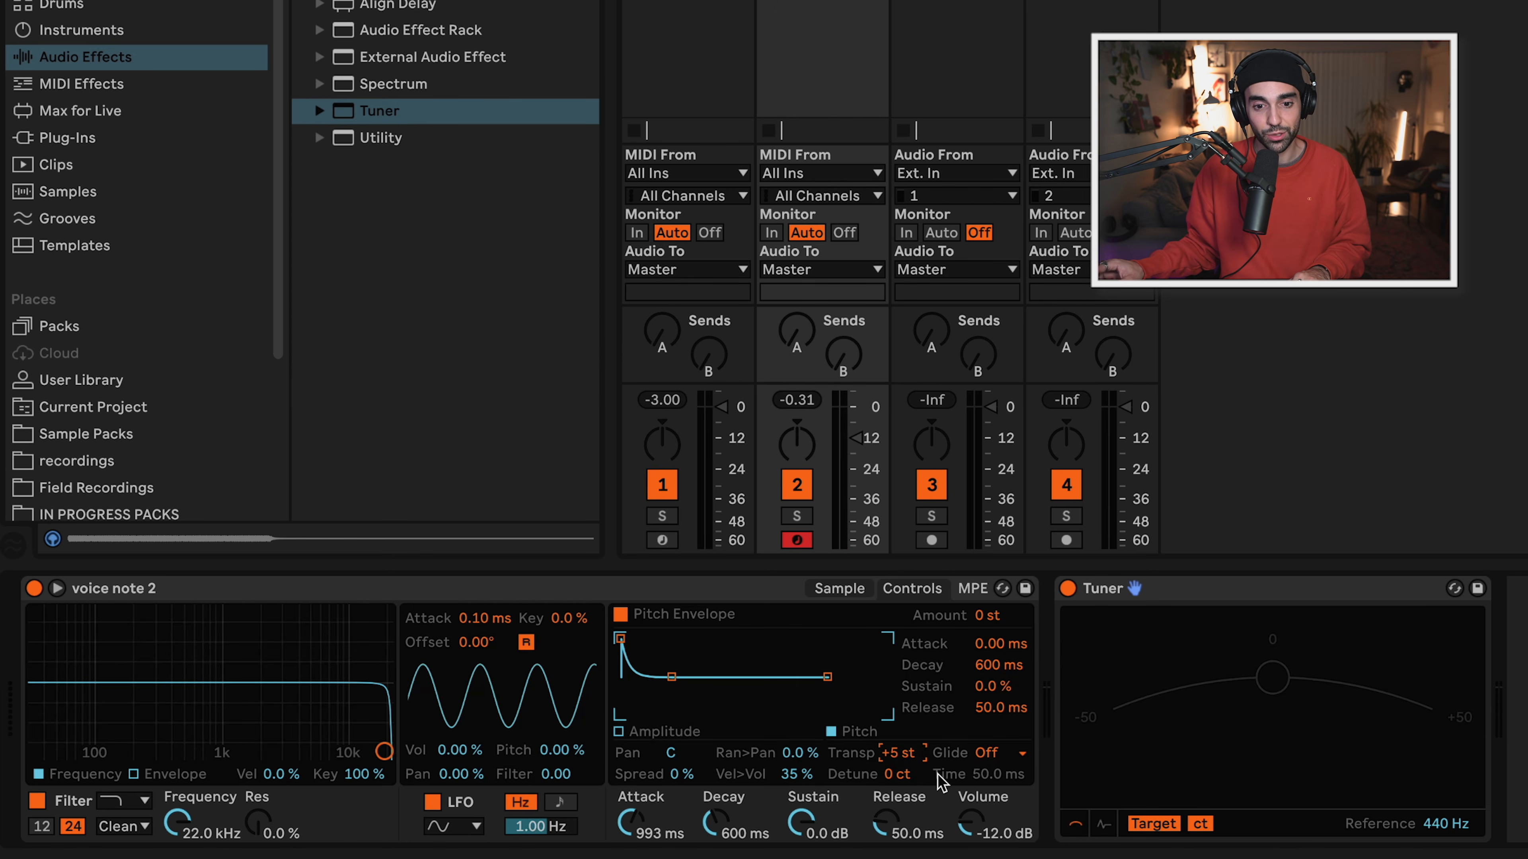
drag(898, 775, 897, 770)
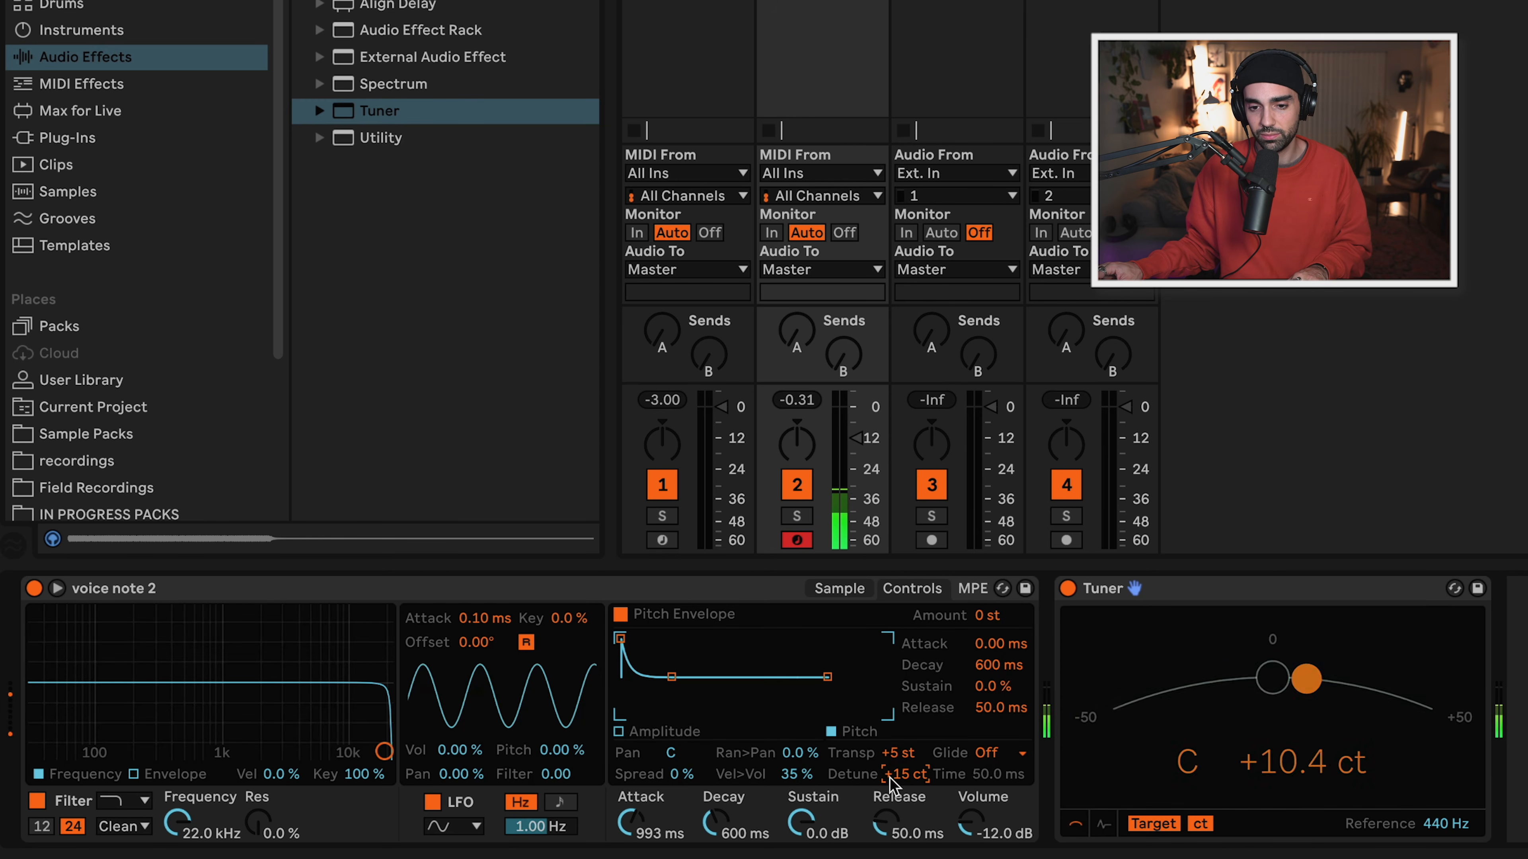
drag(890, 778, 890, 773)
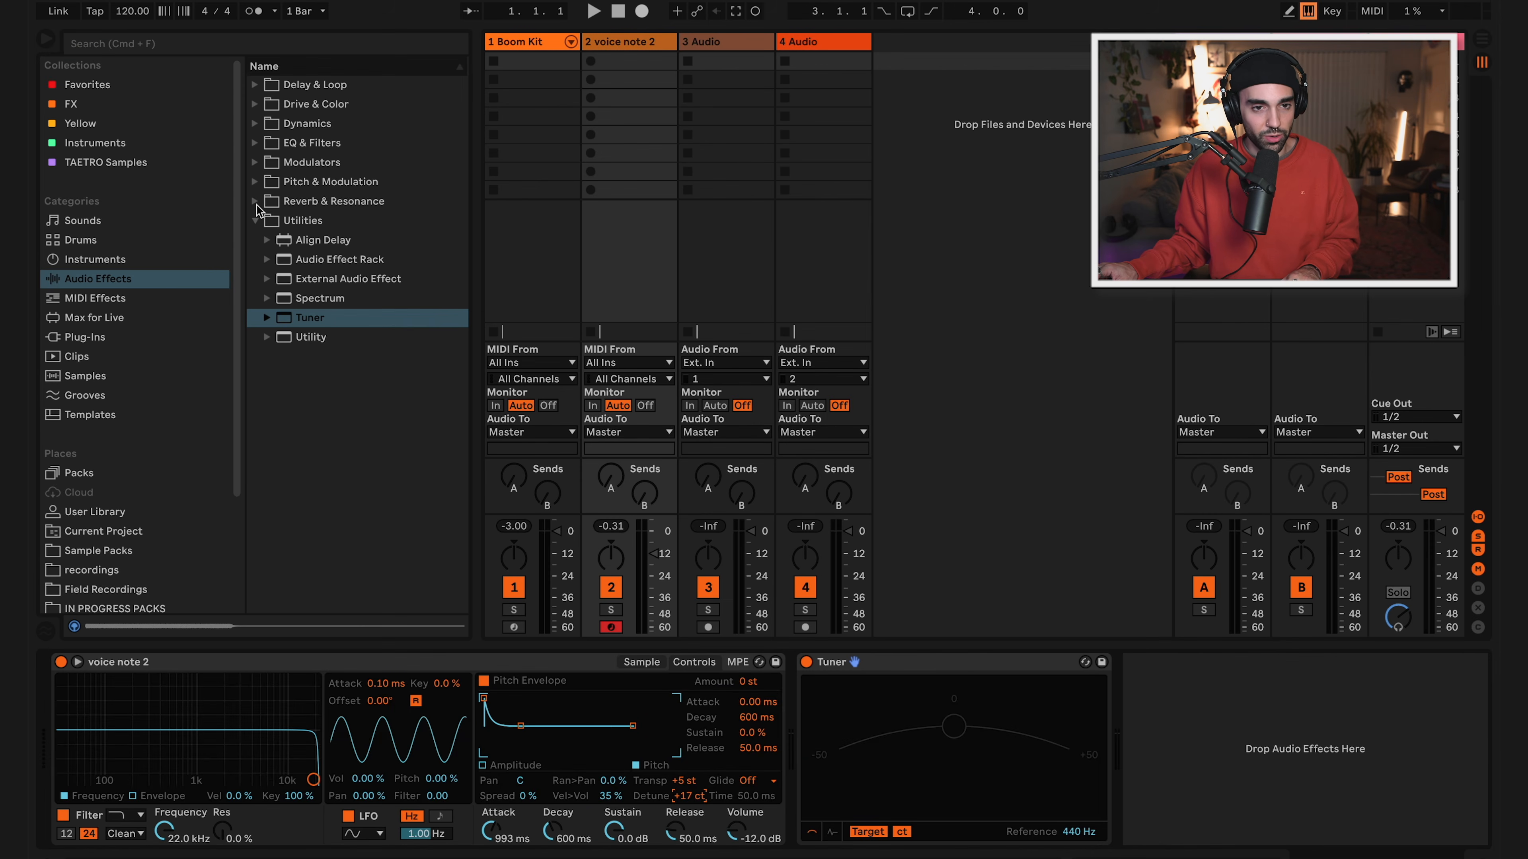
Add a Reverb after the Tuner with a 3.02 s decay, and fold the Reverb while leaving the Tuner unfolded.
click(255, 201)
drag(317, 280, 1214, 713)
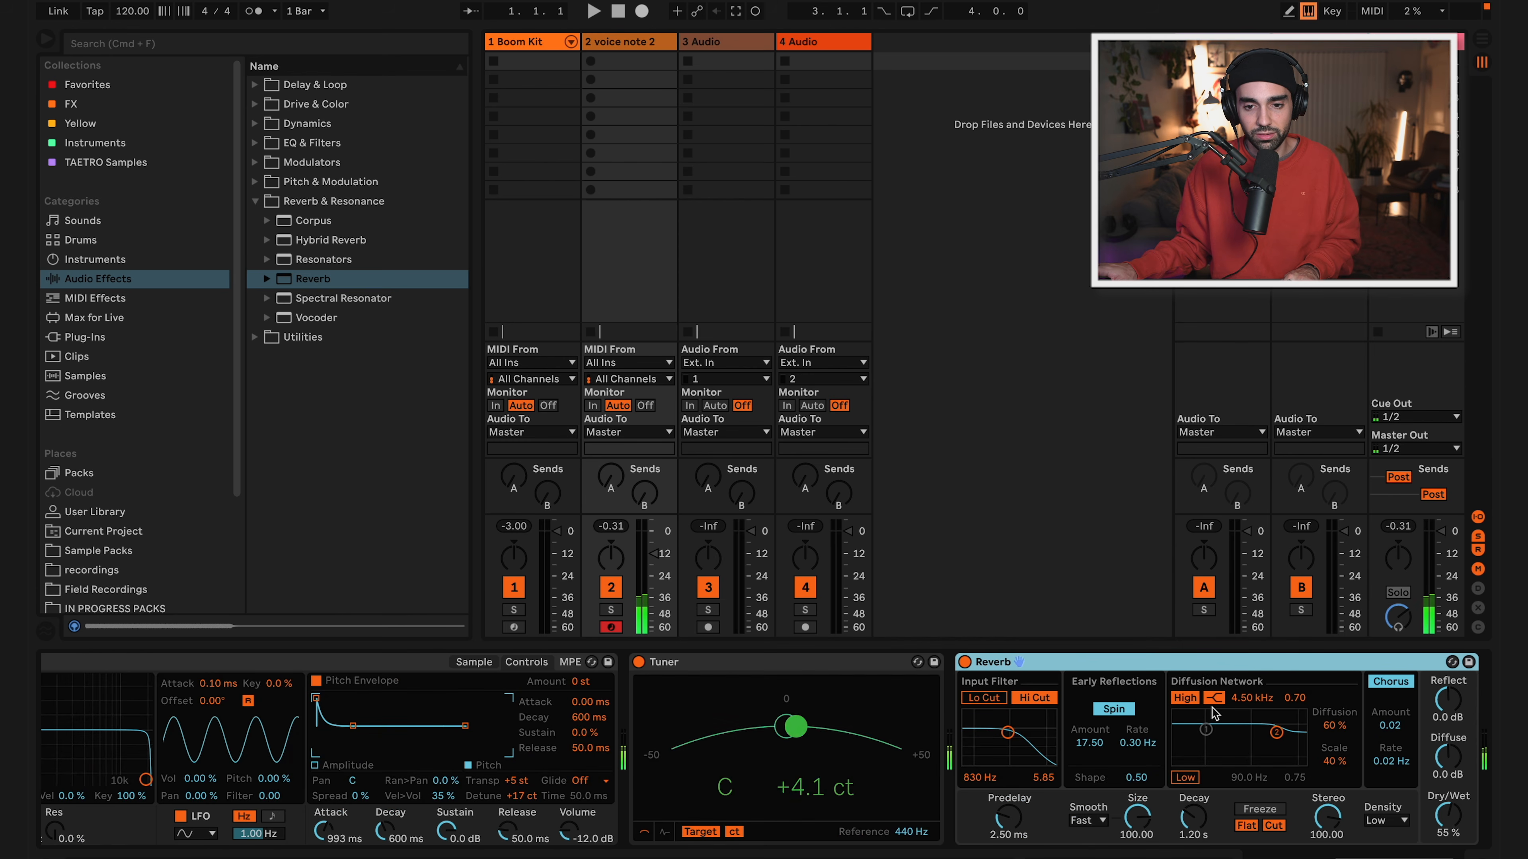
drag(1192, 817, 1193, 797)
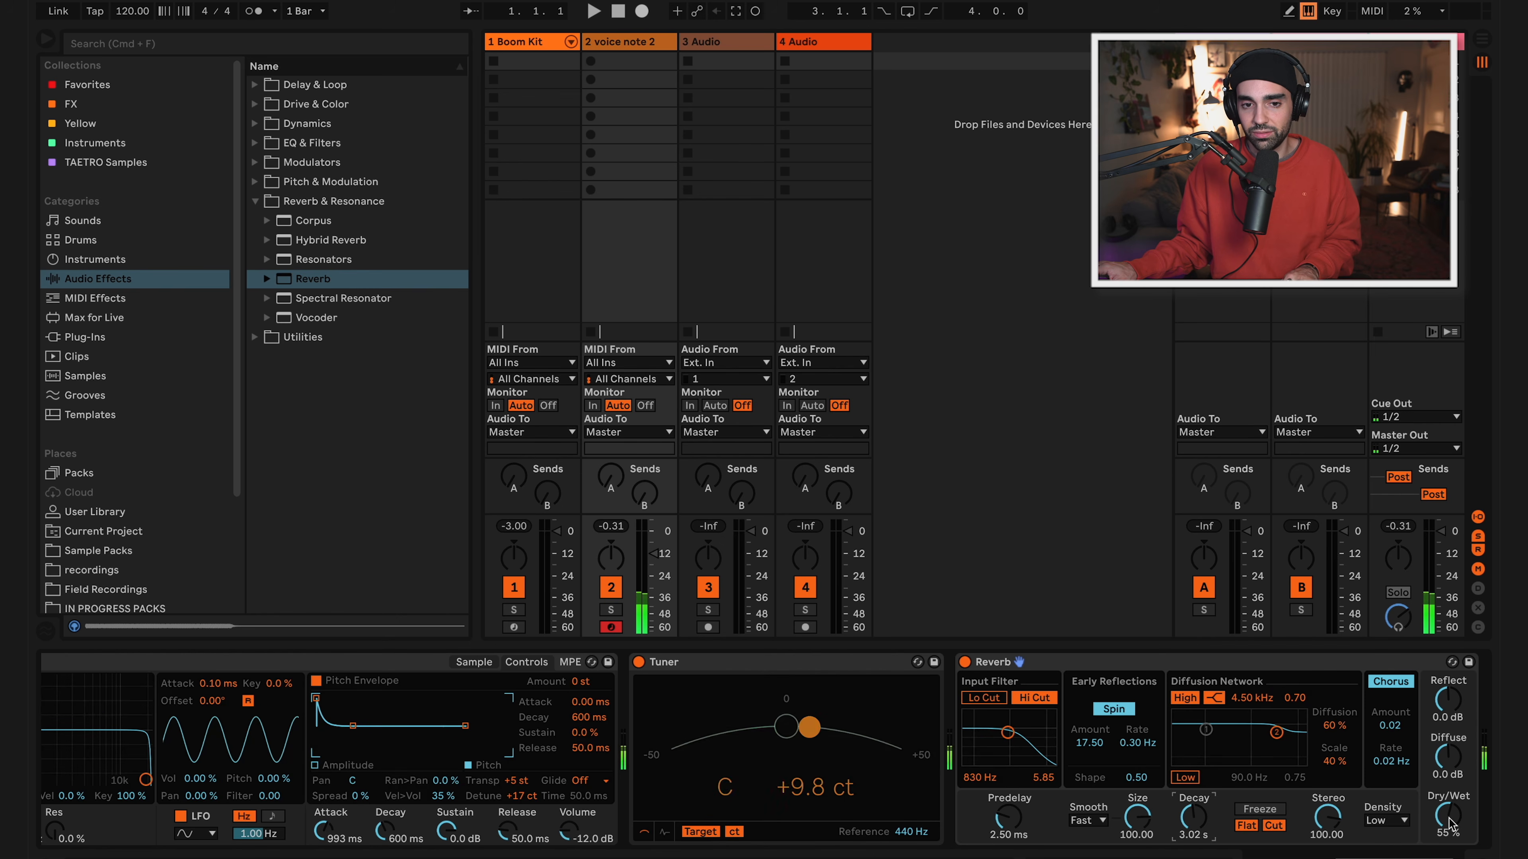
double_click(1101, 663)
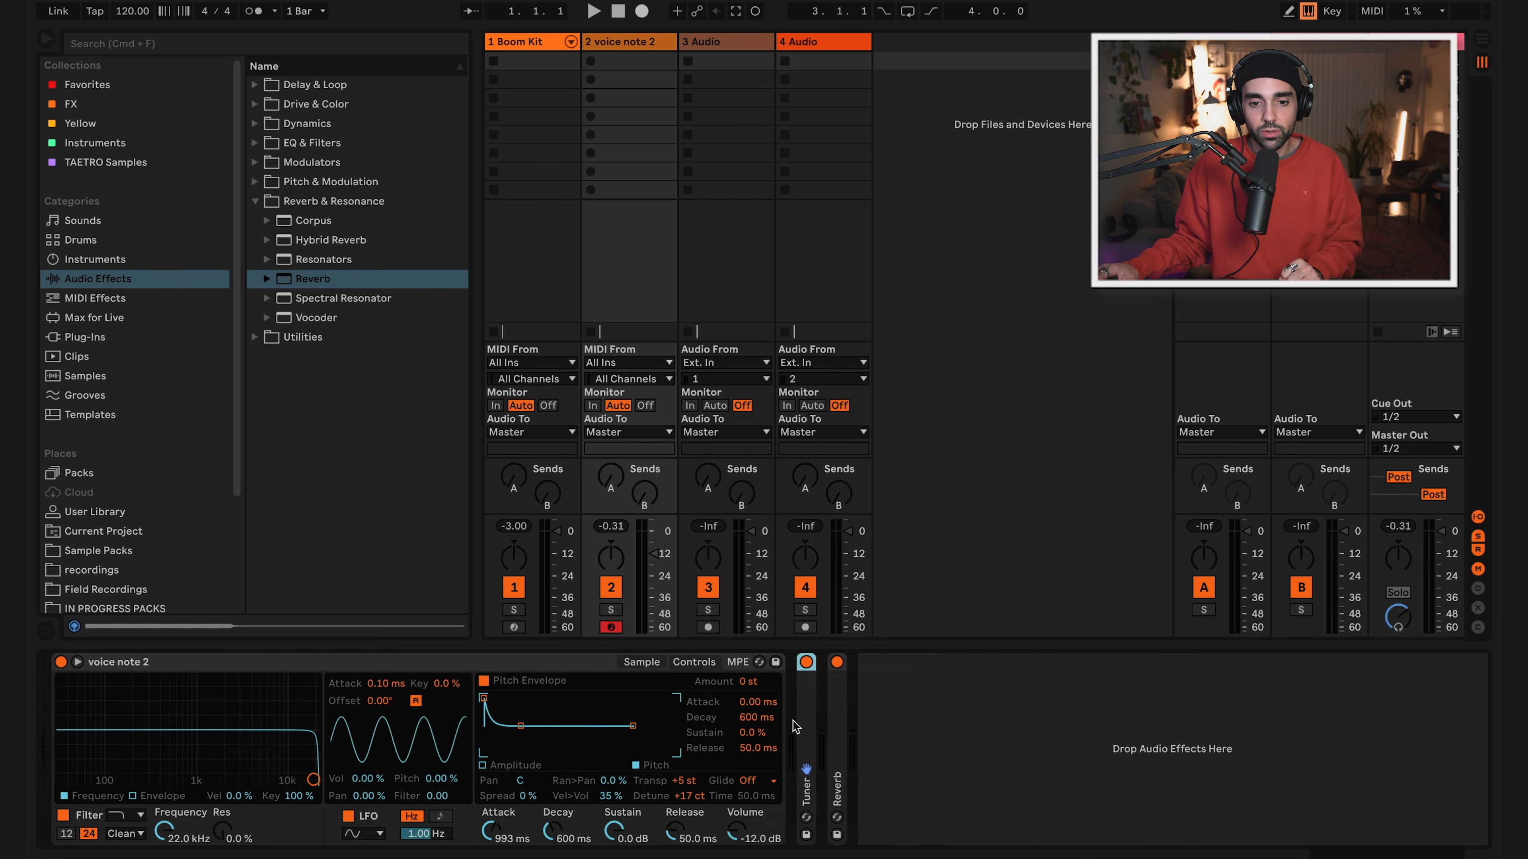
click(805, 718)
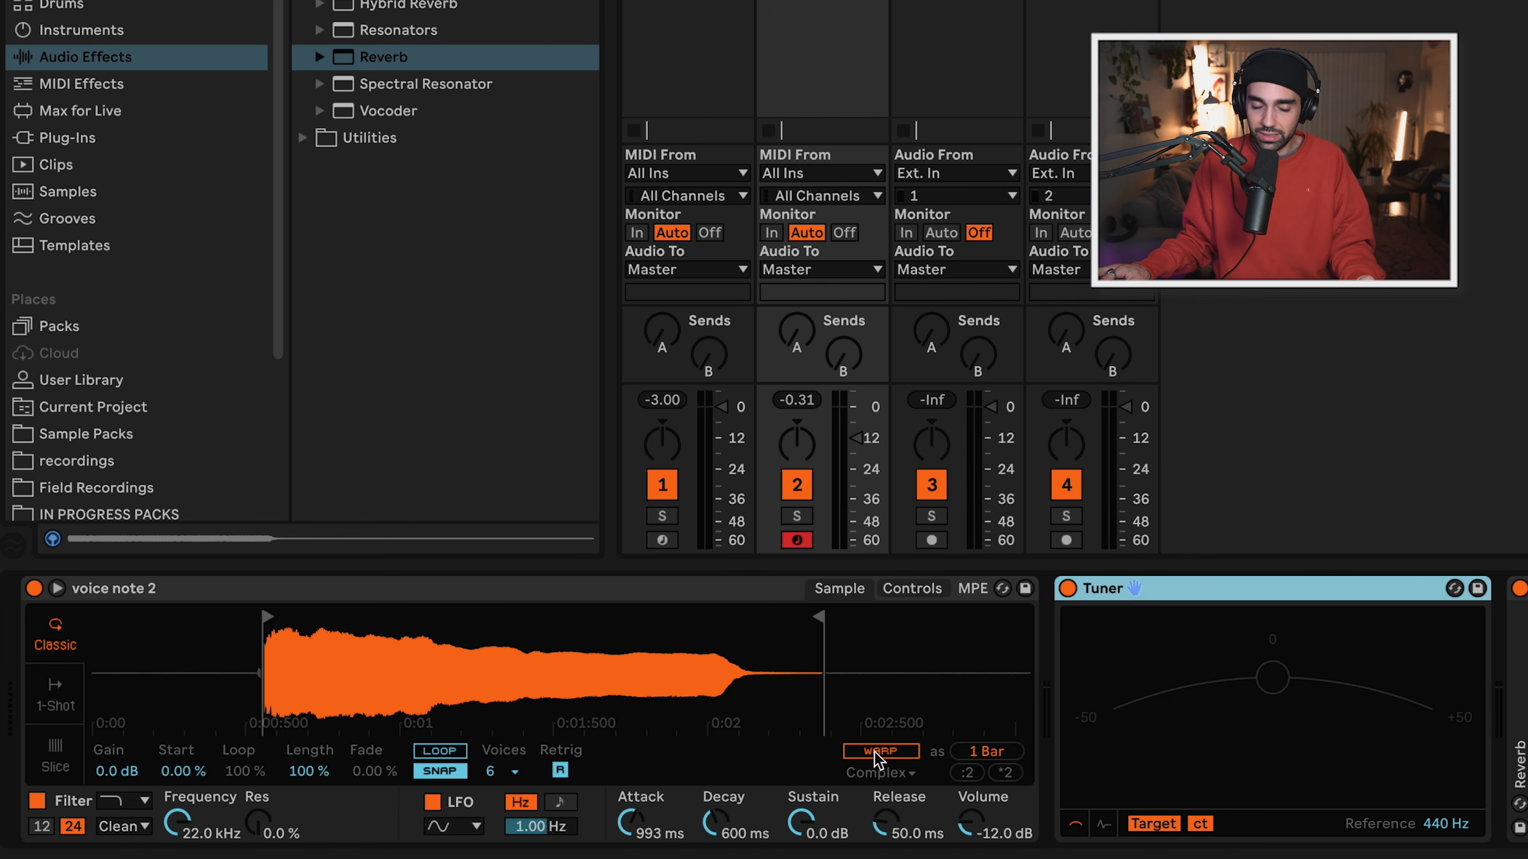
Warp the voice note in Tones mode, comparing it with warping off before turning Warp back on.
click(875, 751)
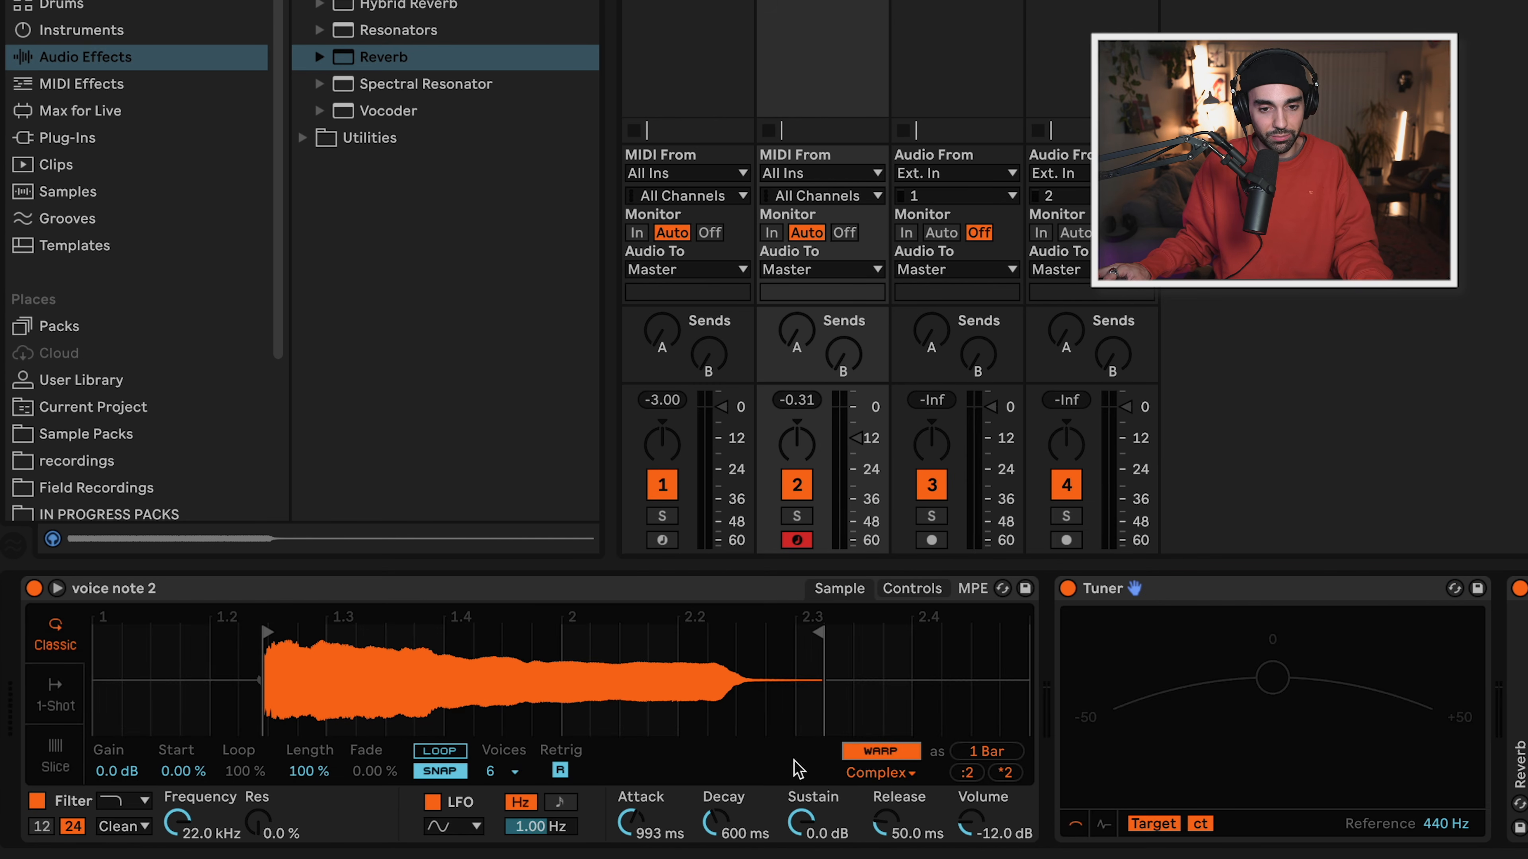
click(868, 774)
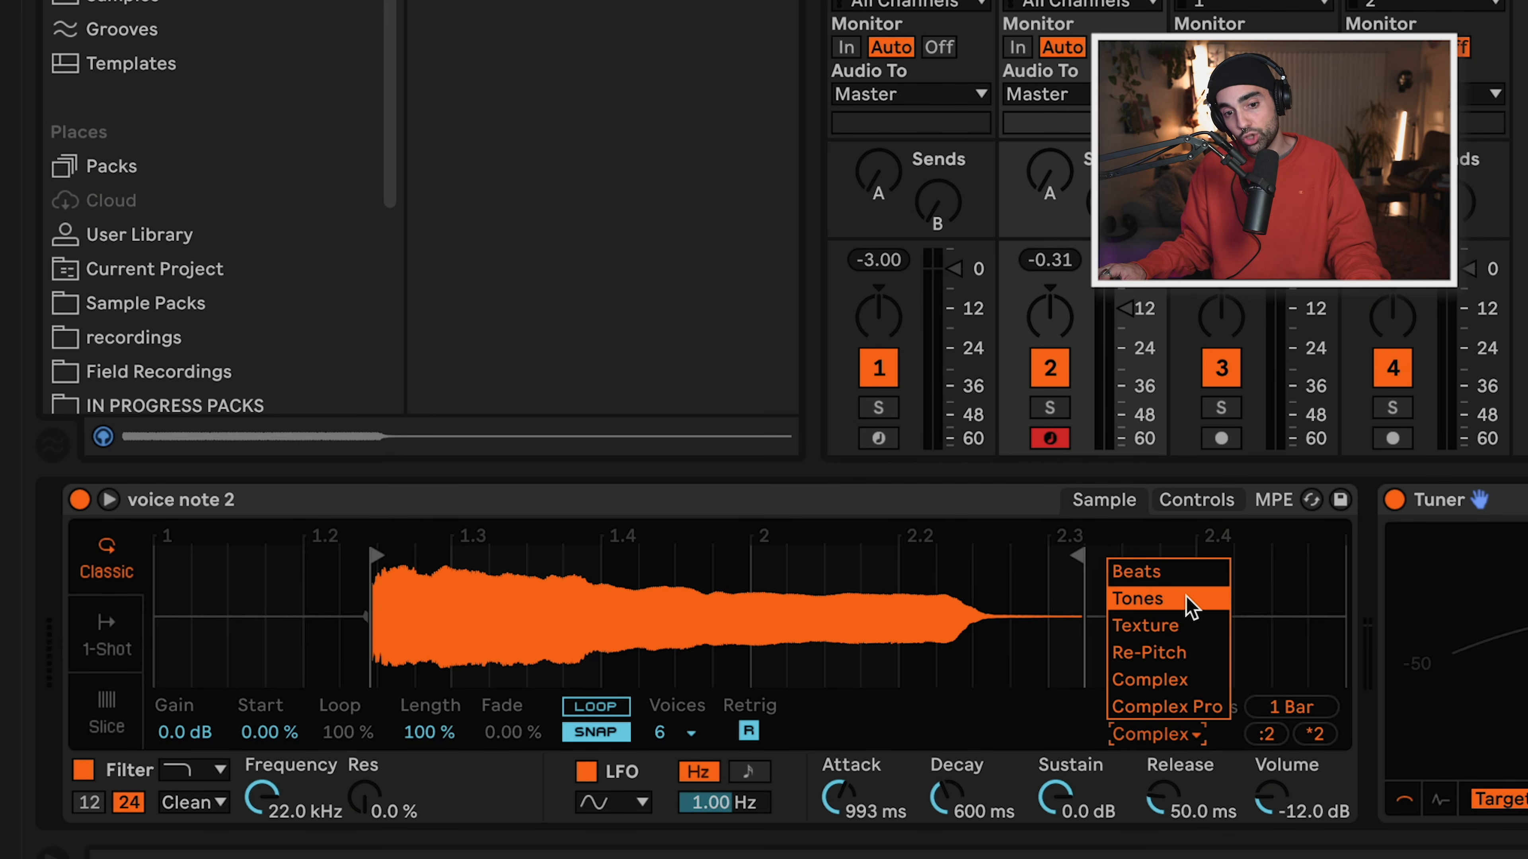
click(1191, 602)
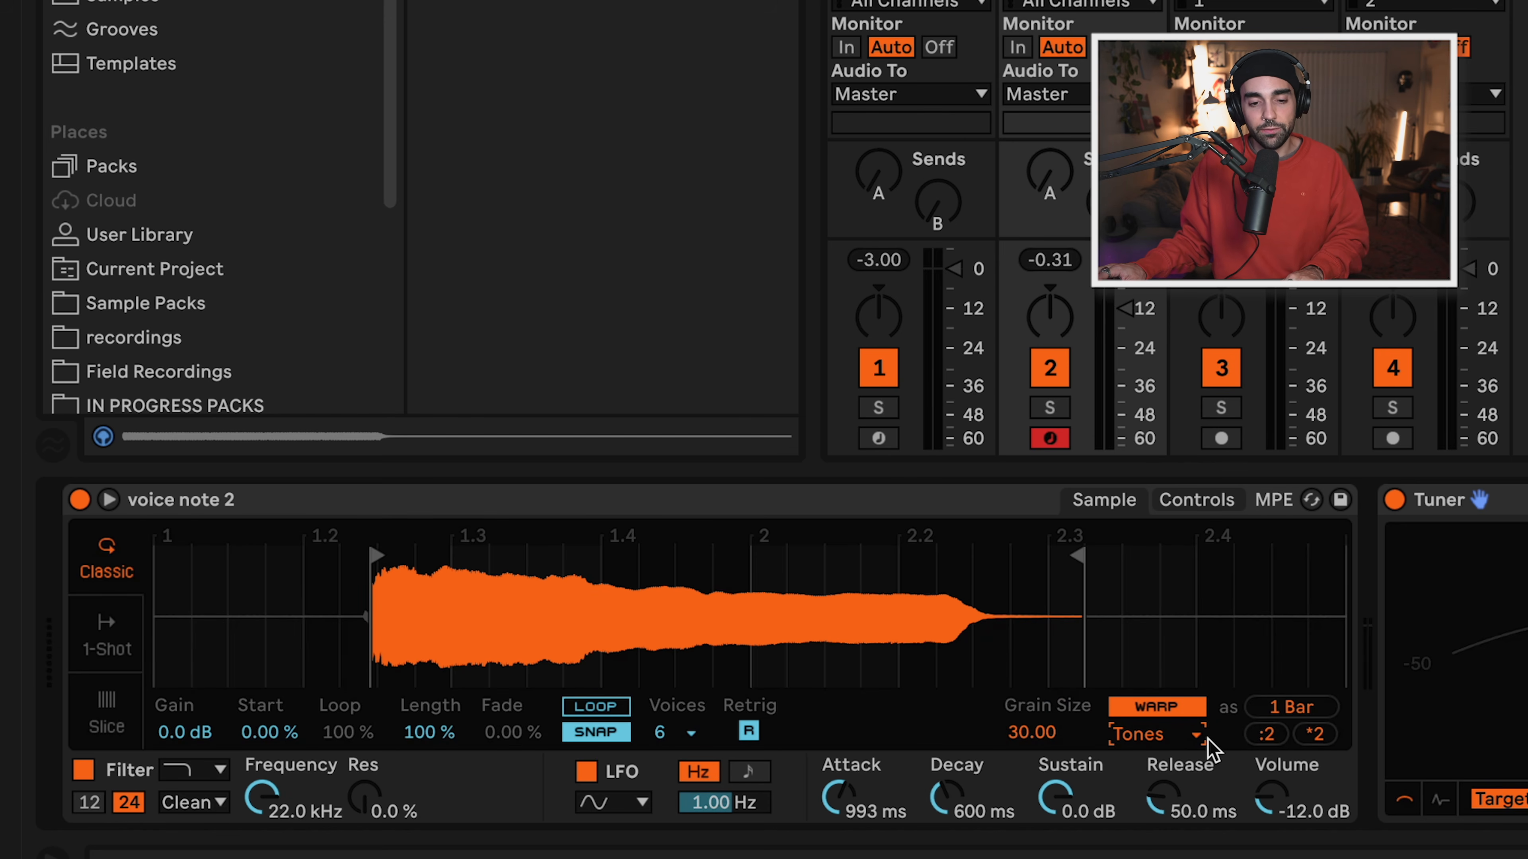
click(1155, 709)
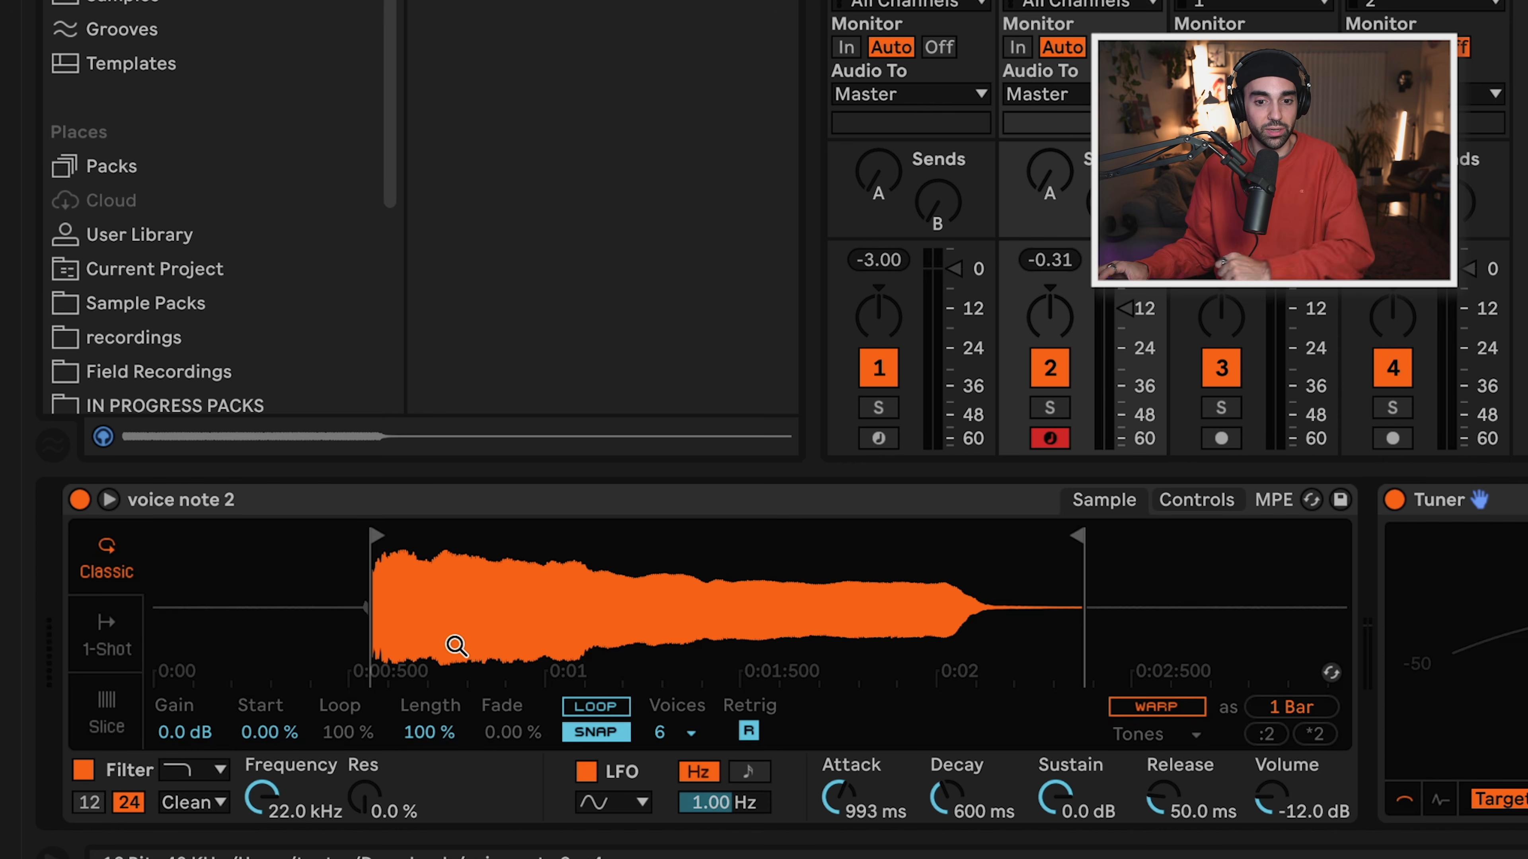
click(1140, 713)
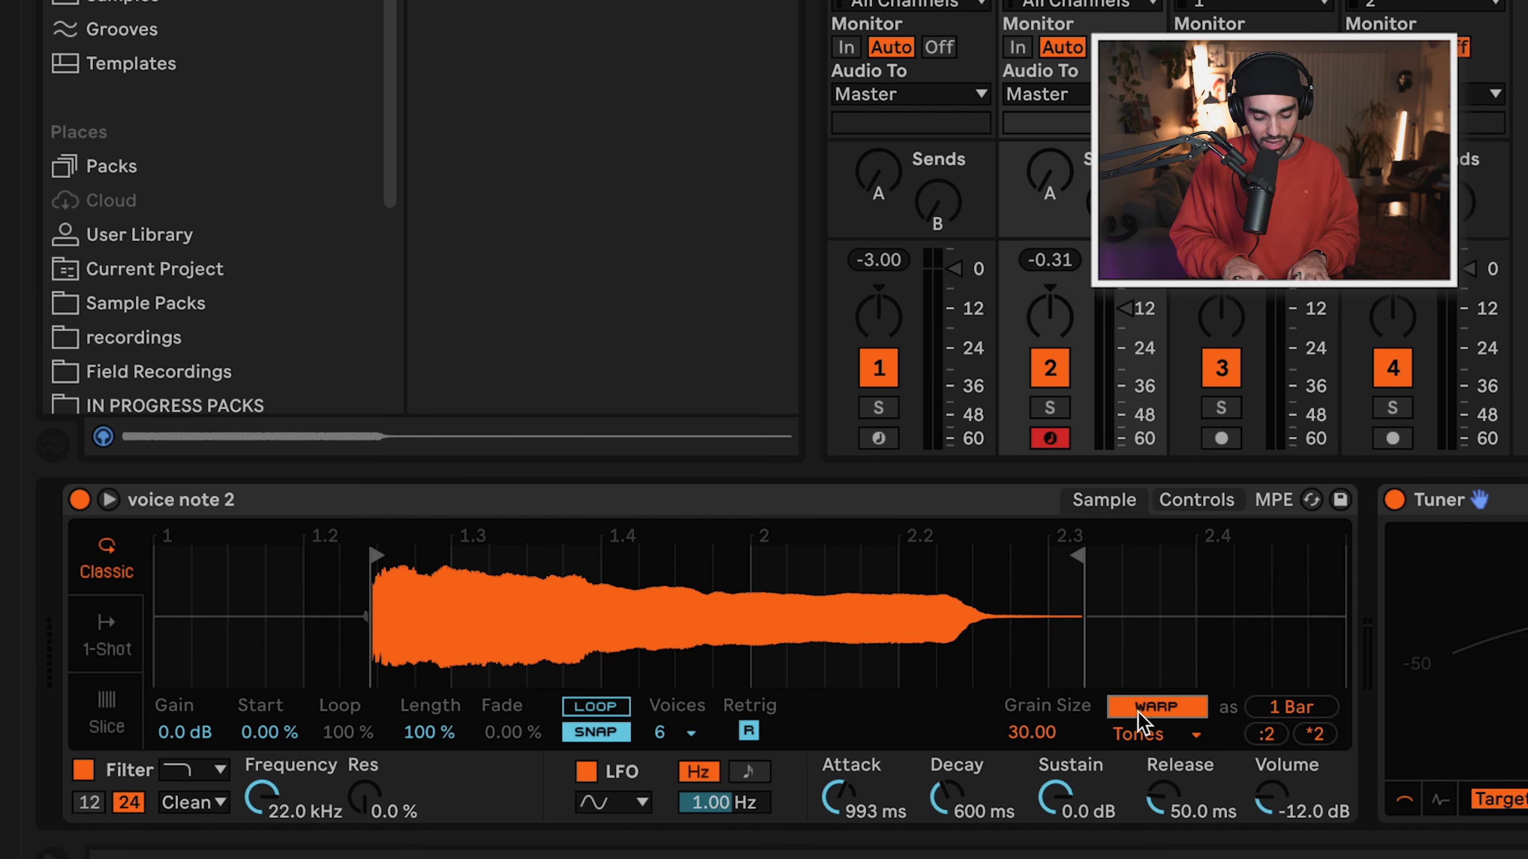
Select an empty clip slot on the 3 Audio track and search the Samples category for "hihat".
key(a)
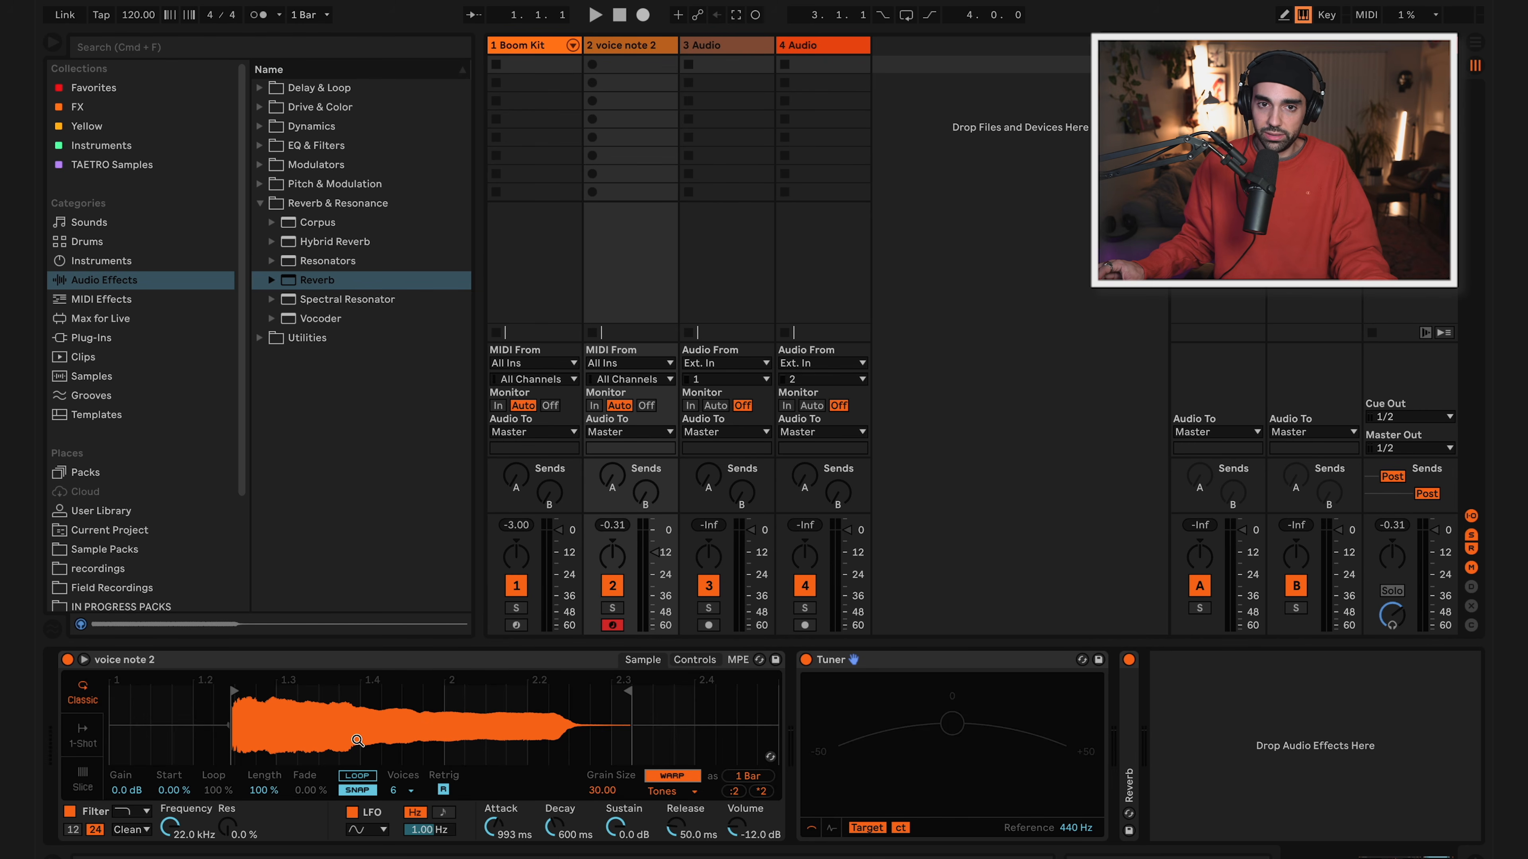
click(729, 65)
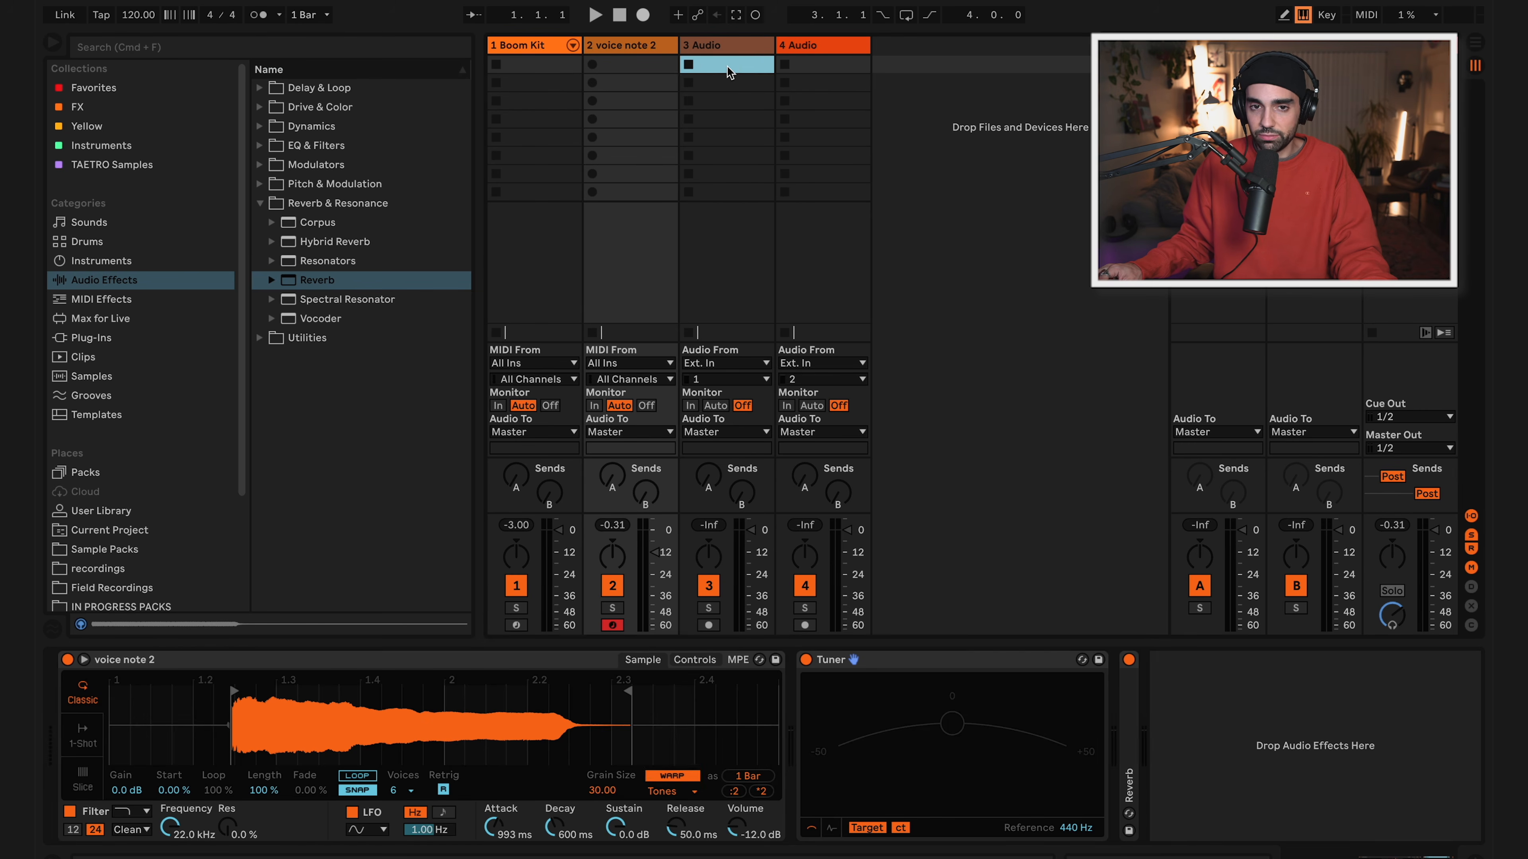
click(726, 87)
click(726, 104)
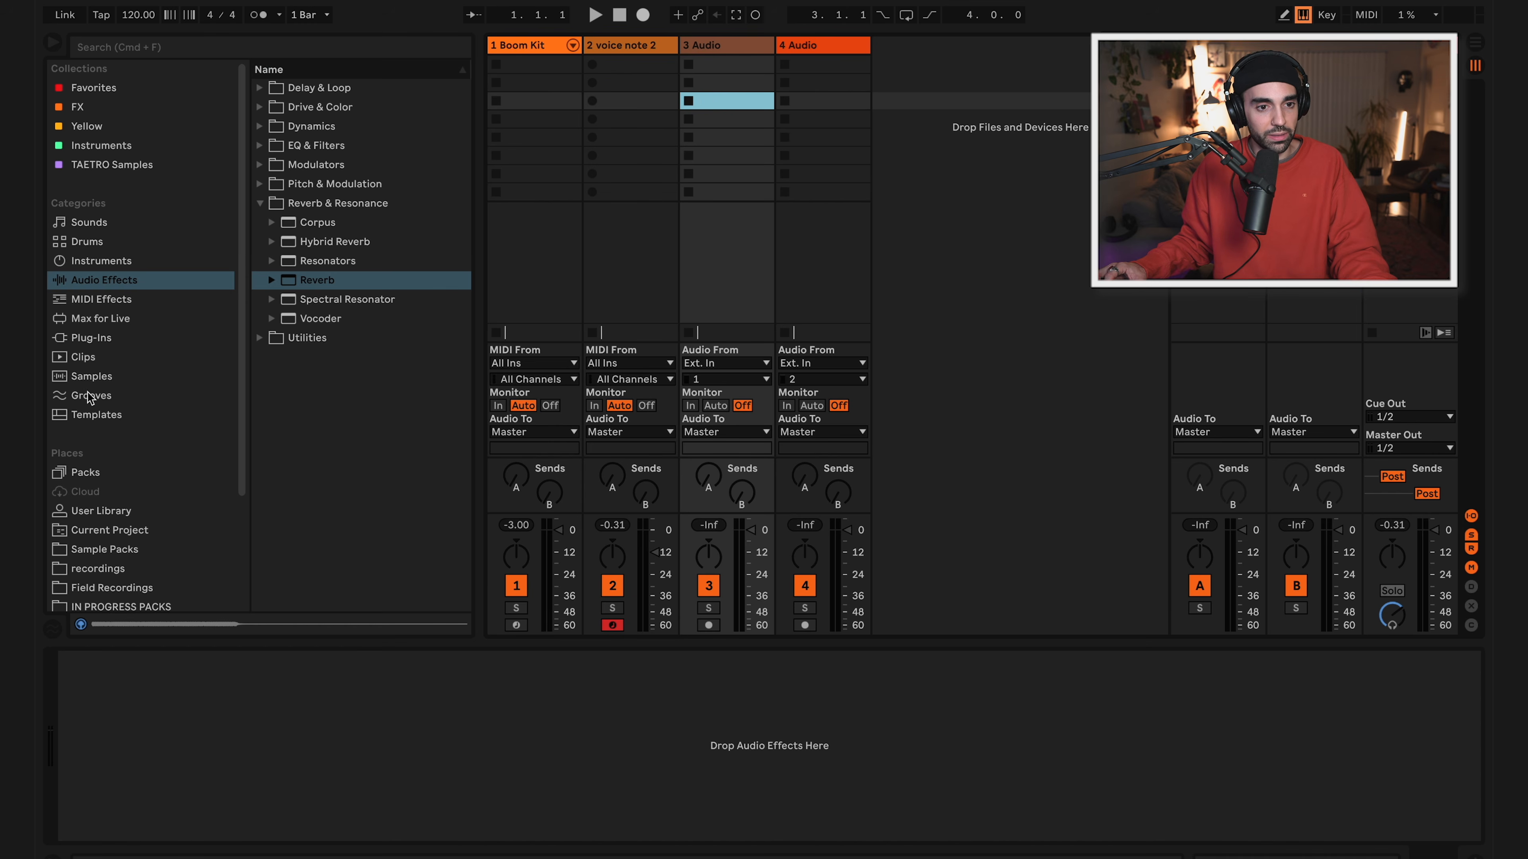
click(98, 381)
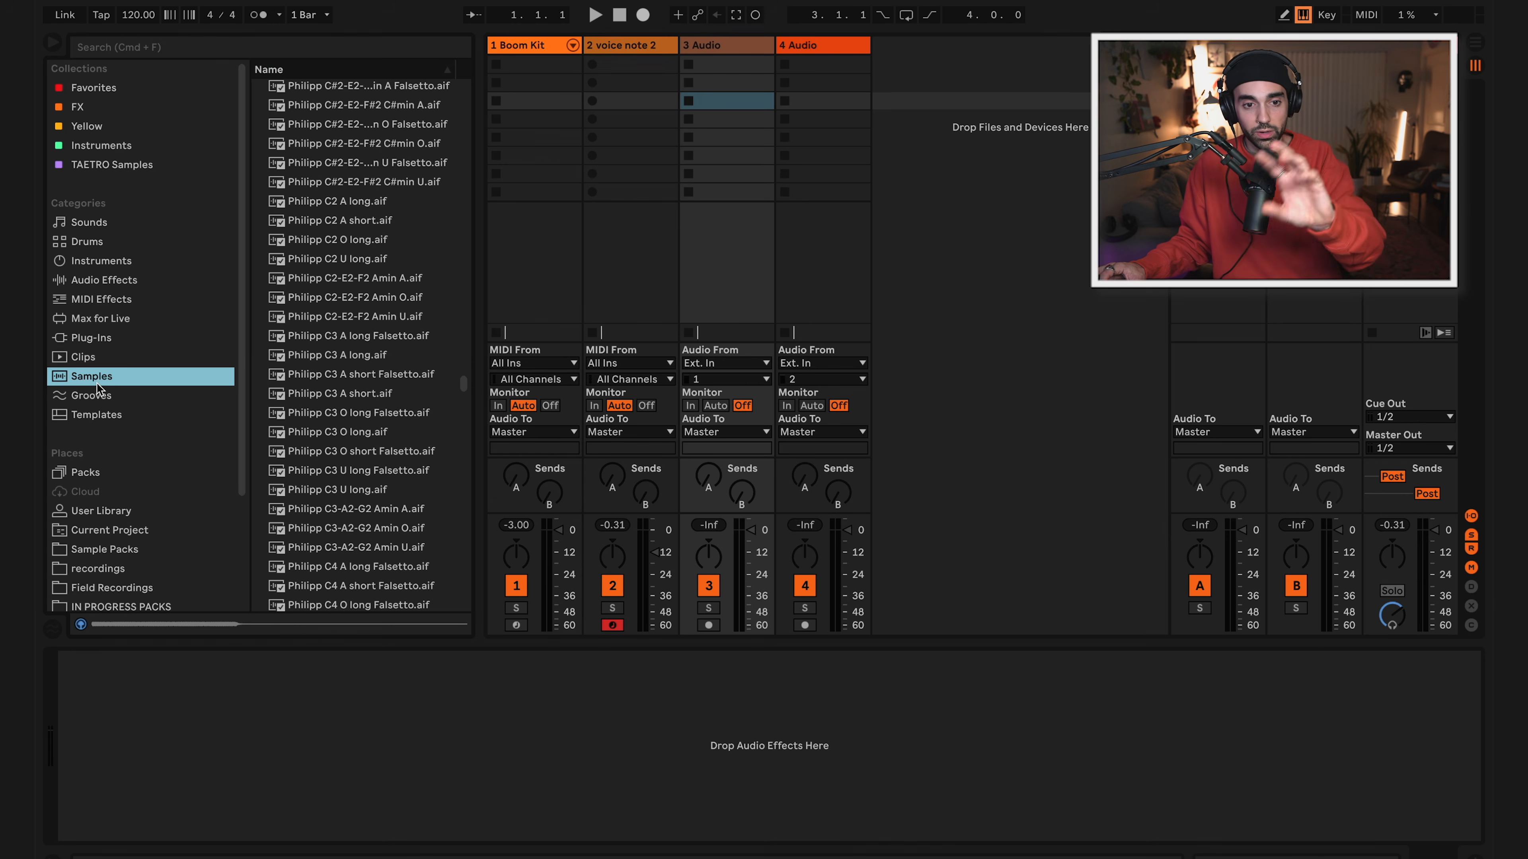
scroll(354, 333, down, 10)
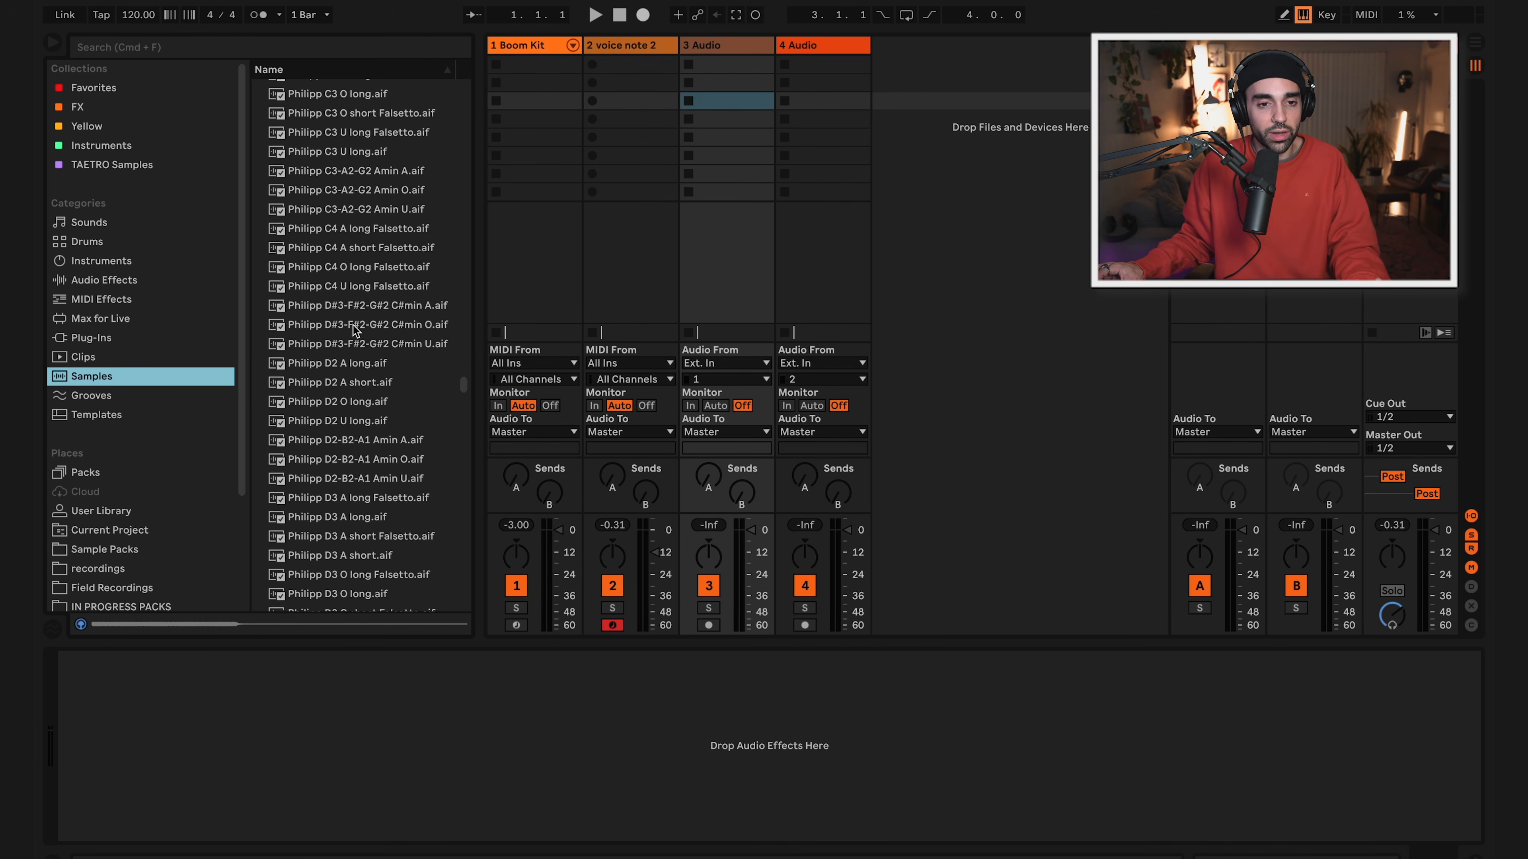
scroll(353, 332, down, 20)
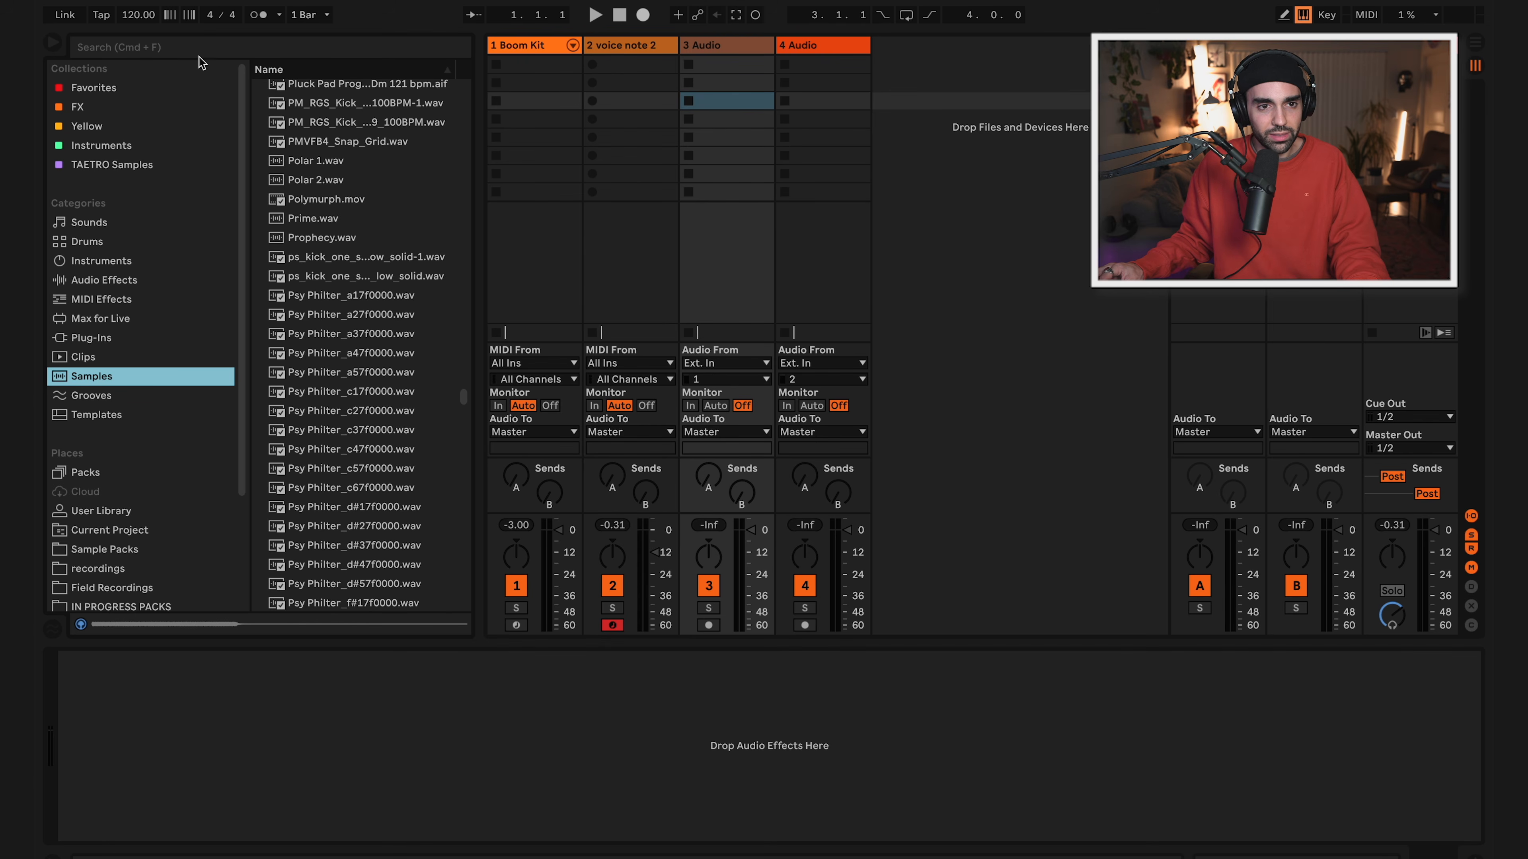
click(174, 46)
text(hihat)
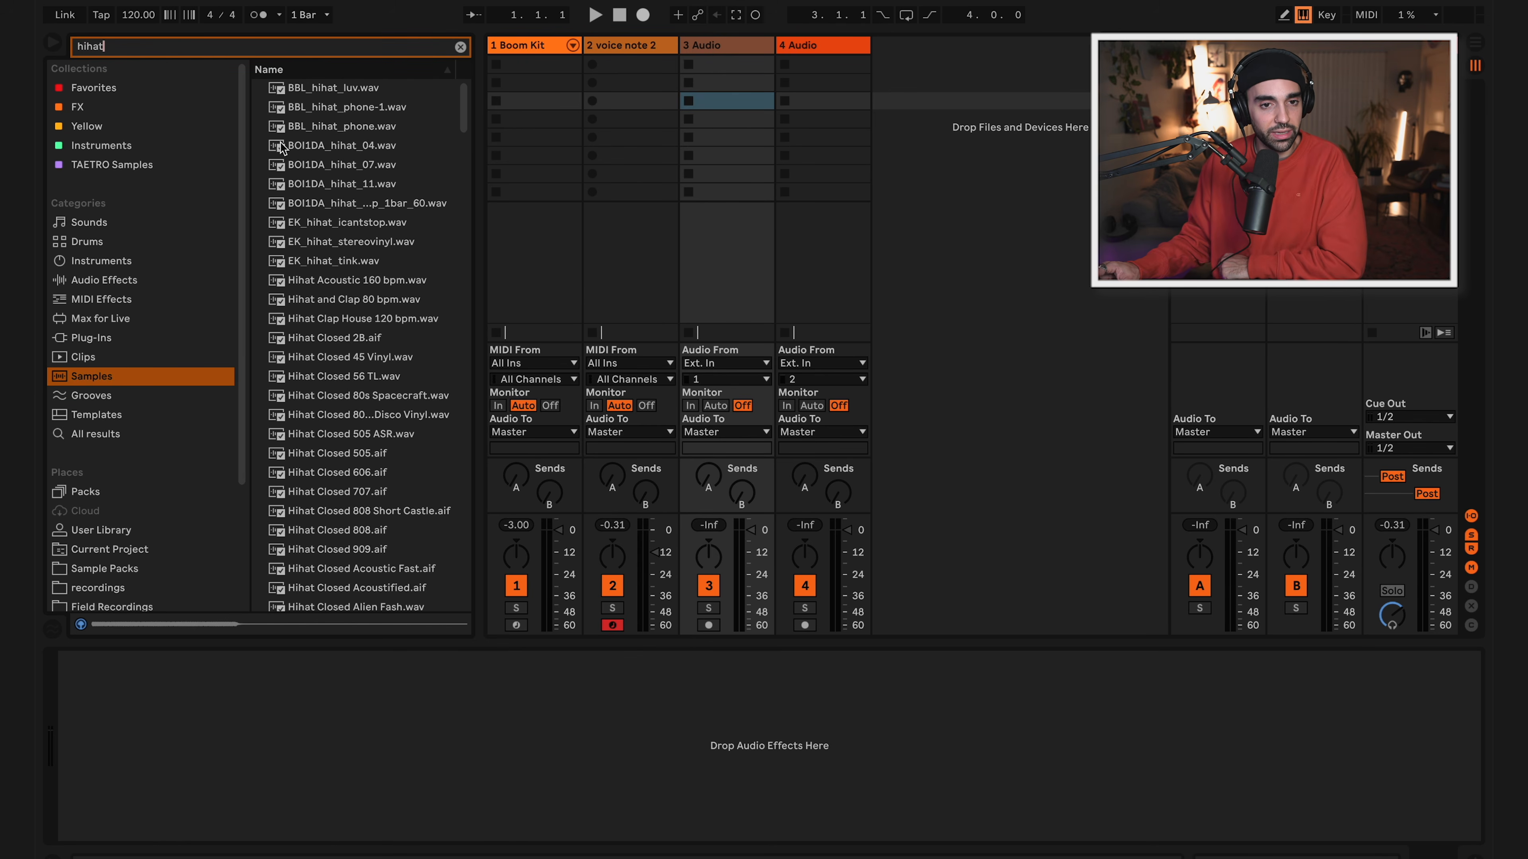
Preview hi-hat samples, then load Hihat Acoustic 160 bpm.wav into the first clip slot of track 3 and show its clip settings.
scroll(414, 244, down, 1)
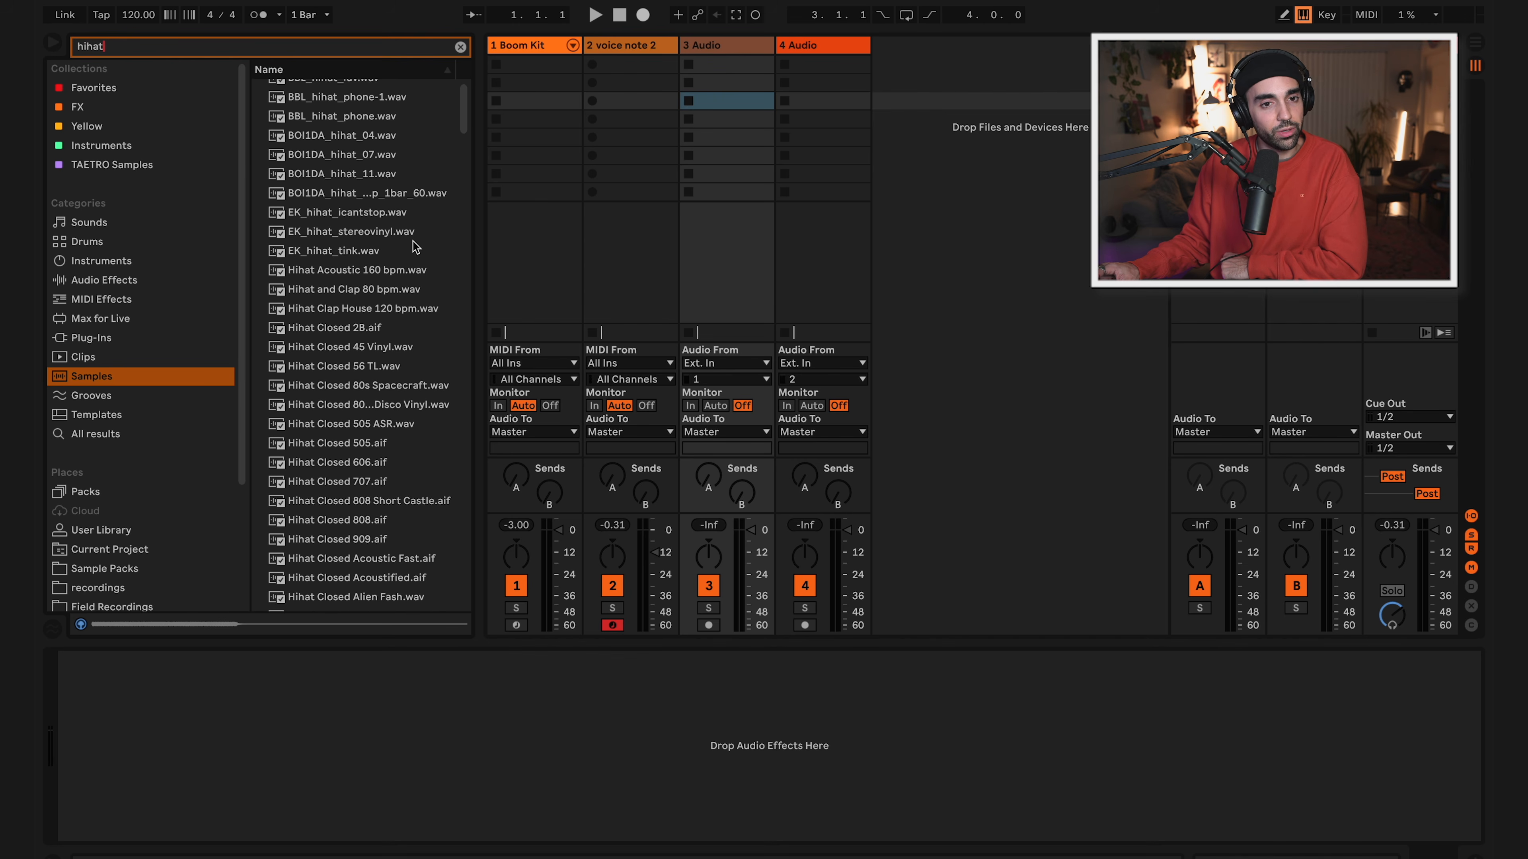
click(345, 155)
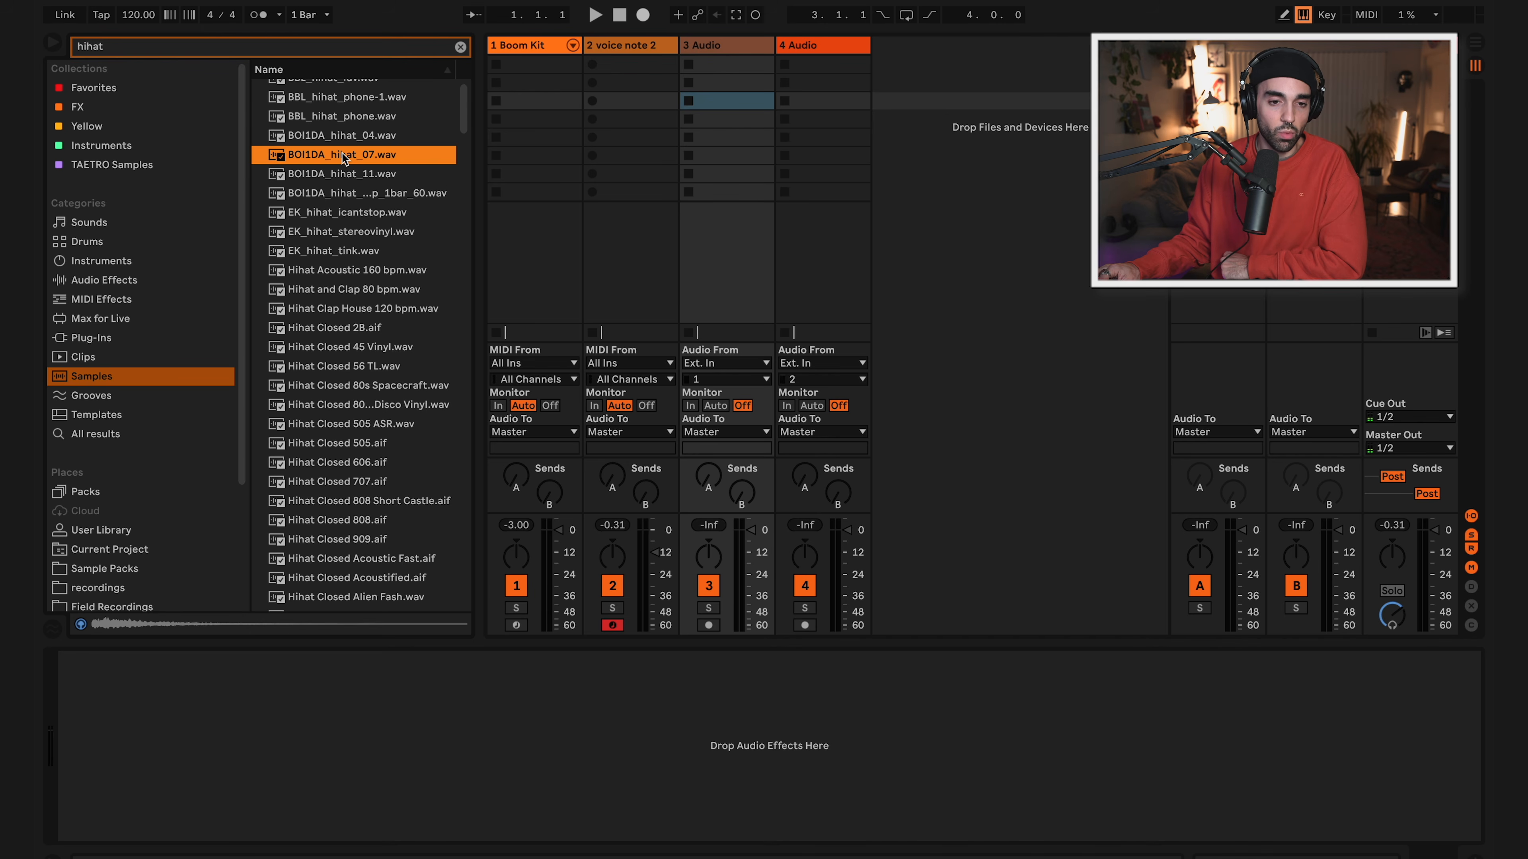
scroll(352, 193, down, 4)
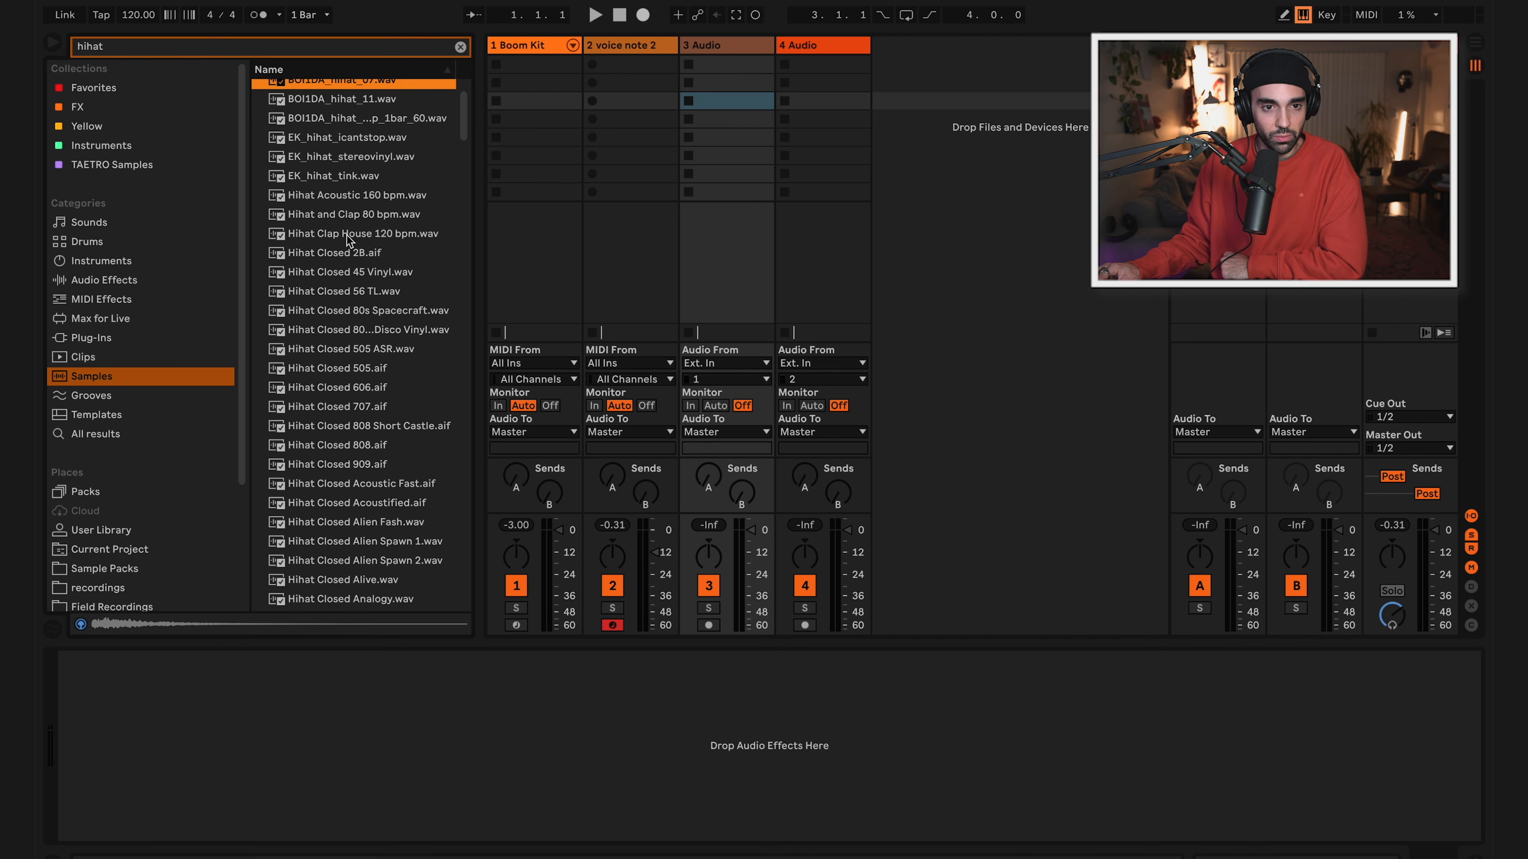
click(347, 235)
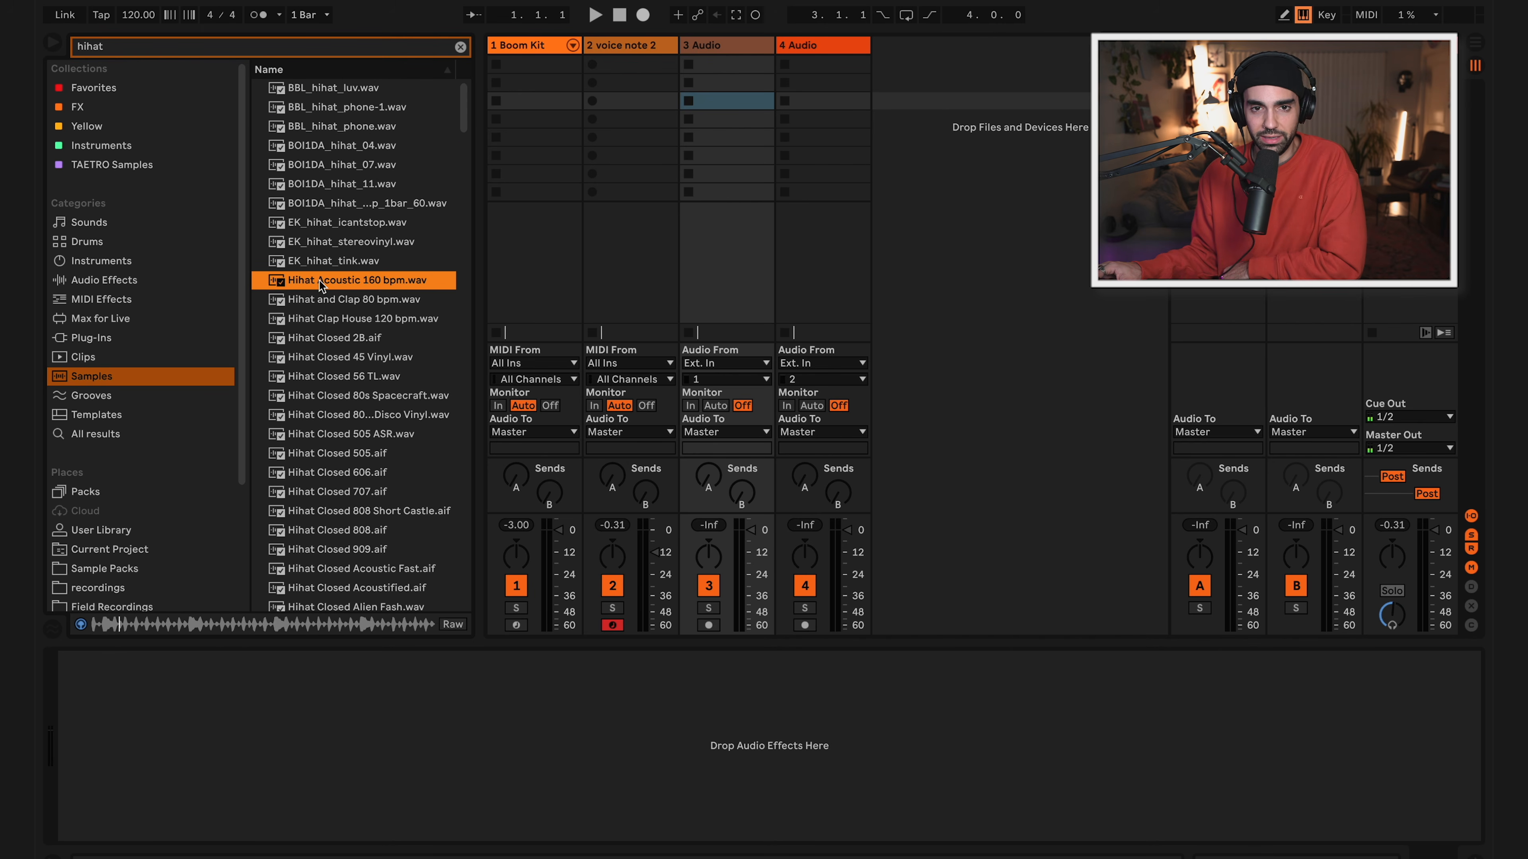
drag(323, 281, 705, 71)
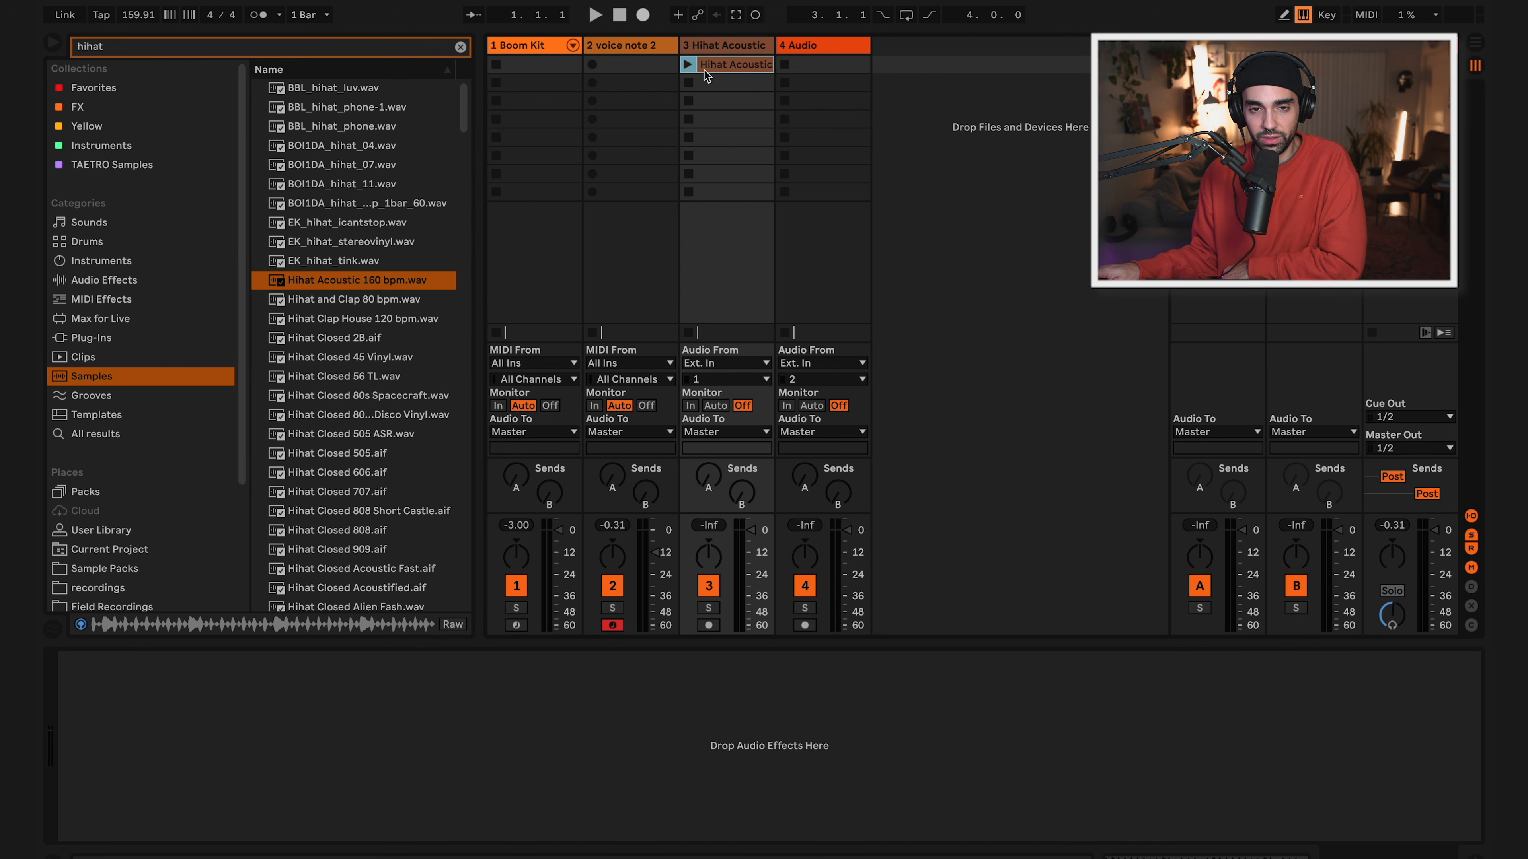
double_click(724, 65)
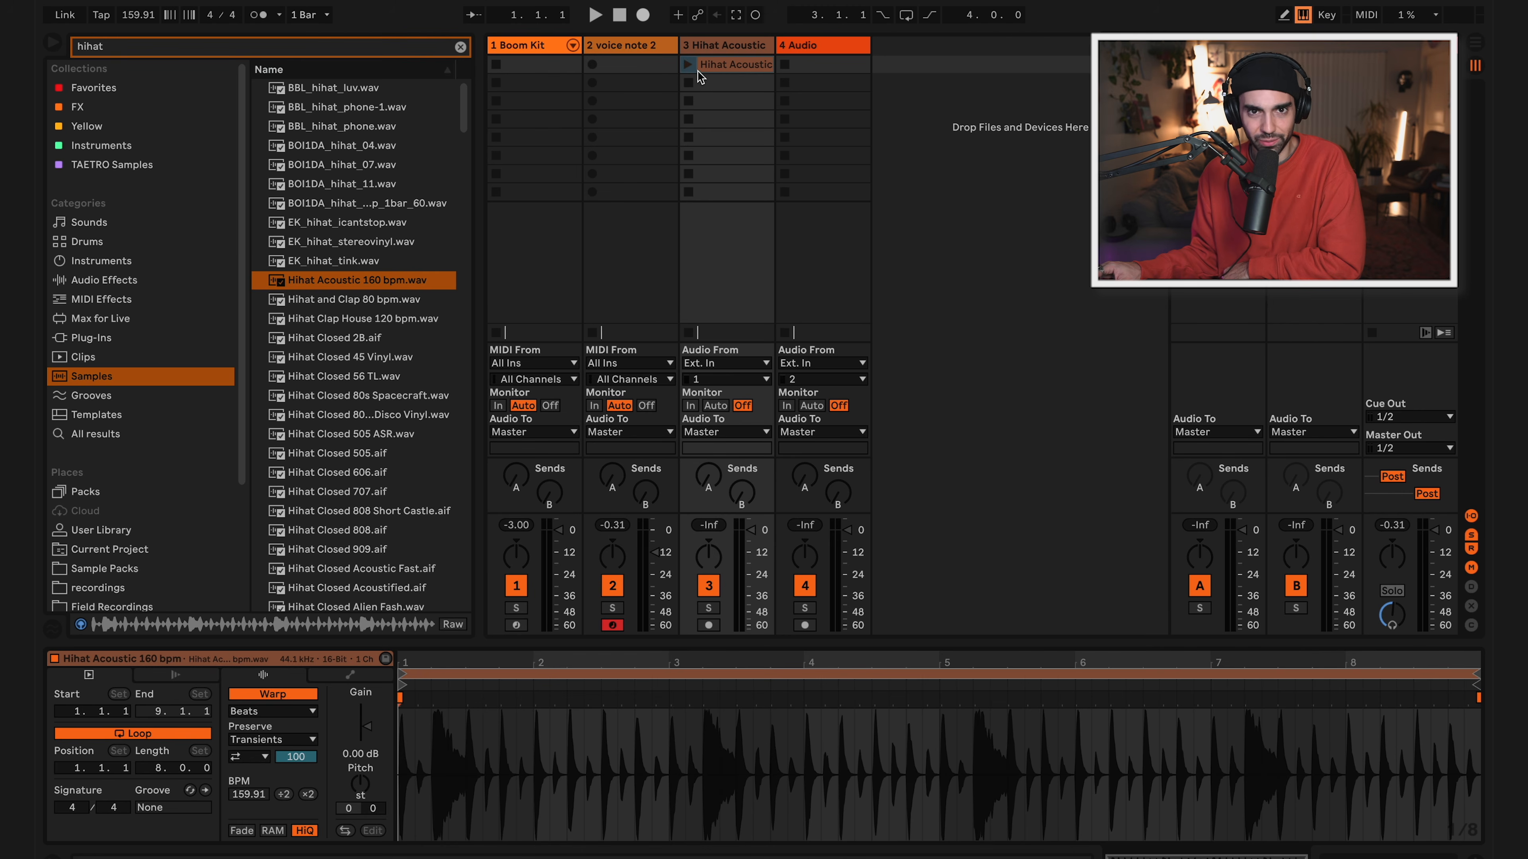
Play the hi-hat clip, lower track 3's volume, and stop playback.
click(688, 65)
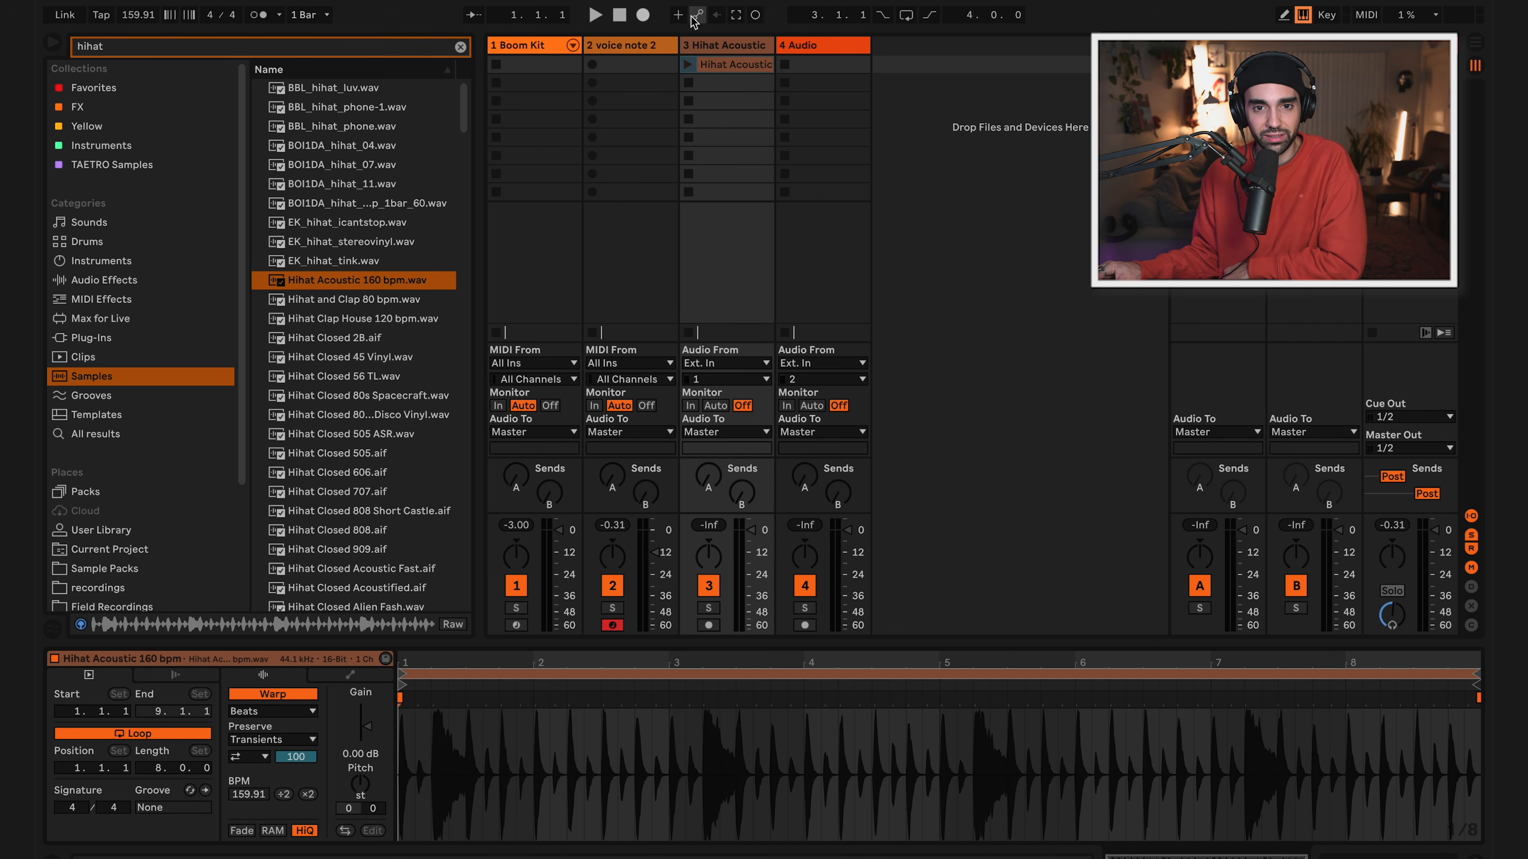
drag(751, 531, 751, 564)
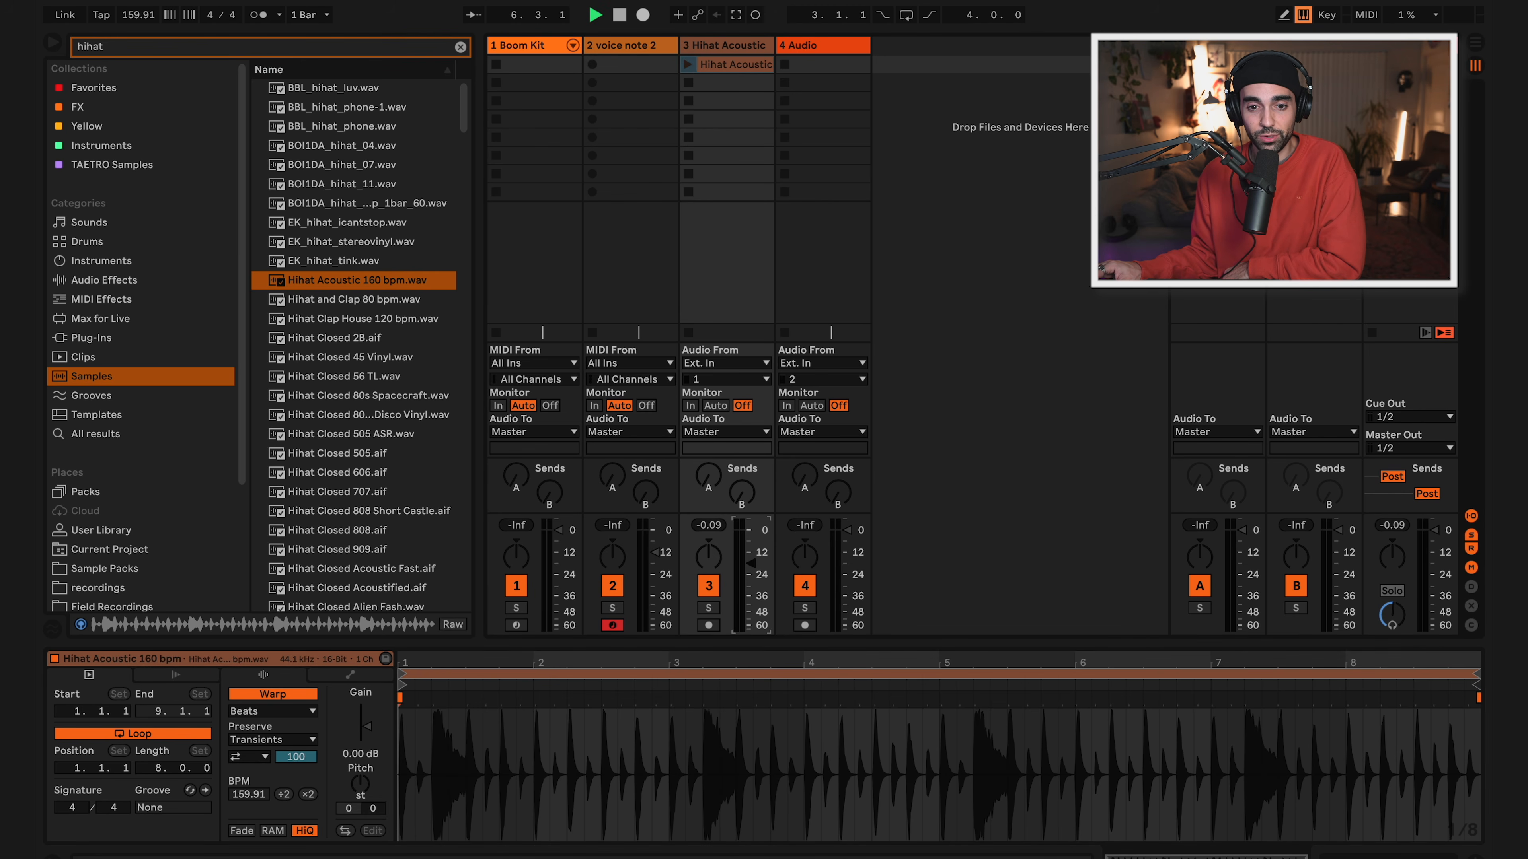
click(689, 65)
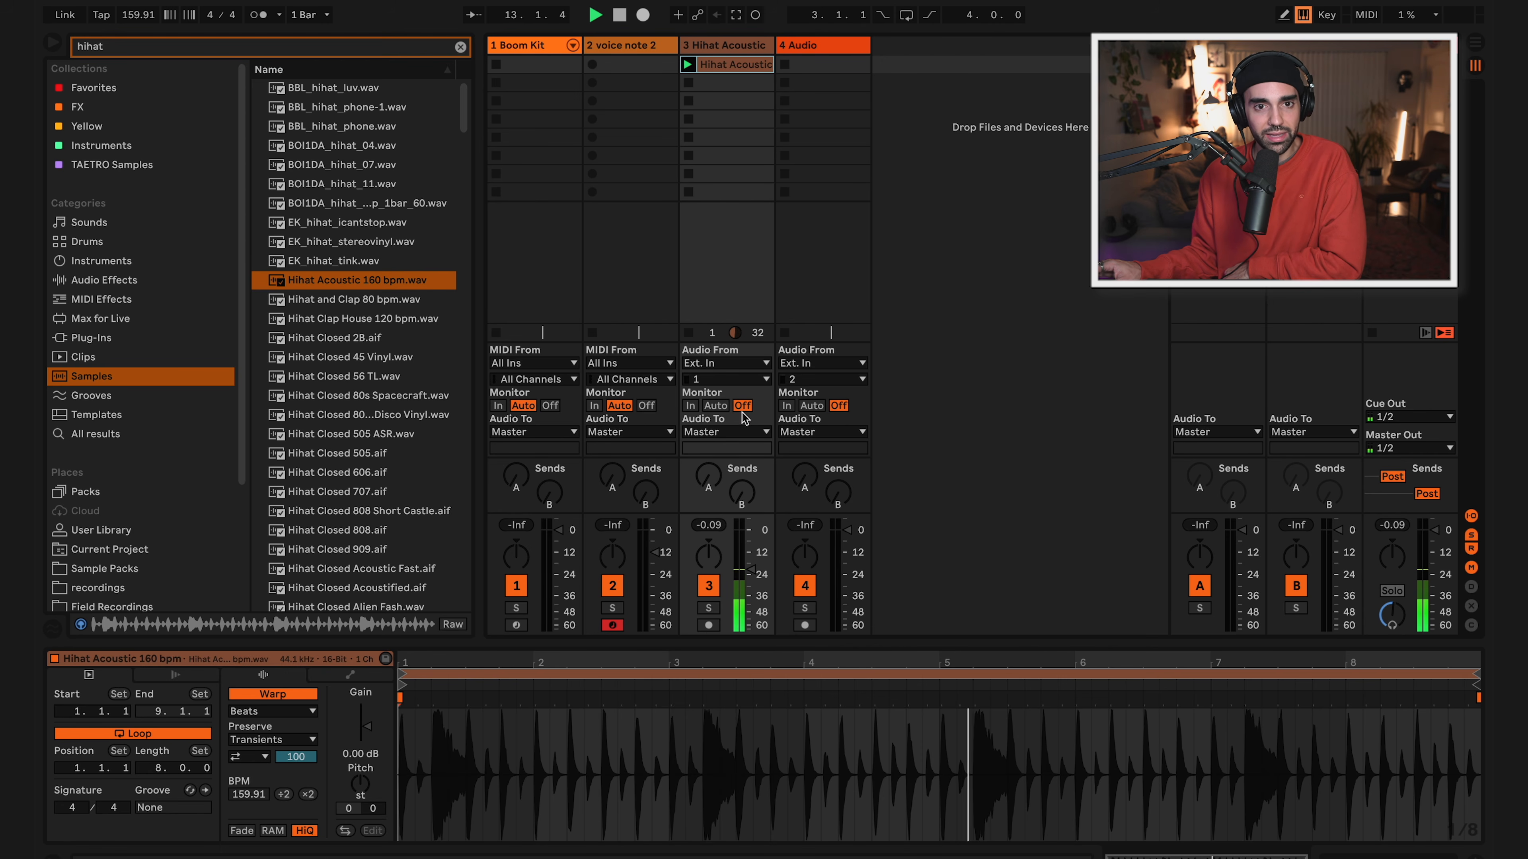
click(620, 15)
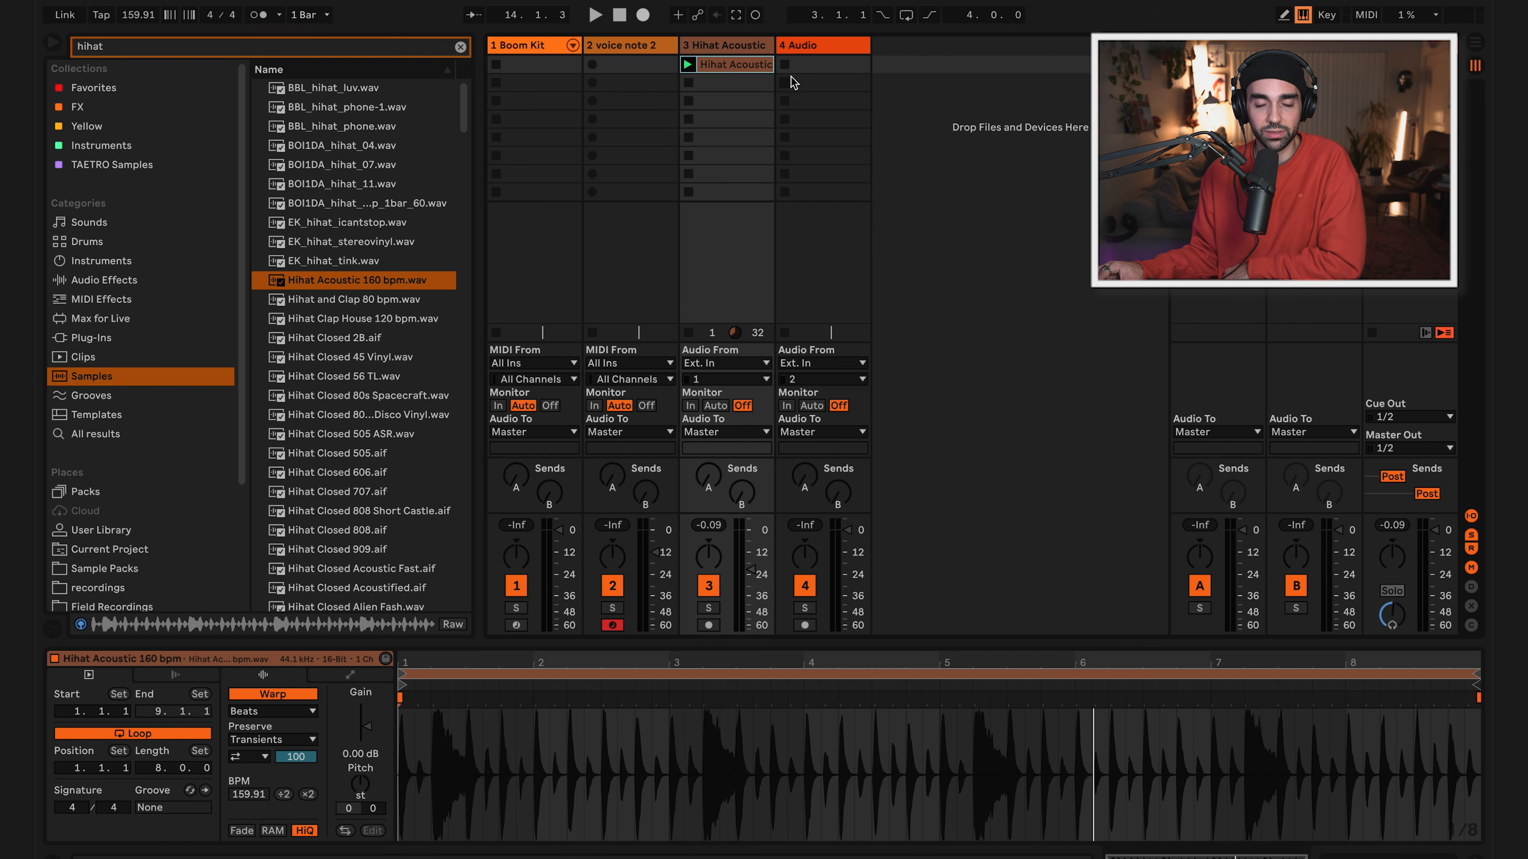
Widen track 3 and set the warped hi-hat clip's BPM to 160, switching Warp off and back on beforehand.
drag(767, 44, 852, 45)
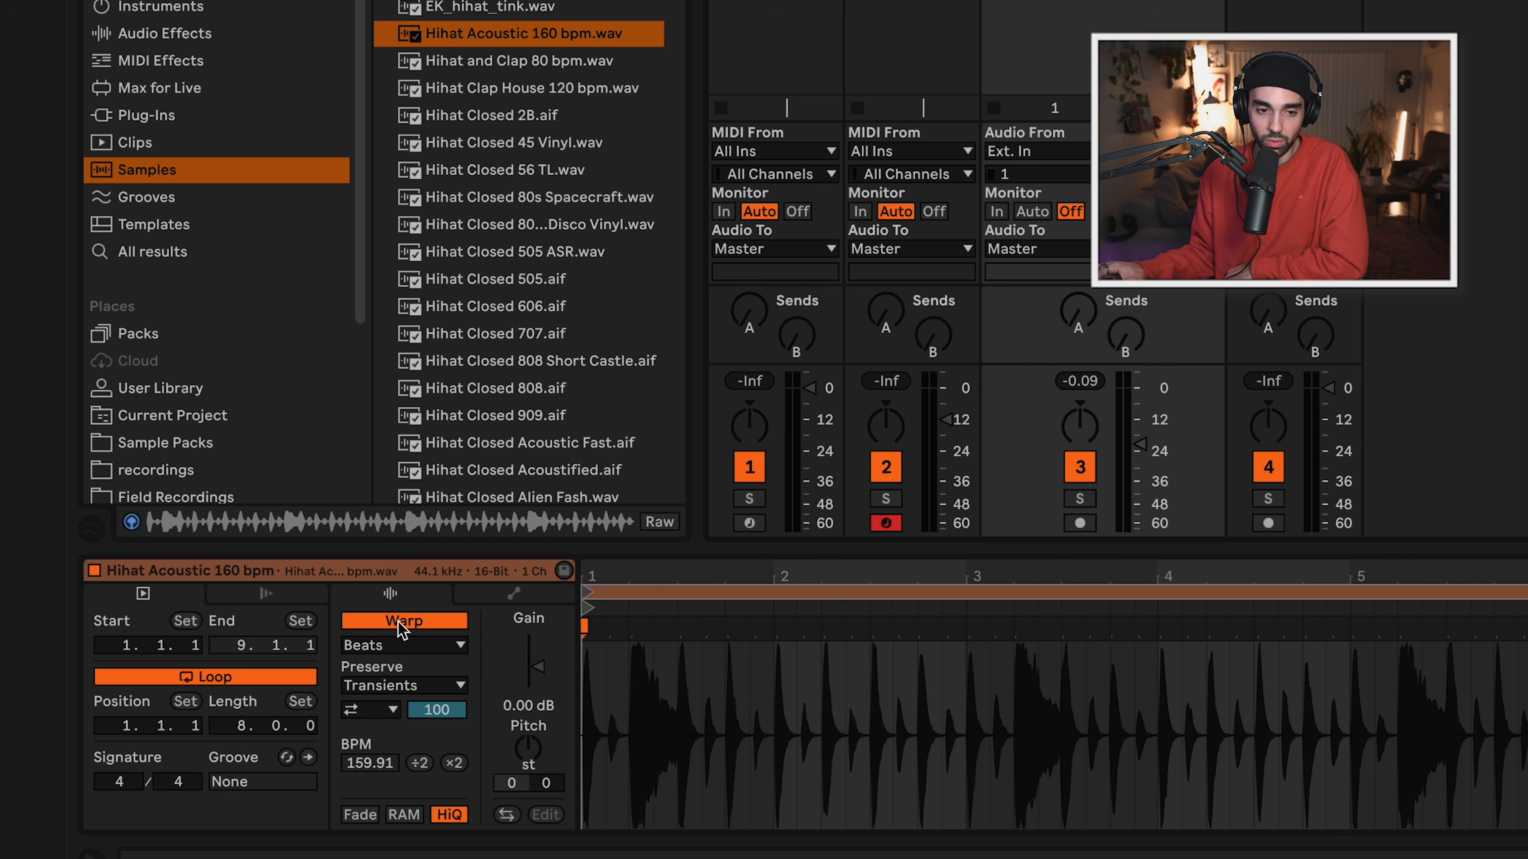
click(419, 621)
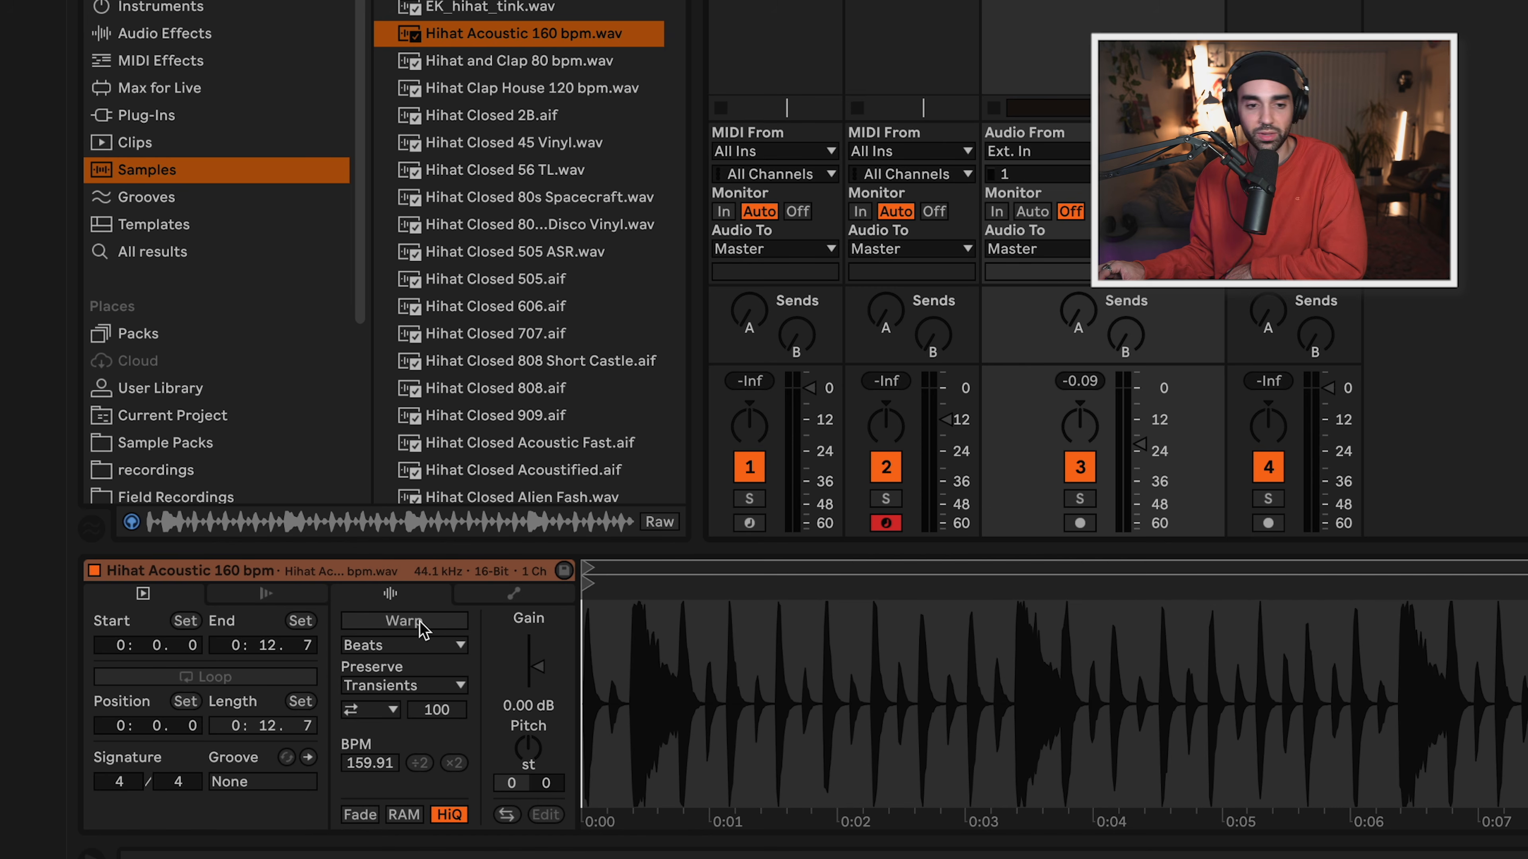
click(419, 621)
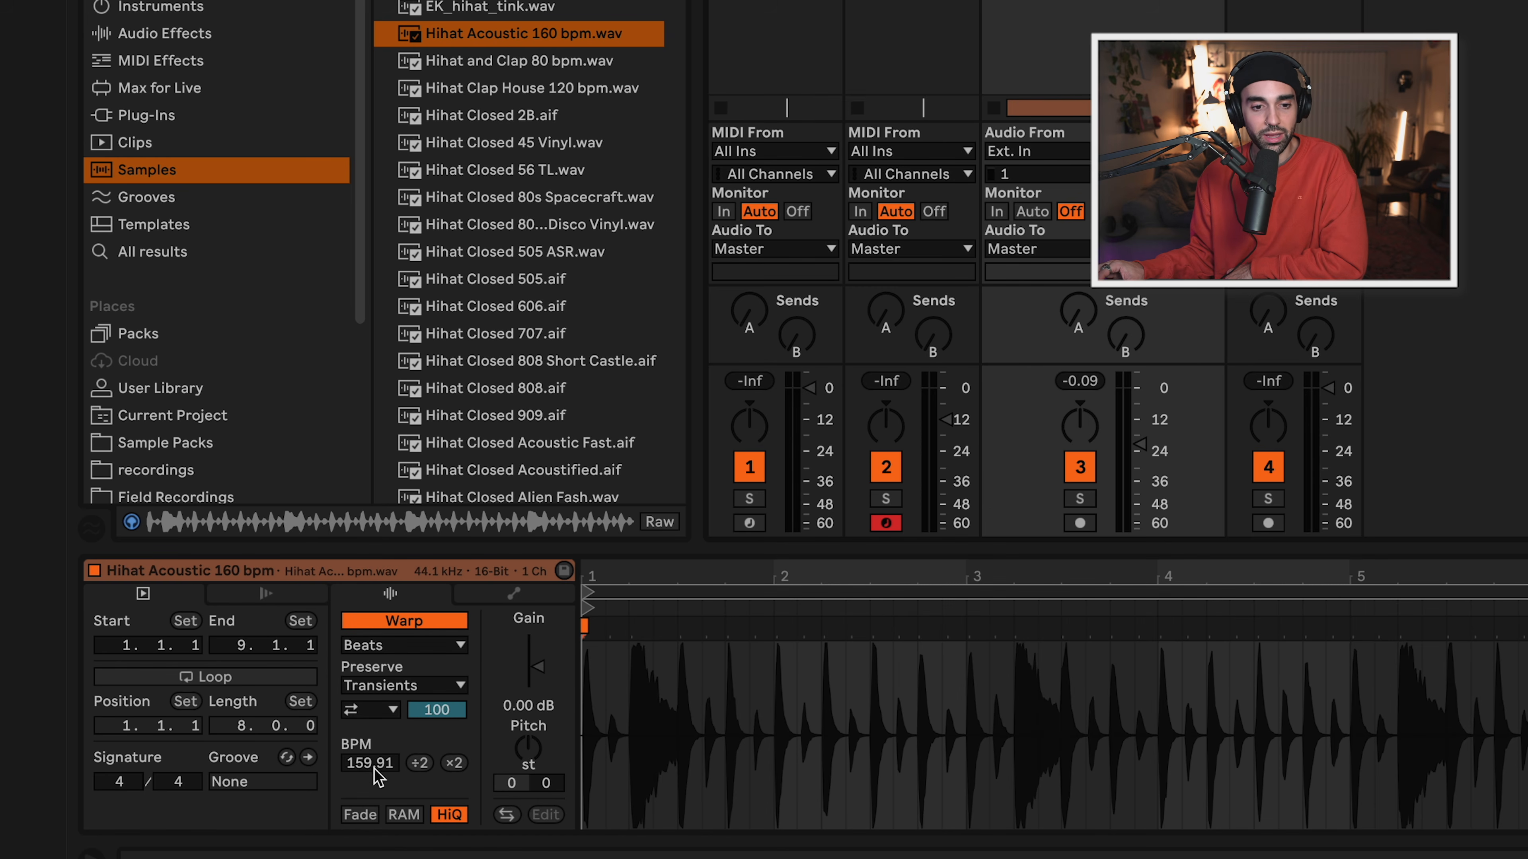
drag(374, 758, 374, 768)
text(160)
key(Return)
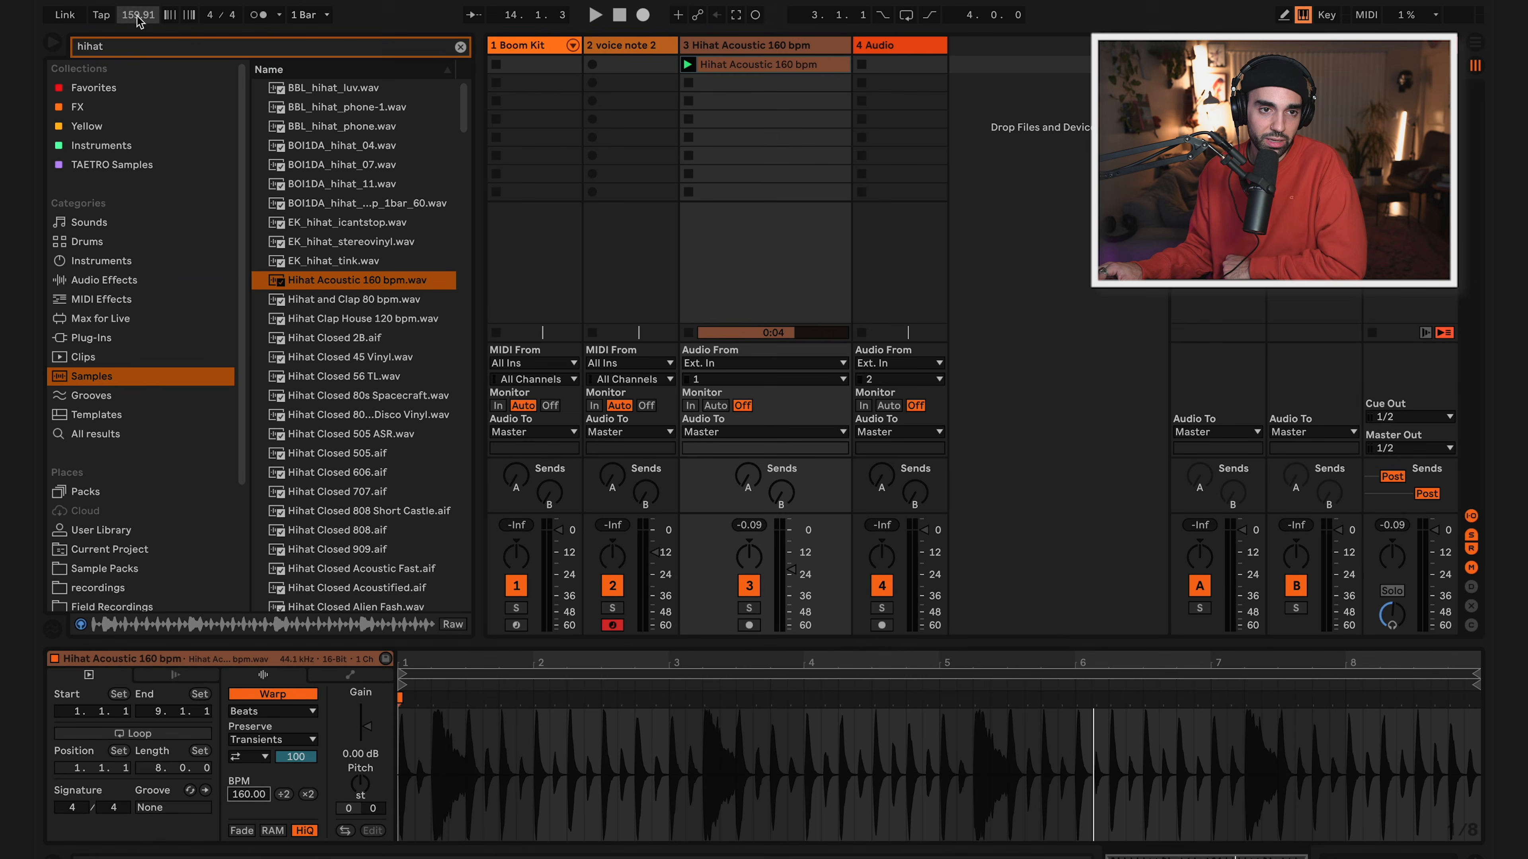
Set the project tempo to 160 BPM and check the hi-hat clip's timing against the metronome.
click(138, 16)
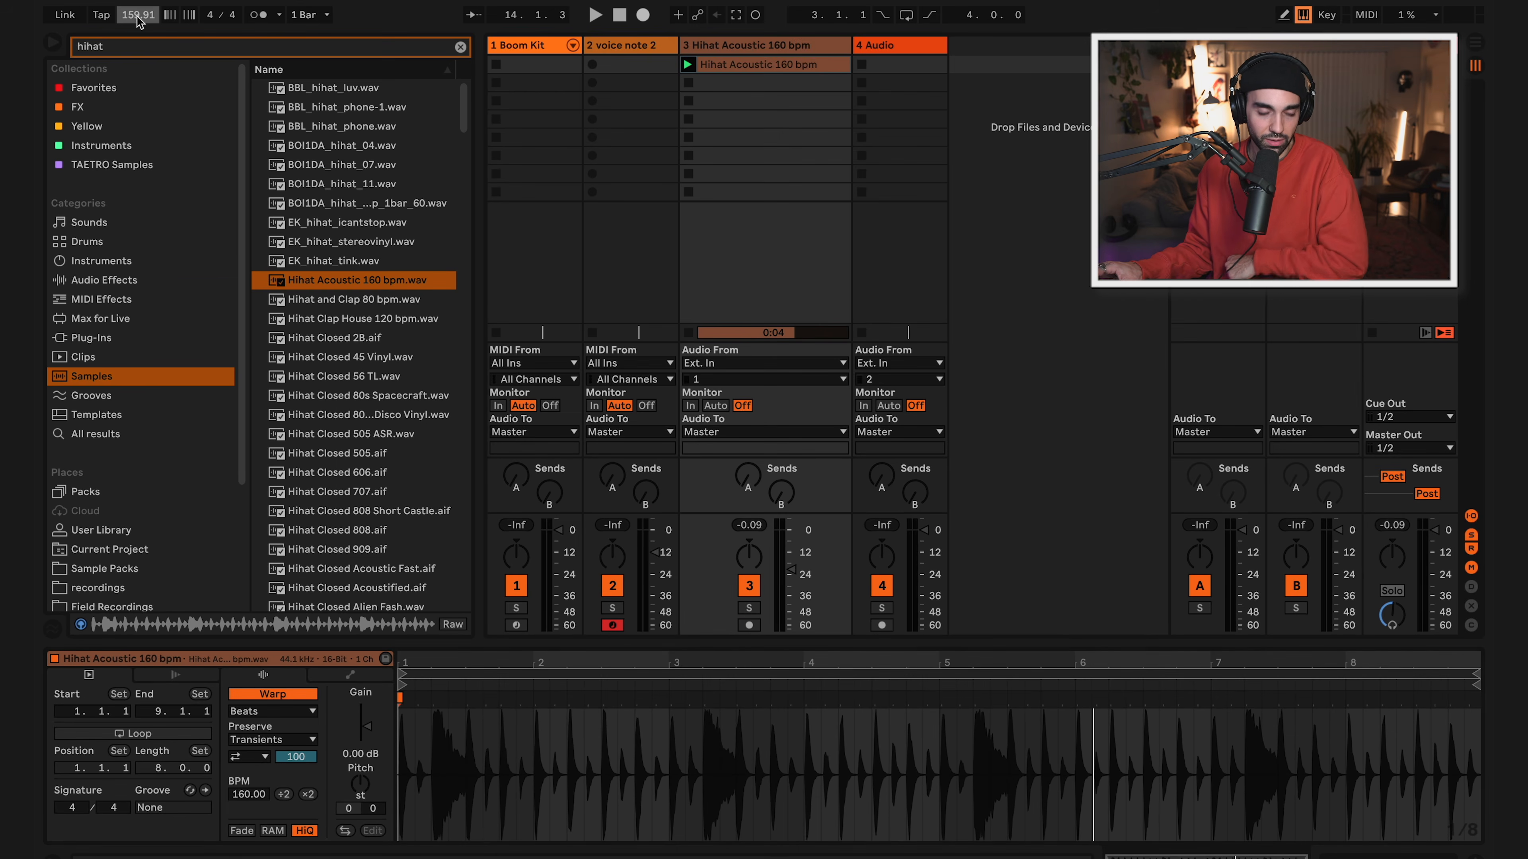
text(160)
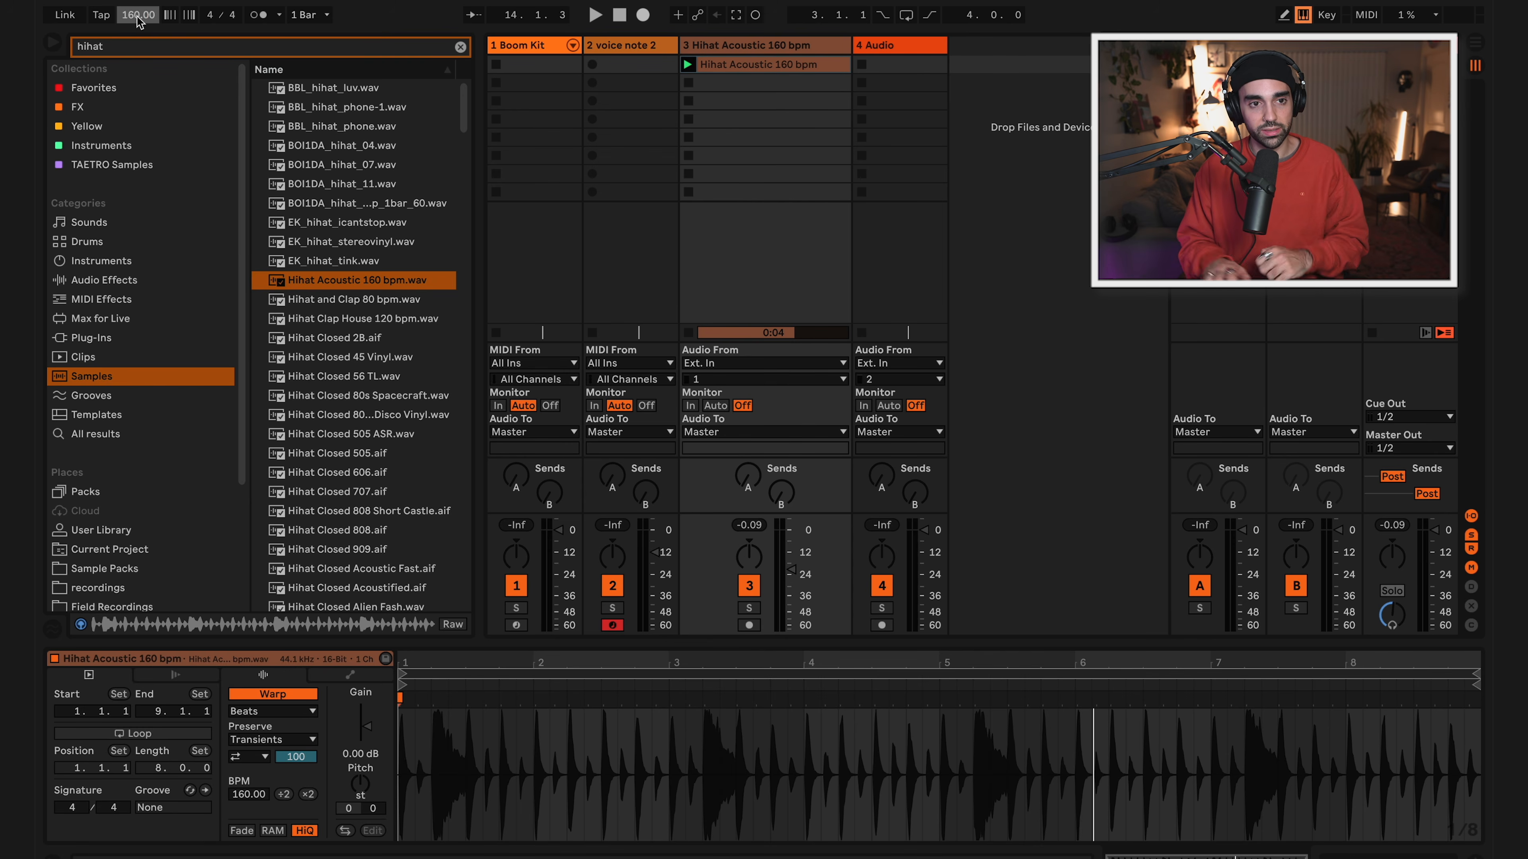
key(Return)
click(686, 65)
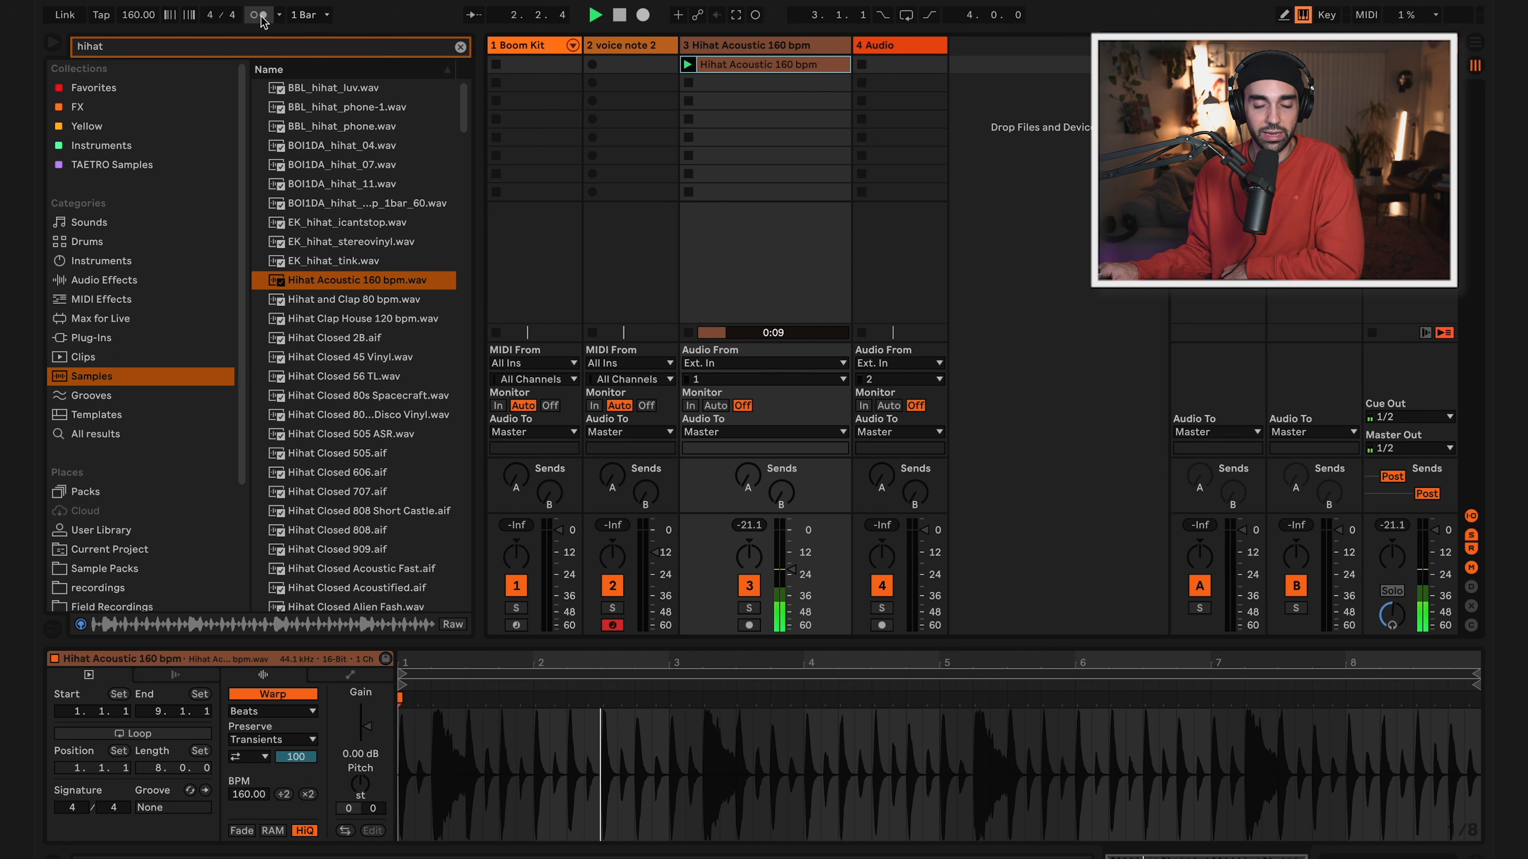
click(260, 18)
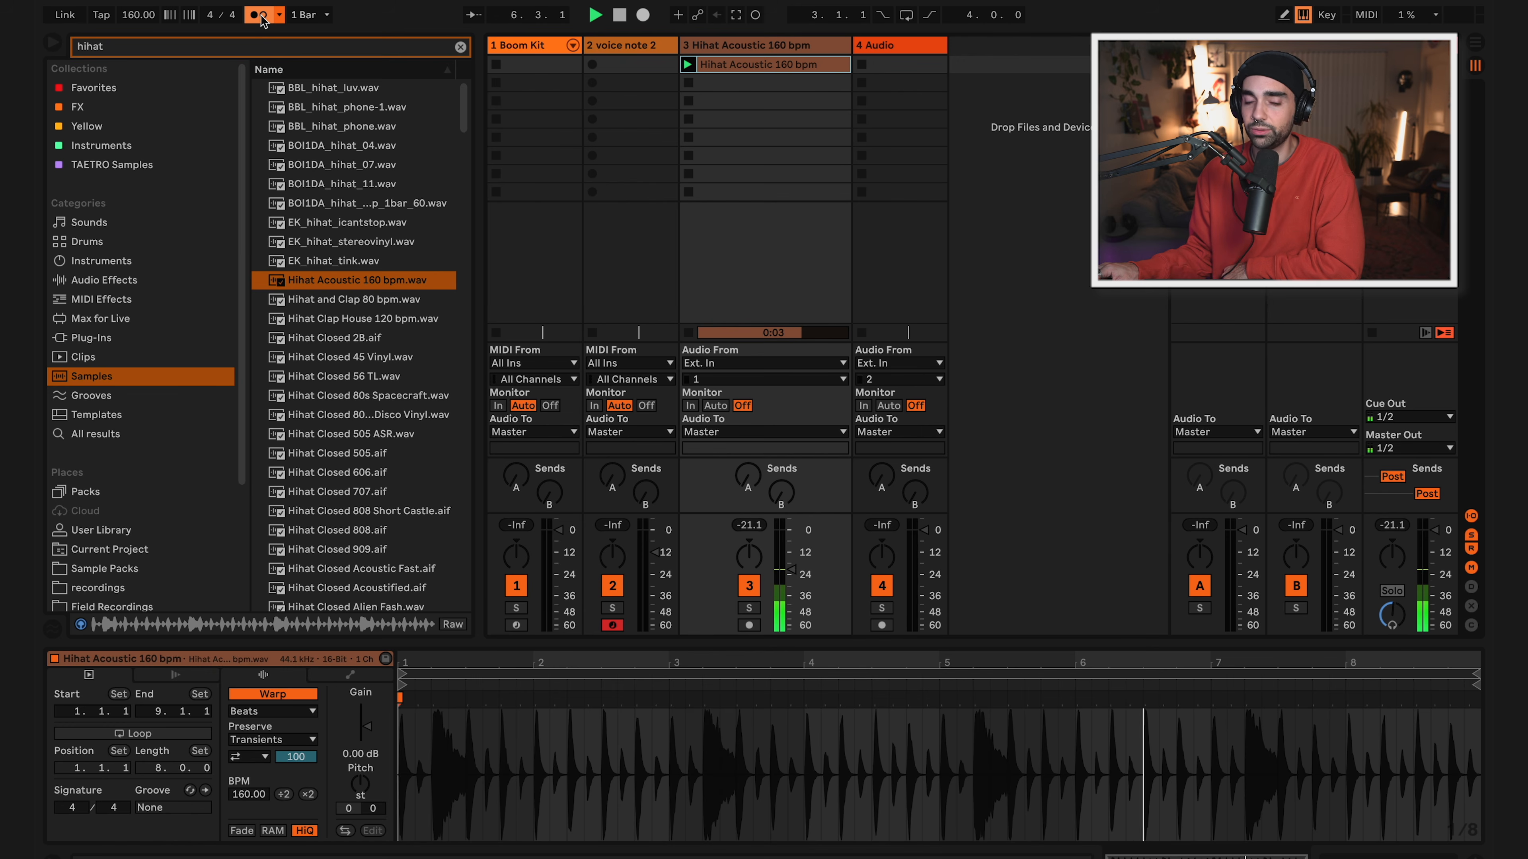
key(space)
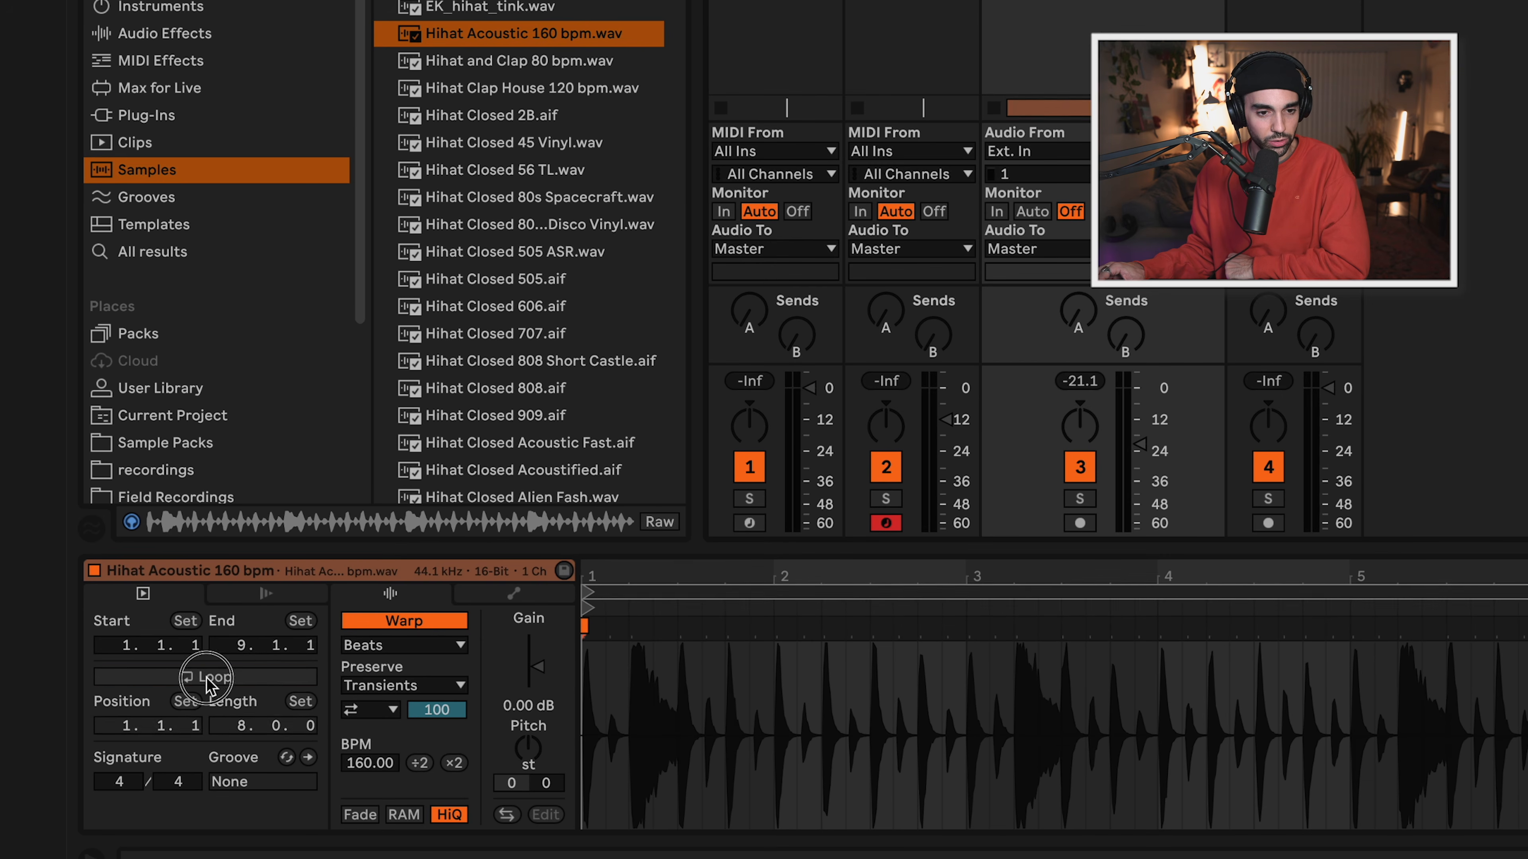
Turn on Loop for the hi-hat clip, keeping Beats as the warp mode, and set its gain to -0.34 dB.
click(207, 682)
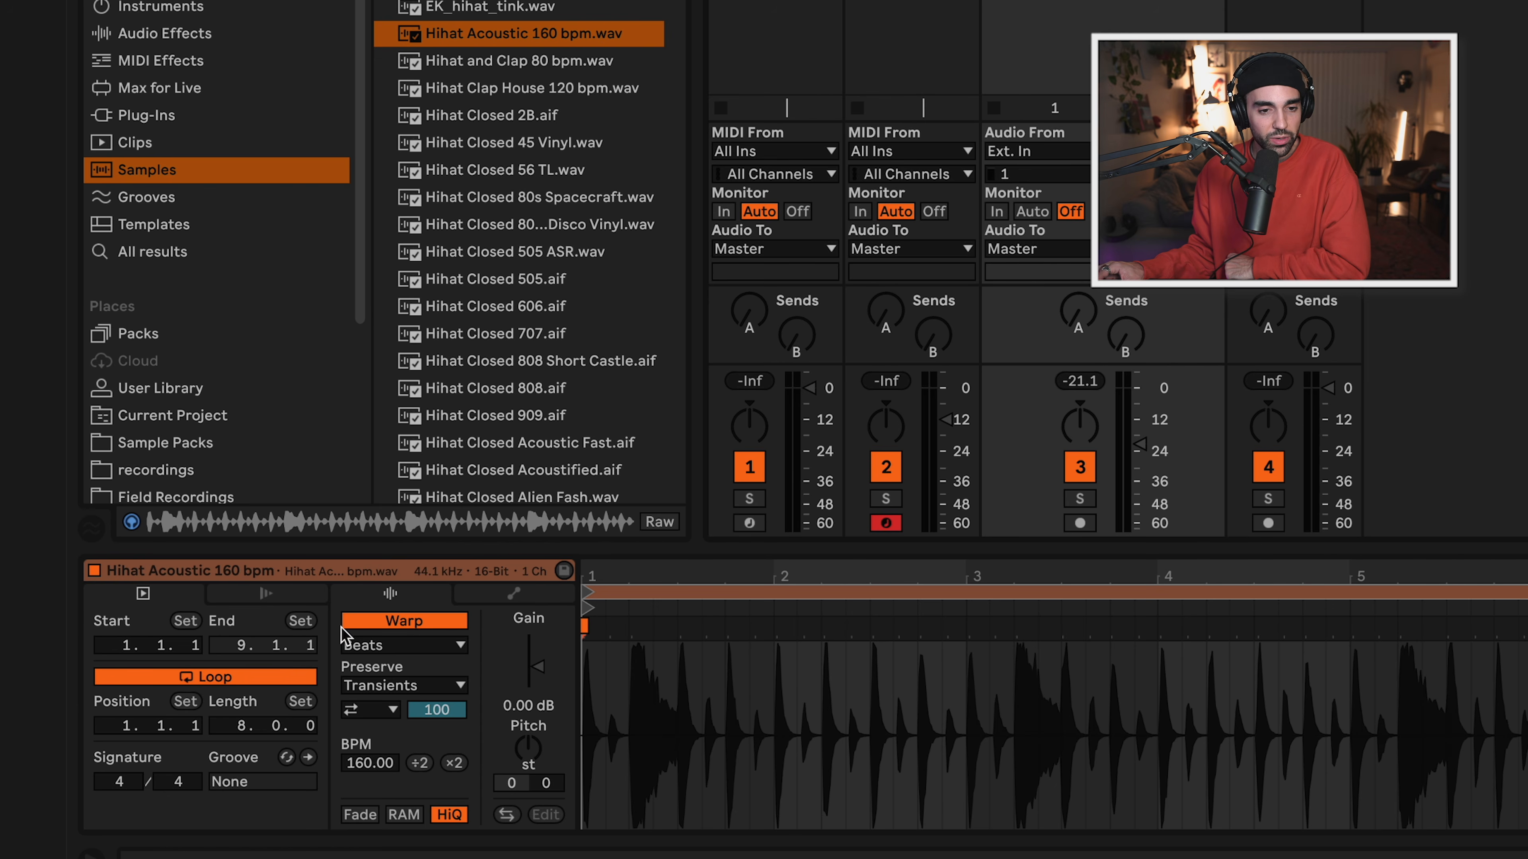
click(397, 648)
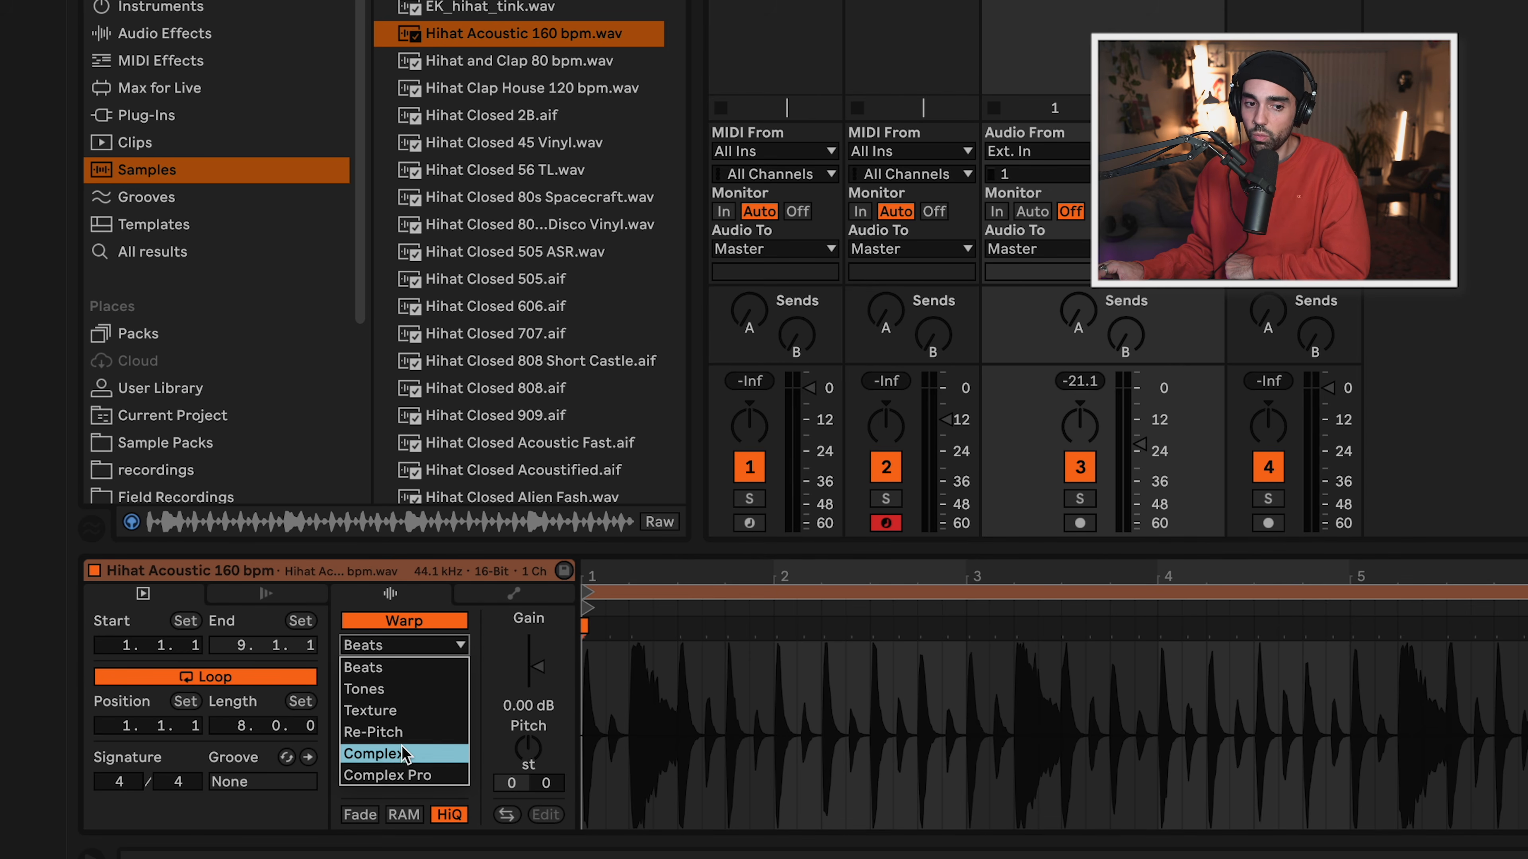
click(405, 668)
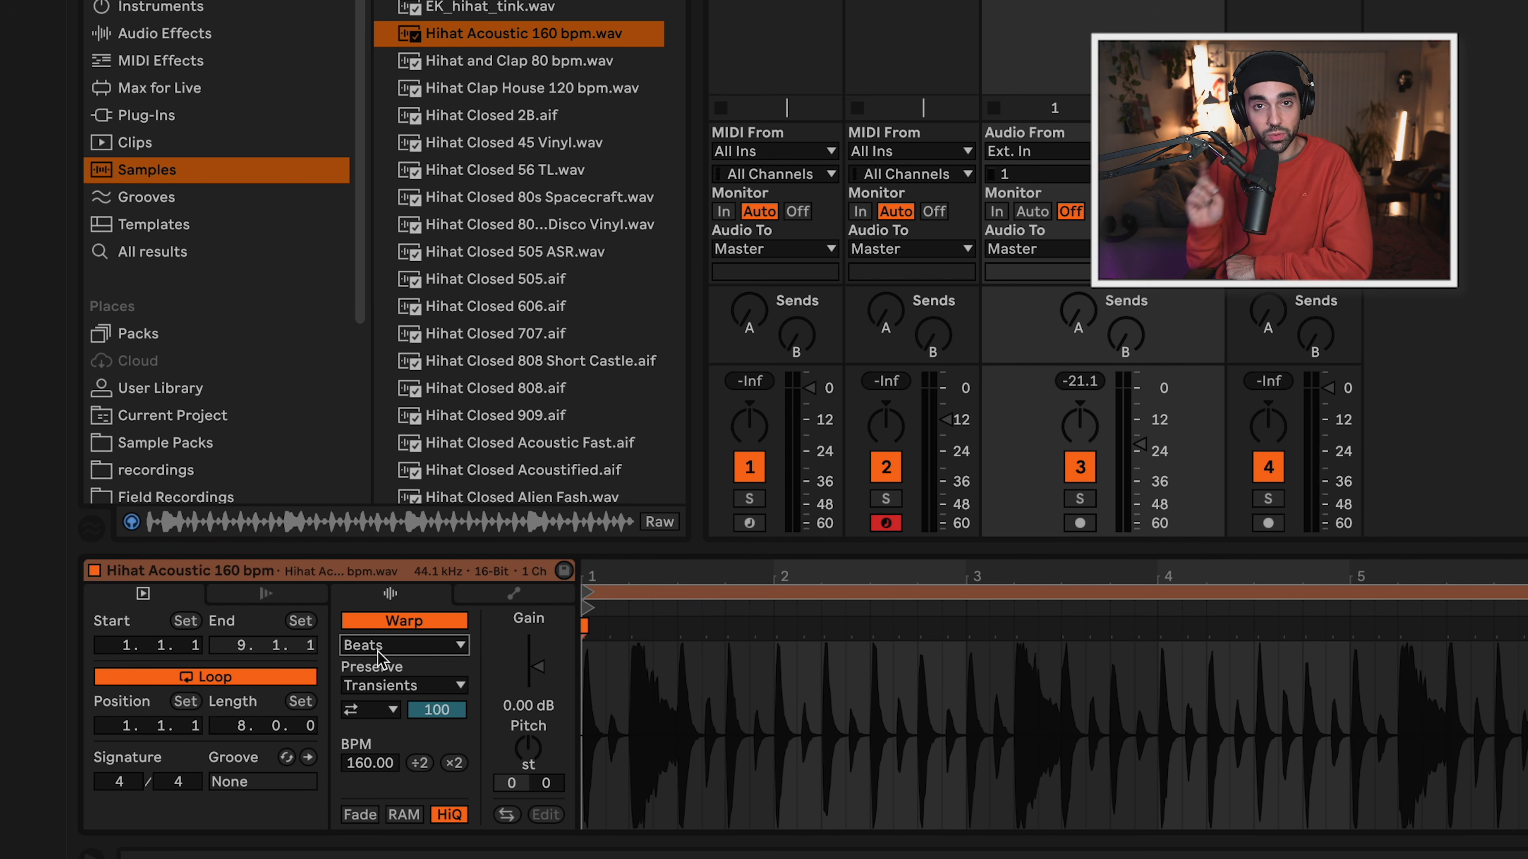
drag(537, 666, 537, 665)
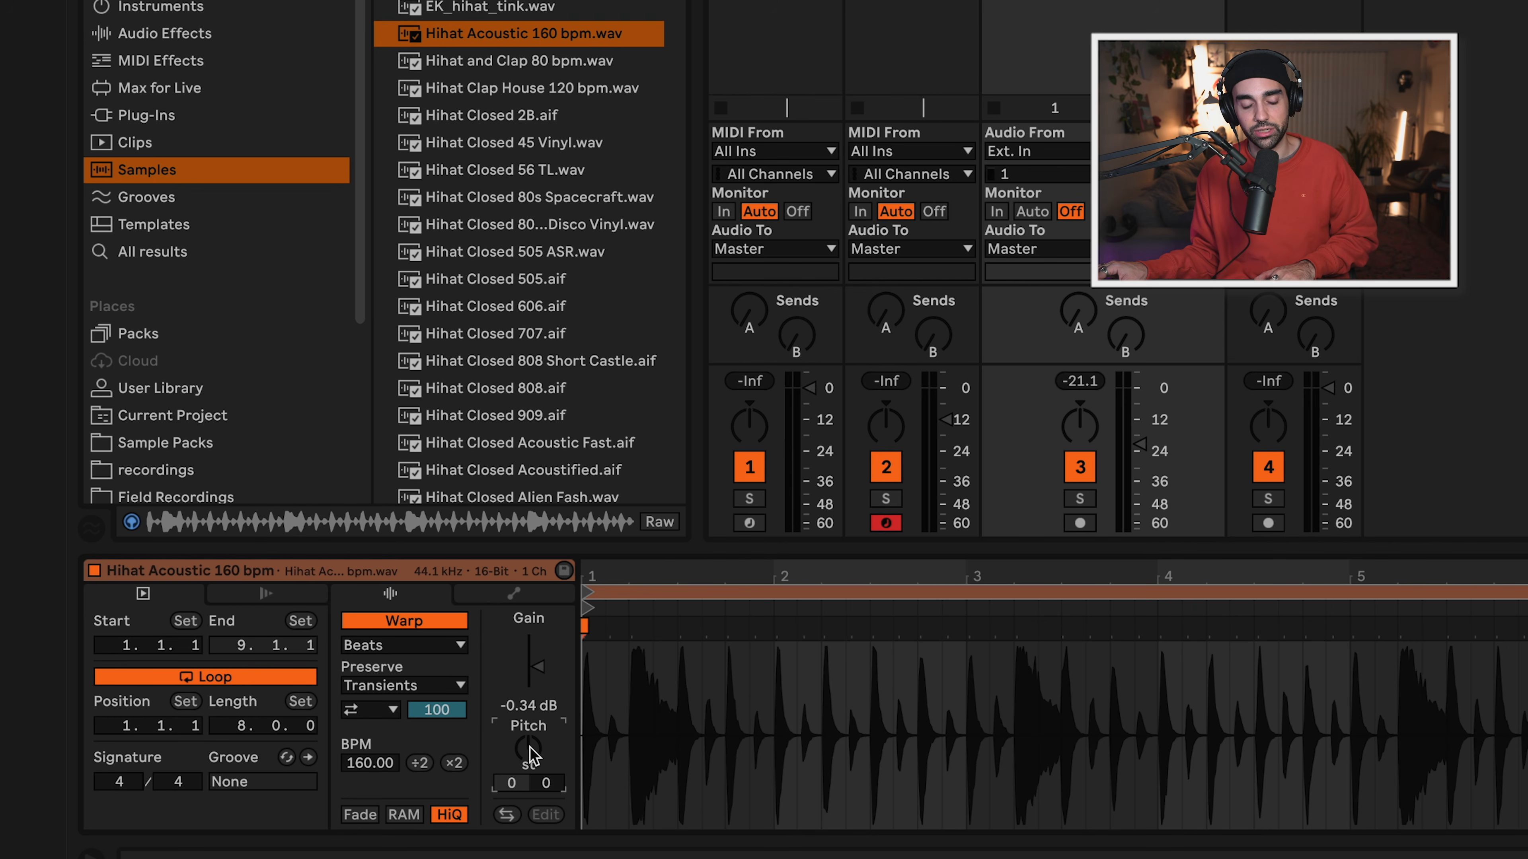
Audition the hi-hat clip at +7 st and reversed, restoring its 0 st pitch and forward direction.
key(space)
drag(529, 747, 533, 731)
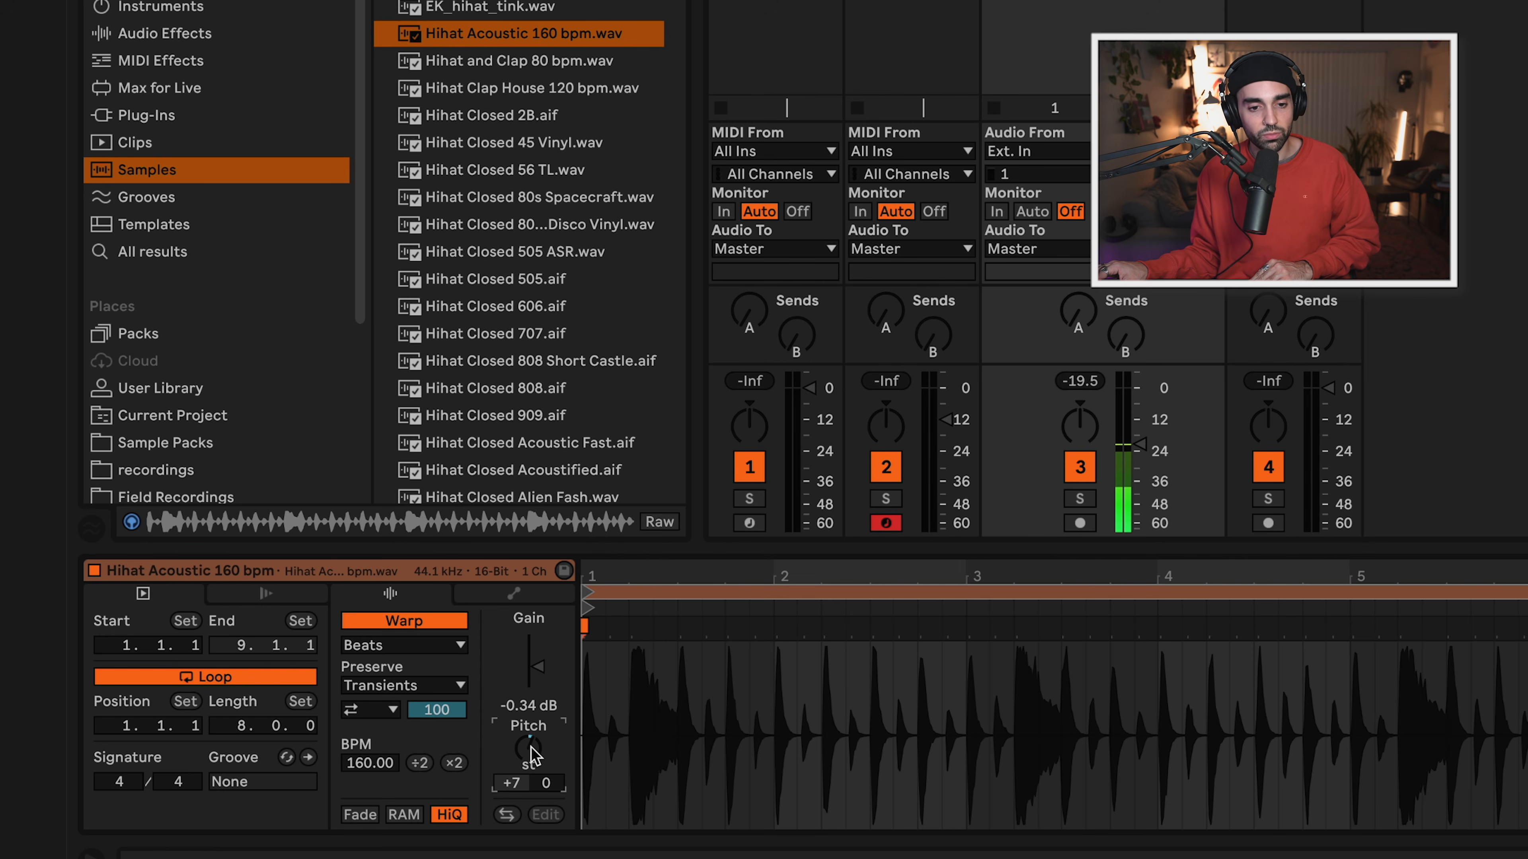
drag(531, 747, 531, 760)
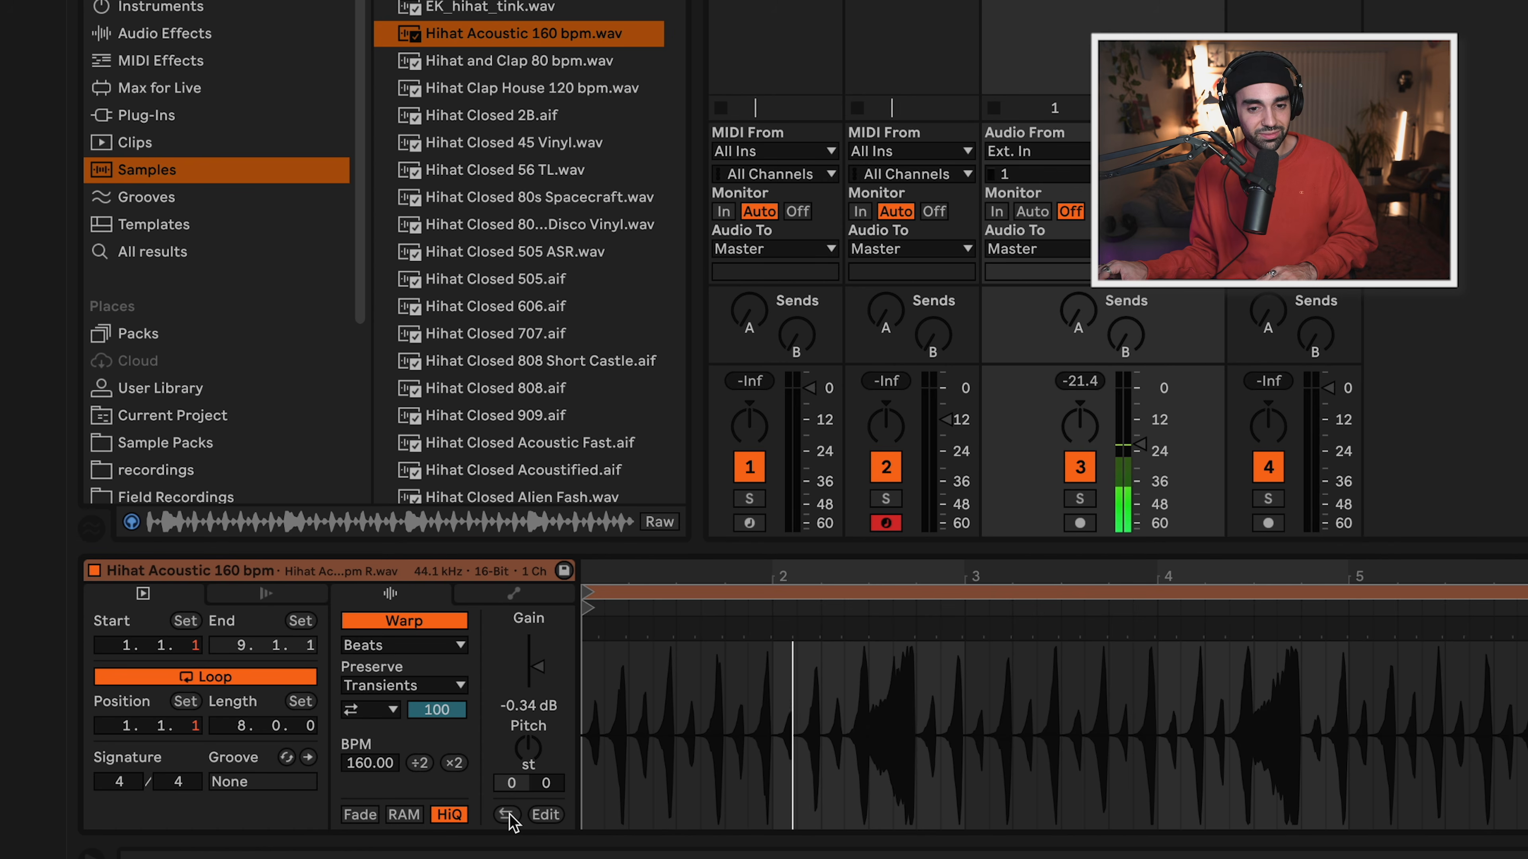
key(space)
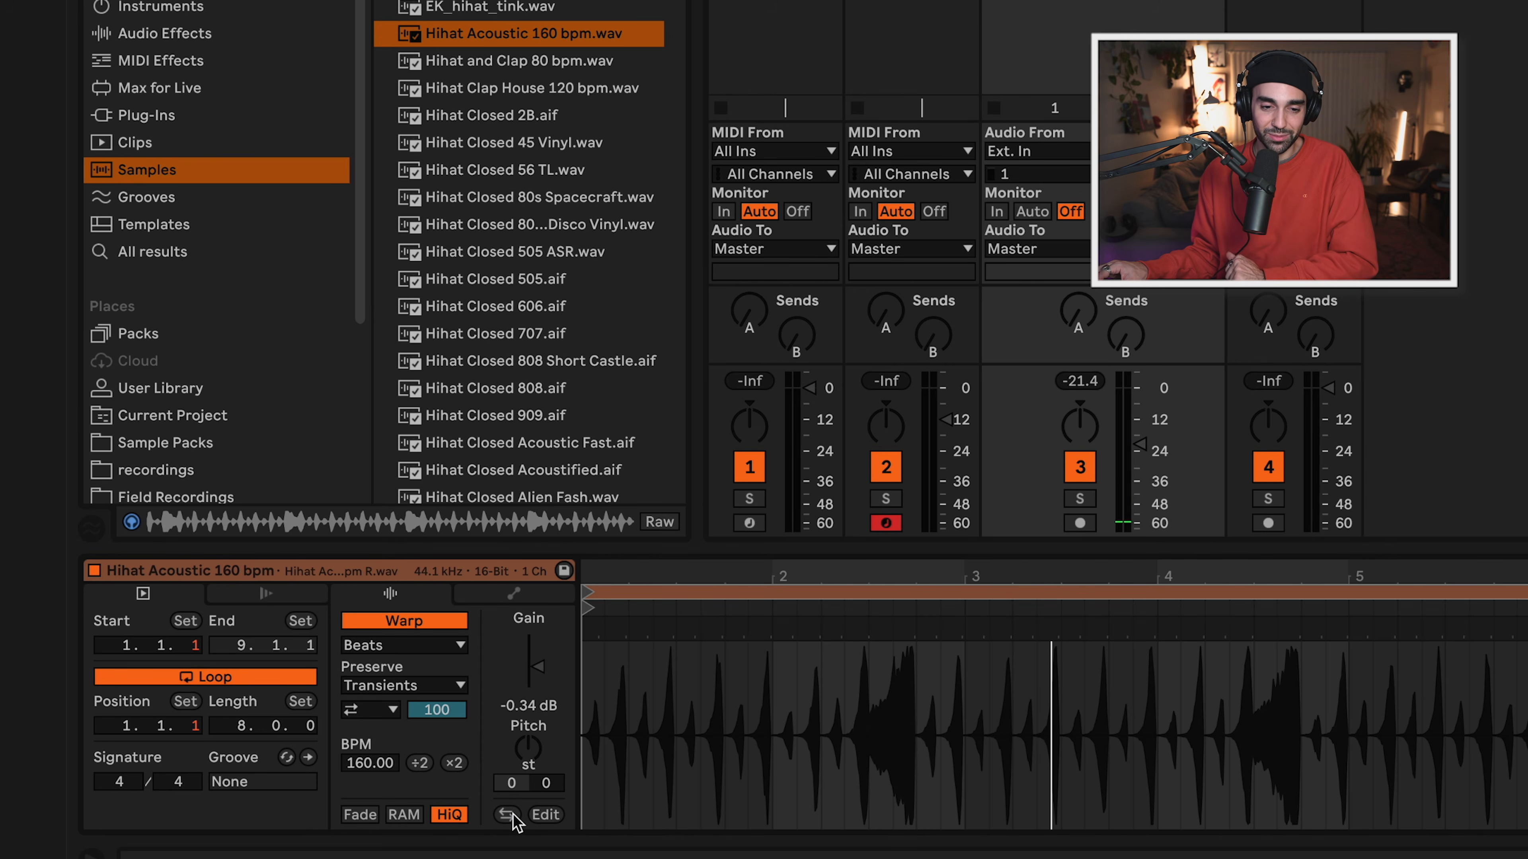
click(511, 816)
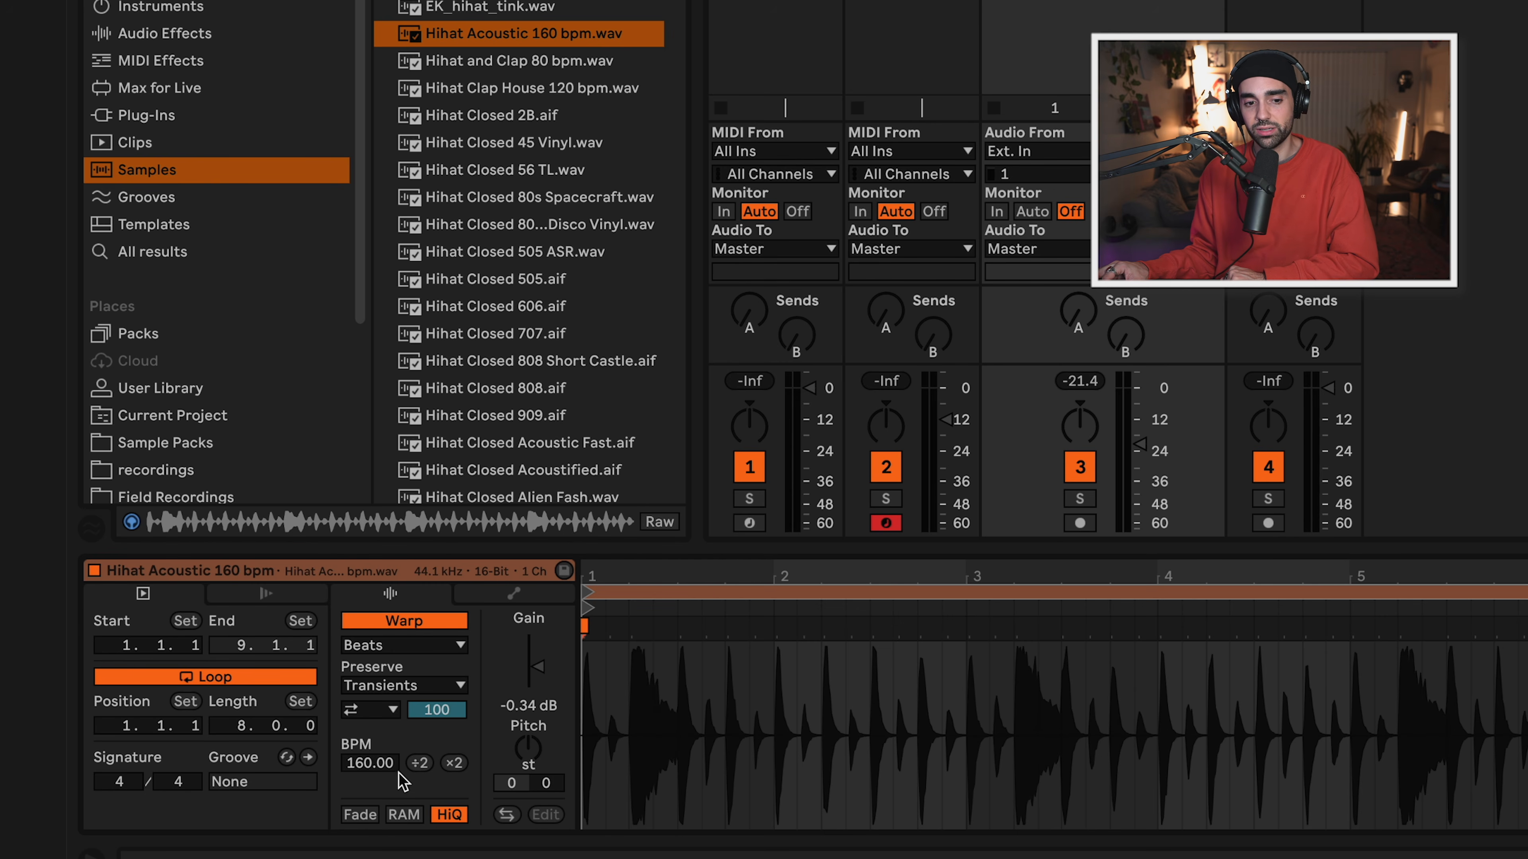
Halve the hi-hat clip's BPM to 80.
click(425, 767)
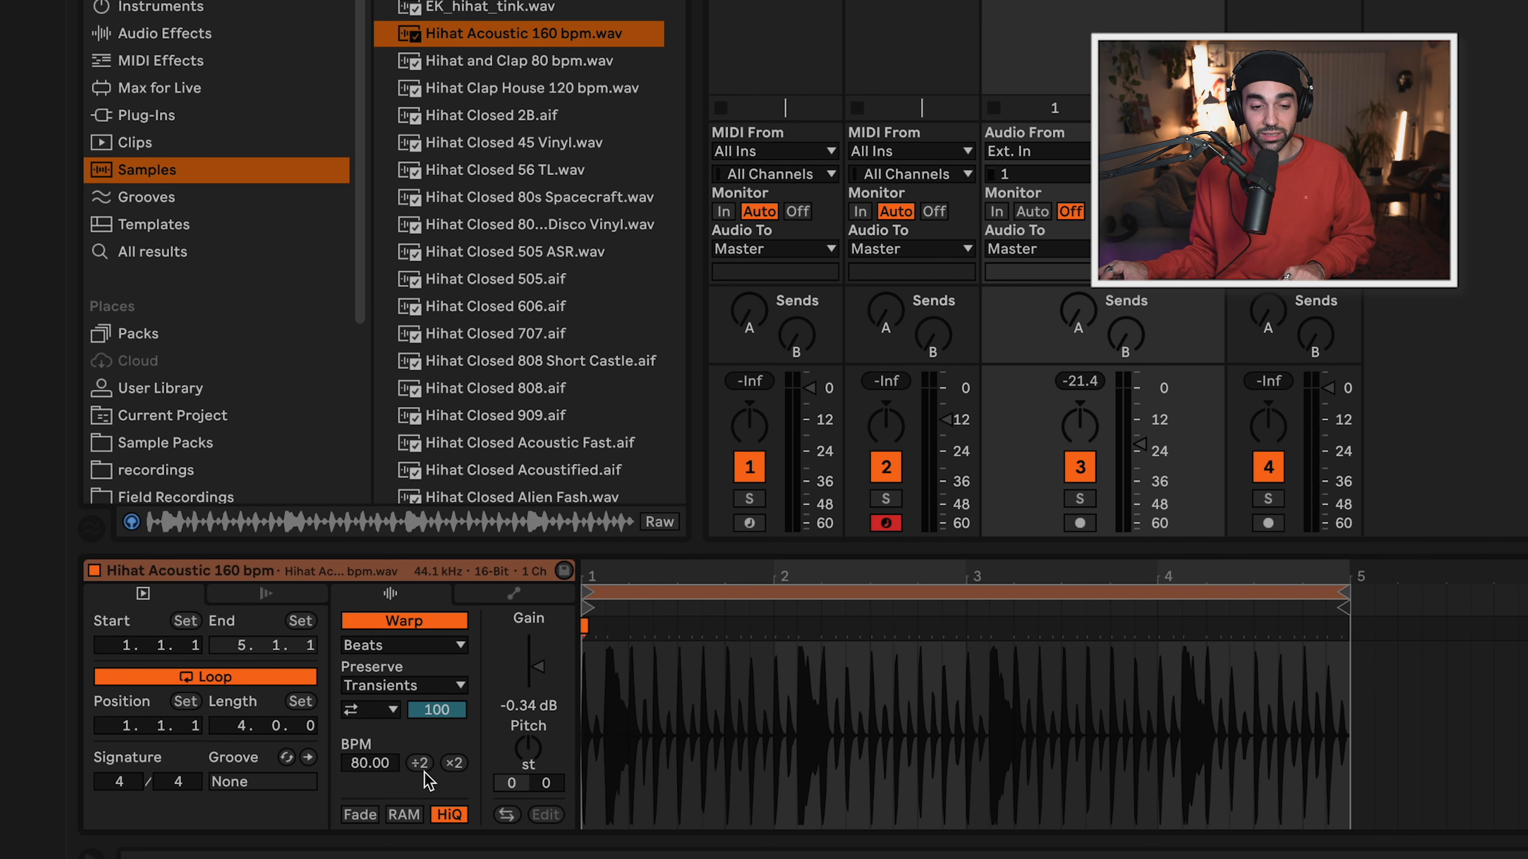
Audition the hi-hat clip at 80 and 320 BPM, finishing with its clip BPM set to 160.
key(space)
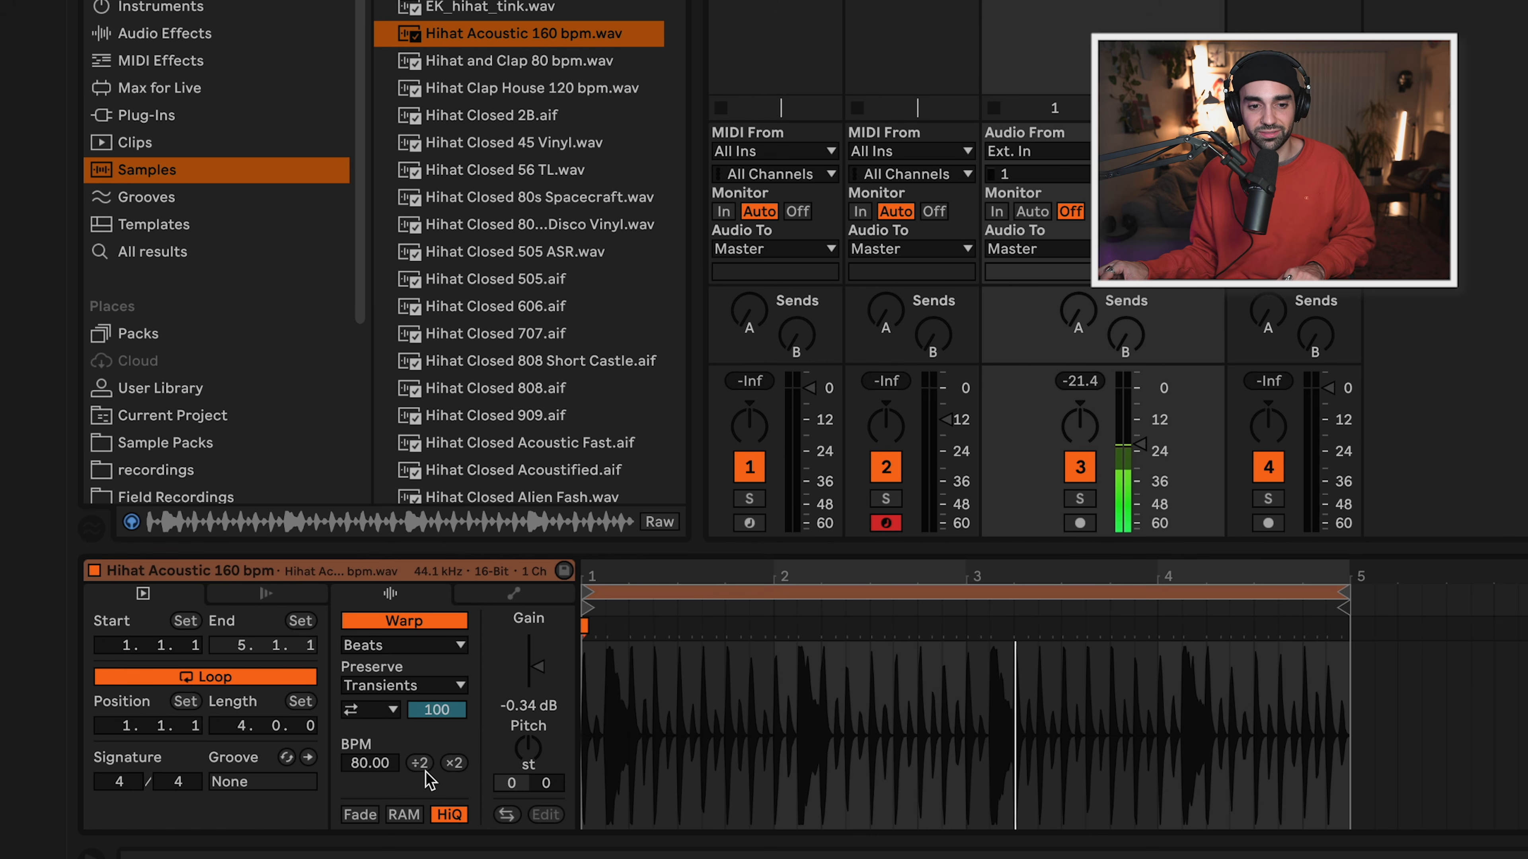
click(453, 764)
click(453, 764)
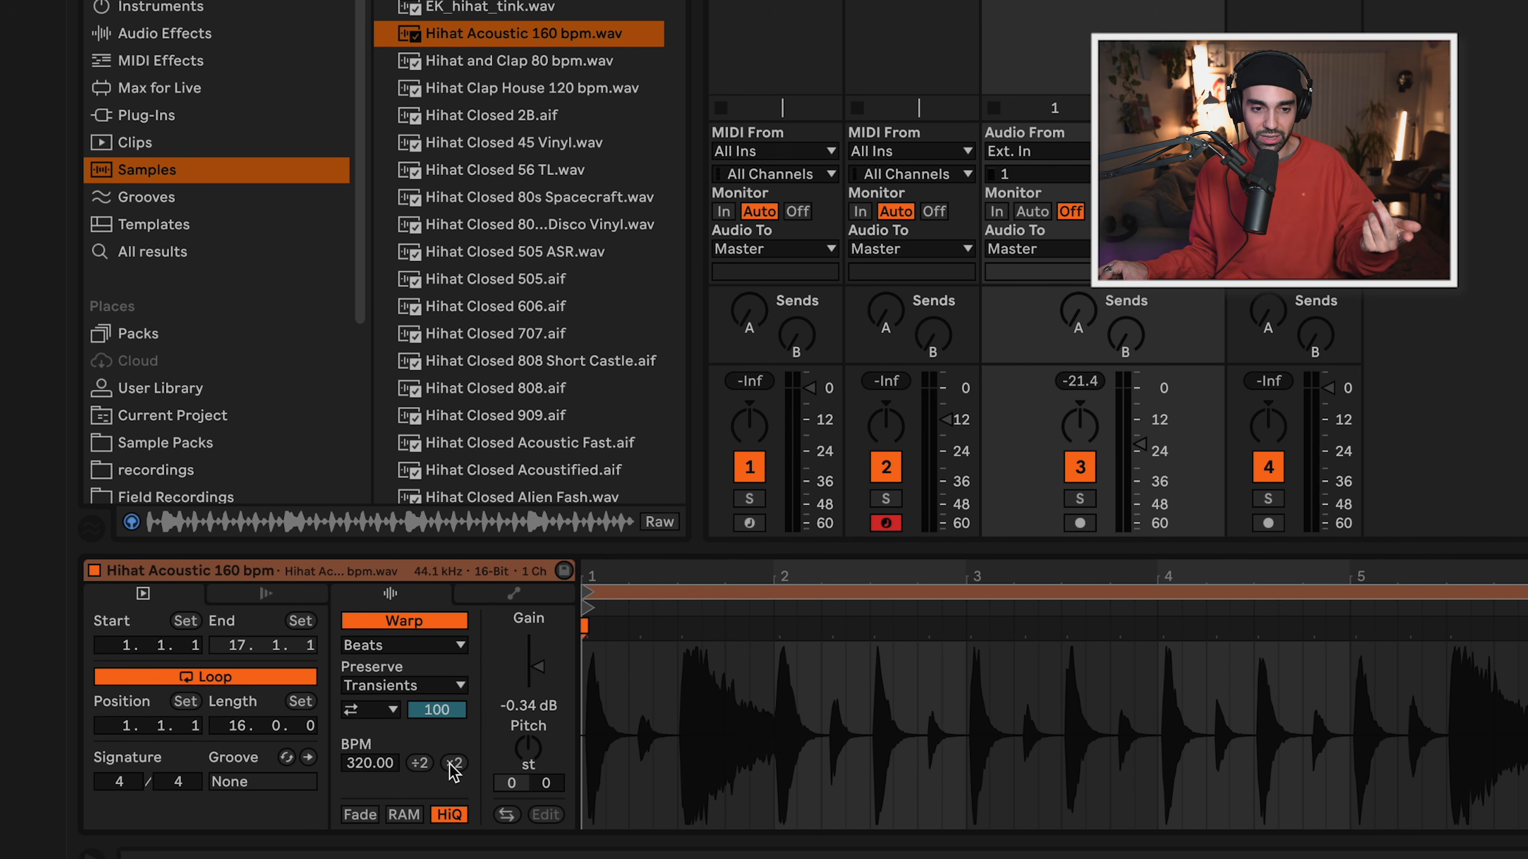
key(space)
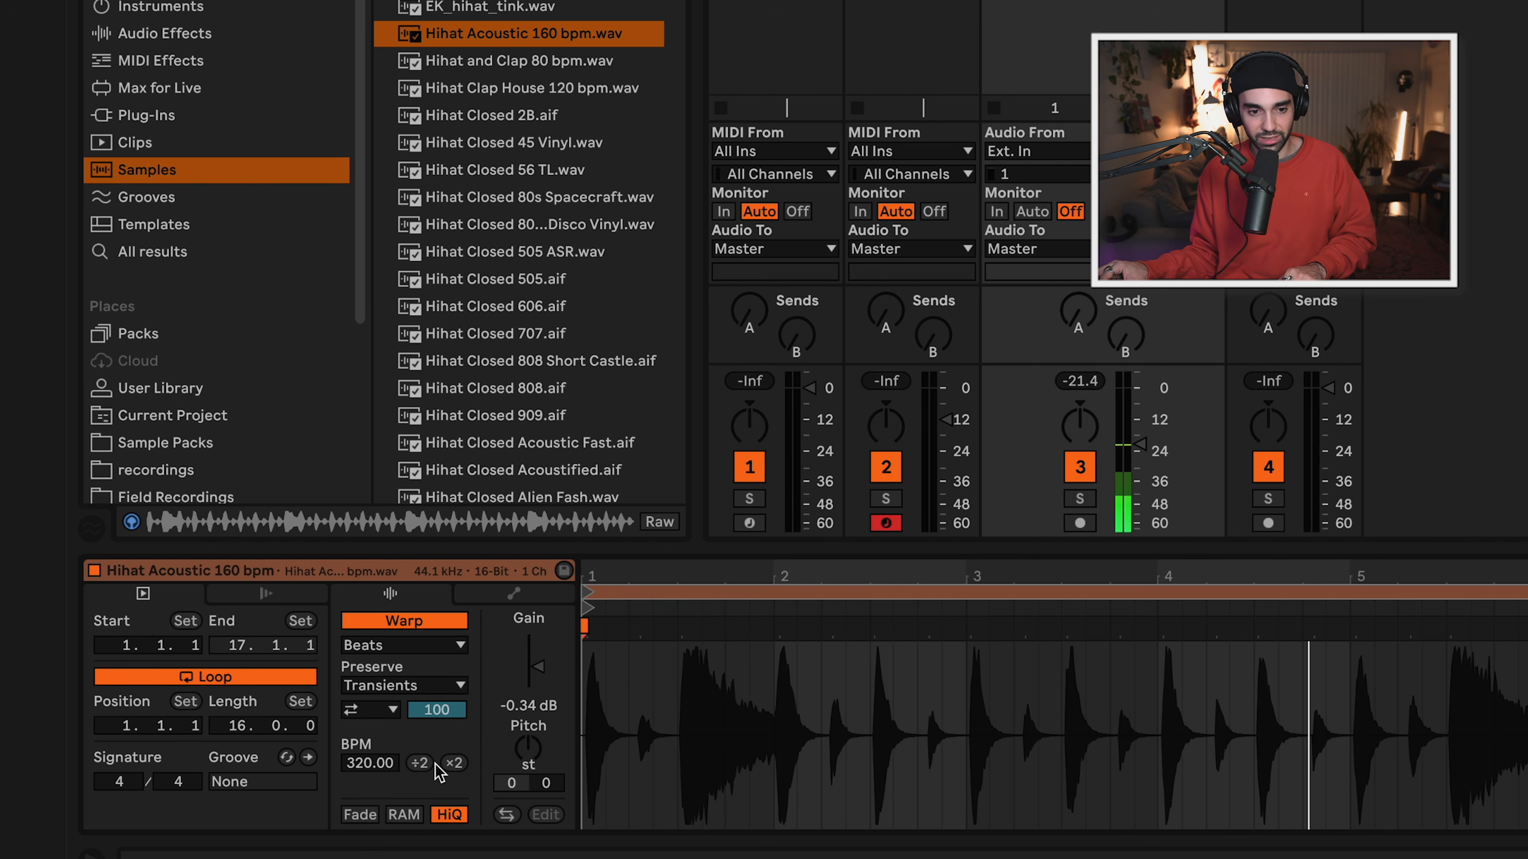
click(429, 763)
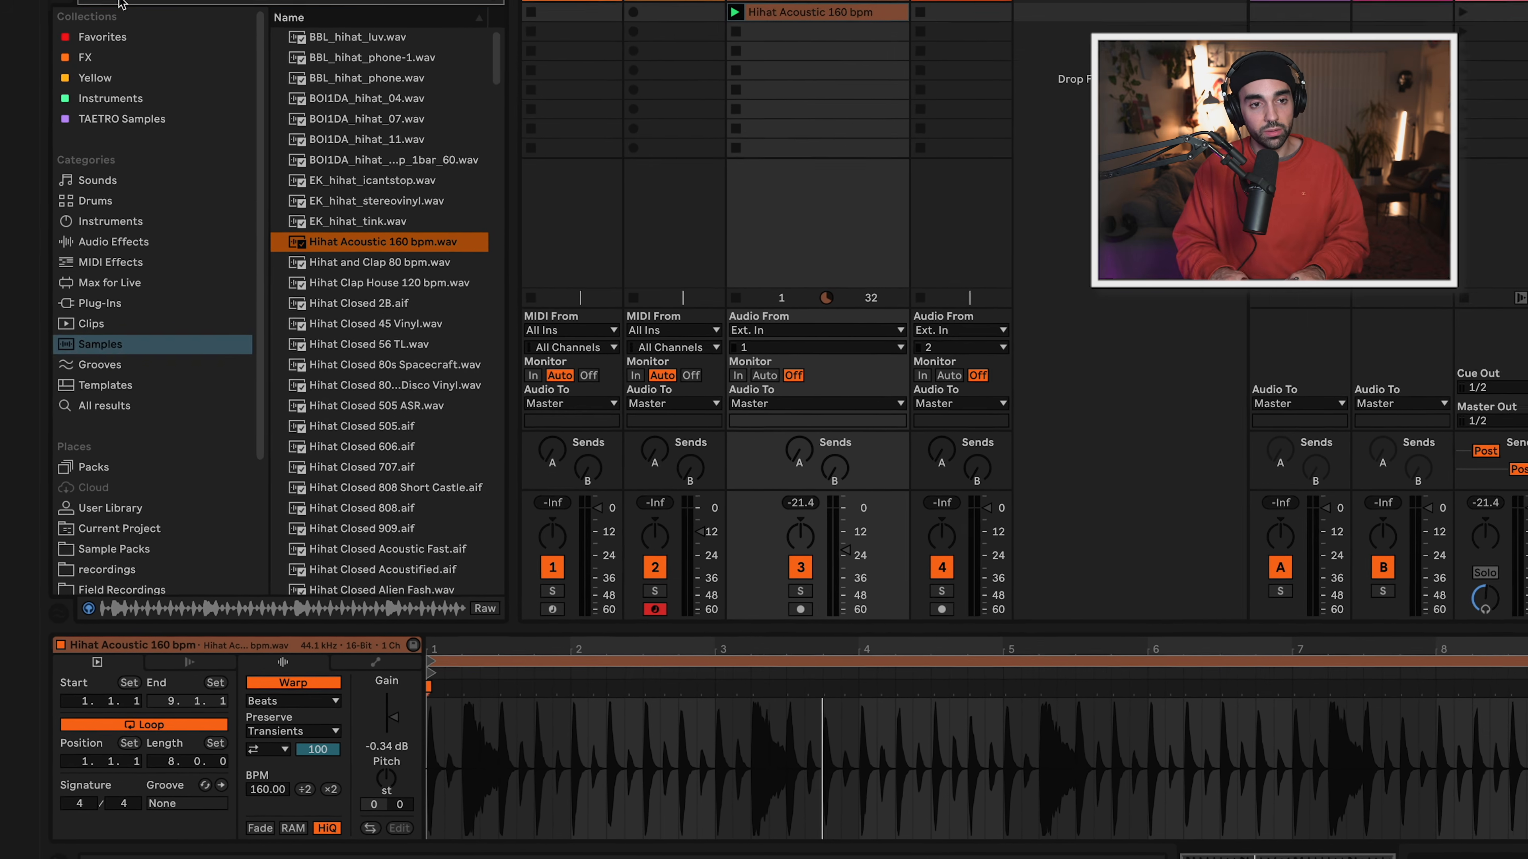
Search the samples for "kick", place Kick 4-4 Soft 128 bpm.aif in the first clip slot of track 4 and launch it.
key(ctrl+f)
text(kick)
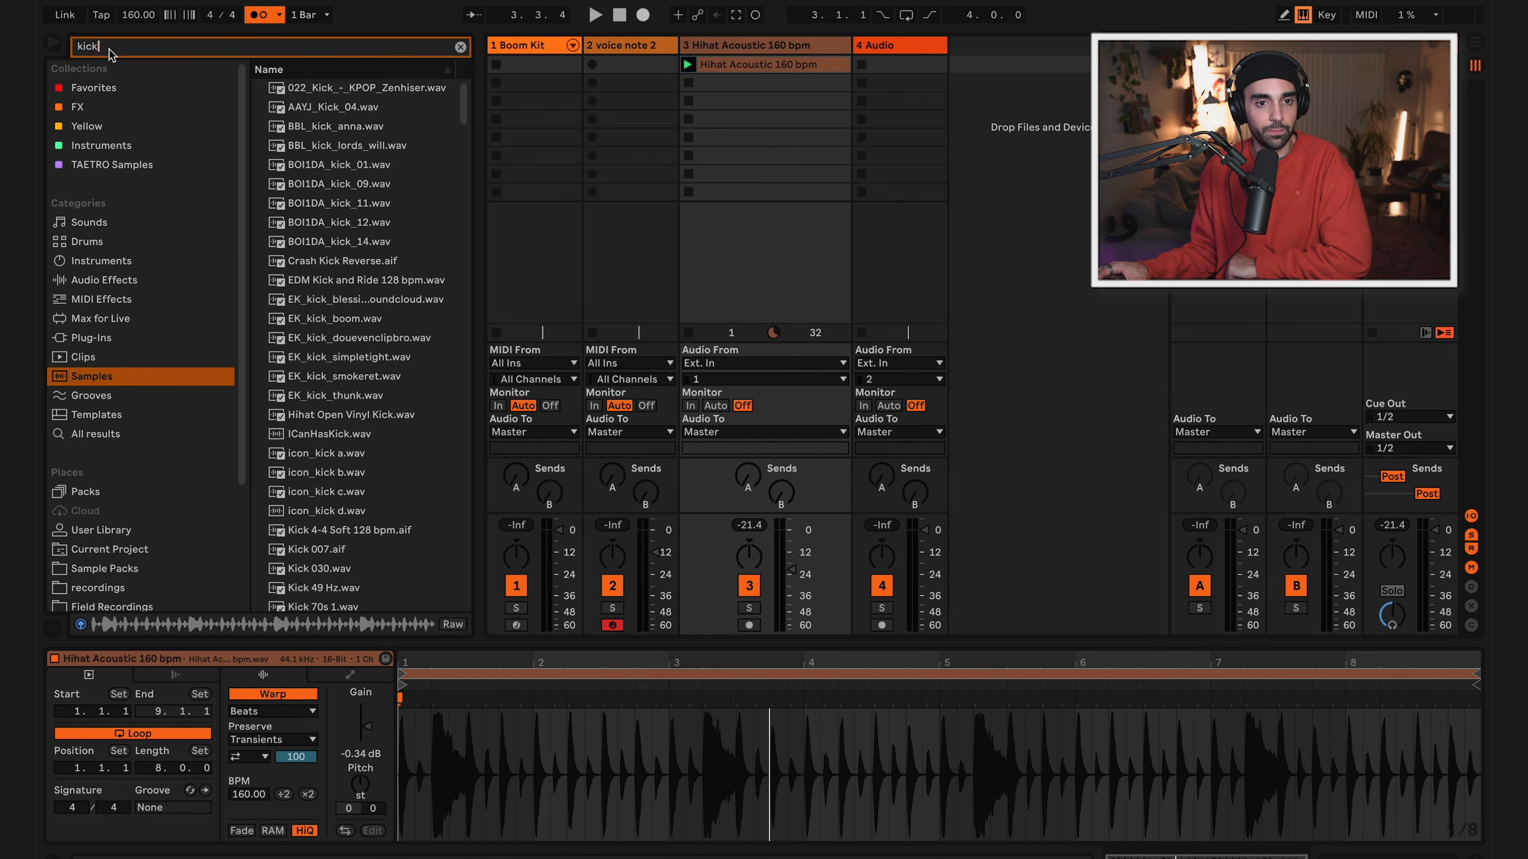
scroll(371, 349, down, 5)
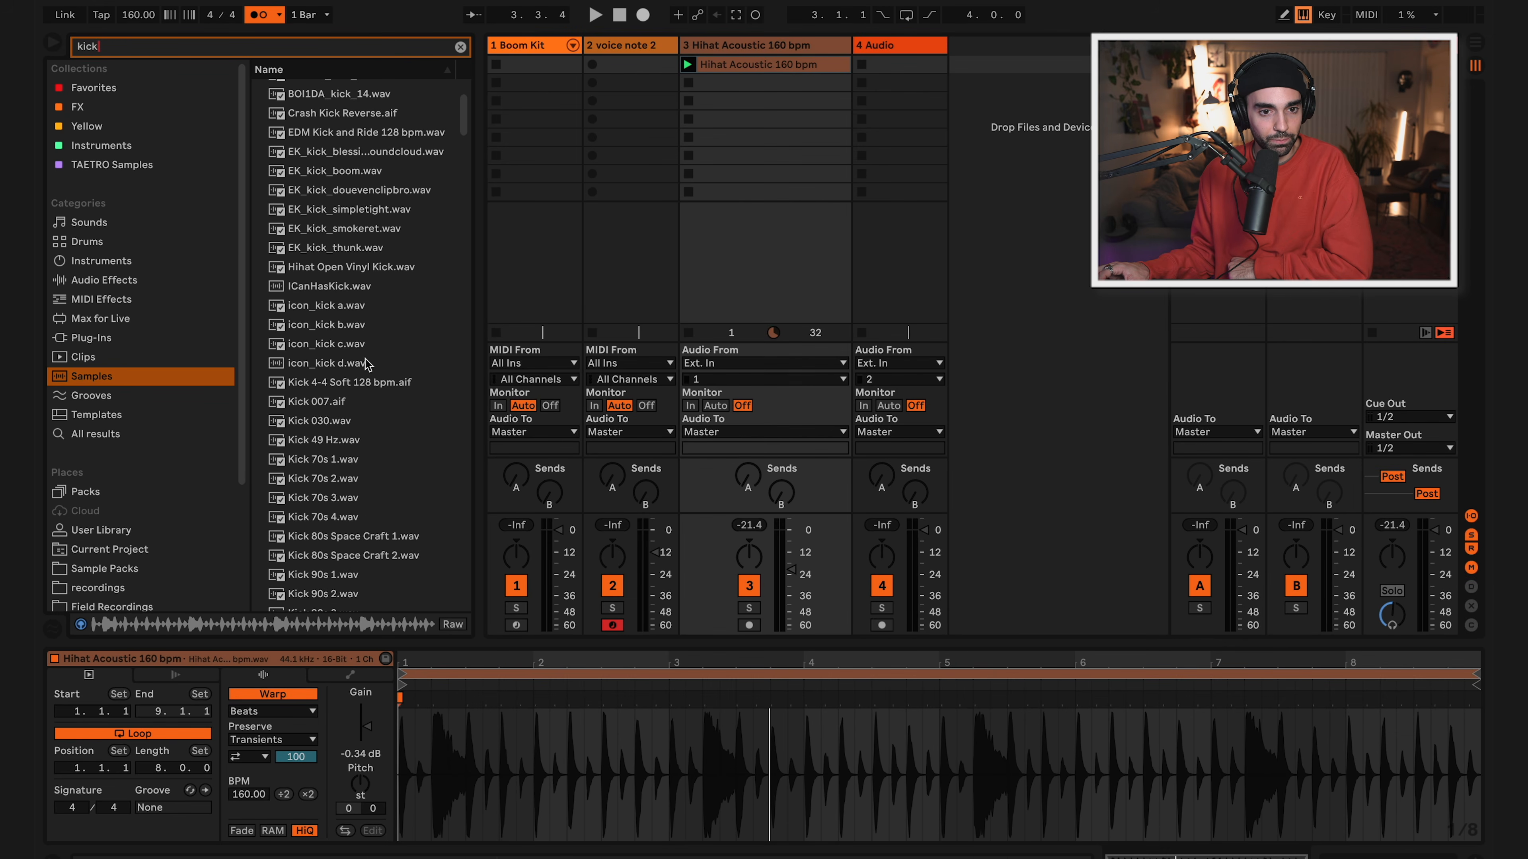
click(359, 388)
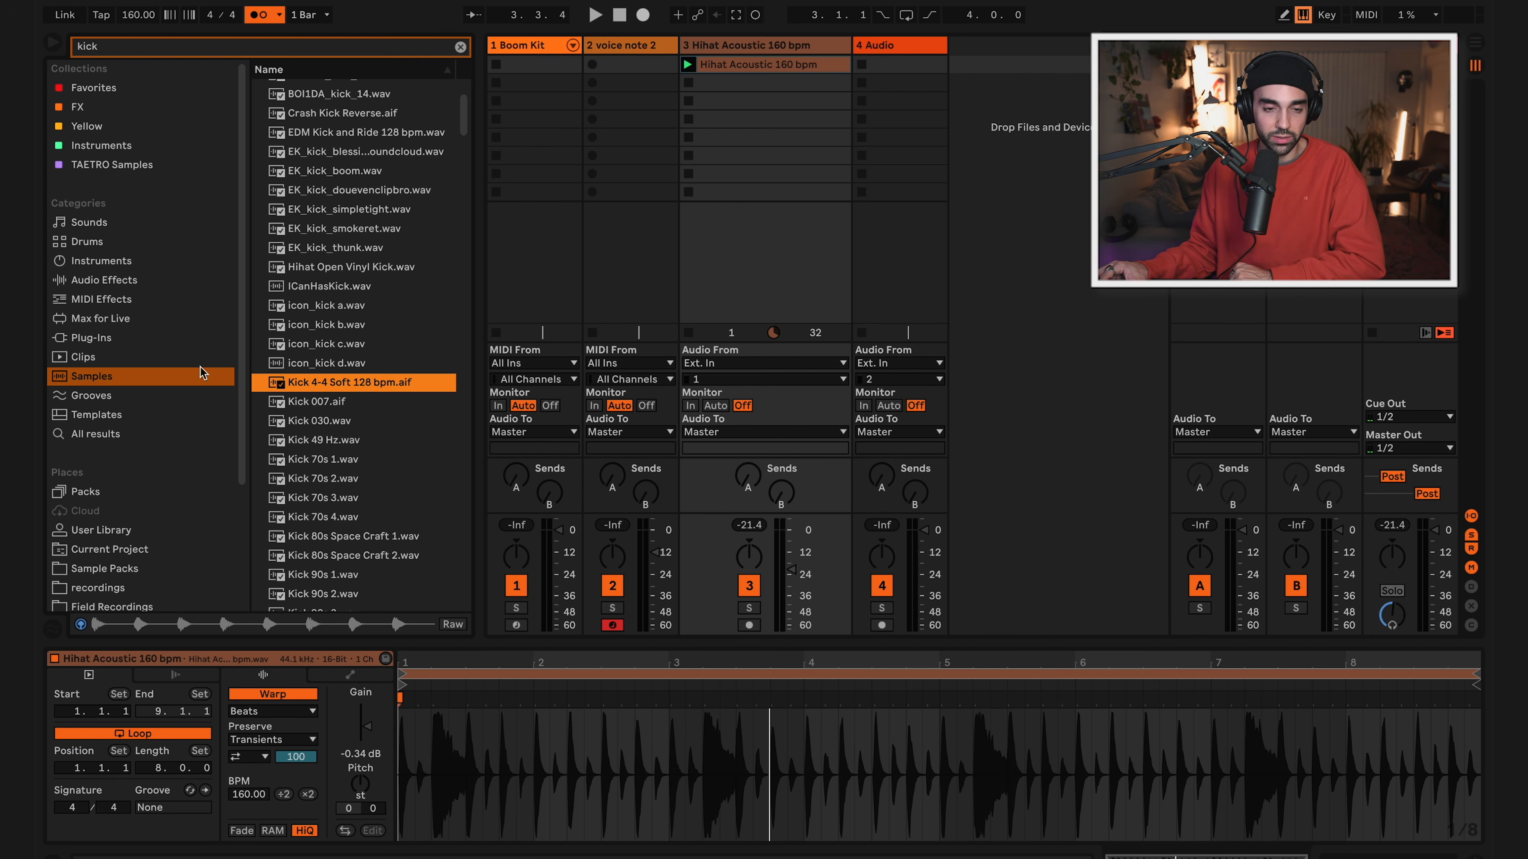
drag(295, 379, 897, 71)
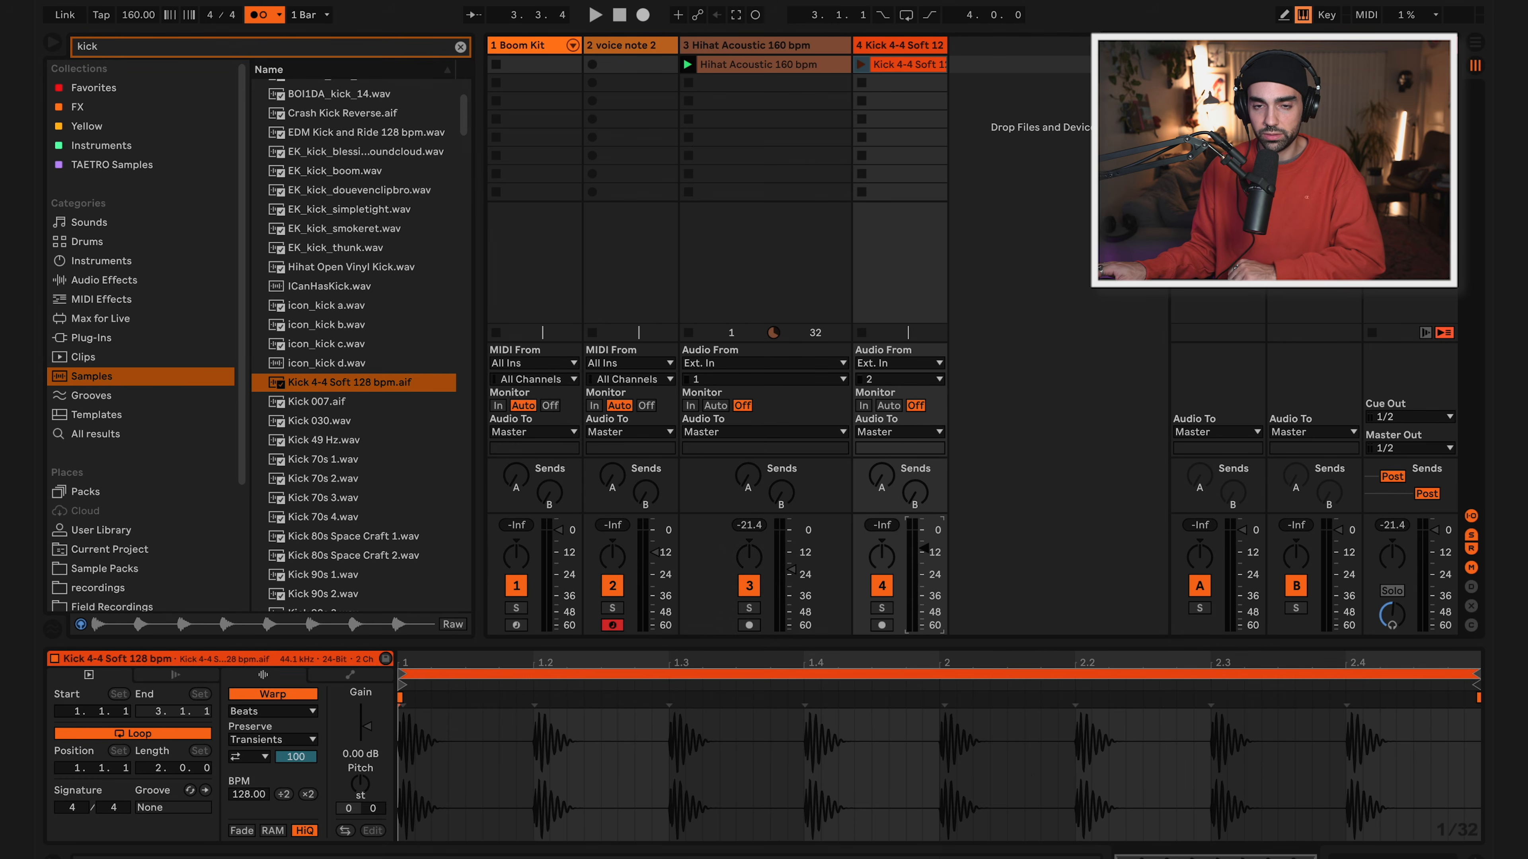
click(861, 65)
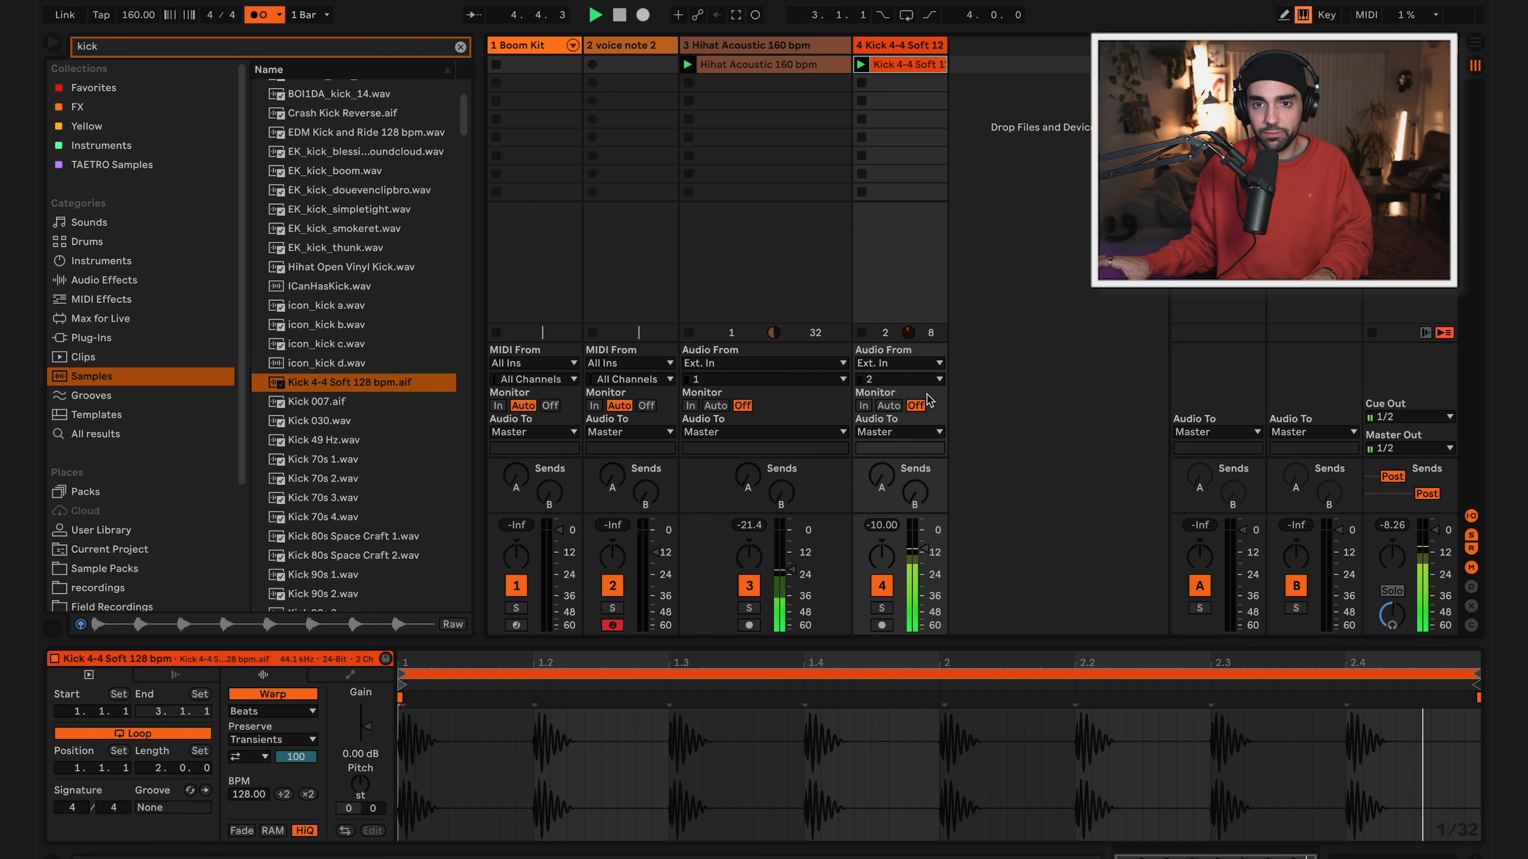
Widen track 4 and solo it to audition the warped kick clip against the metronome.
drag(944, 51, 1042, 49)
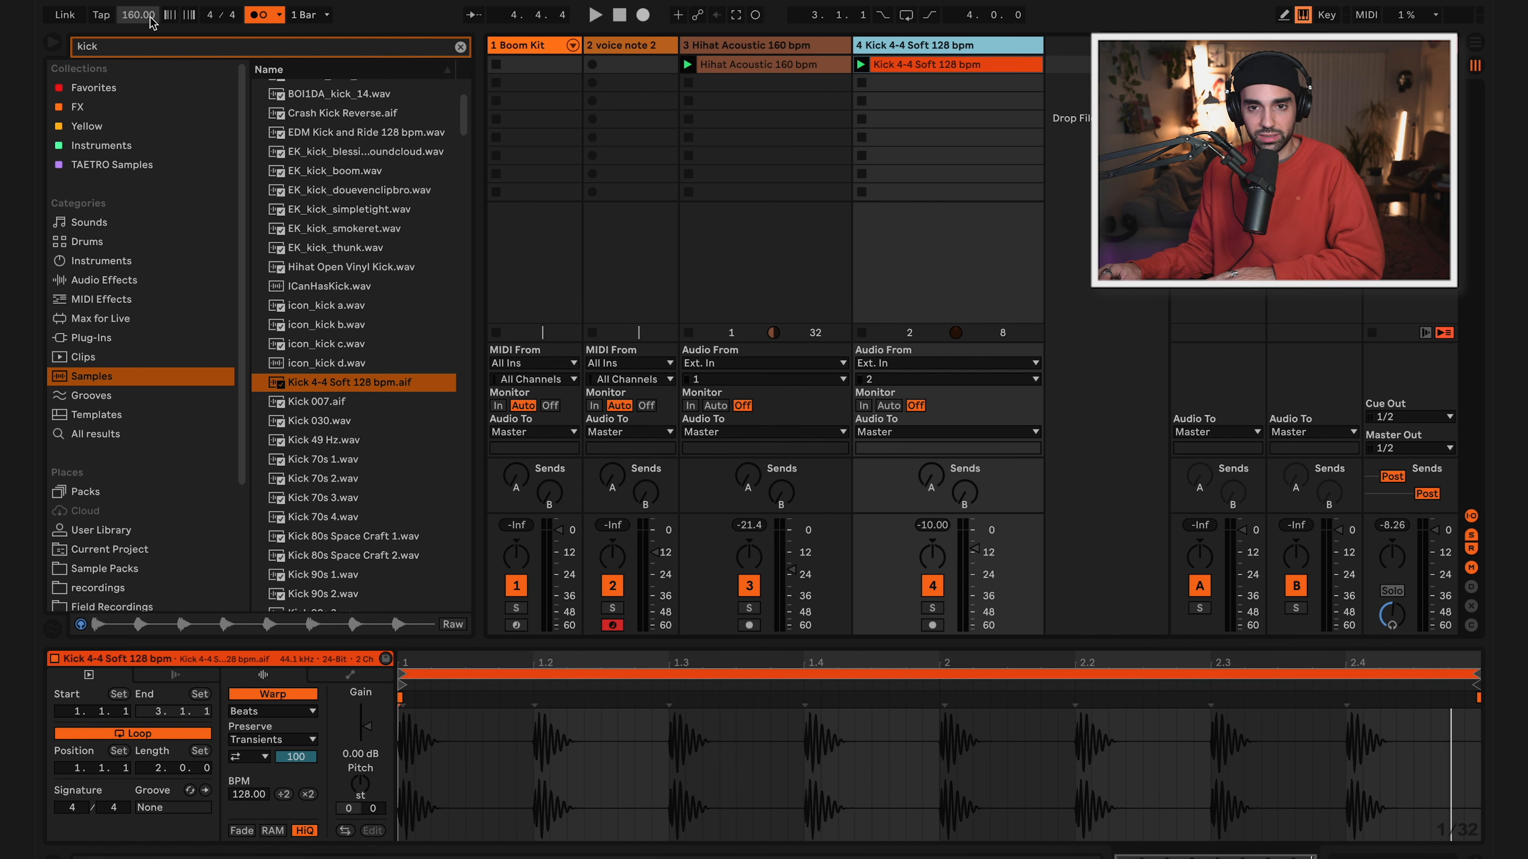
click(972, 66)
click(932, 608)
key(space)
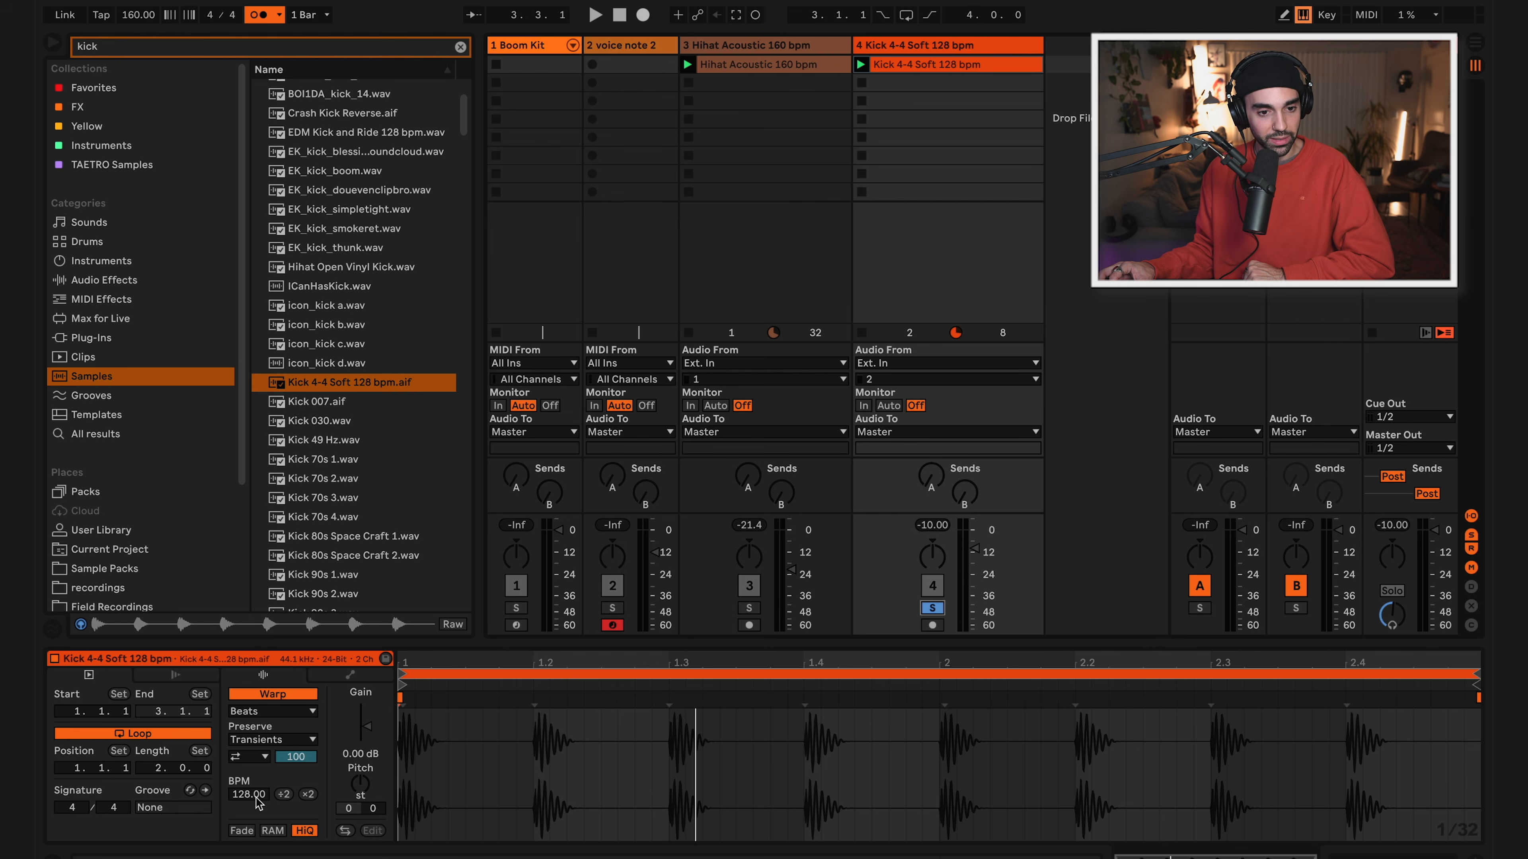
key(space)
key(space)
Play the kick clip with Warp off to compare its timing with the metronome, restoring Warp before auditioning it again.
click(273, 694)
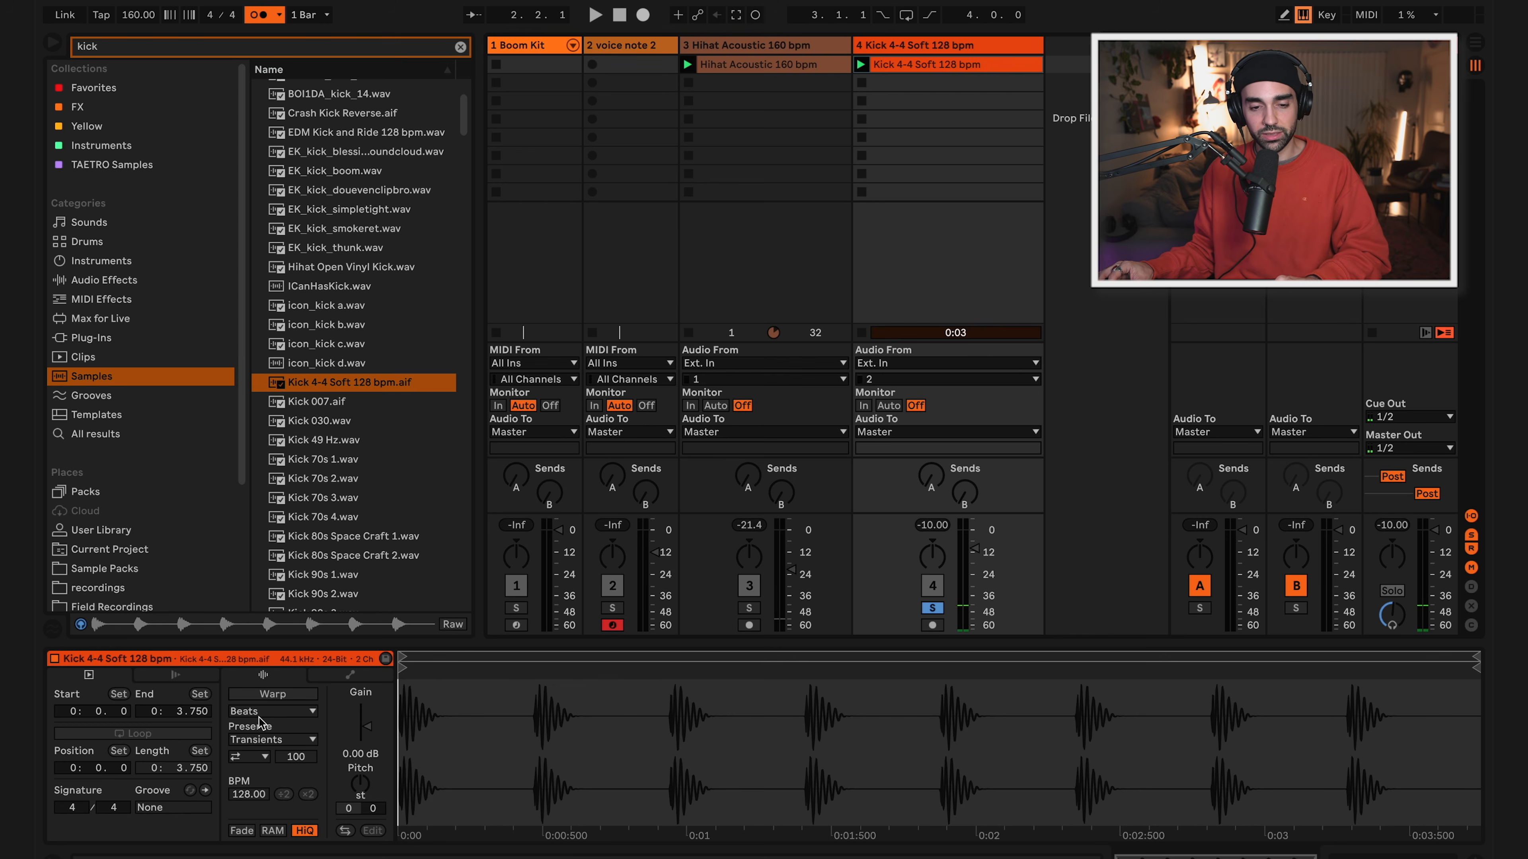
key(space)
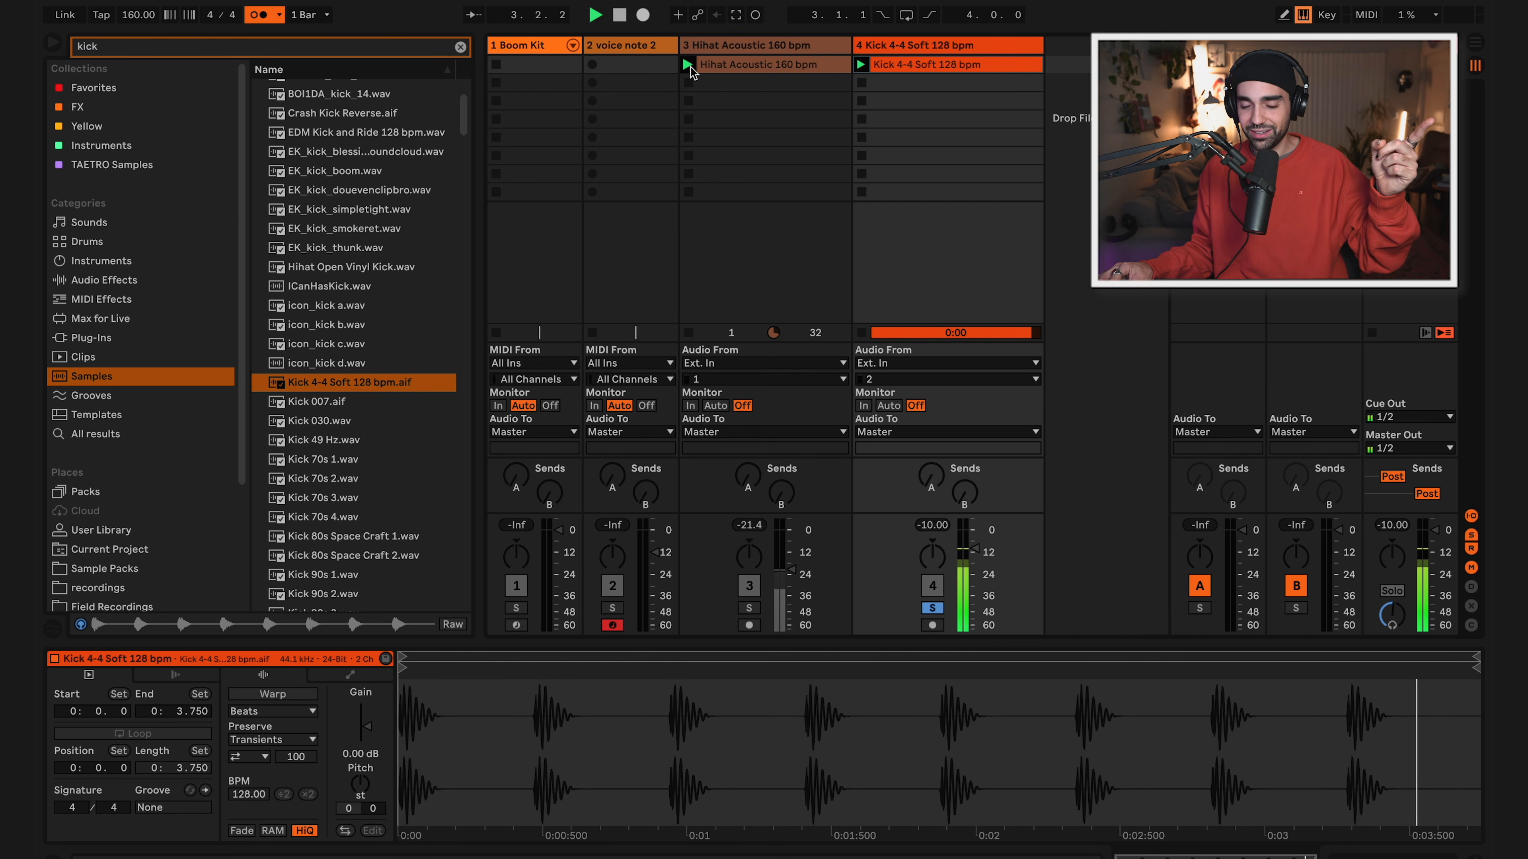
key(space)
key(space)
click(864, 64)
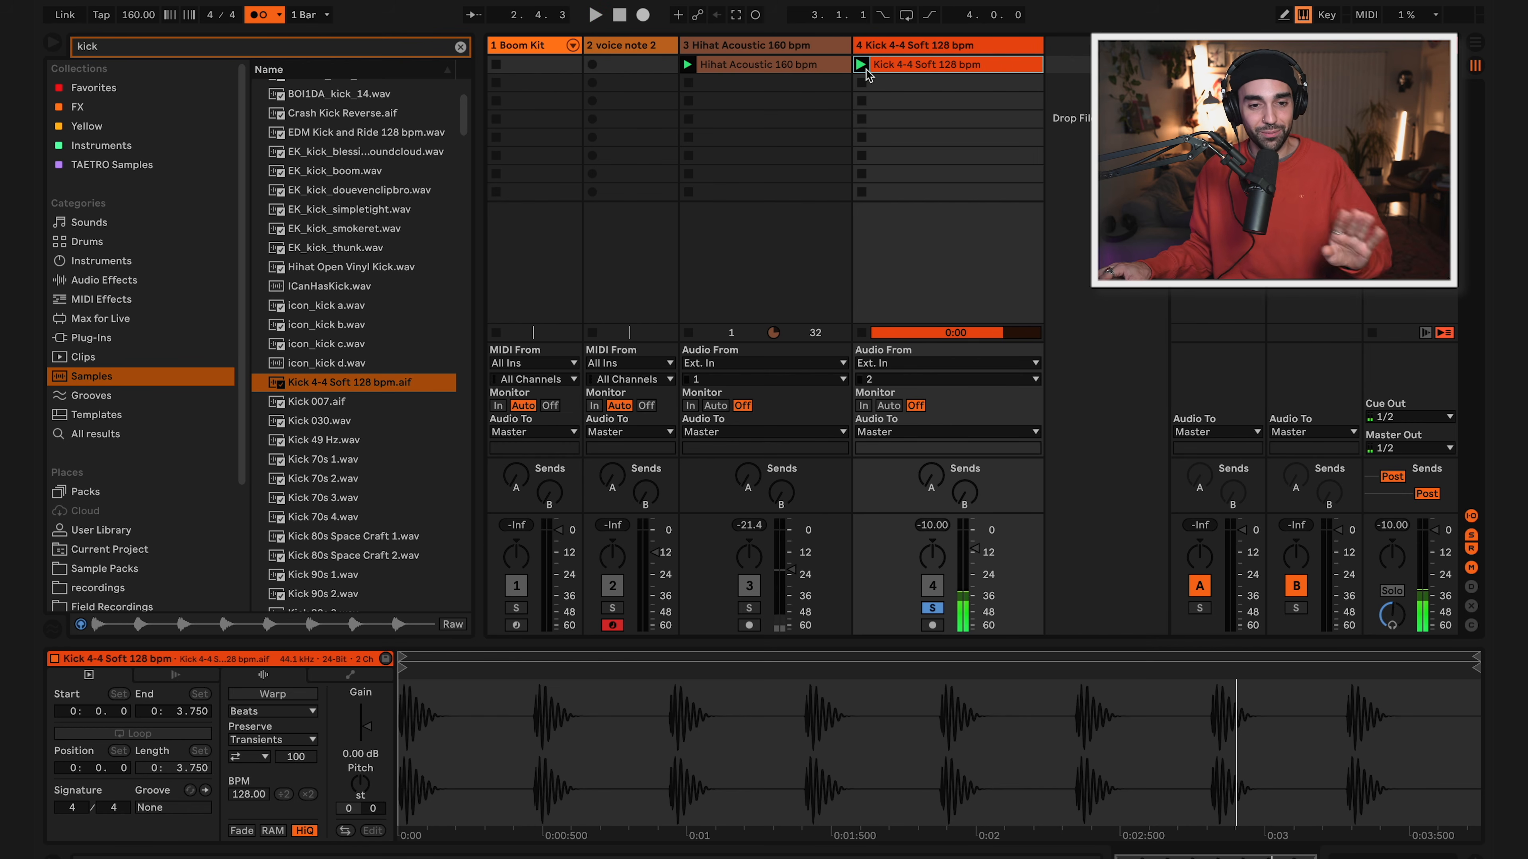
click(272, 694)
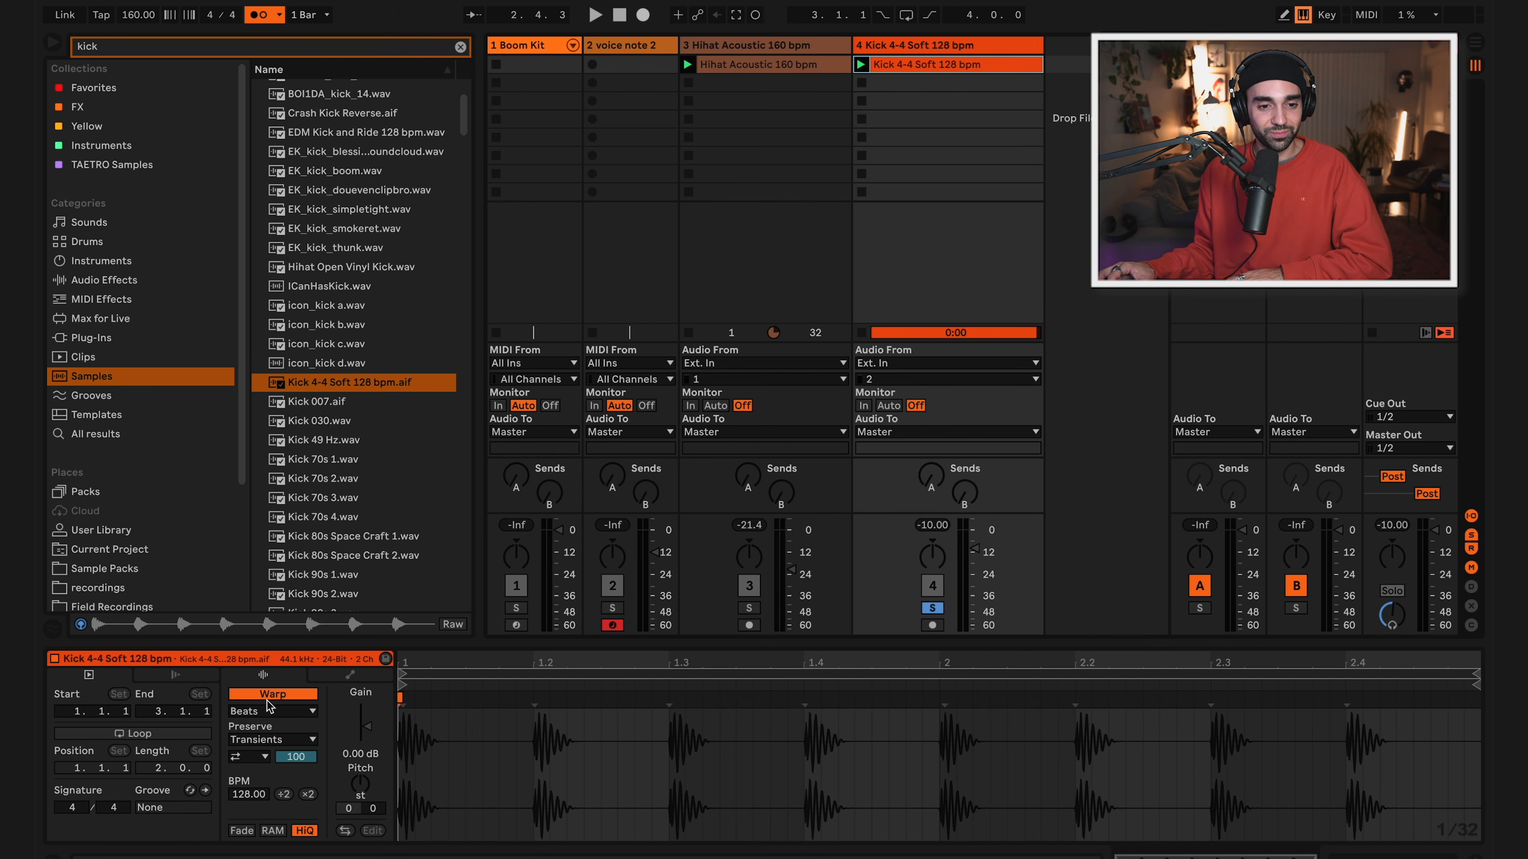
key(space)
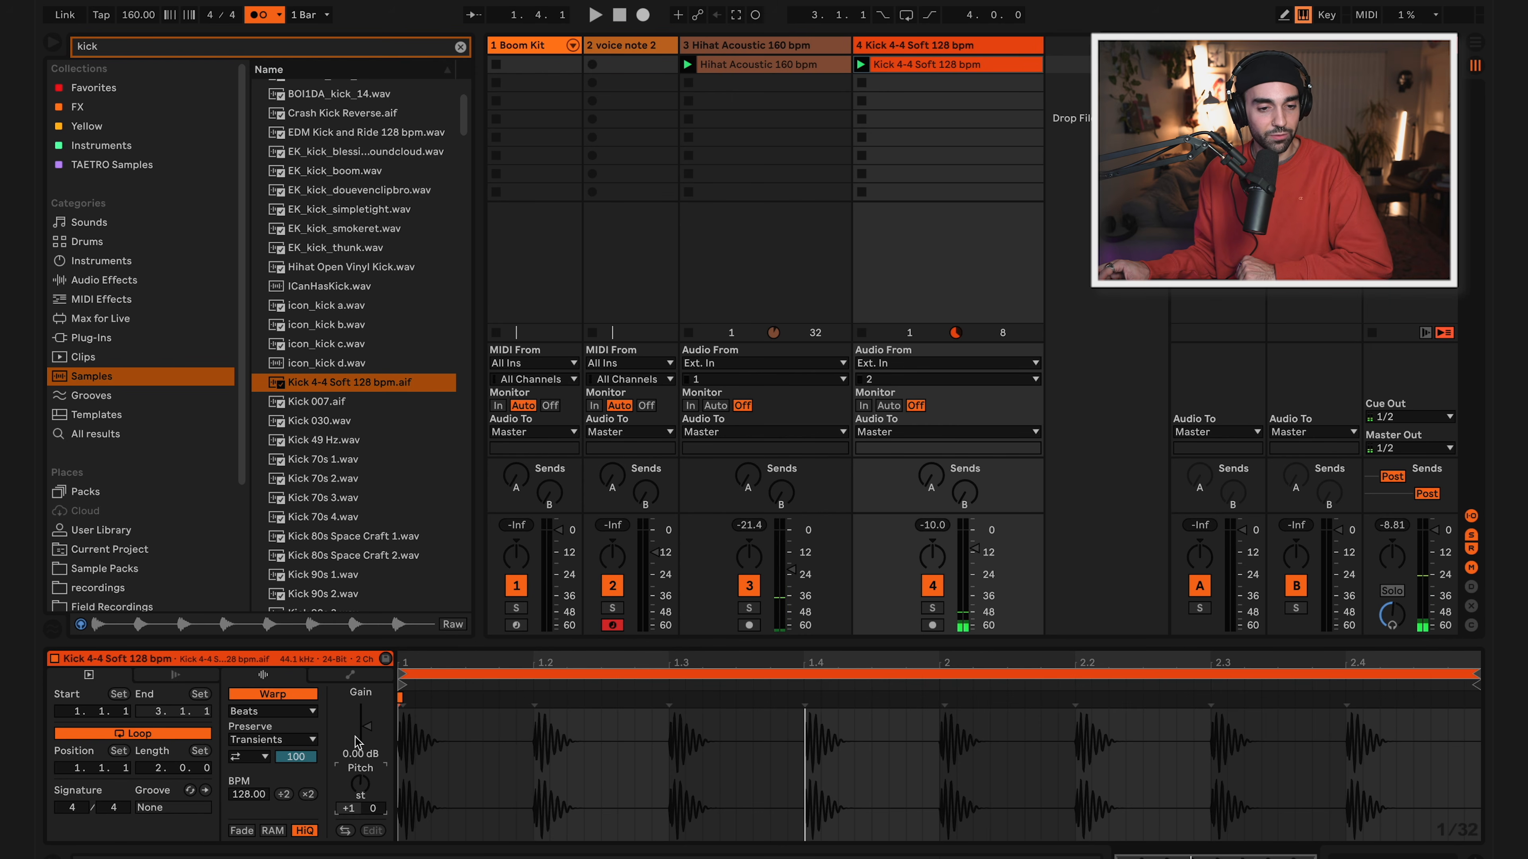
Enlarge the clip view and add warp markers on the kick clip's transients from 1.2 through 2.4.
drag(560, 642, 554, 421)
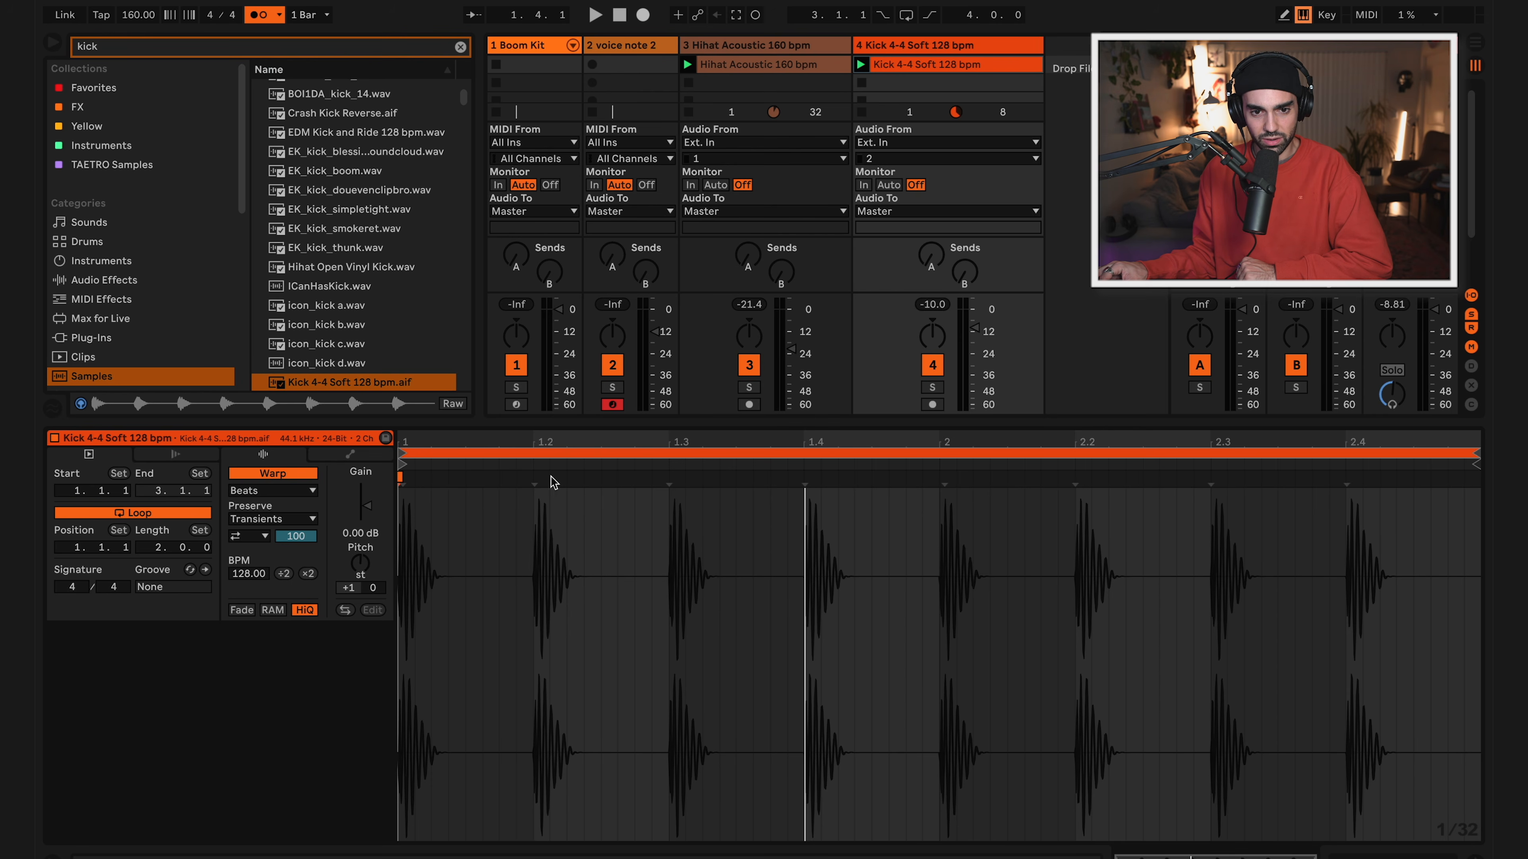
double_click(533, 479)
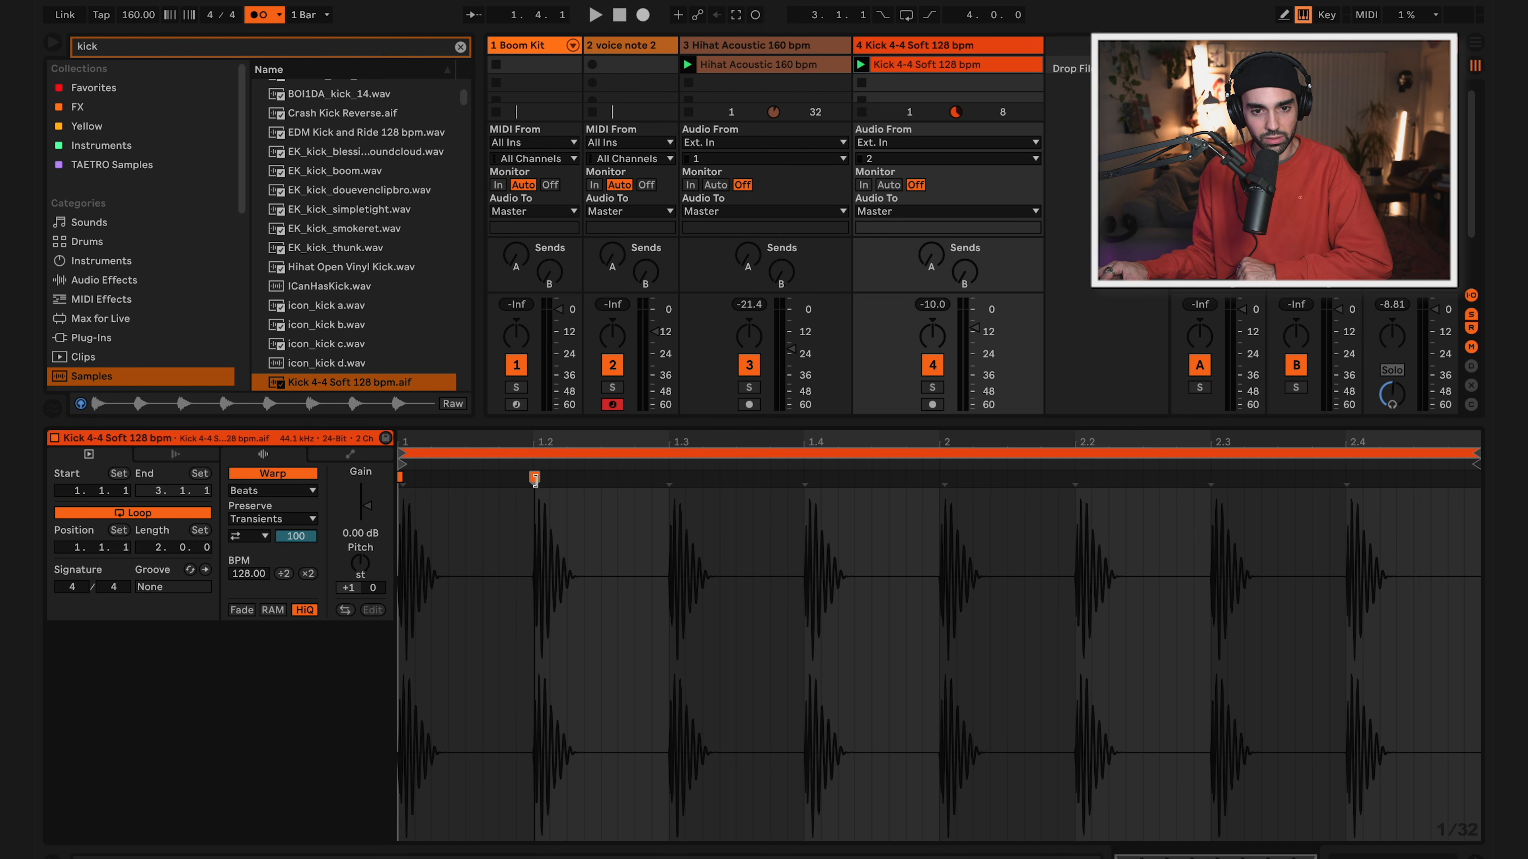
double_click(669, 478)
double_click(805, 479)
double_click(942, 479)
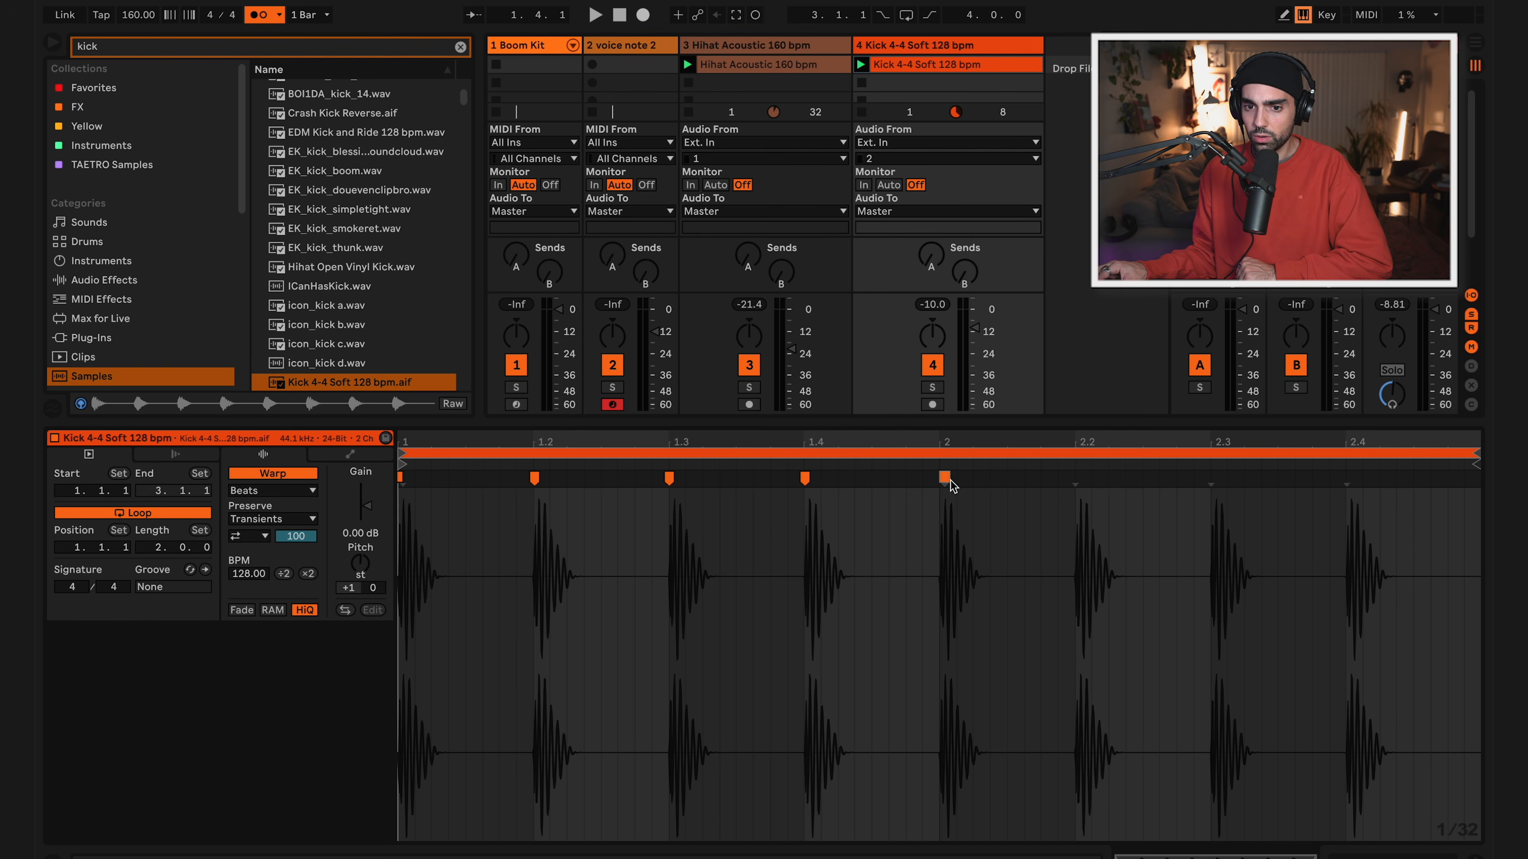
double_click(1209, 479)
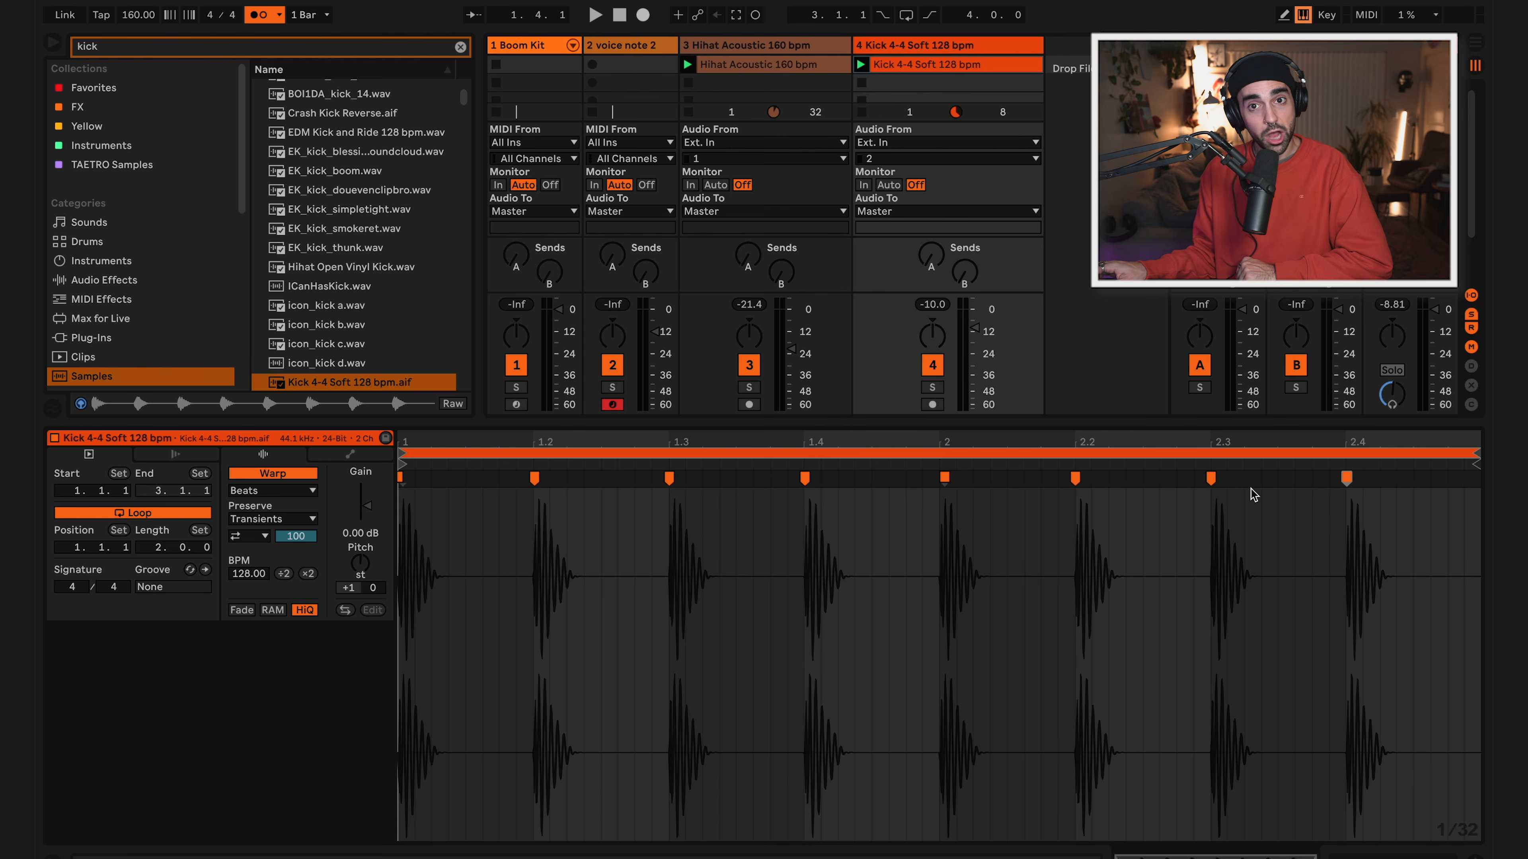
Shift the kick clip's warp markers off the beat, moving those at 1.2, 1.4 and 2.3 later and 2.2 earlier.
drag(536, 484, 594, 484)
key(space)
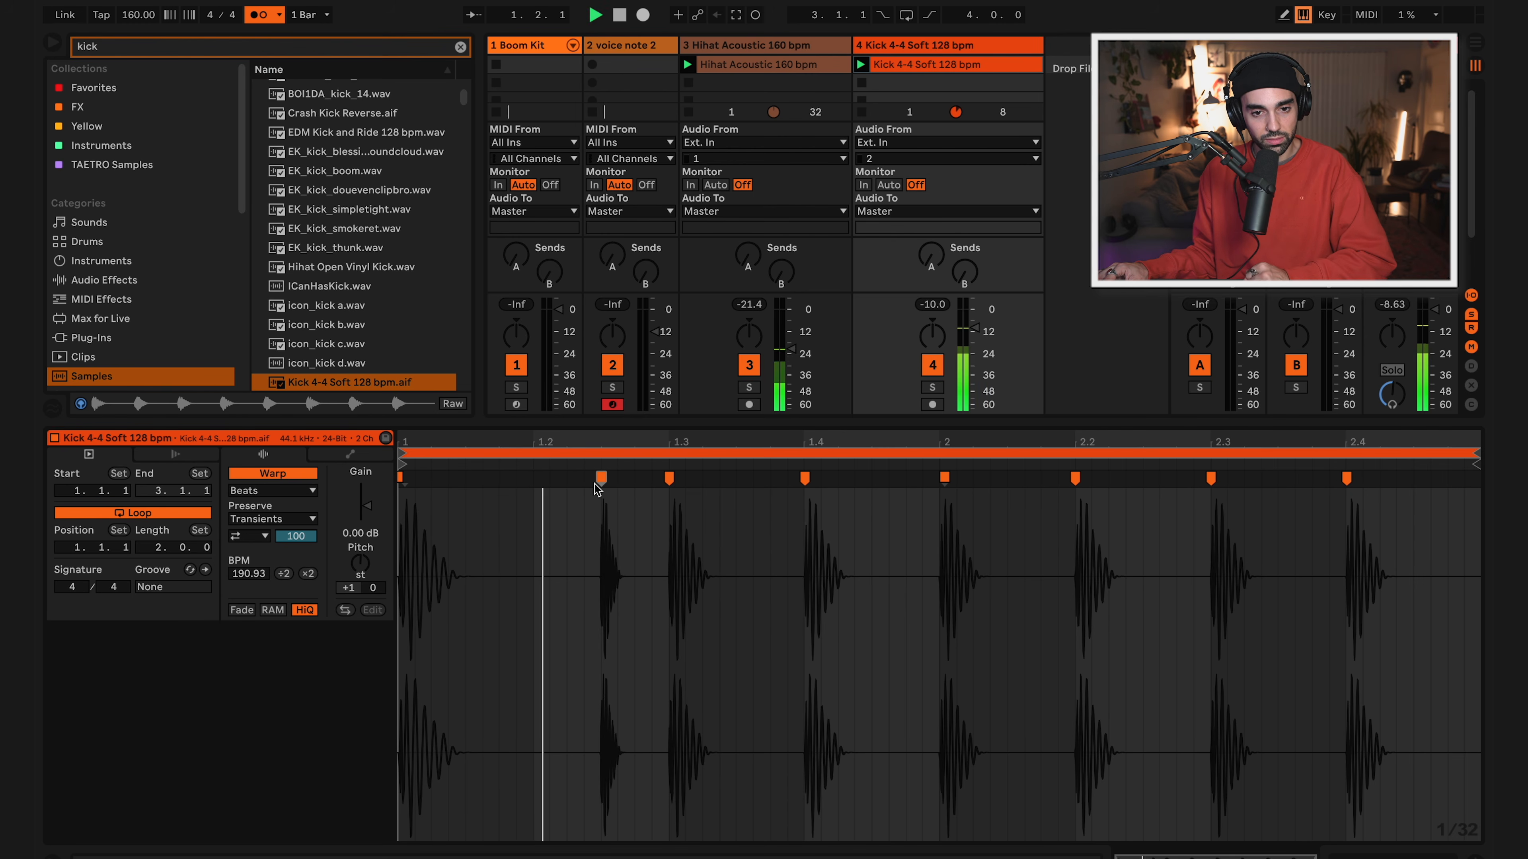
key(space)
drag(804, 479, 887, 485)
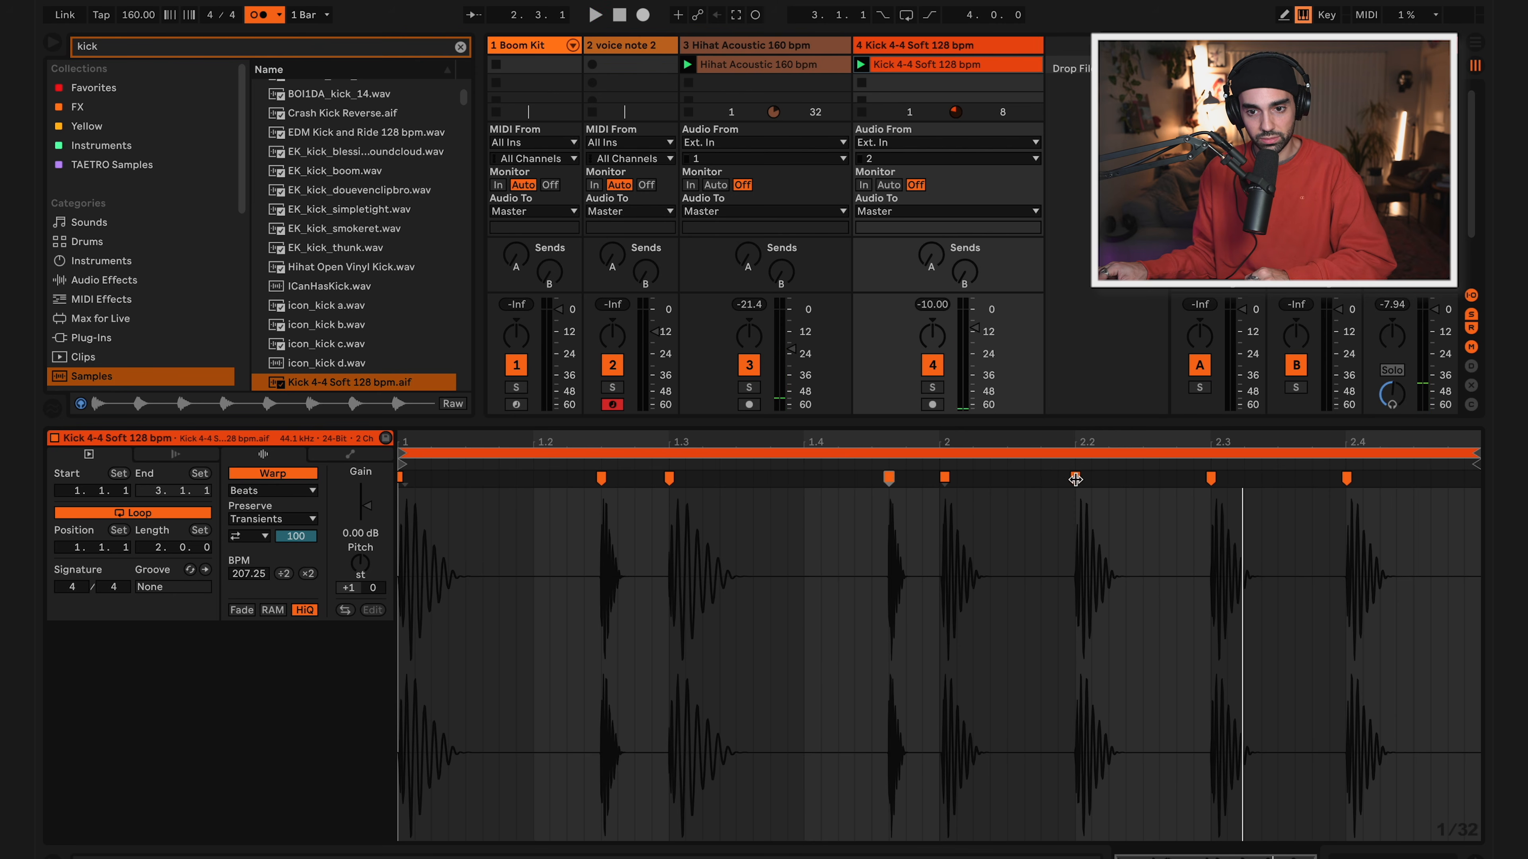
drag(1075, 479, 1040, 485)
drag(1211, 481, 1244, 481)
Nudge the kick marker after 2.3 further towards 2.4 during playback and audition the groove with the metronome off.
key(space)
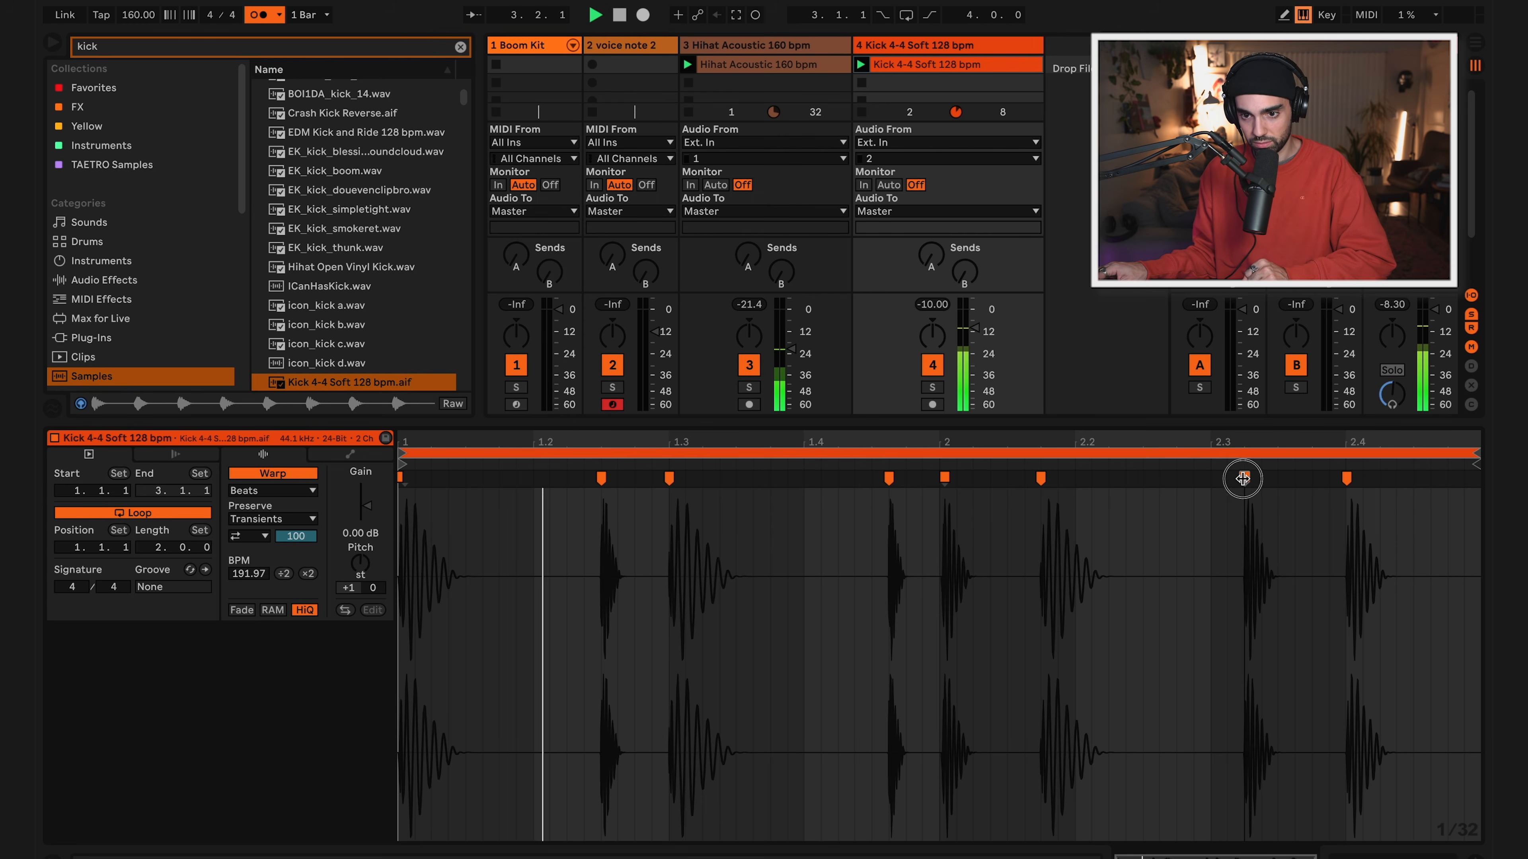
drag(1240, 482, 1257, 482)
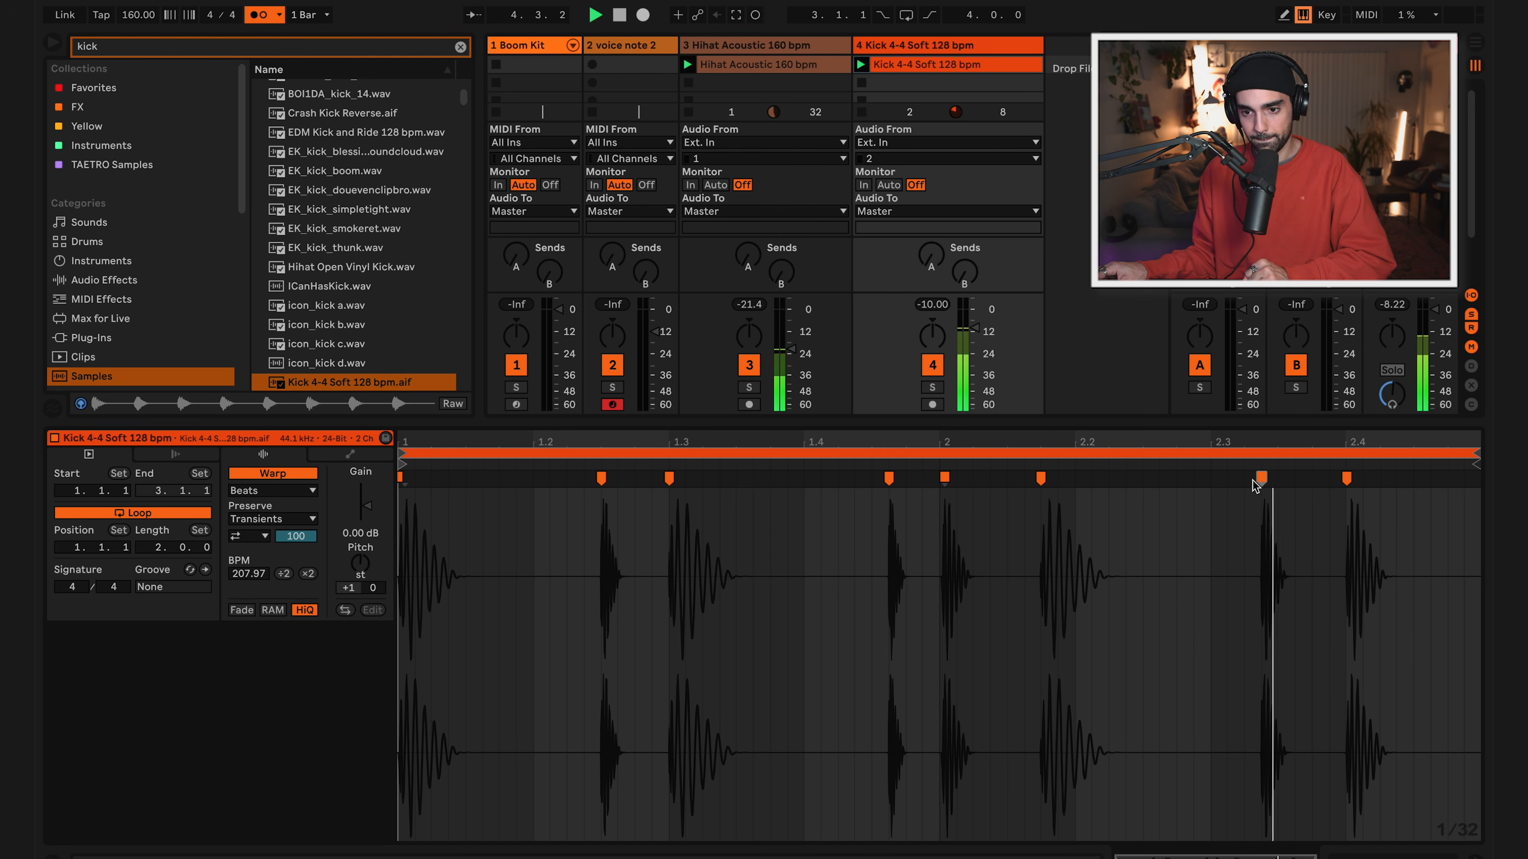
drag(1272, 480, 1286, 480)
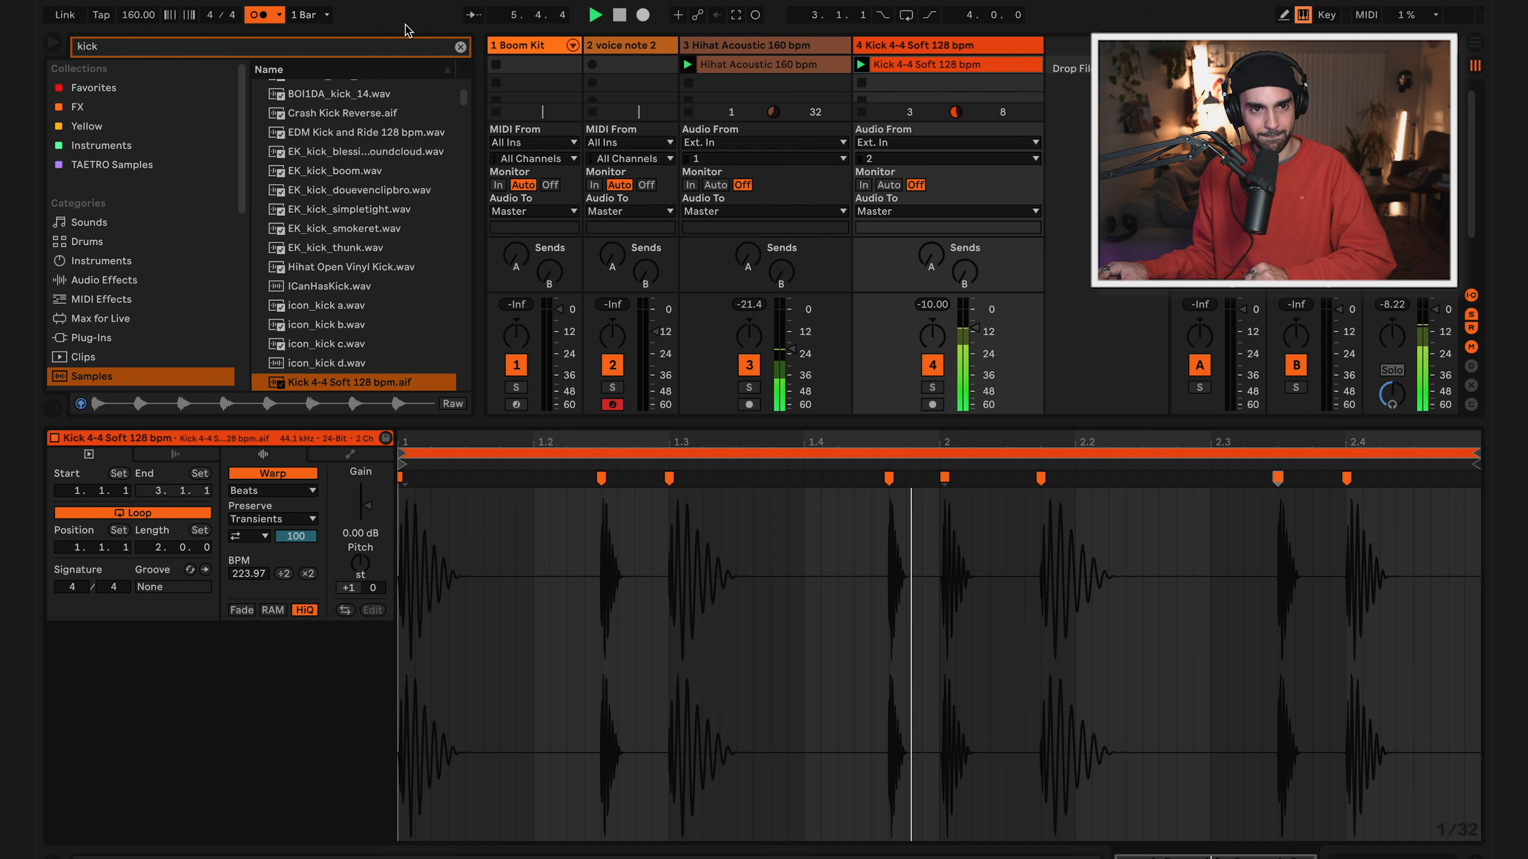
click(259, 15)
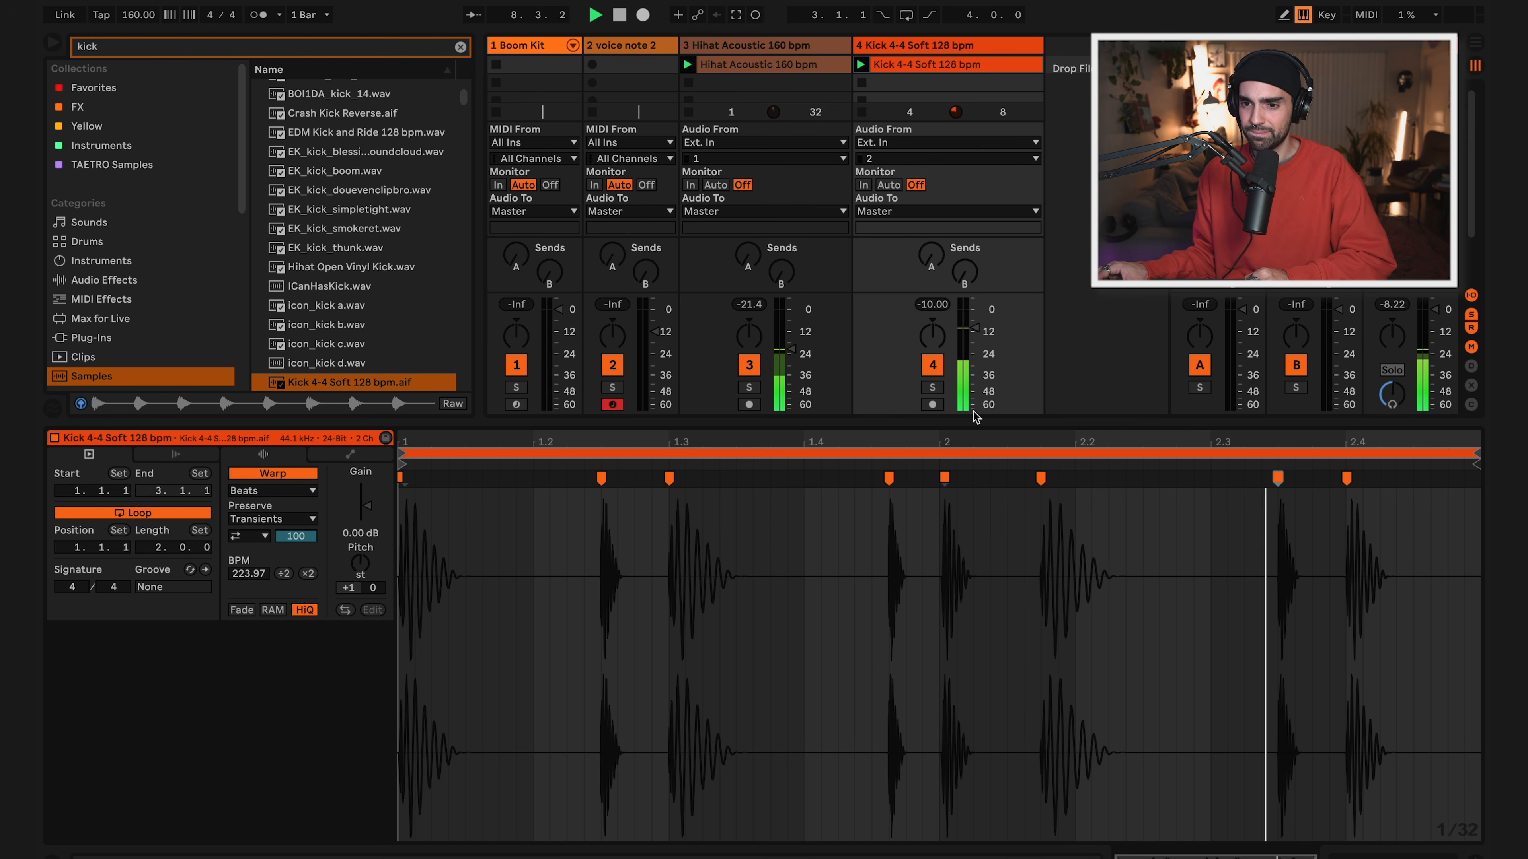
key(space)
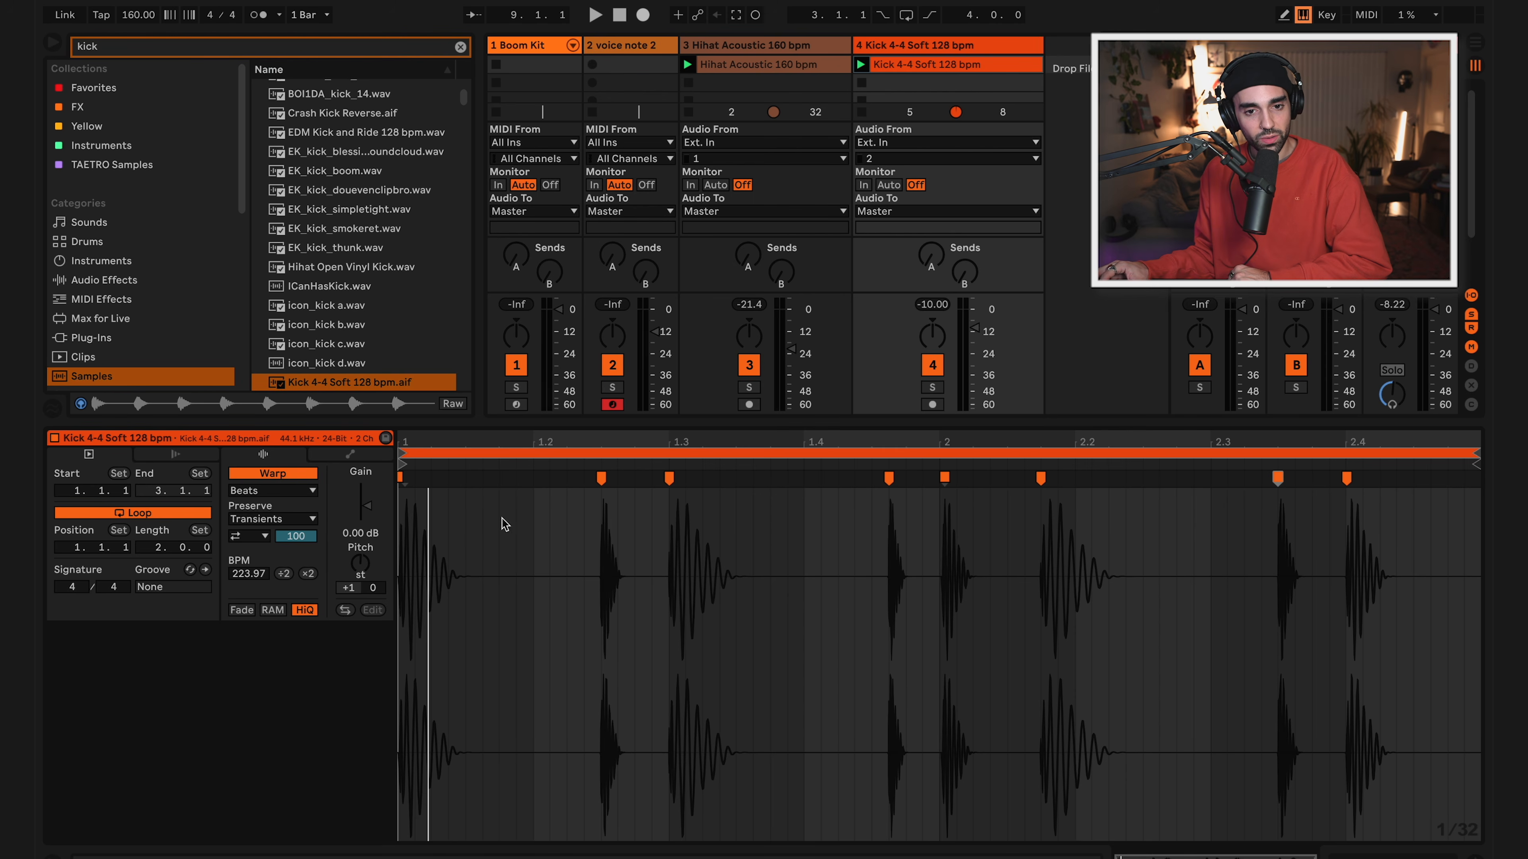
Move the shifted kicks at 1.2 and 1.4 back on the beat and delete the added warp markers to restore even timing.
drag(601, 477, 533, 477)
drag(887, 479, 803, 480)
double_click(803, 480)
click(667, 479)
double_click(533, 479)
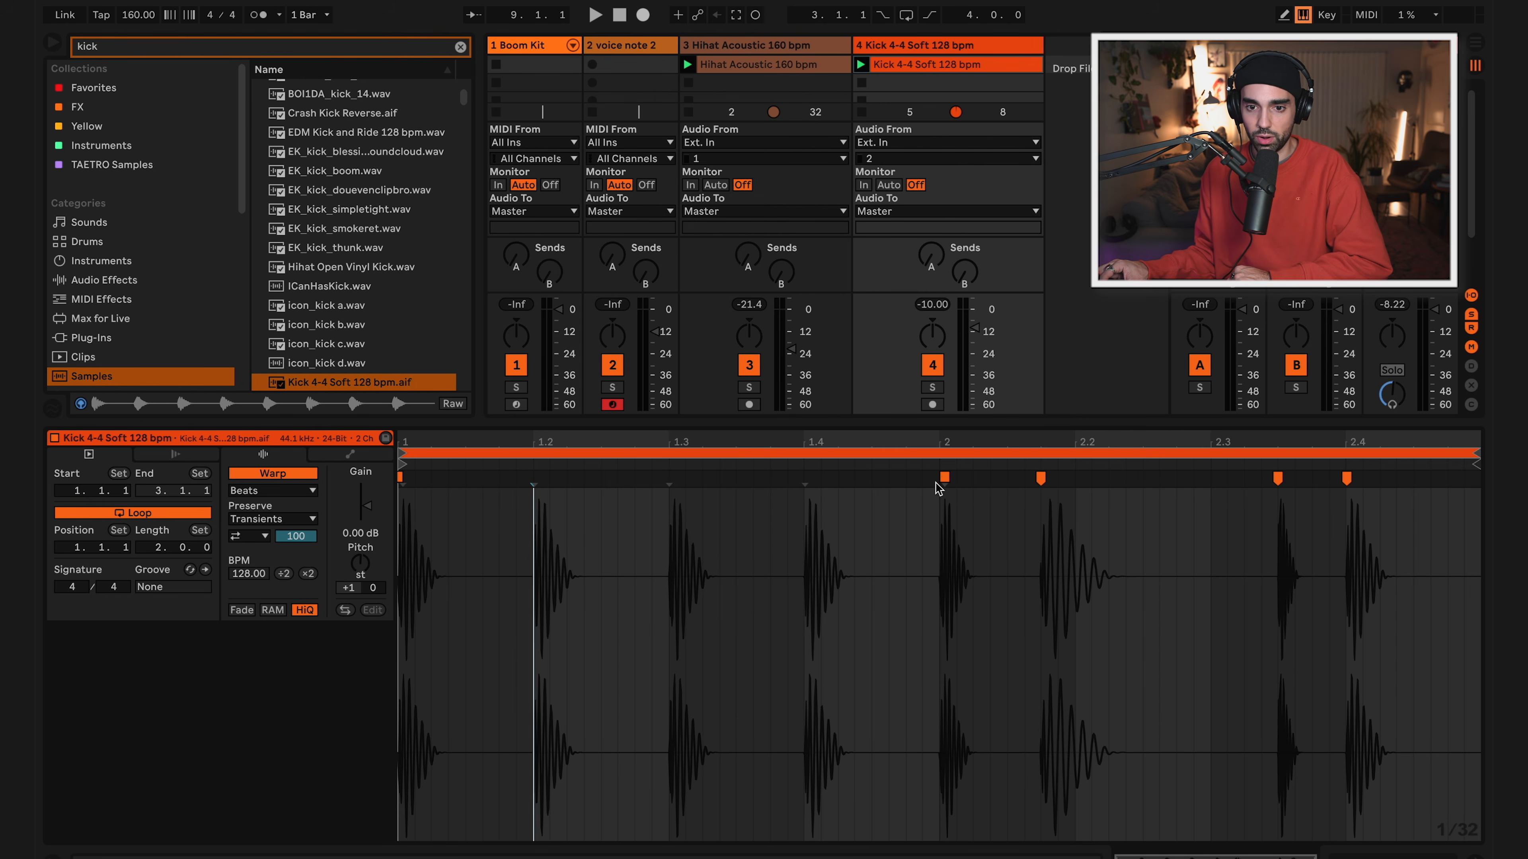
double_click(945, 479)
double_click(1044, 478)
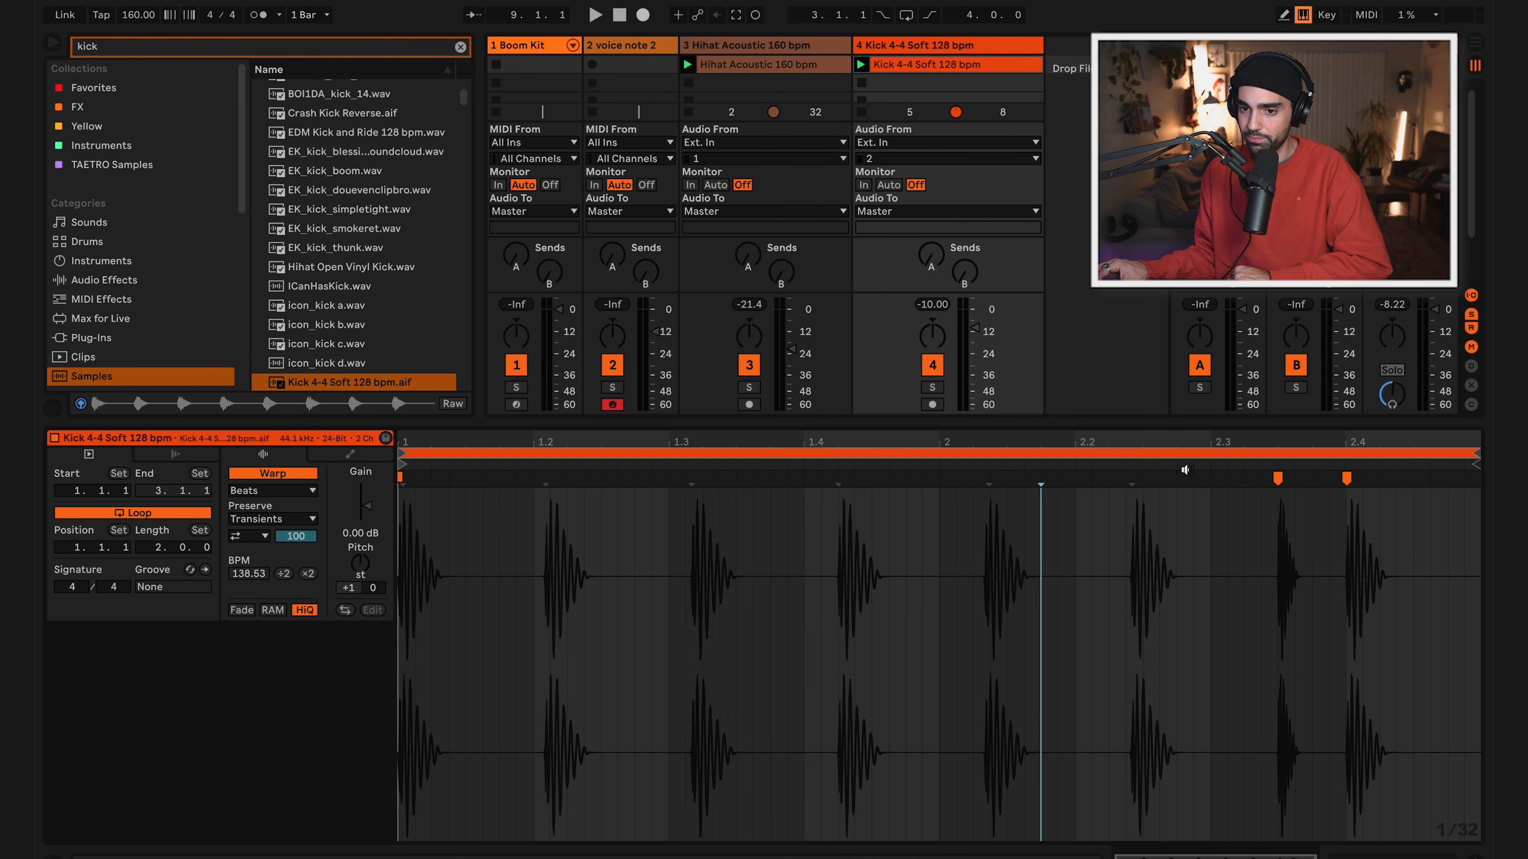
double_click(1281, 477)
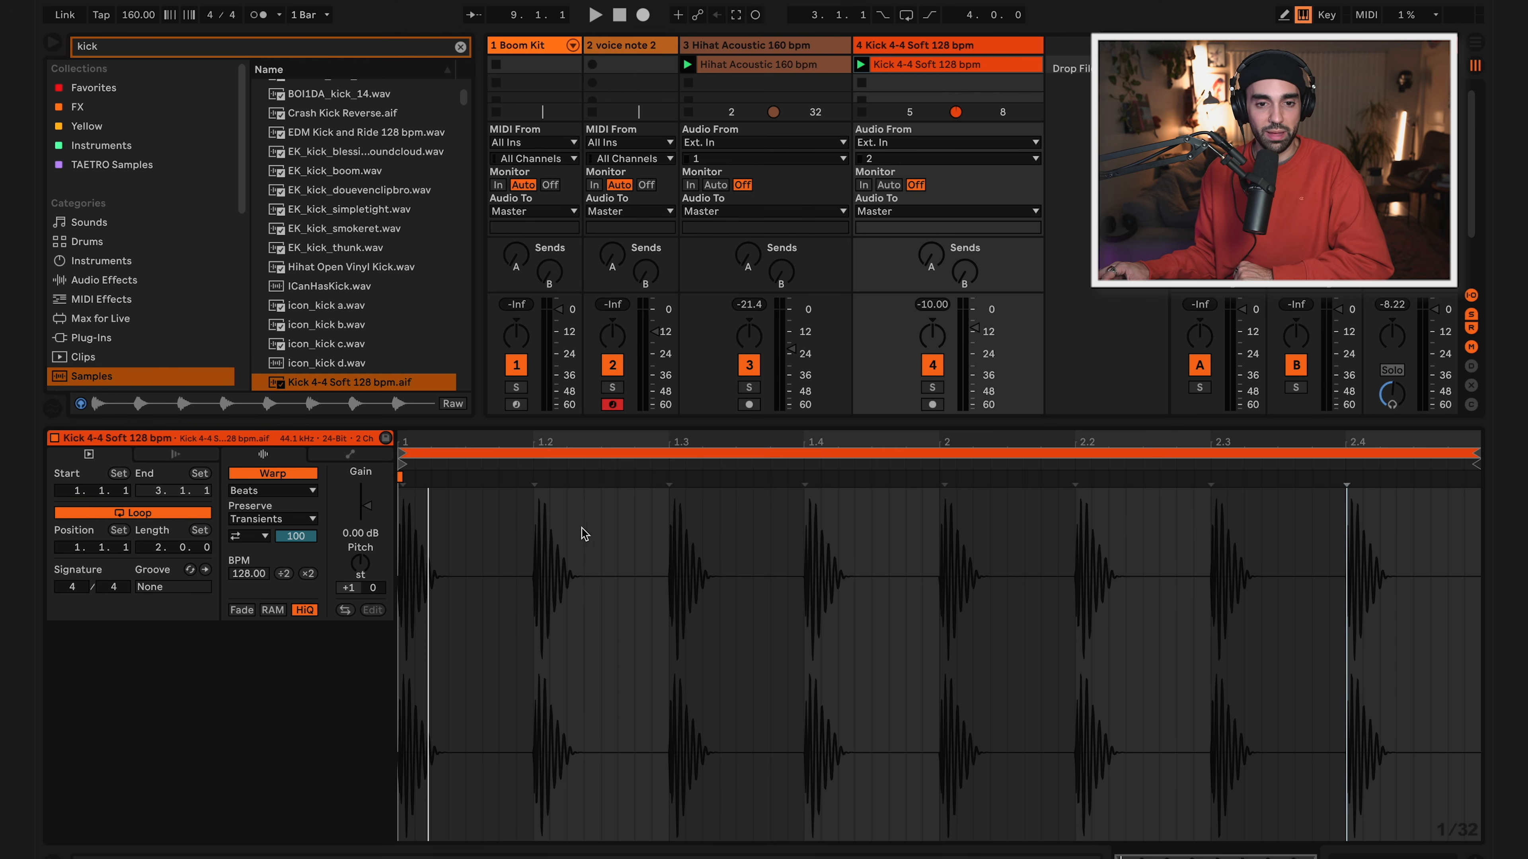
Add warp markers at 1.2 and just after the first kick, testing the stretch by moving the 1.2 marker later and back.
double_click(534, 480)
drag(529, 476, 668, 477)
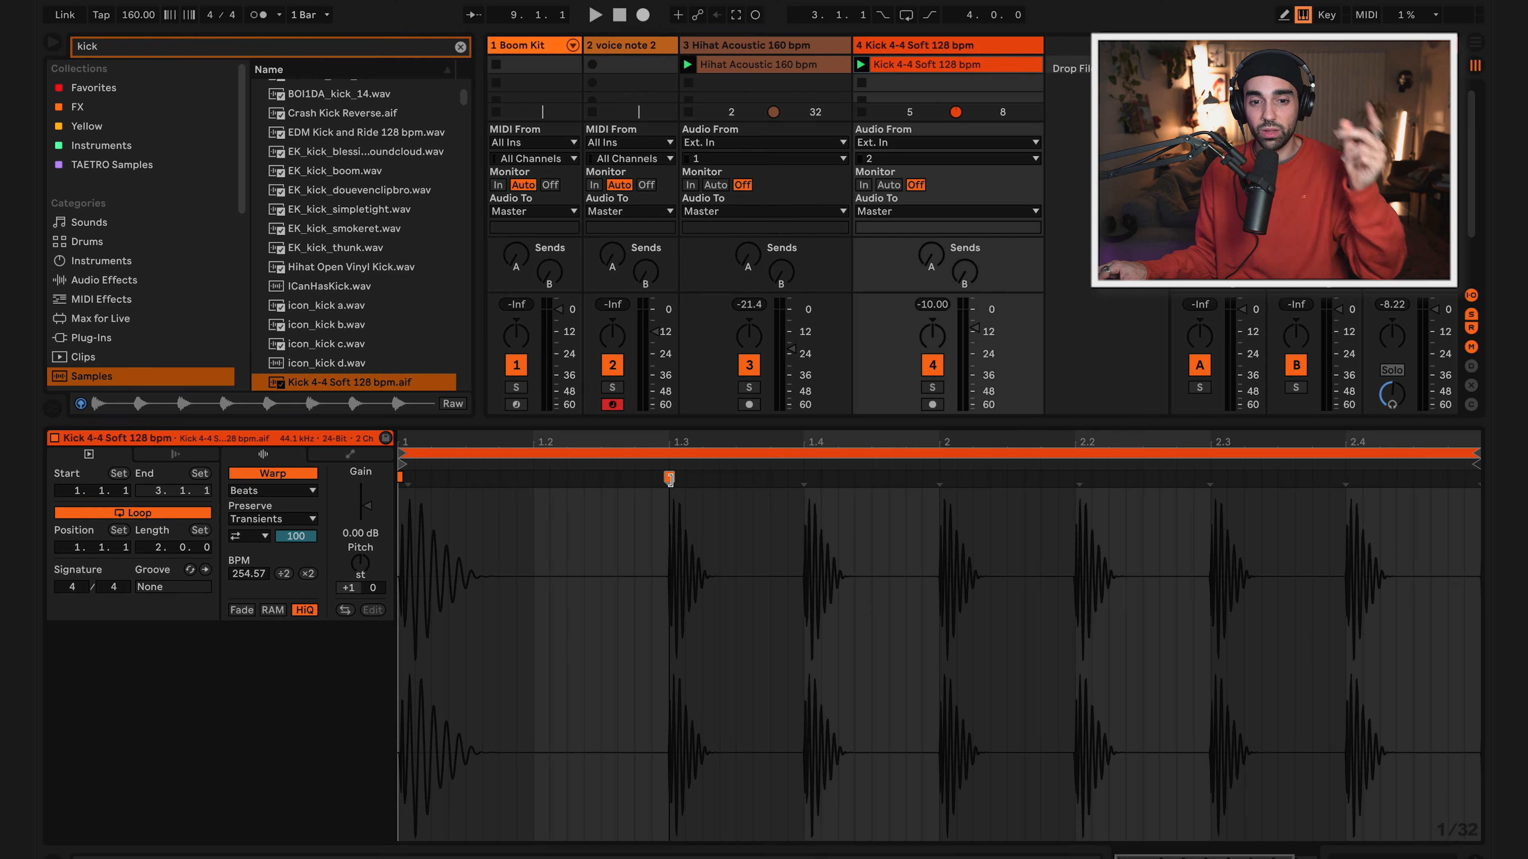
drag(669, 478, 534, 482)
double_click(447, 482)
drag(525, 480, 622, 495)
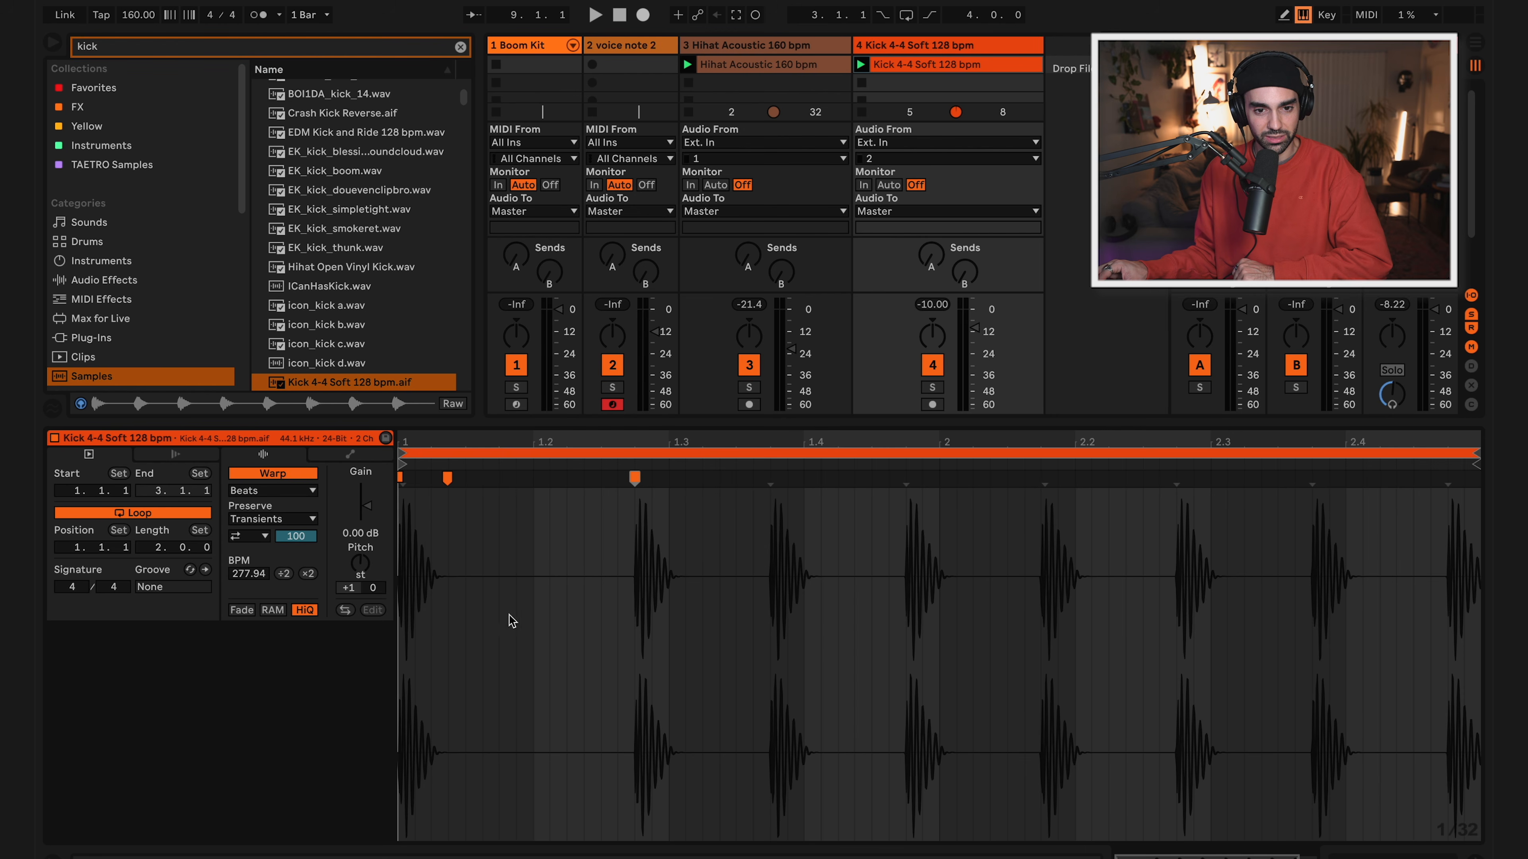
drag(631, 483, 534, 487)
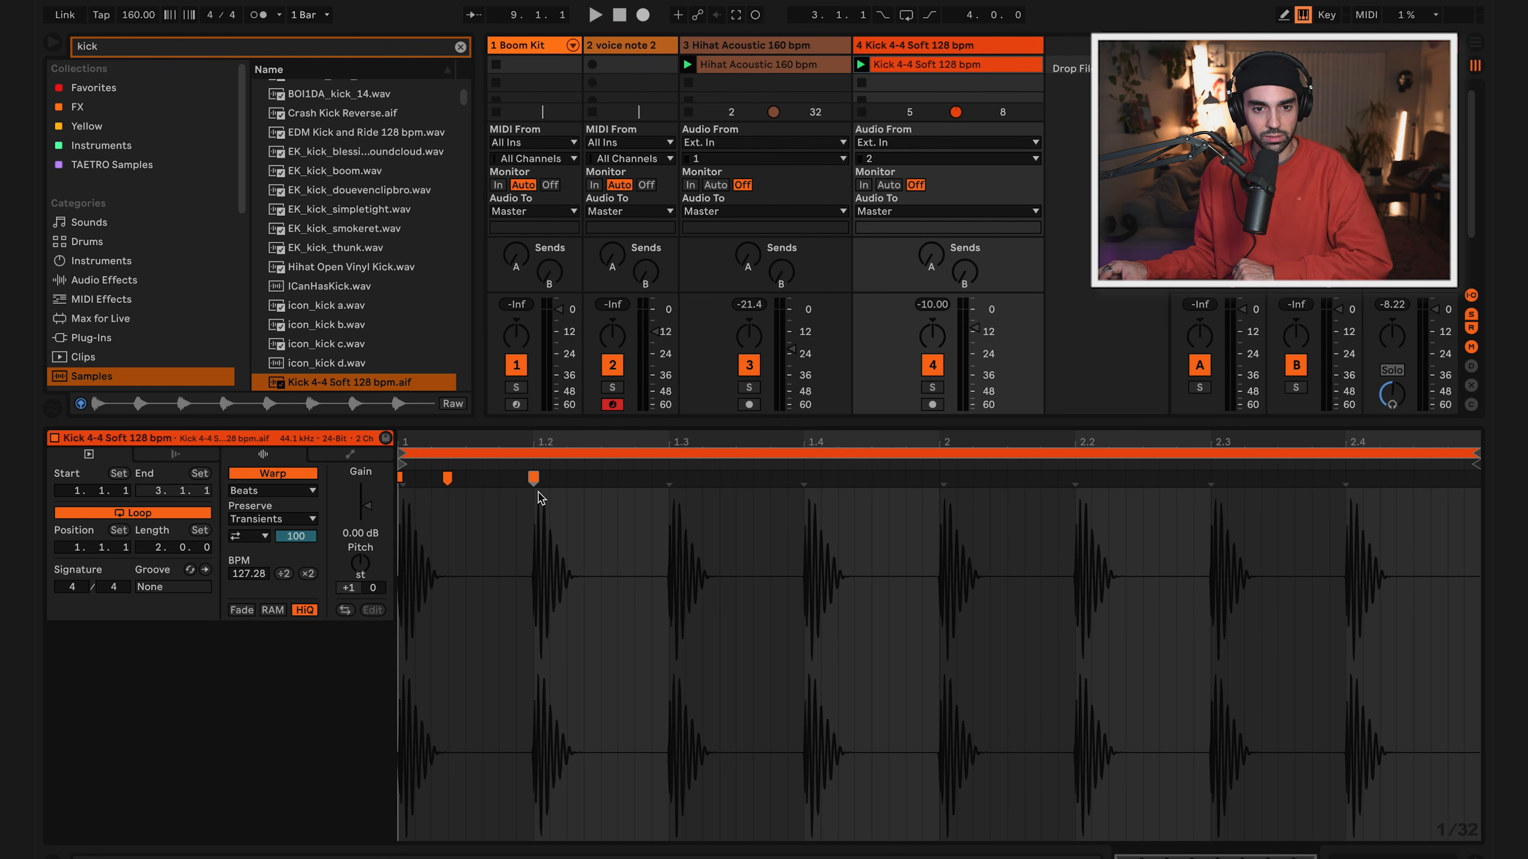
Add a warp marker at 1.3 and test shifting the second kick slightly earlier, returning its marker to 1.2.
double_click(667, 480)
mouse_move(535, 475)
mouse_down()
mouse_move(580, 476)
mouse_move(498, 478)
mouse_move(562, 484)
mouse_move(523, 485)
mouse_up()
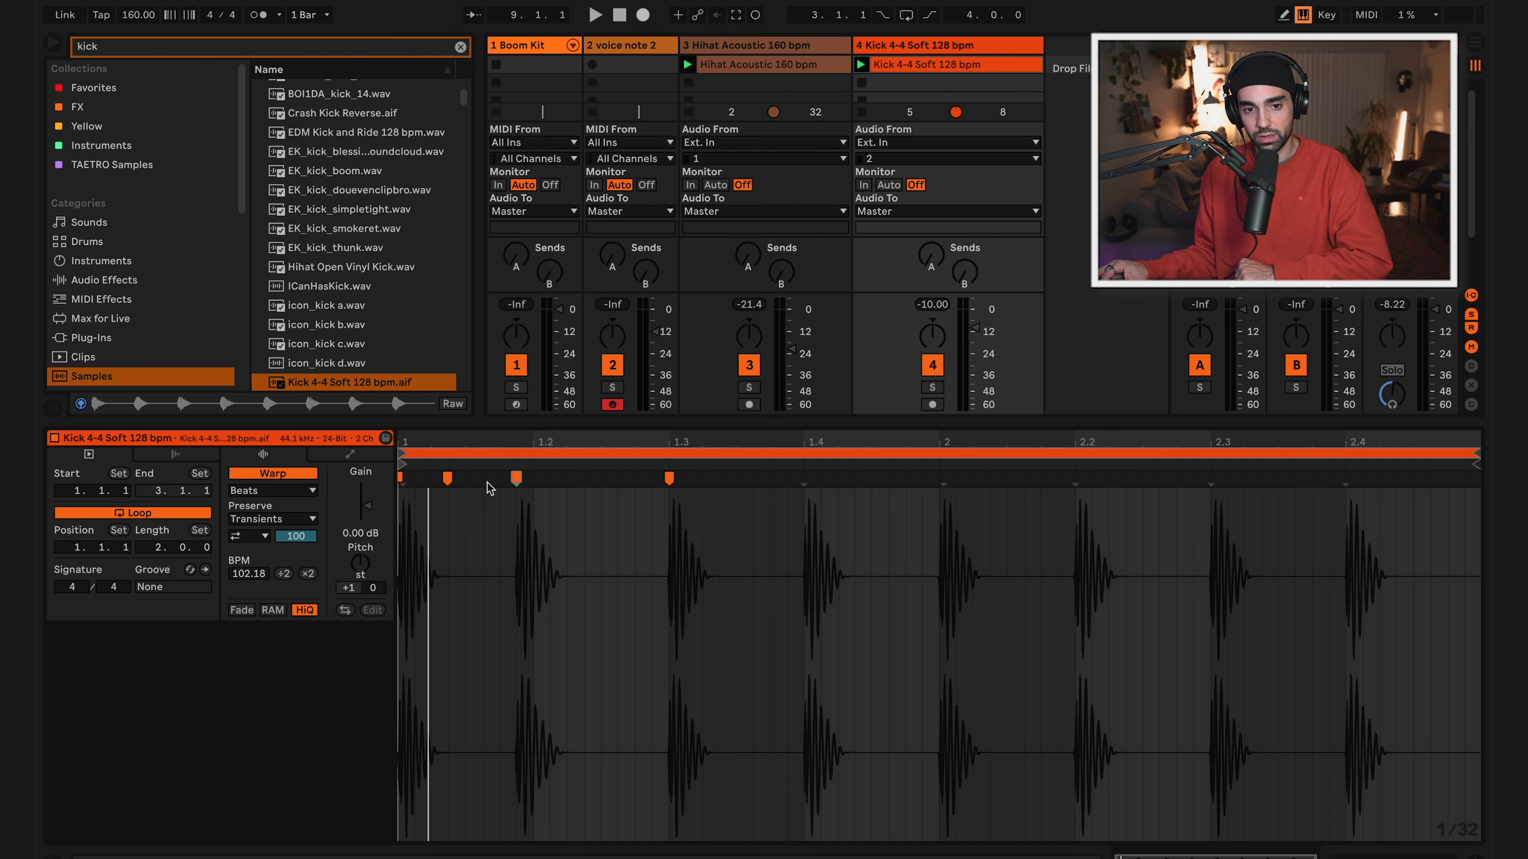
drag(519, 477, 533, 495)
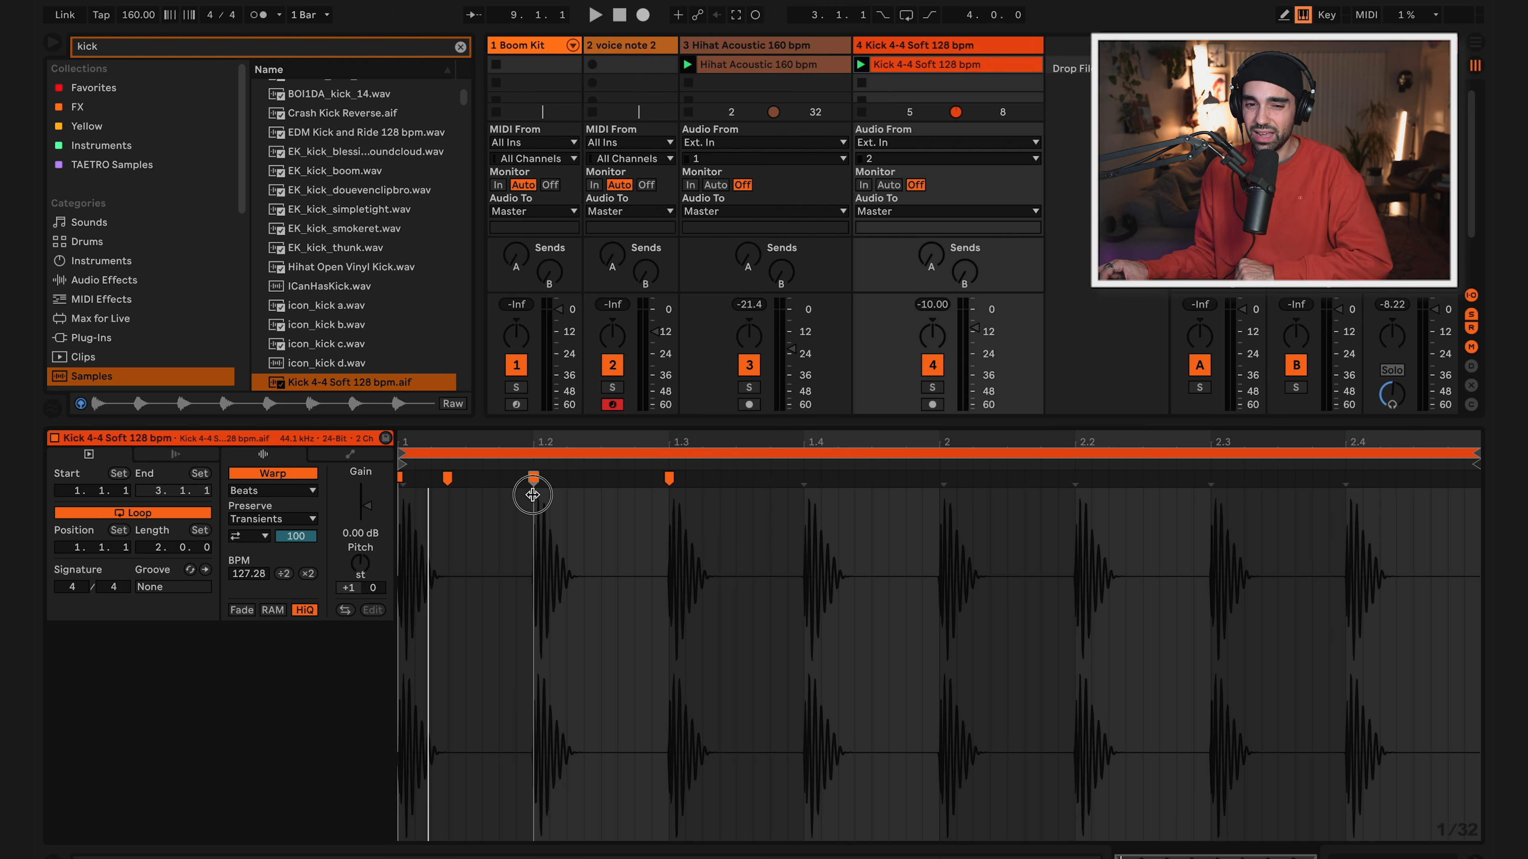
Add warp markers on the remaining kicks at 1.4, 2, 2.2, 2.3 and 2.4, aligning the 1.2 and 2.3 markers with their beats.
double_click(666, 477)
mouse_move(530, 475)
mouse_down()
mouse_move(699, 479)
mouse_move(534, 482)
mouse_up()
double_click(665, 480)
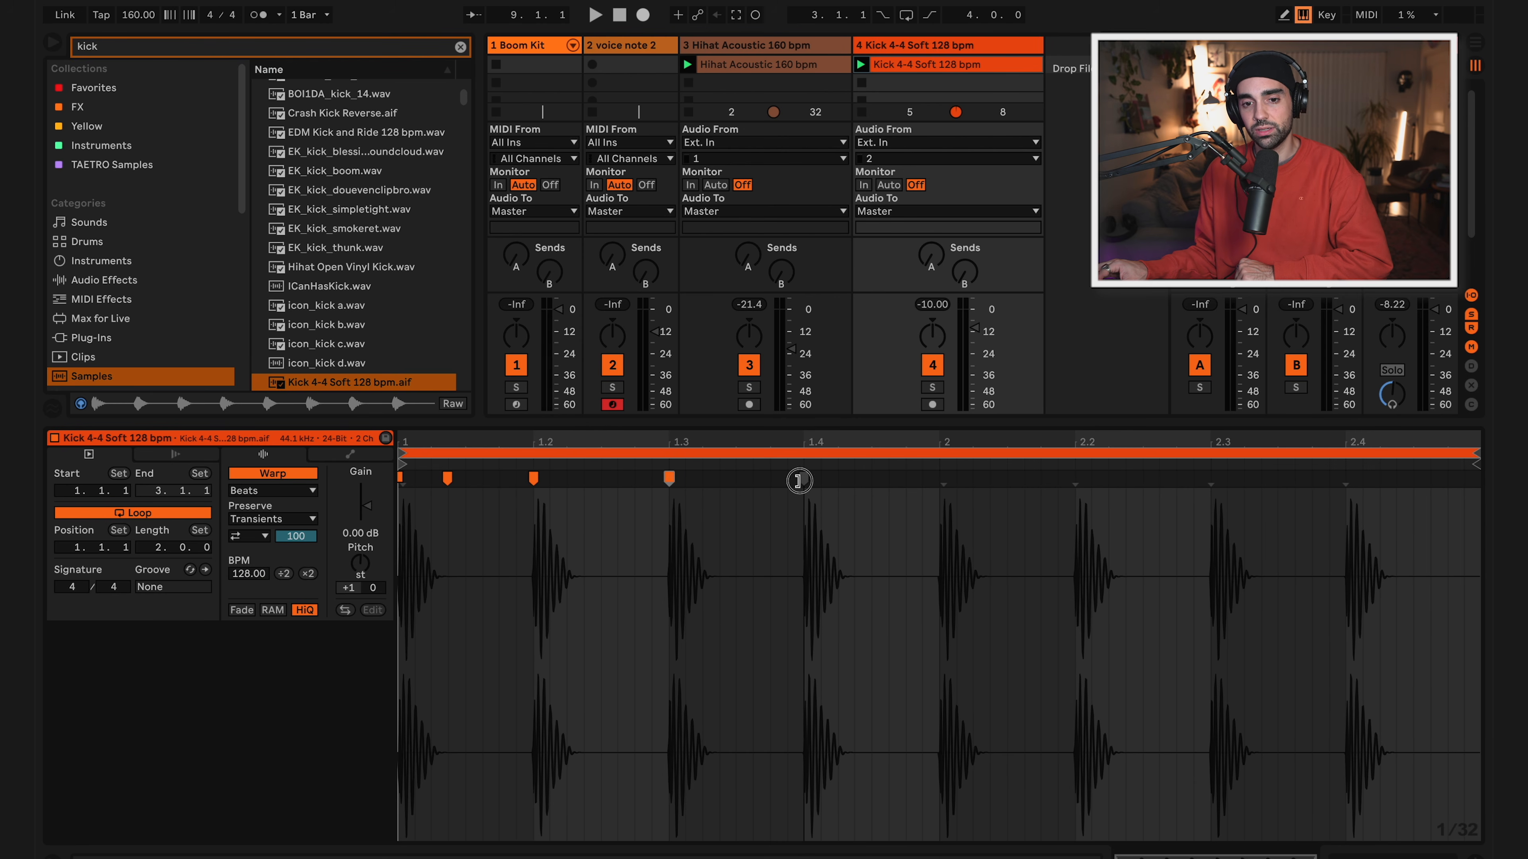
double_click(942, 480)
double_click(1076, 481)
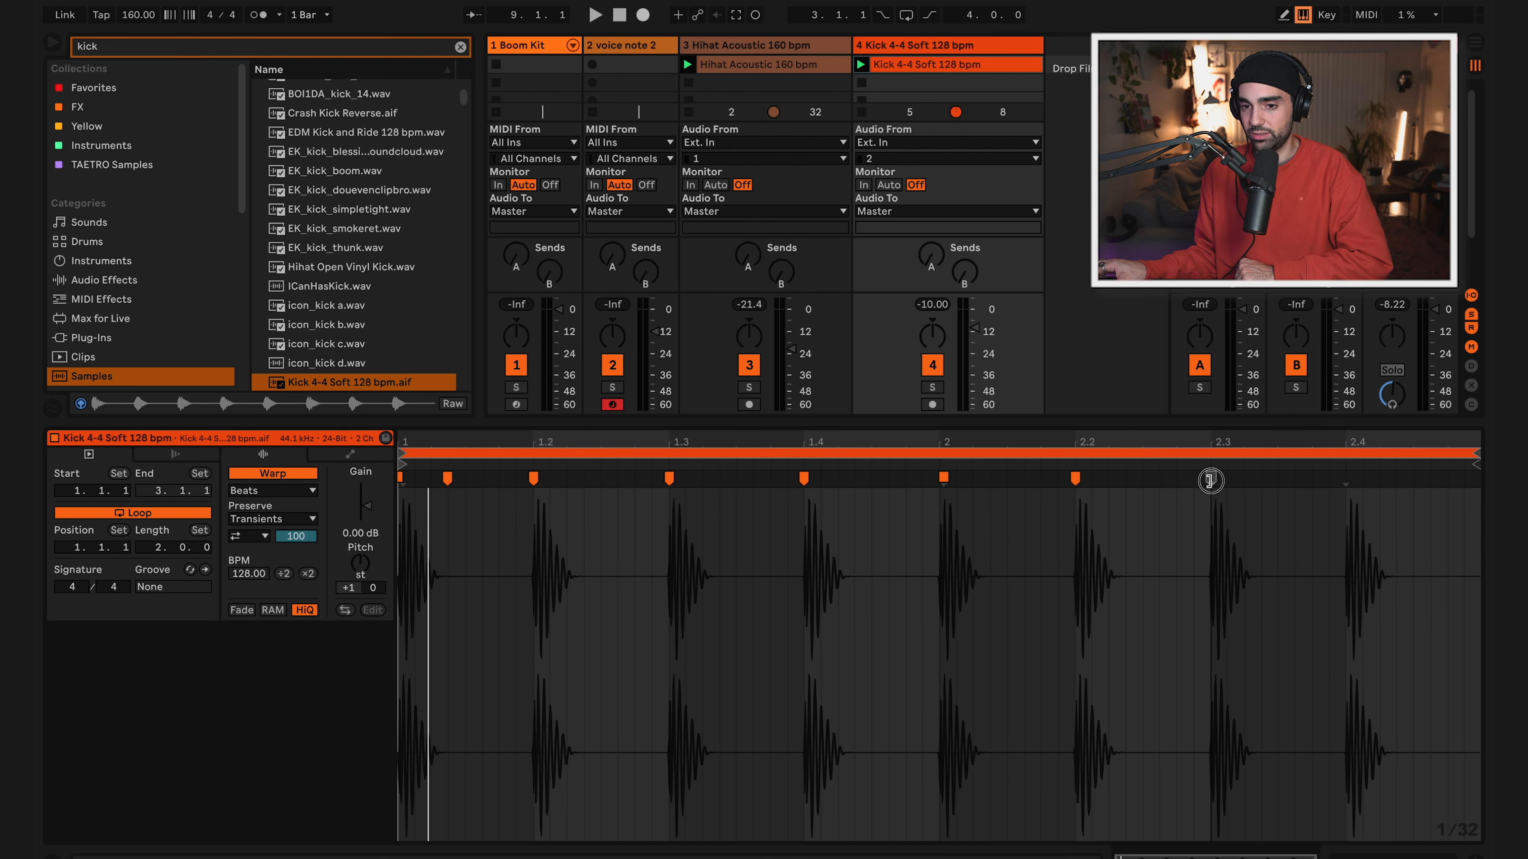
double_click(1344, 480)
mouse_move(1206, 481)
mouse_down()
mouse_move(1172, 480)
mouse_move(1211, 482)
mouse_up()
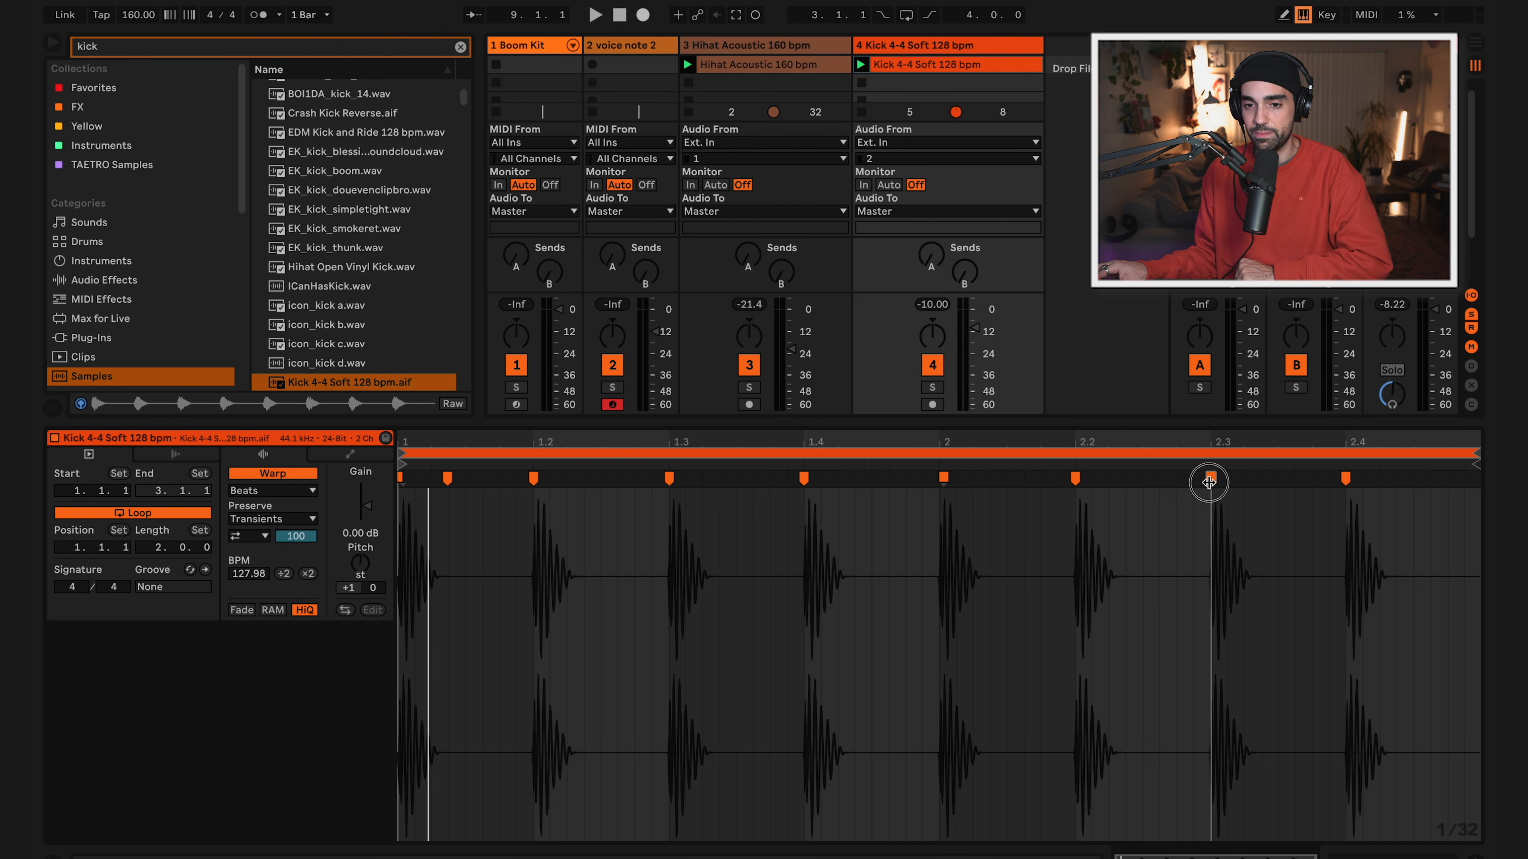
Try replacing the warp marker at 2.2 with one on the kick's first peak, with the grid turned off.
drag(1083, 440, 1089, 577)
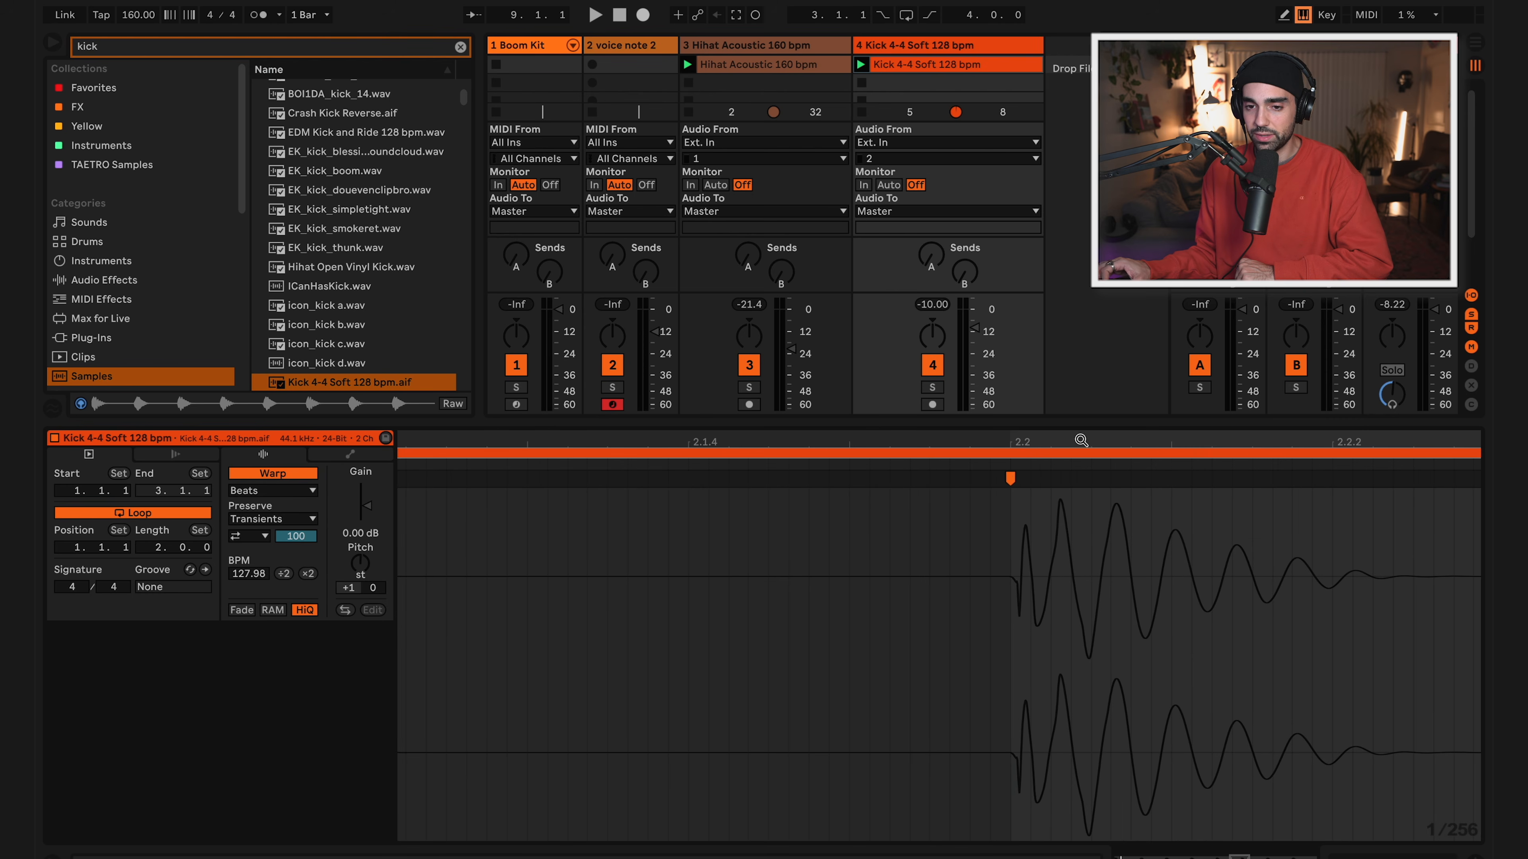
double_click(1011, 481)
drag(1035, 441, 920, 529)
right_click(922, 521)
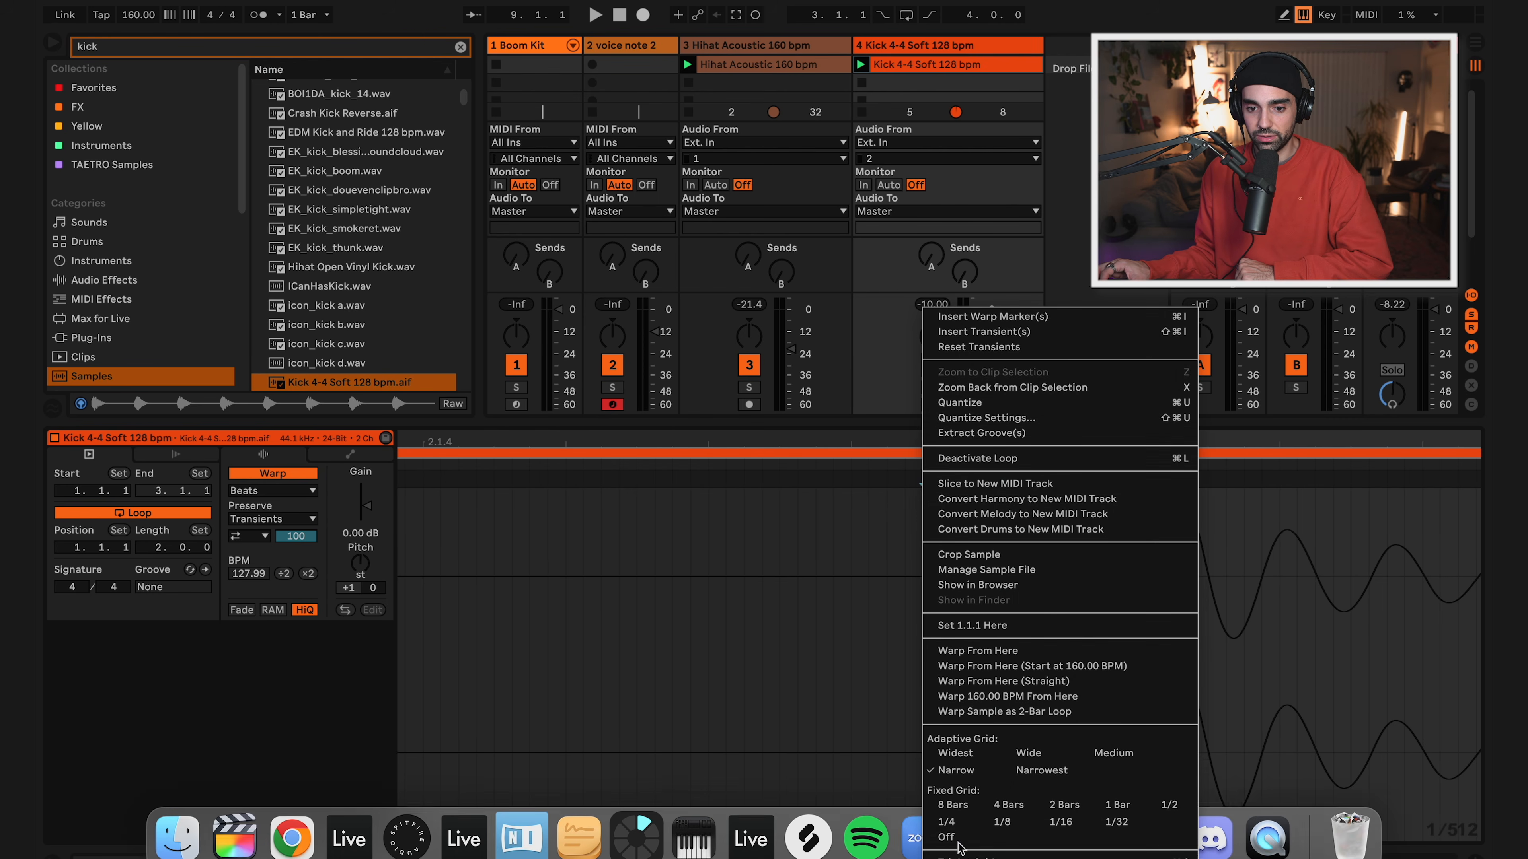
click(946, 836)
double_click(1020, 524)
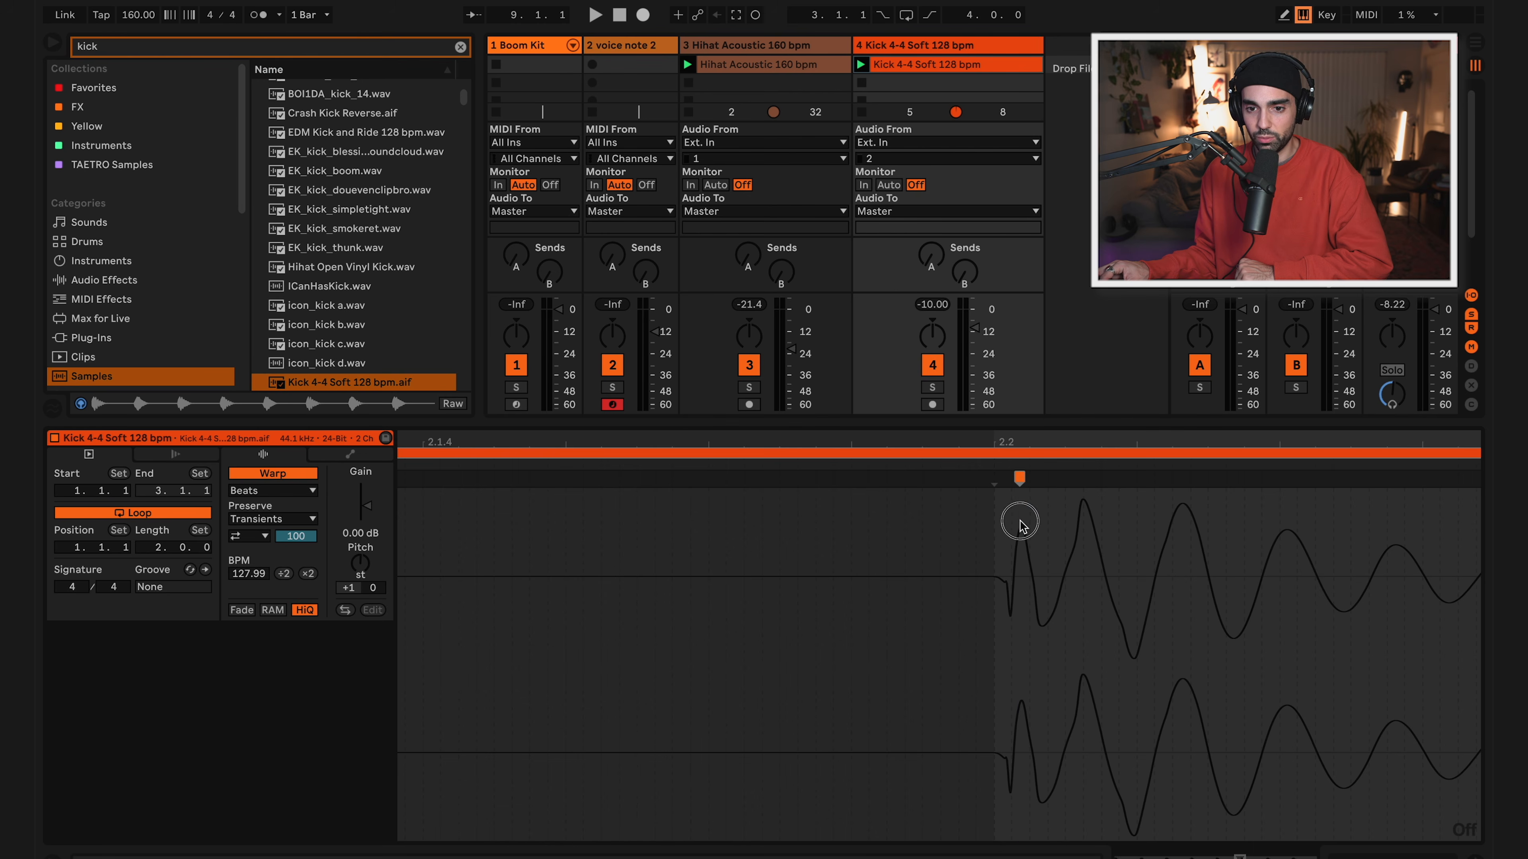
Set the fixed grid to 1/4 and keep only the warp marker on beat 2.2, deleting the extra one just after it.
right_click(915, 533)
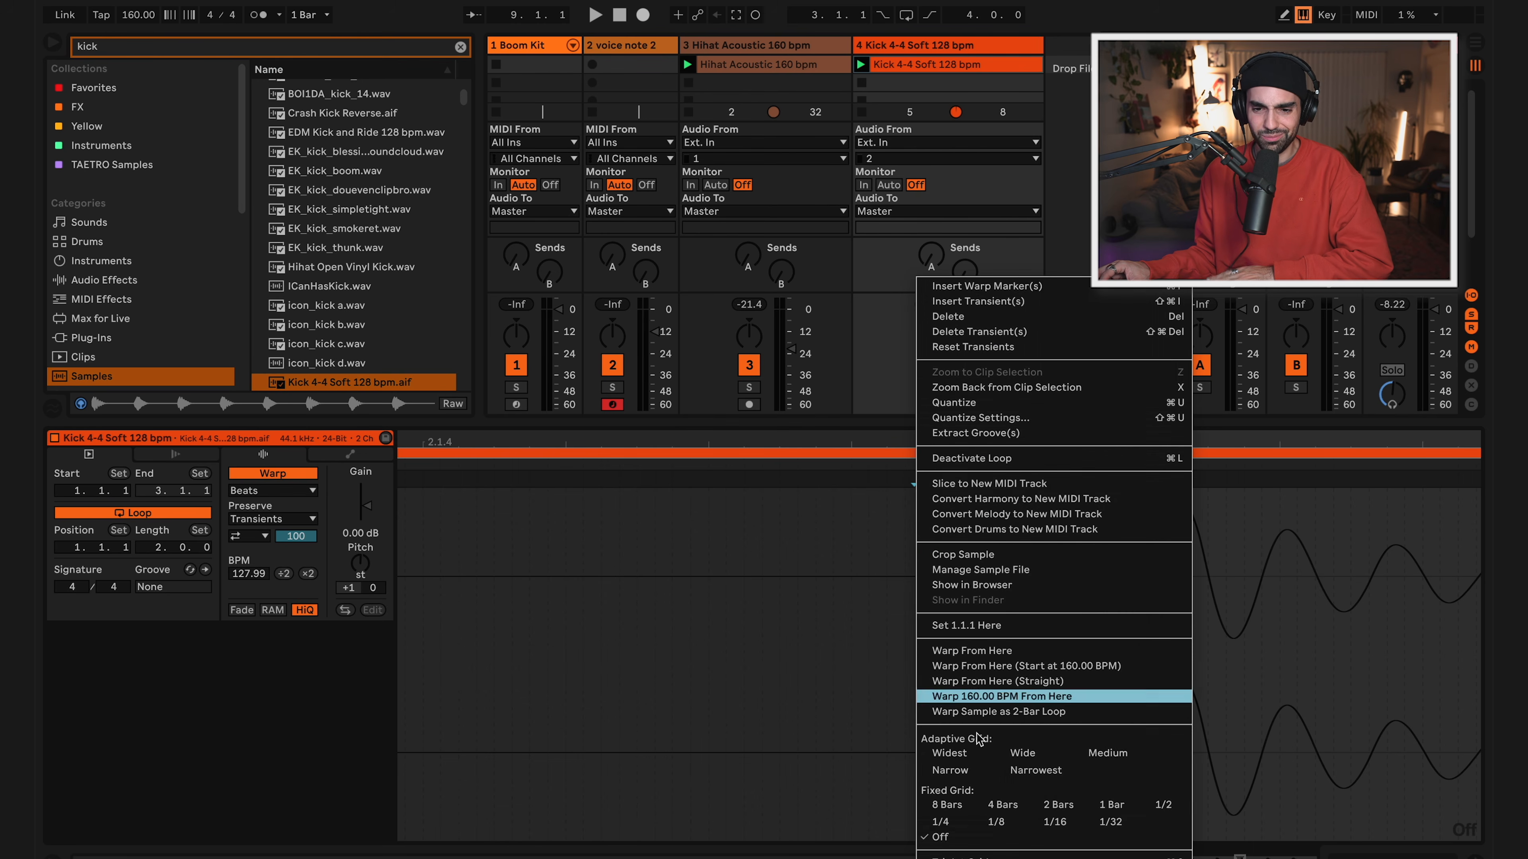
click(946, 824)
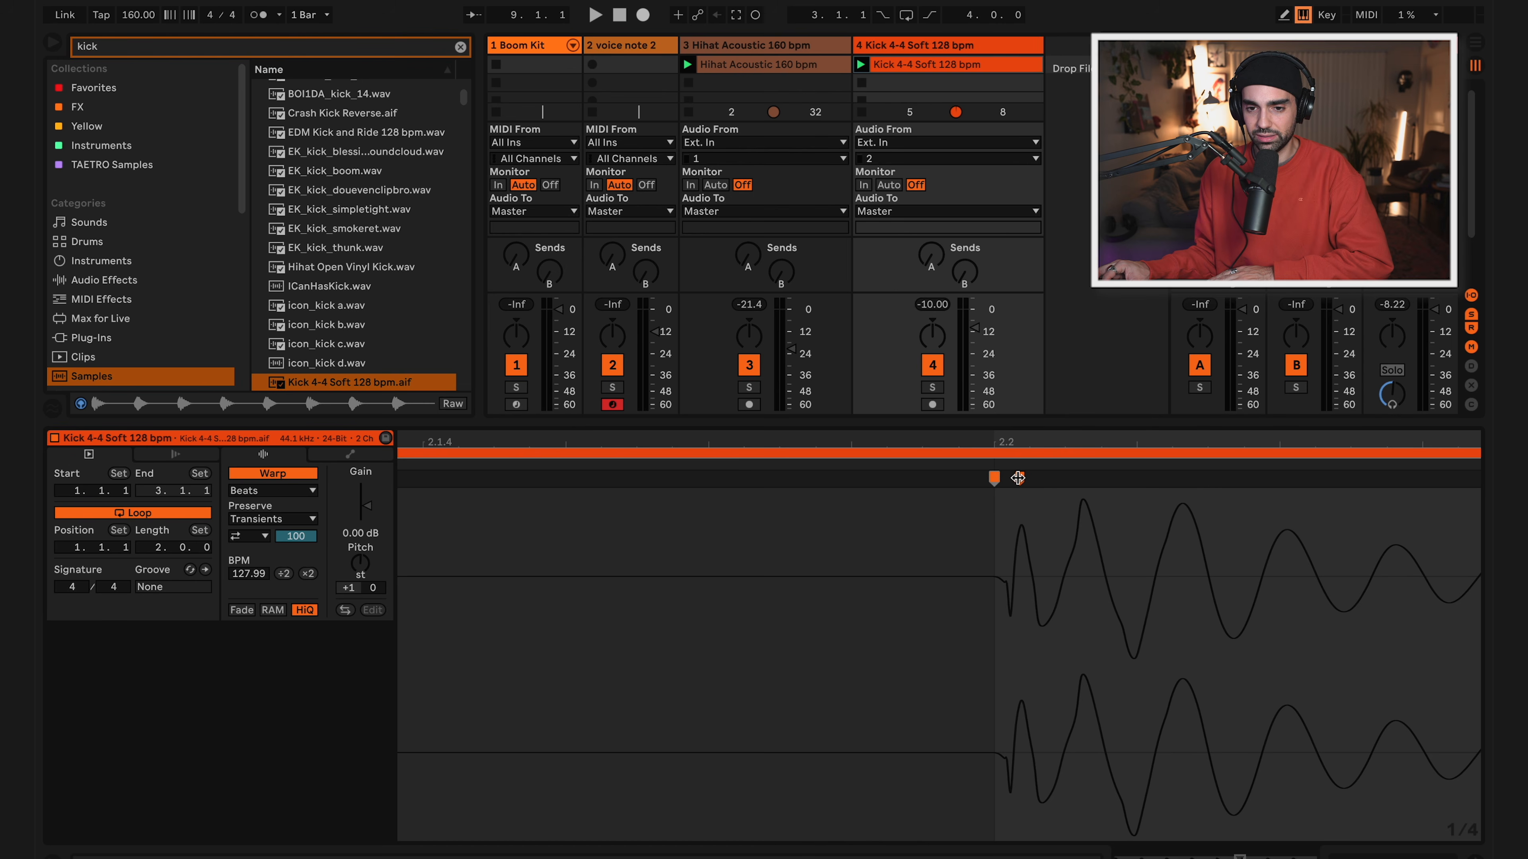
double_click(1018, 479)
drag(1005, 448, 994, 288)
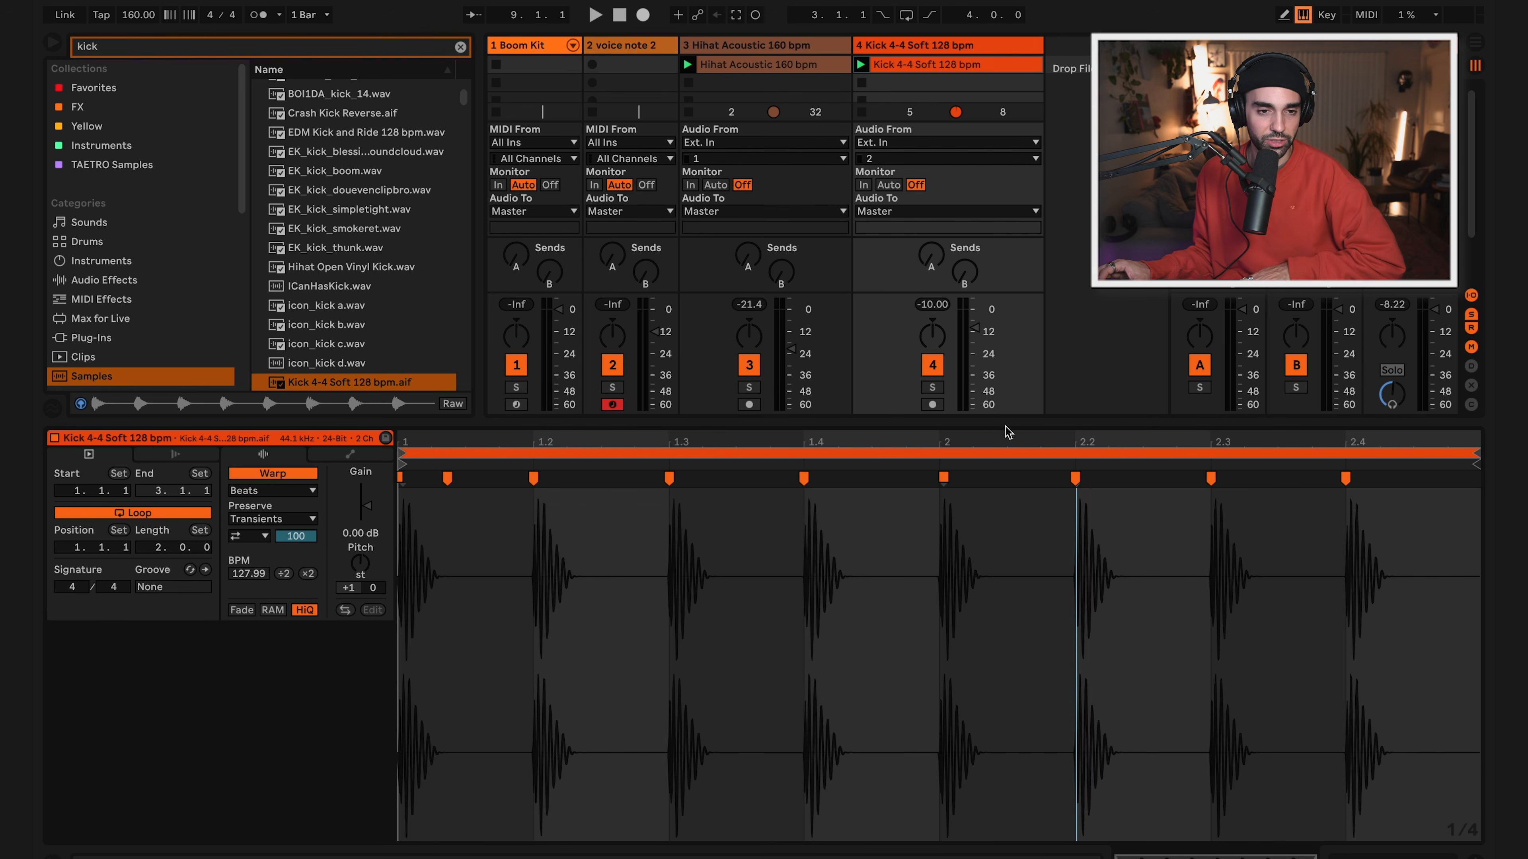
Audition the kick and hi-hat loops together, then enlarge the session area and hide the browser.
key(space)
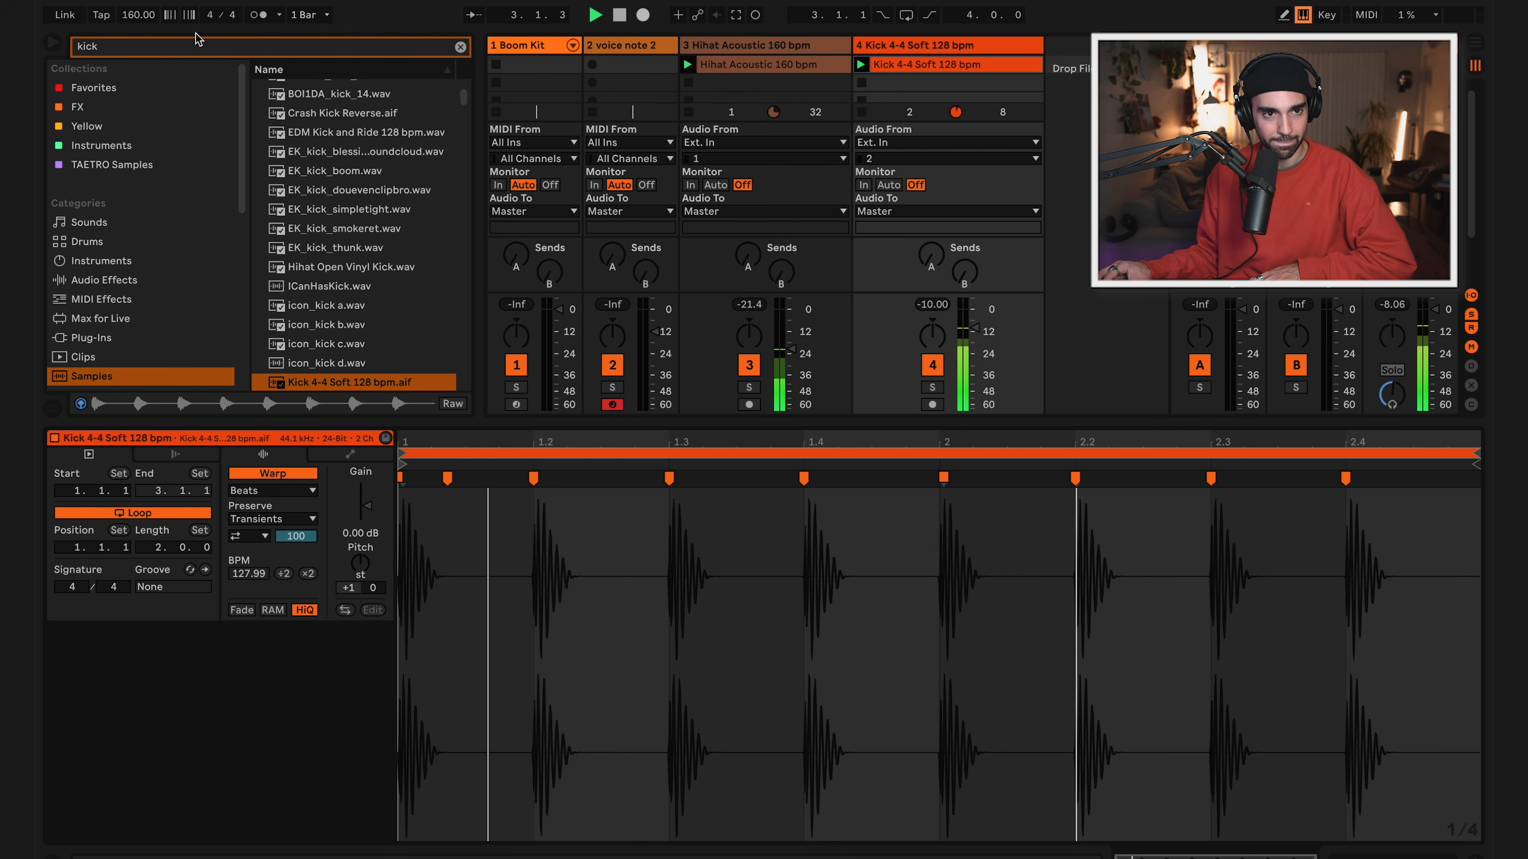
key(space)
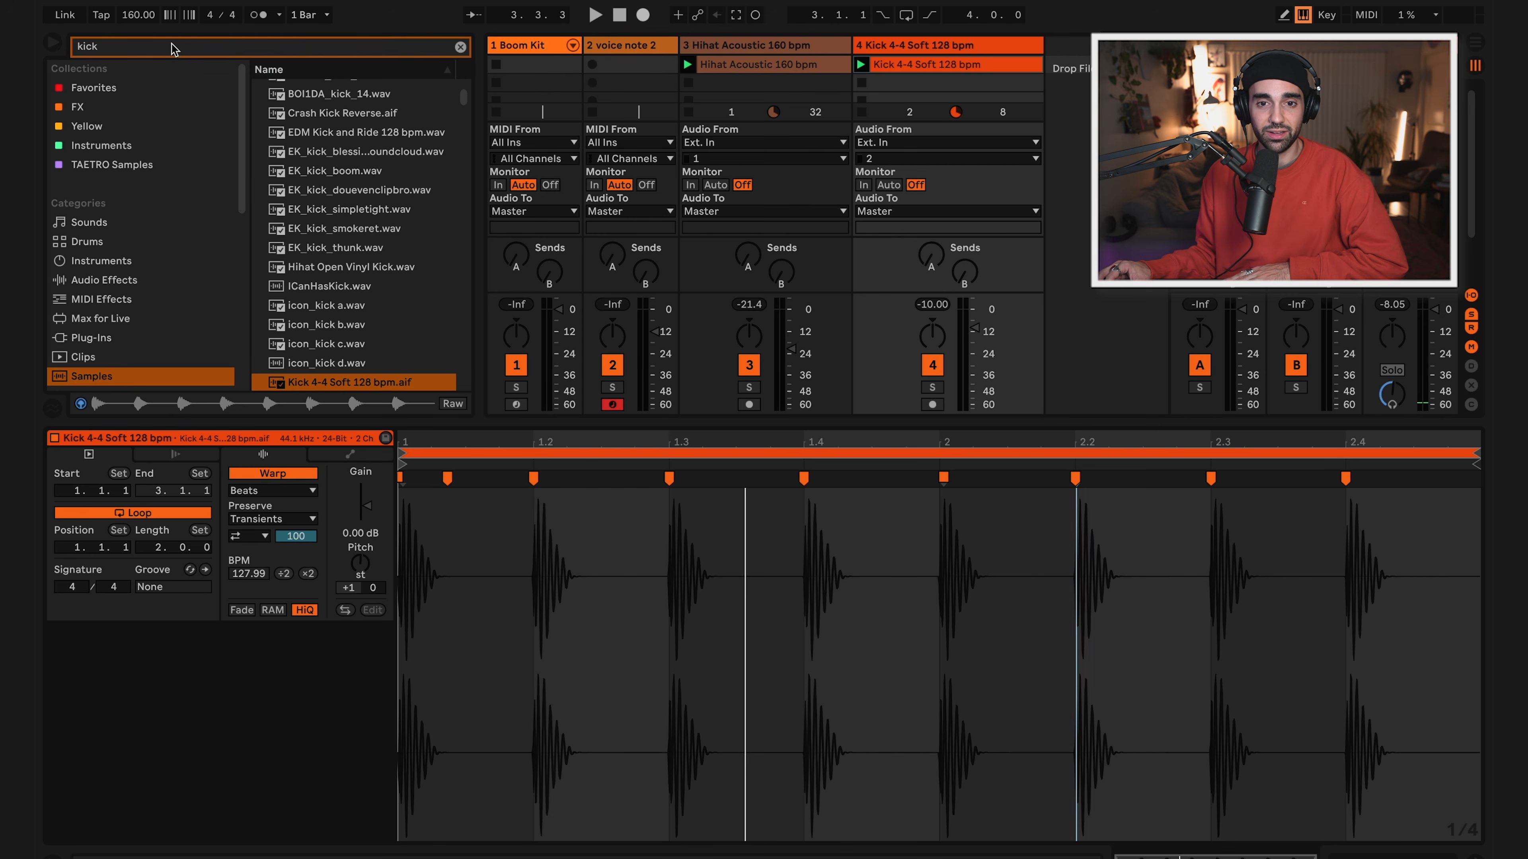
drag(913, 419, 922, 509)
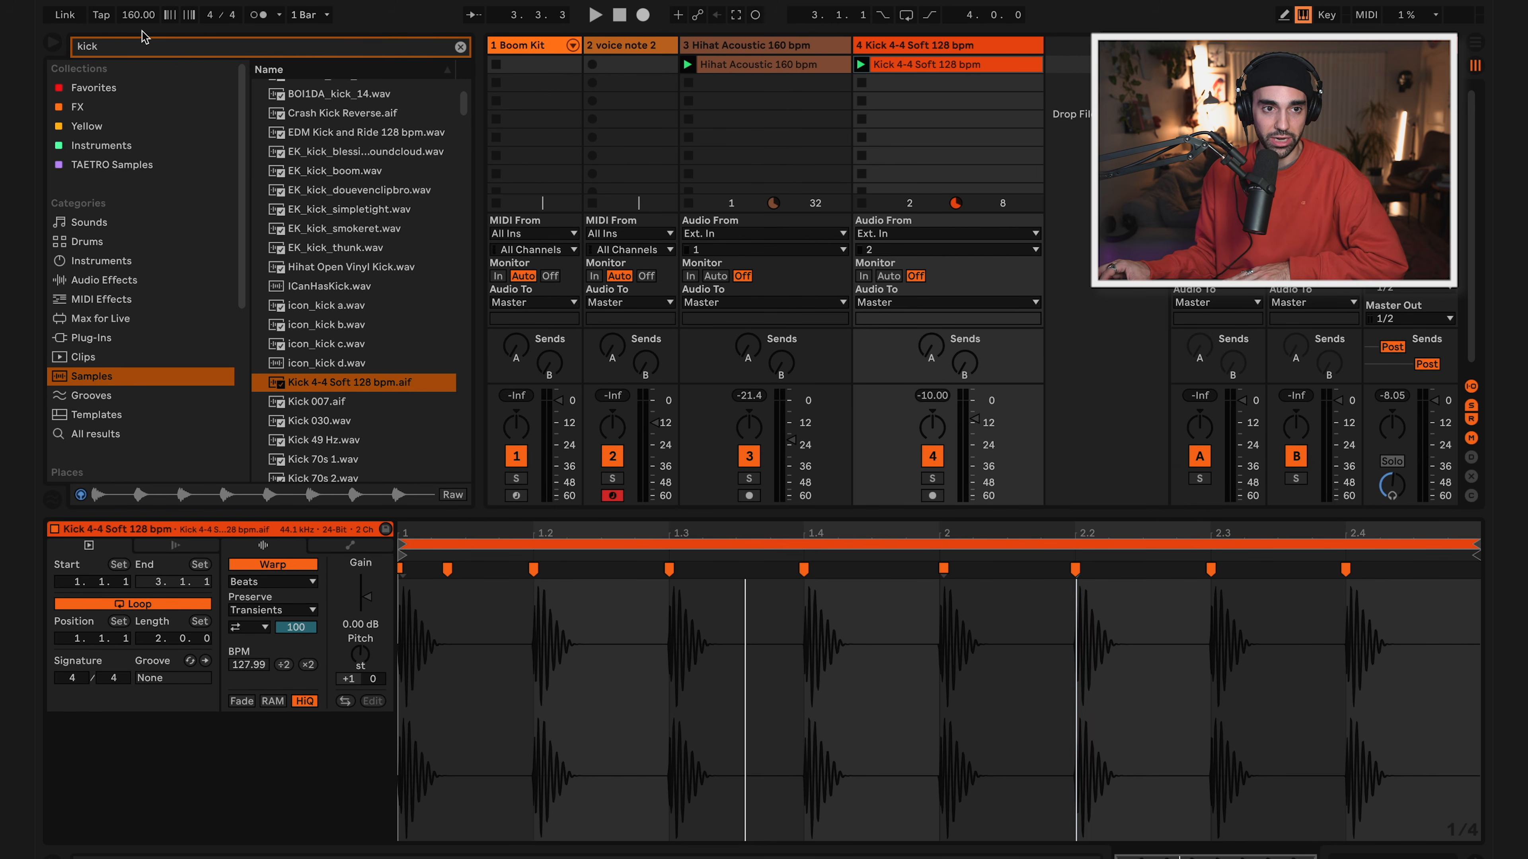
click(56, 46)
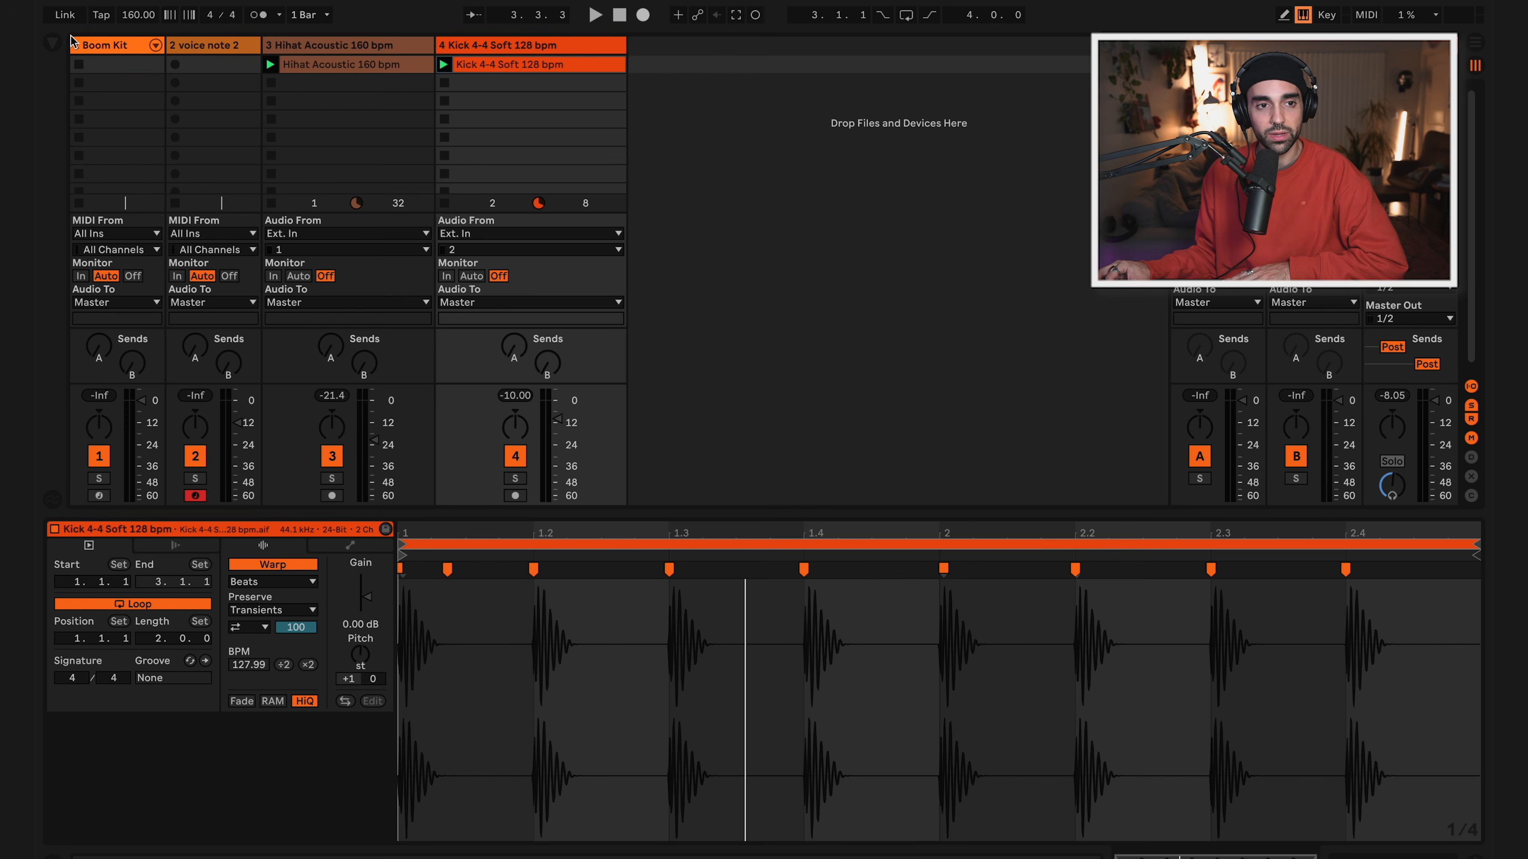
Set the project tempo to 116 BPM and audition both warped loops.
click(138, 15)
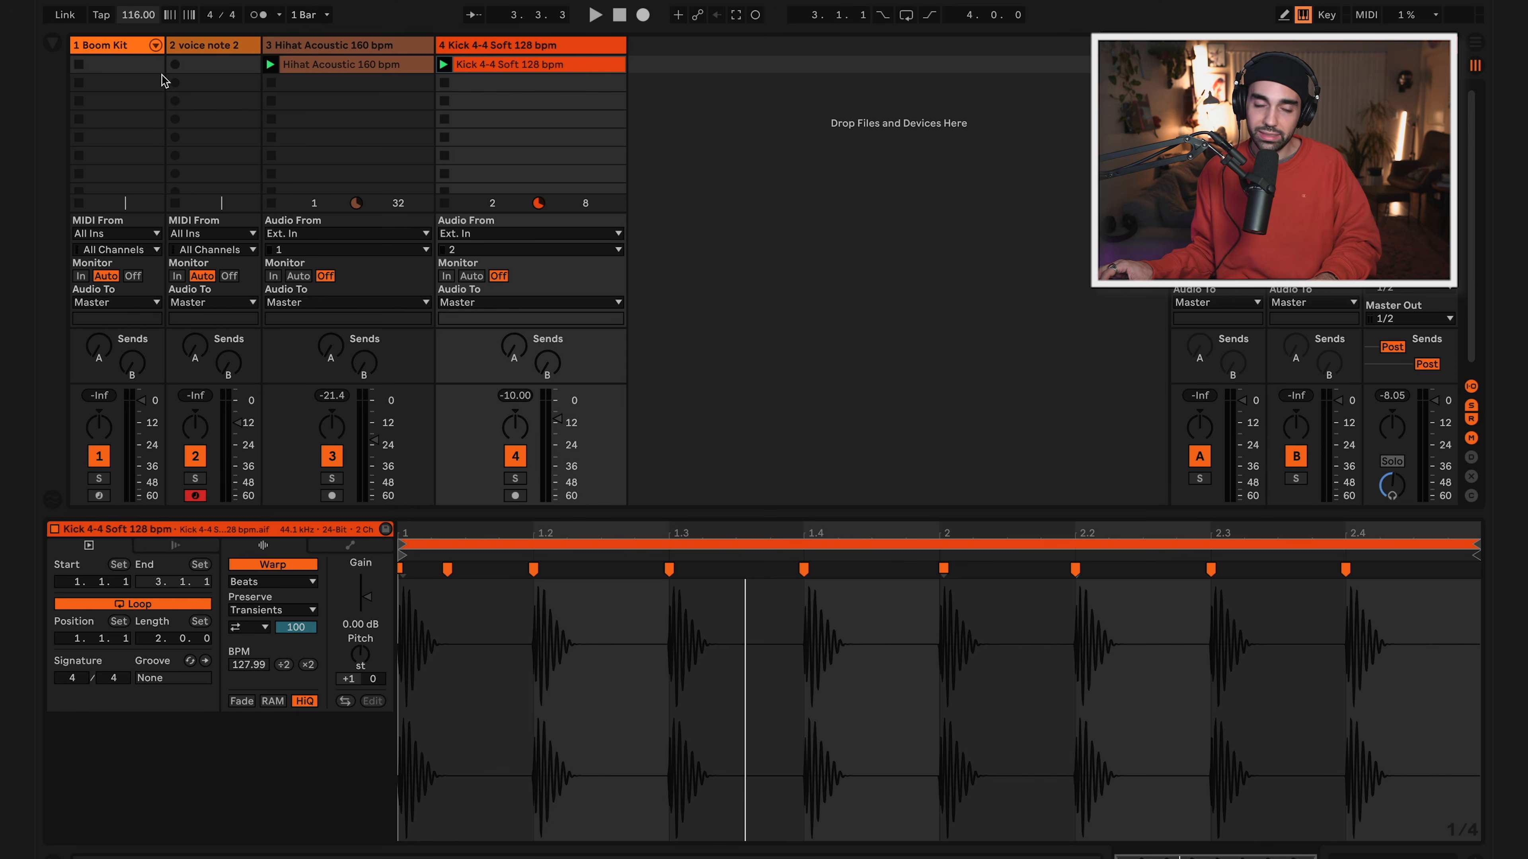
key(space)
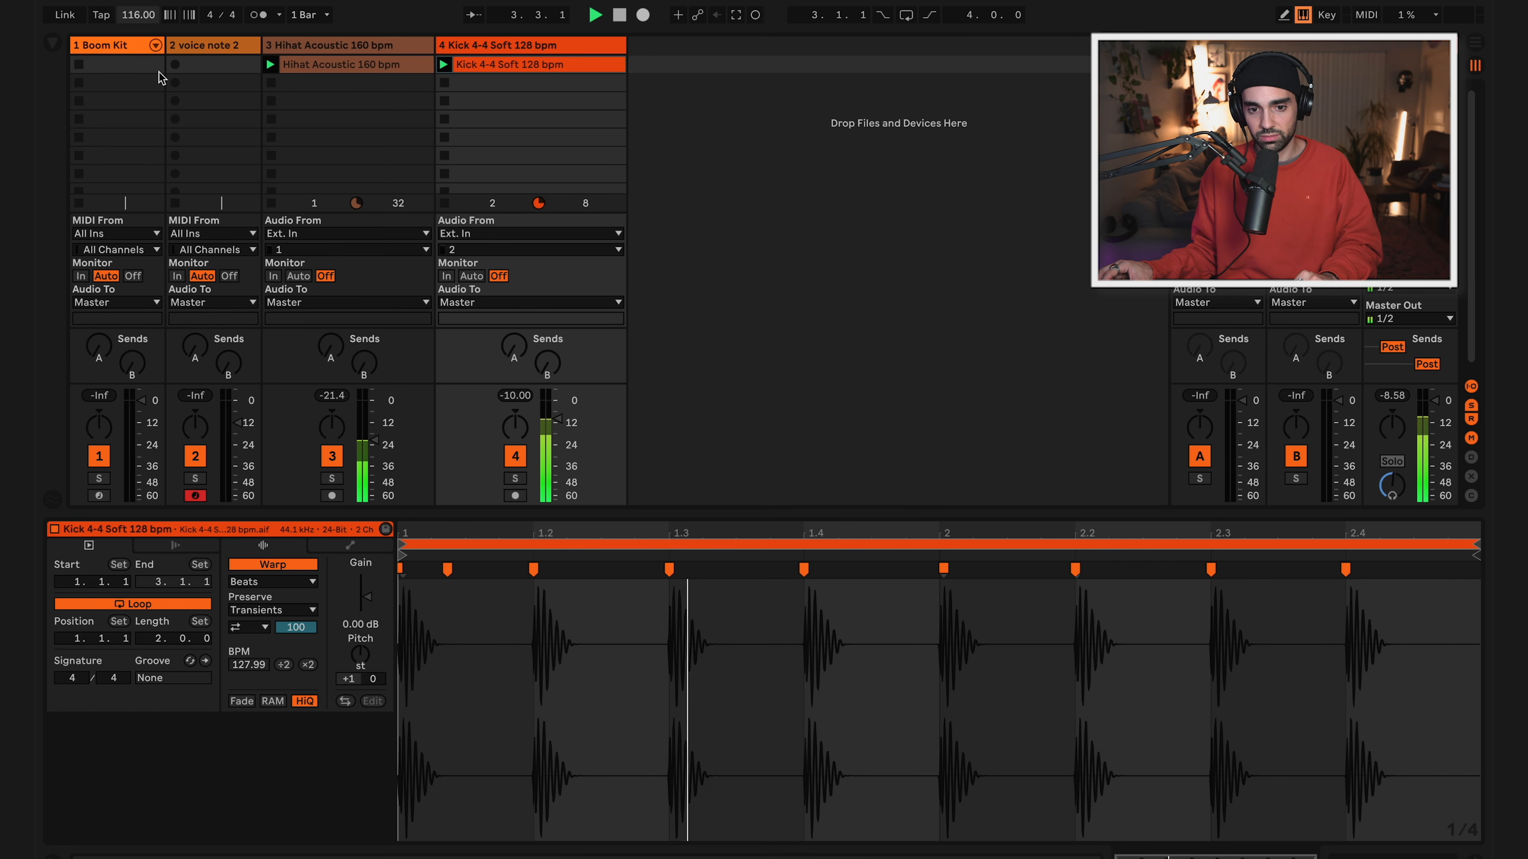
key(space)
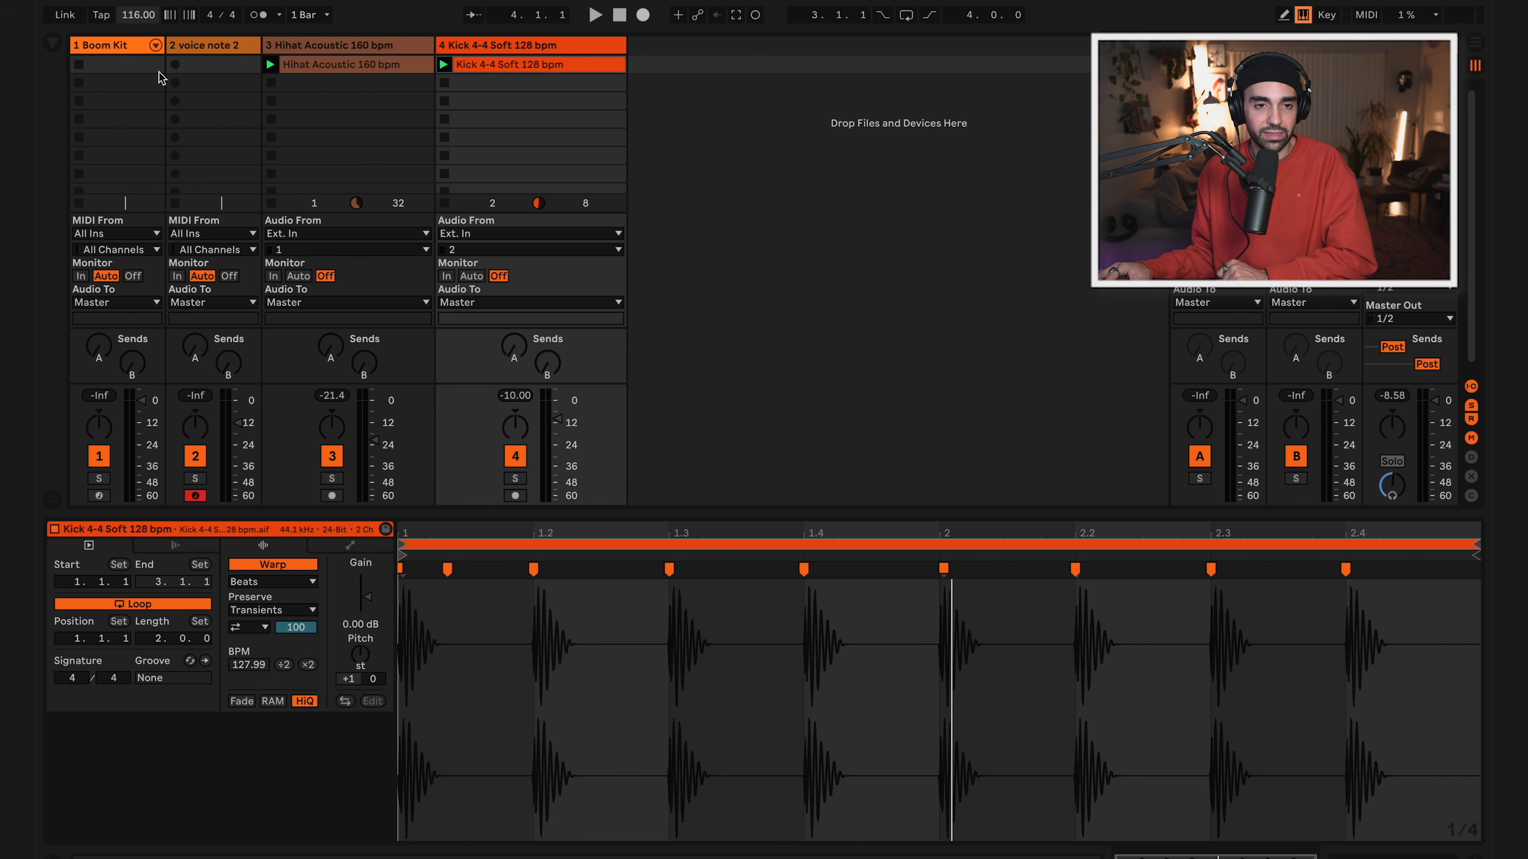
Solo the Hihat Acoustic 160 bpm track and audition its loop at the slower tempo.
click(333, 48)
click(333, 479)
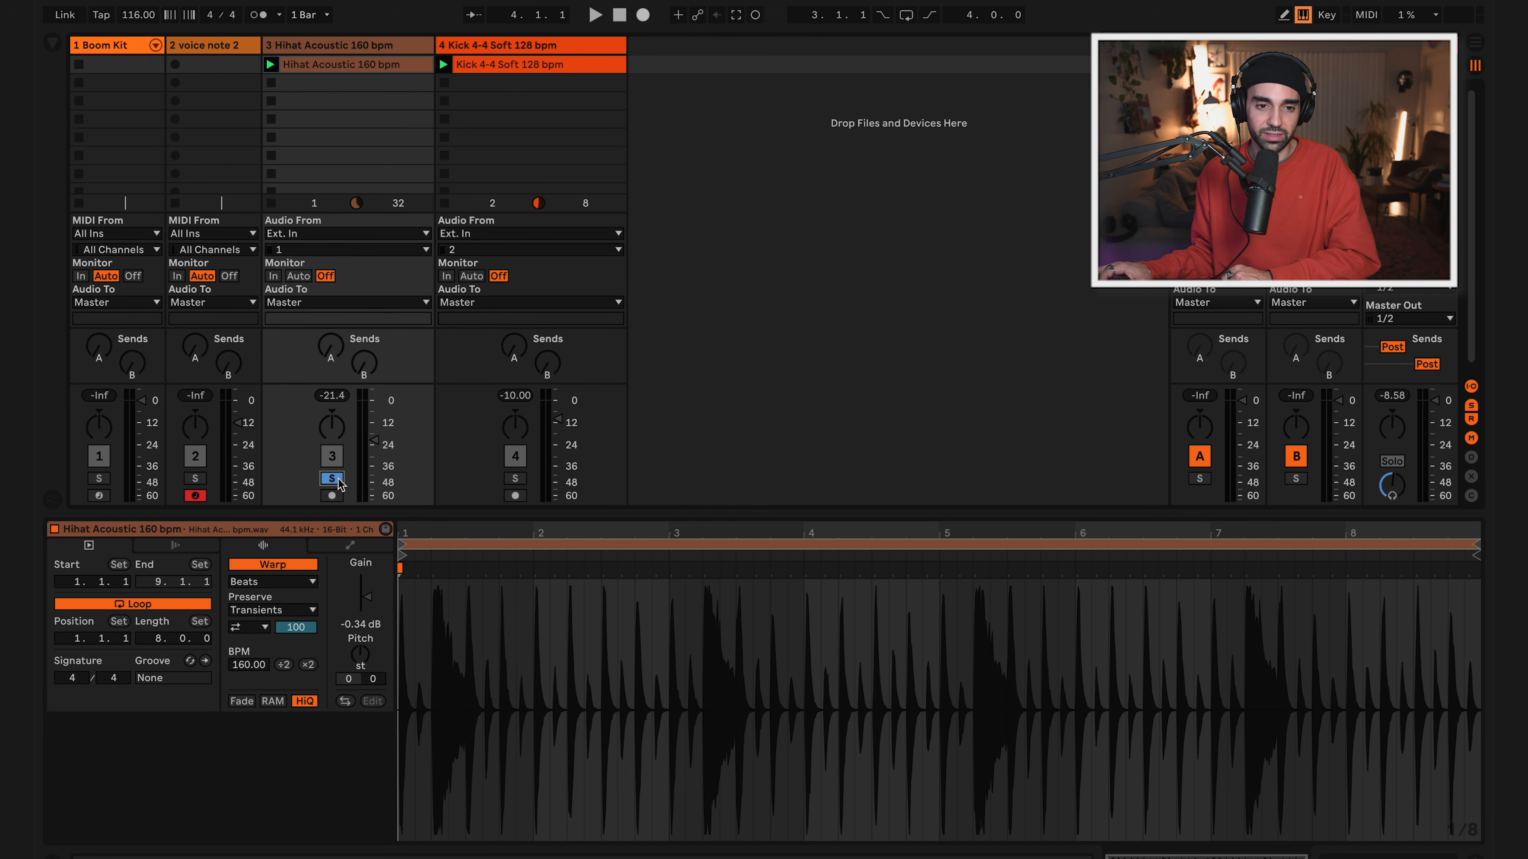
key(space)
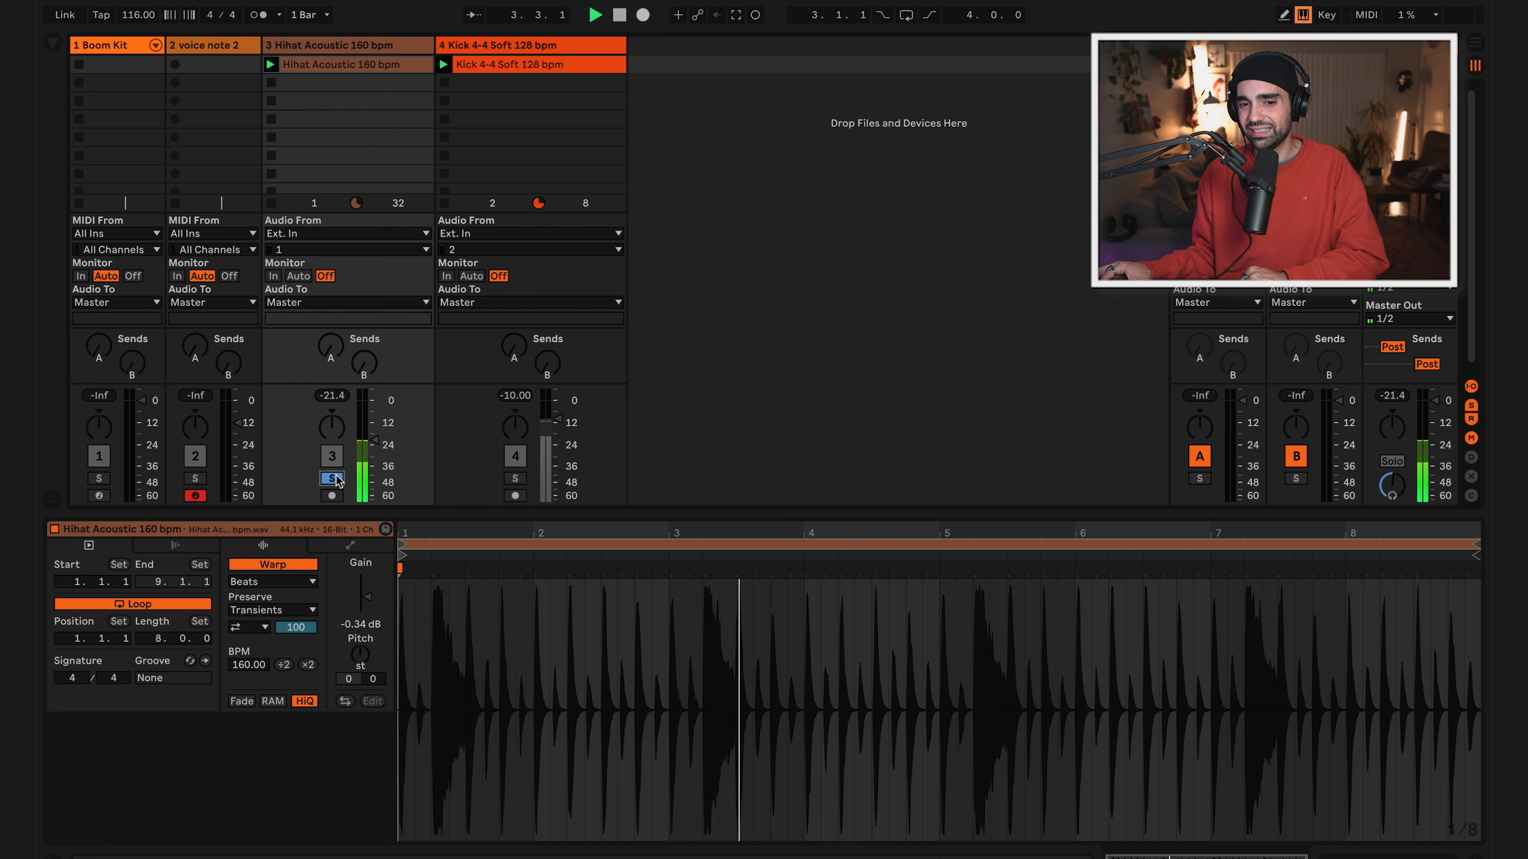
key(space)
Lower the project tempo to 91 and then 75 BPM, listening to the soloed hi-hat loop.
drag(135, 8, 135, 36)
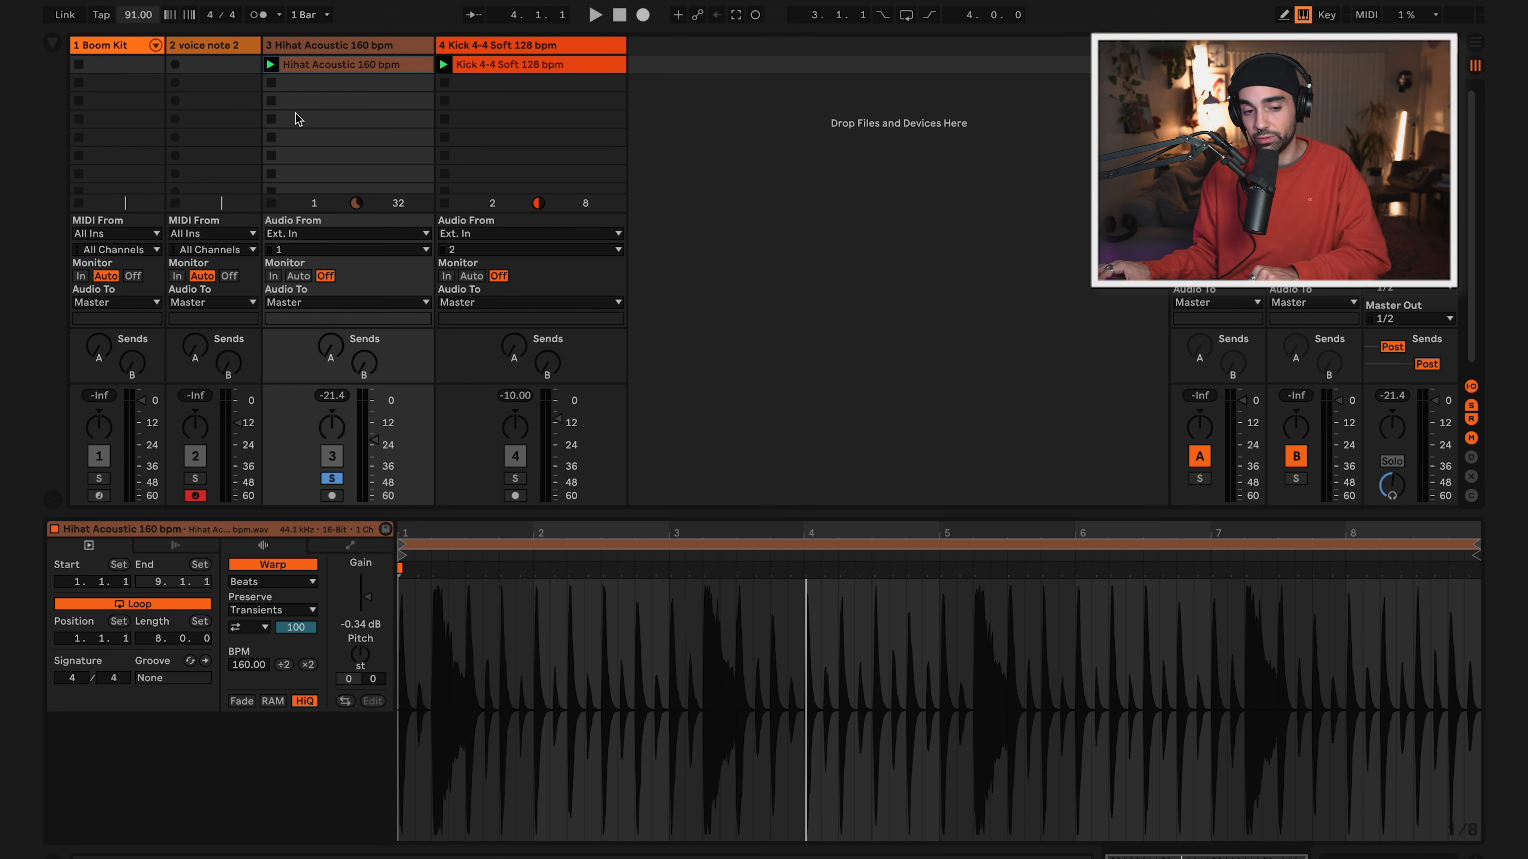
key(space)
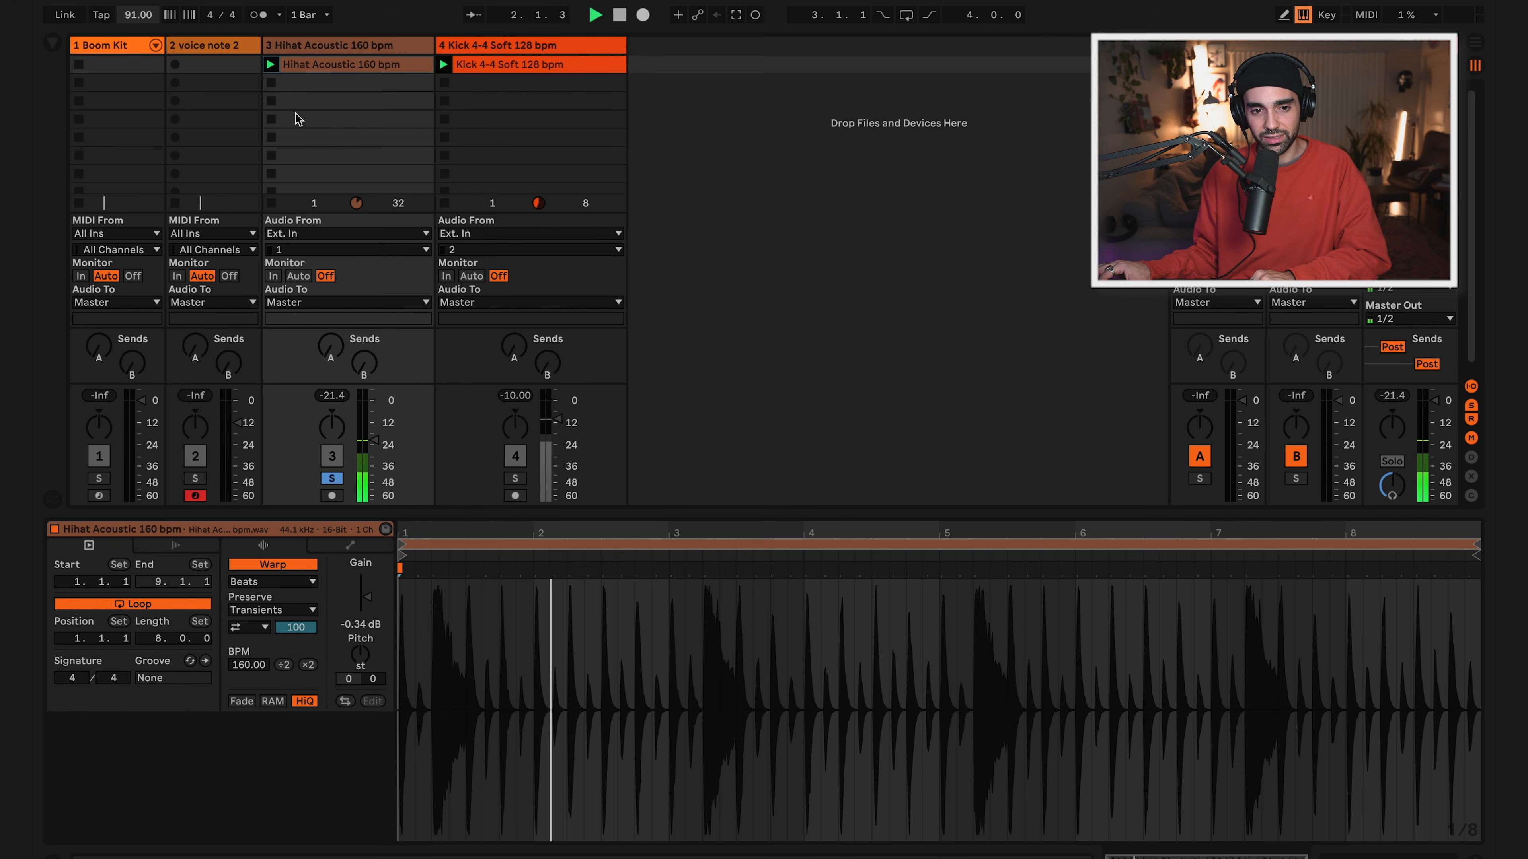
drag(138, 14, 137, 38)
key(space)
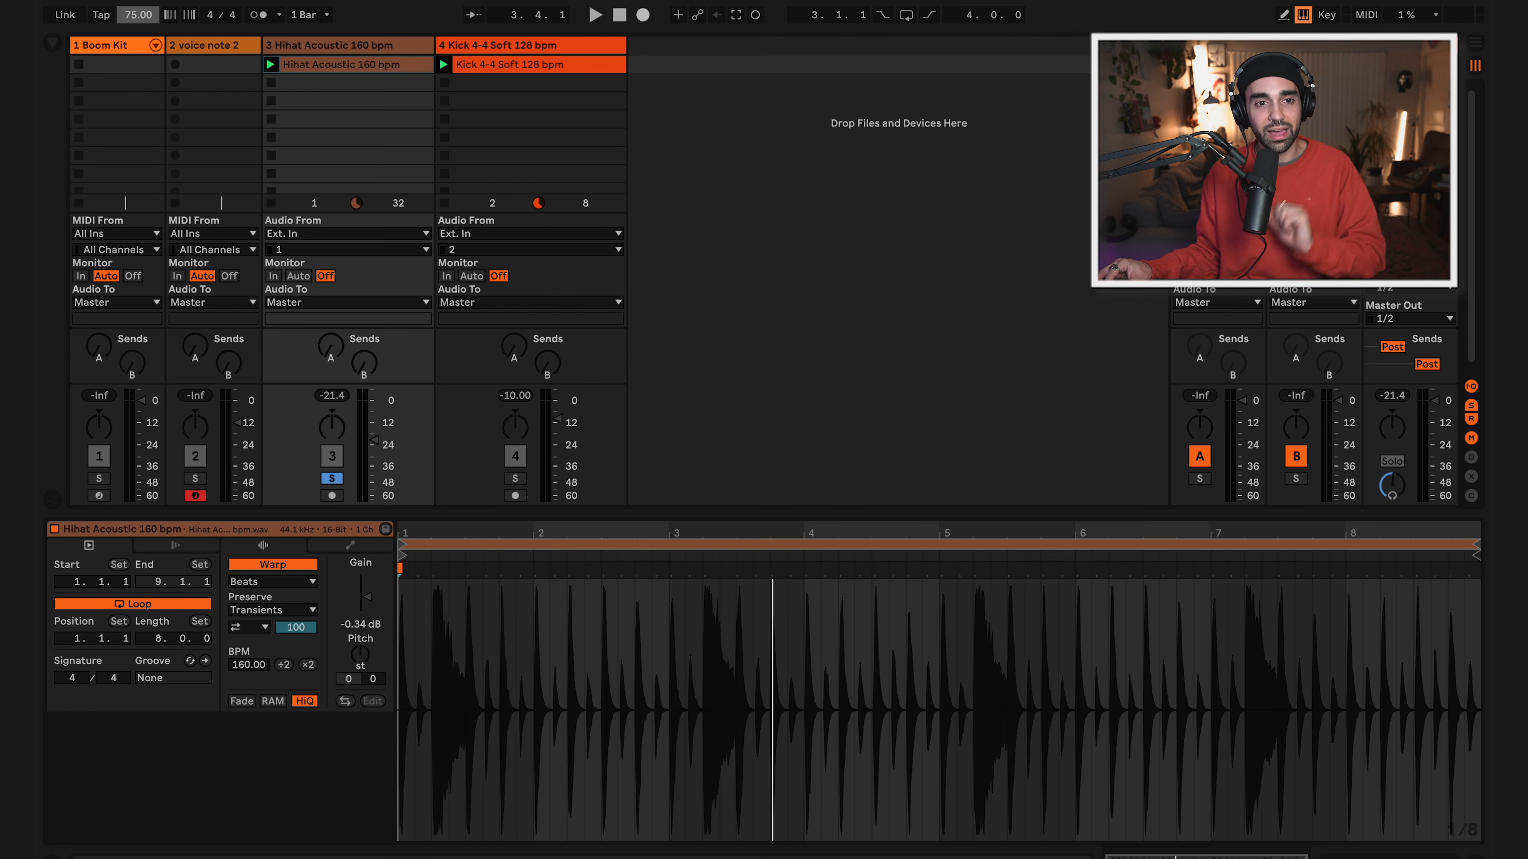
Set the project tempo to 114 BPM, then return it to 160 BPM.
text(114)
key(Return)
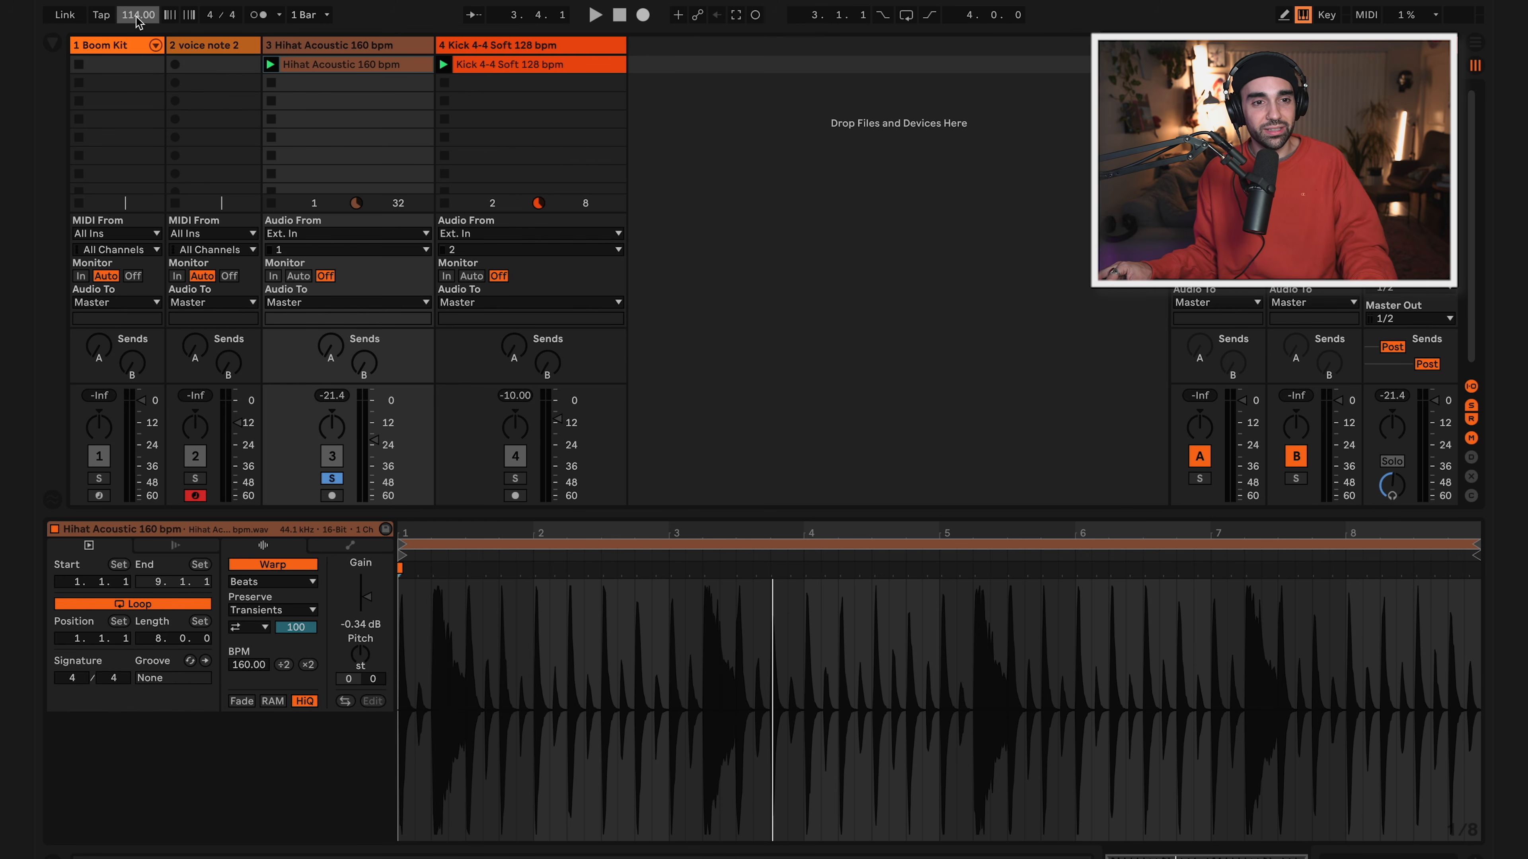
drag(138, 14, 139, 2)
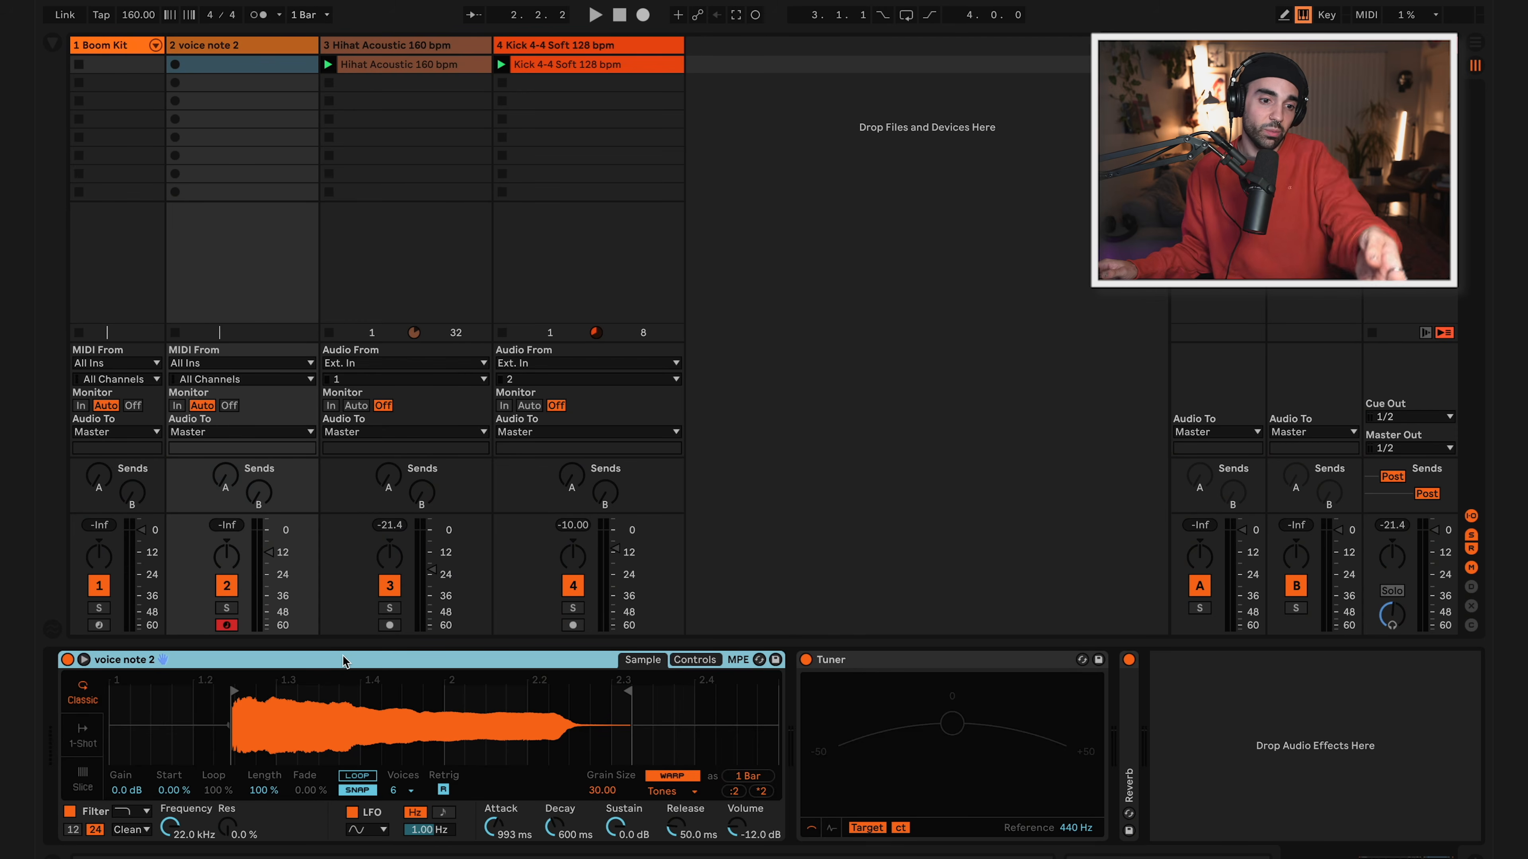
Convert the voice note 2 Simpler to a Sampler.
right_click(342, 655)
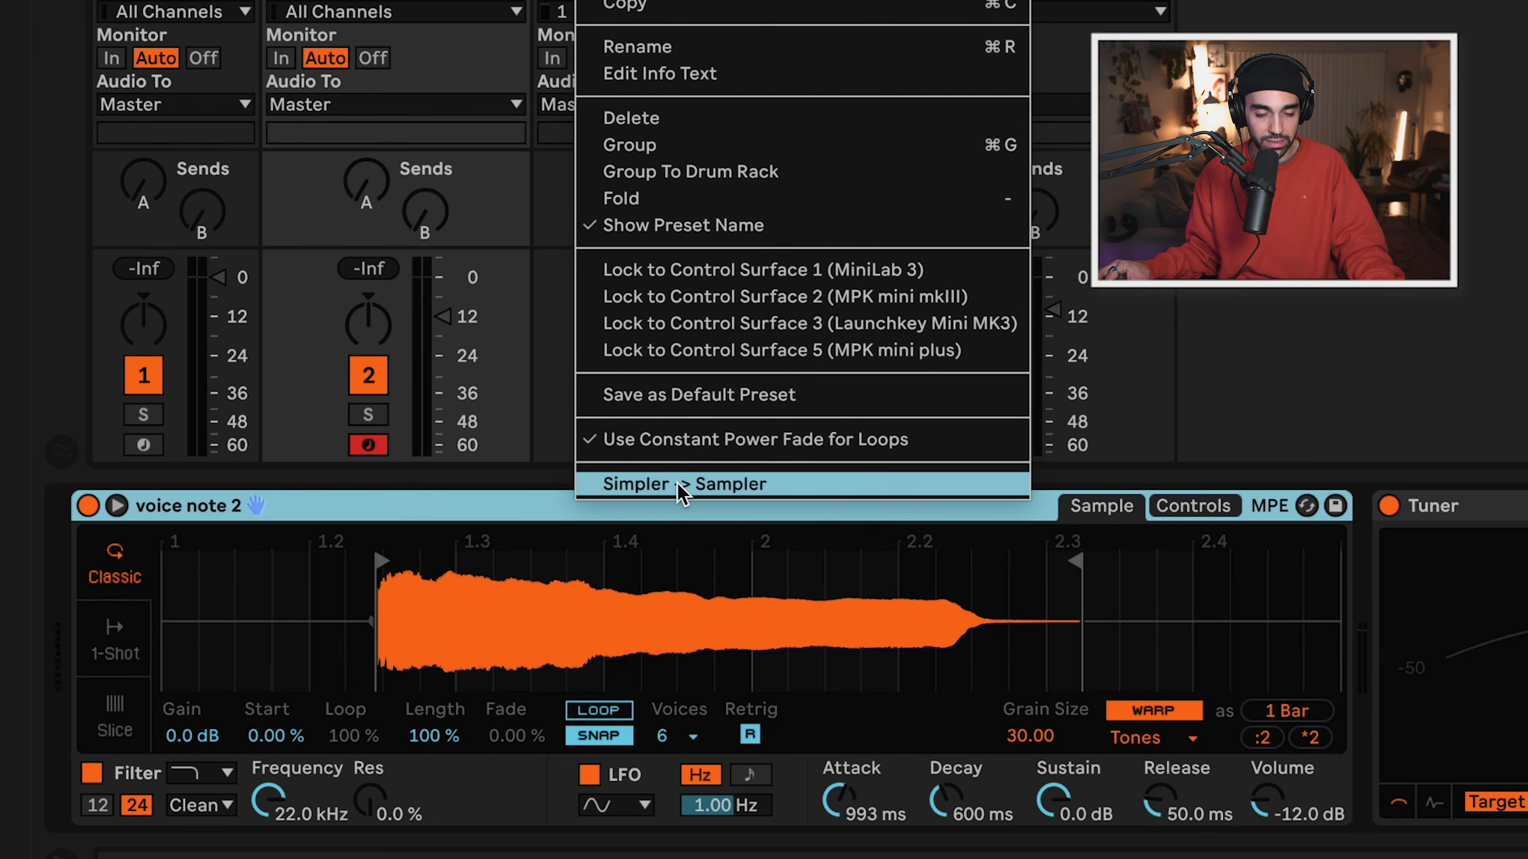
click(680, 485)
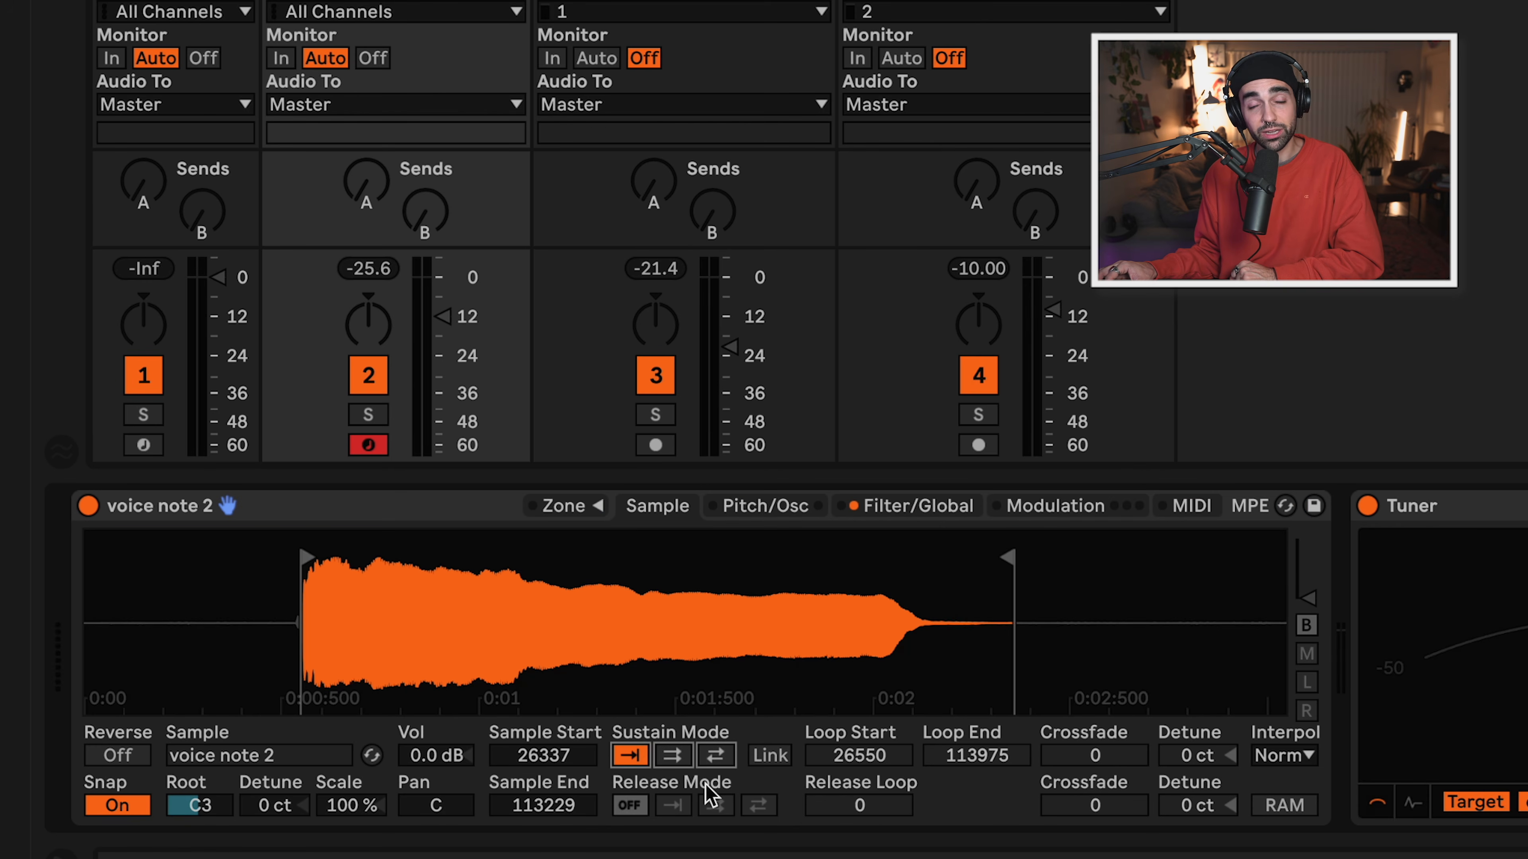
Set Sampler's sustain mode to back-and-forth looping and limit the loop to samples 54900 through 78299.
click(709, 756)
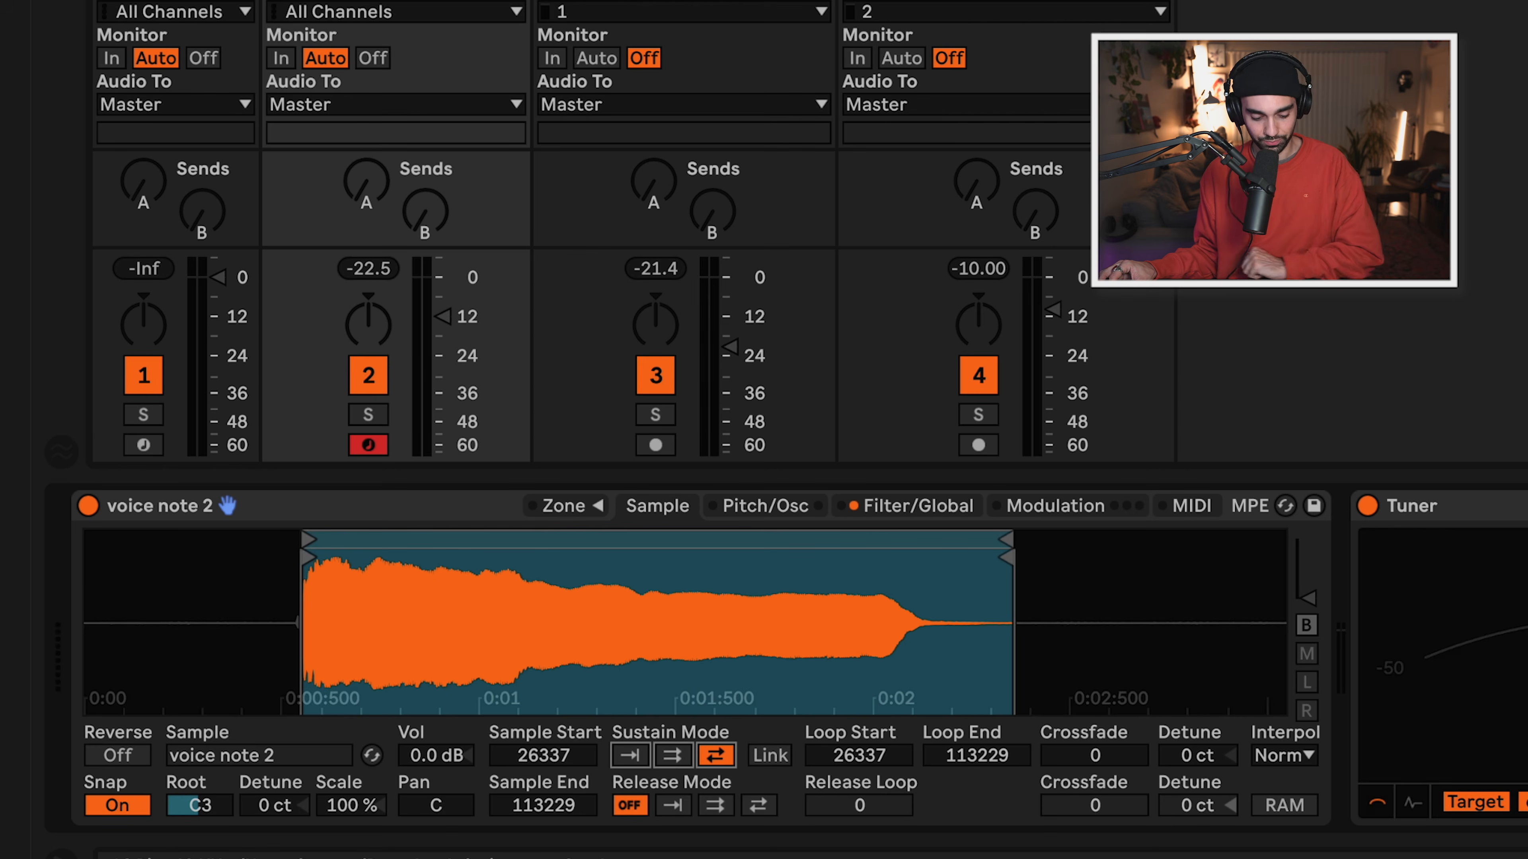
mouse_move(308, 541)
mouse_down()
mouse_move(557, 547)
mouse_move(469, 547)
mouse_move(537, 545)
mouse_up()
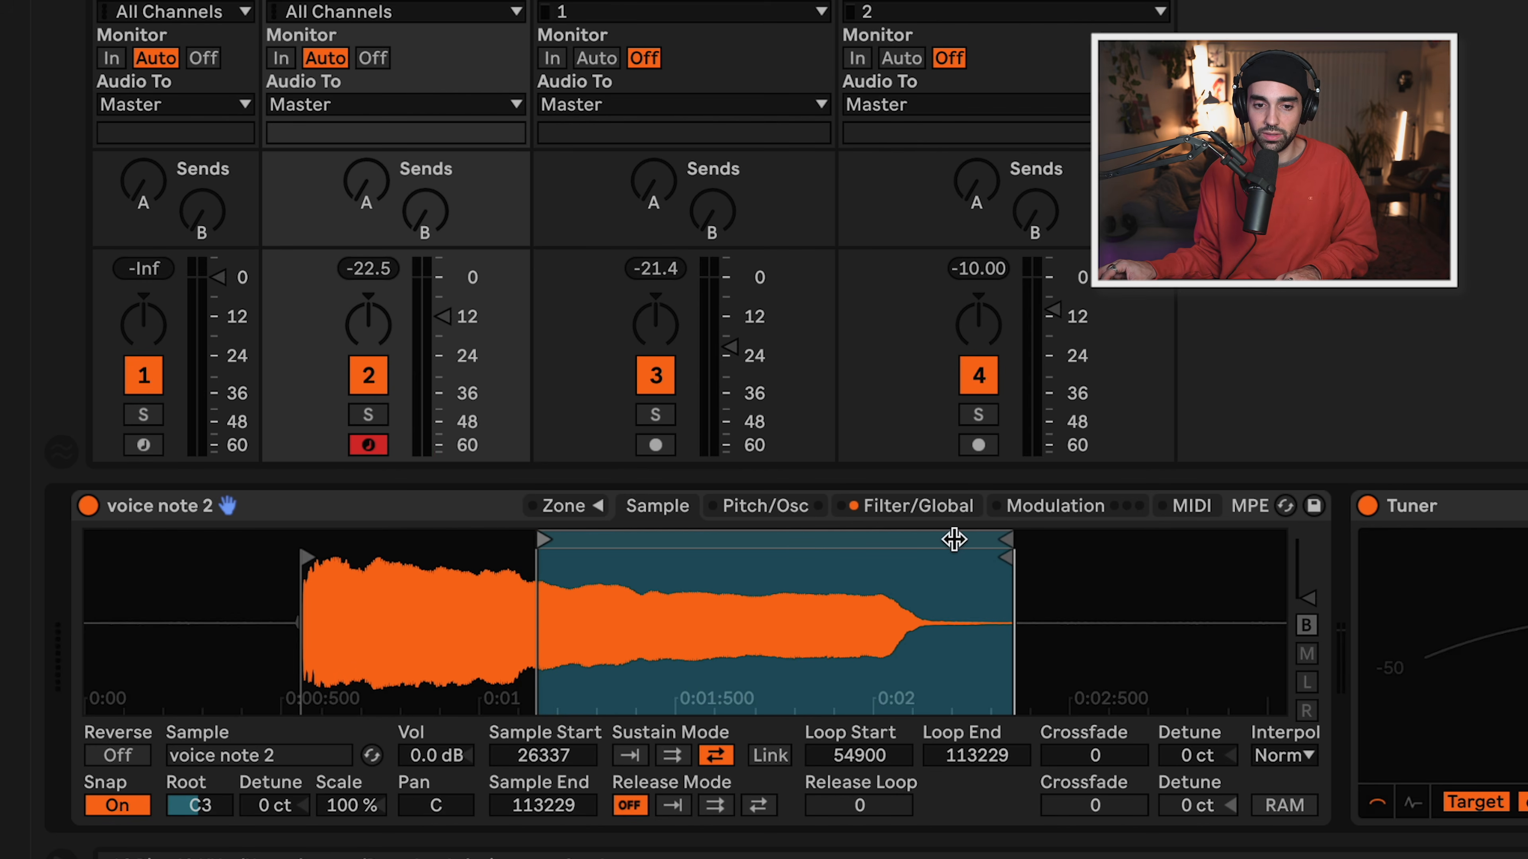
drag(999, 540, 720, 539)
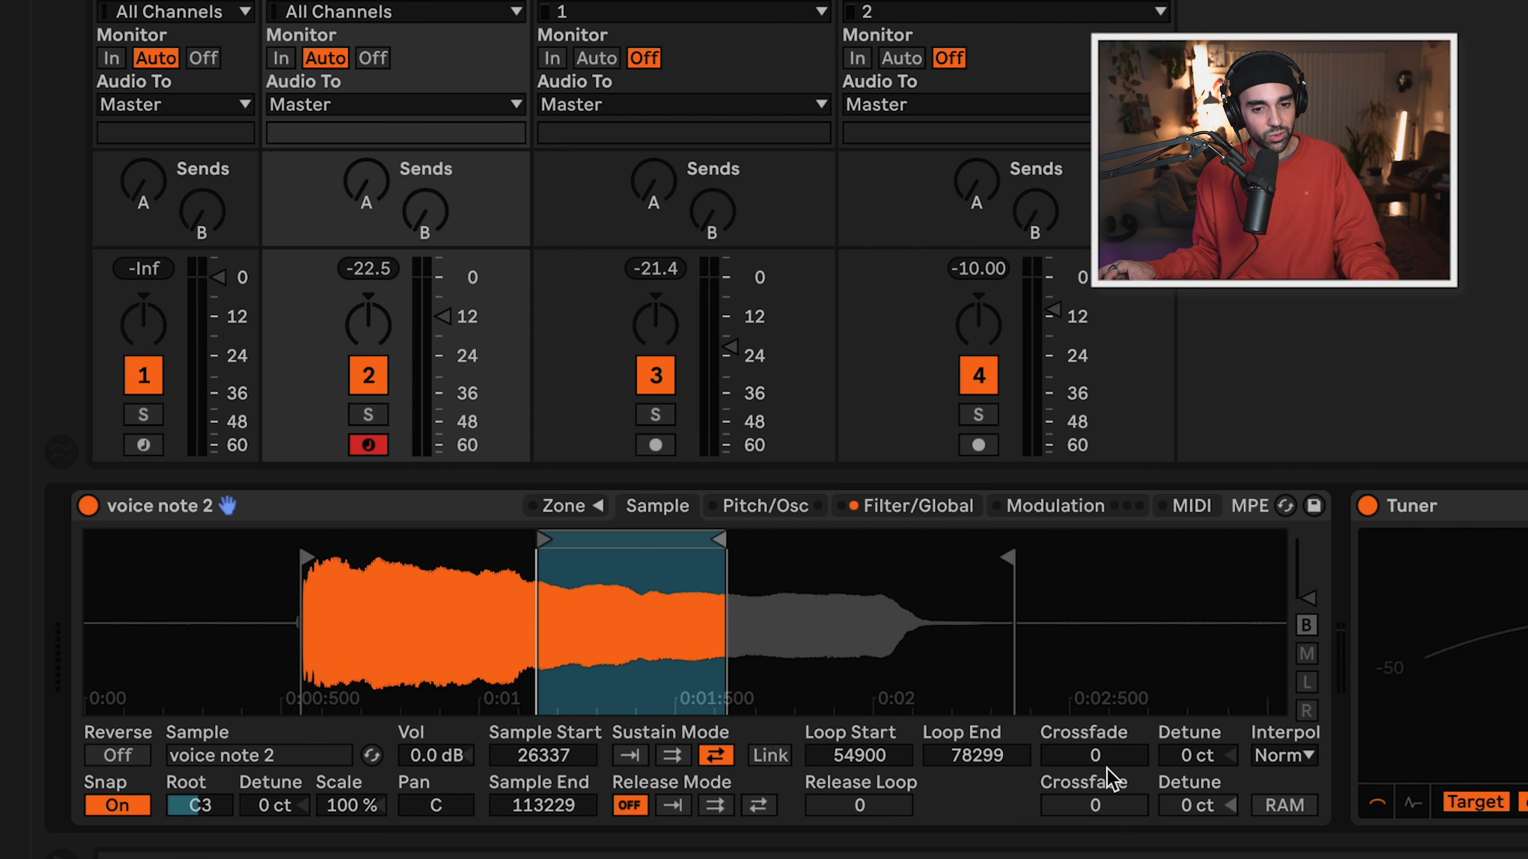
Raise the sustain loop crossfade to 4557 and move the loop end to 86993 and the loop start to 69605 while playing notes.
drag(1102, 761, 1102, 750)
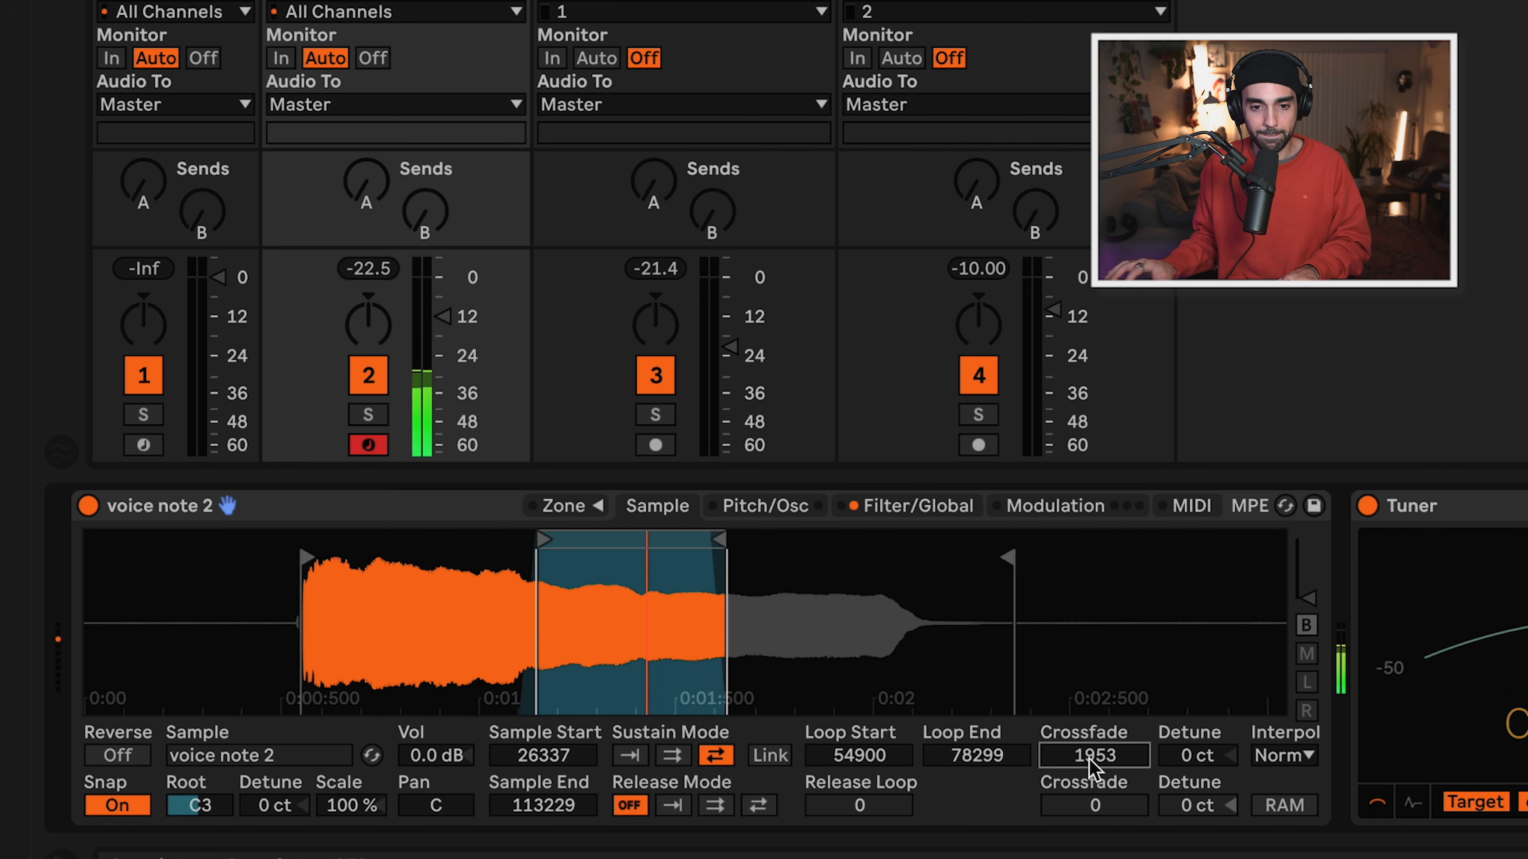
drag(1092, 769, 1091, 716)
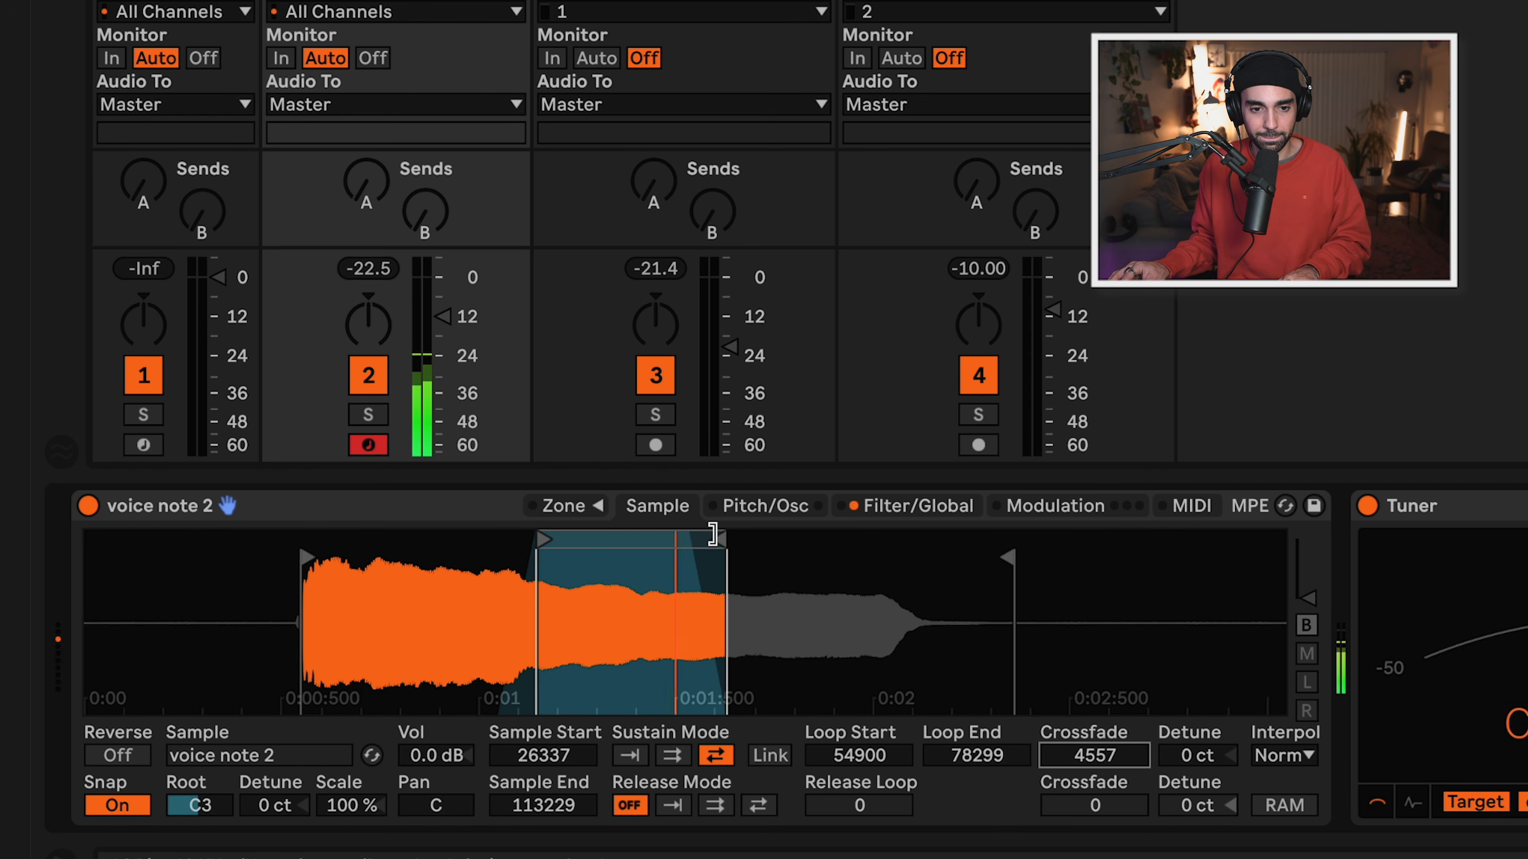
drag(713, 533, 797, 536)
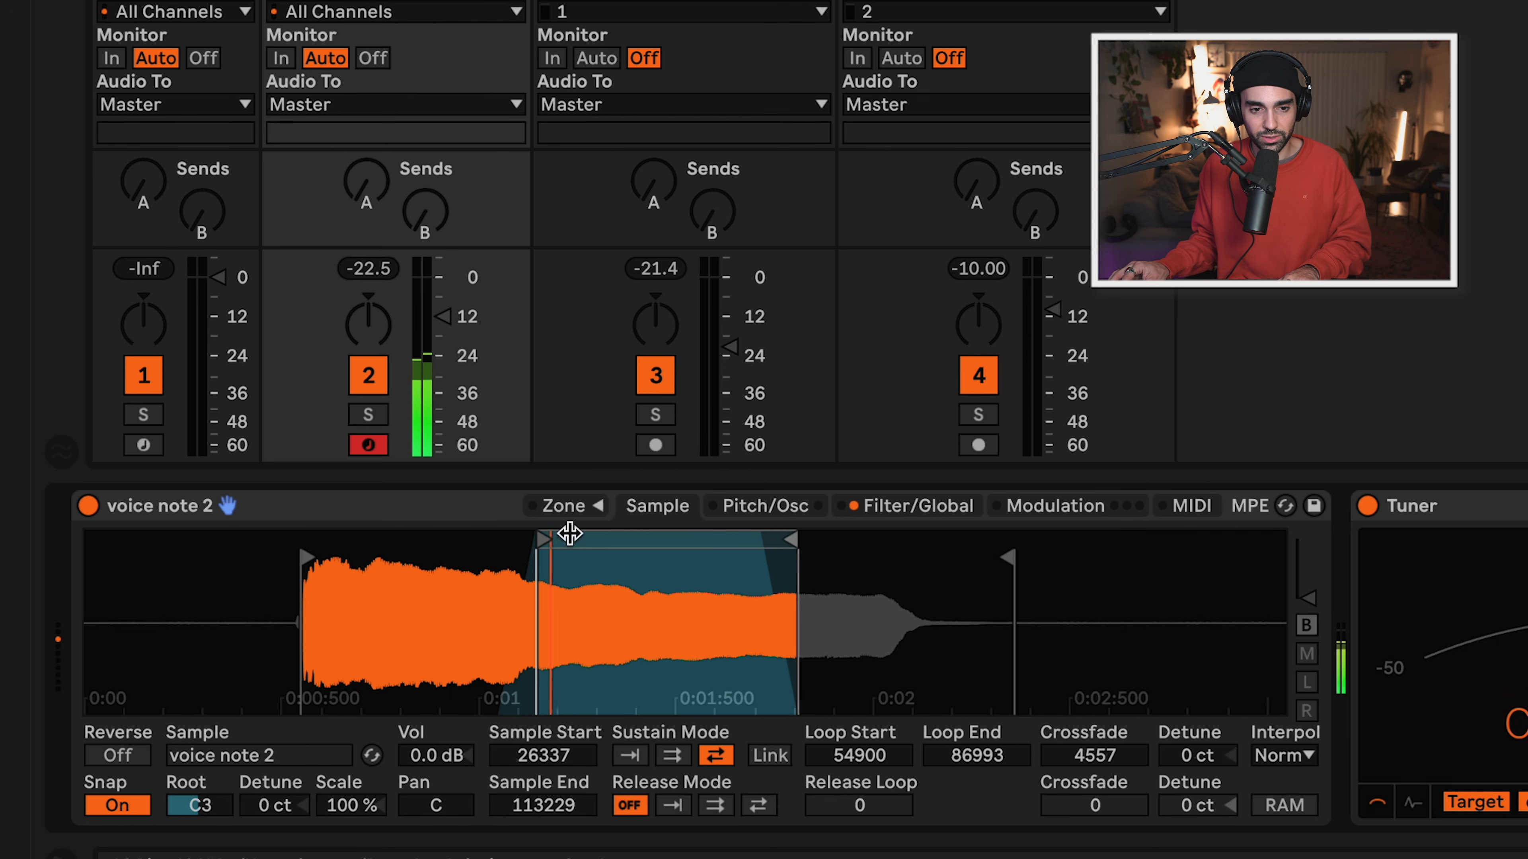
drag(544, 537, 655, 539)
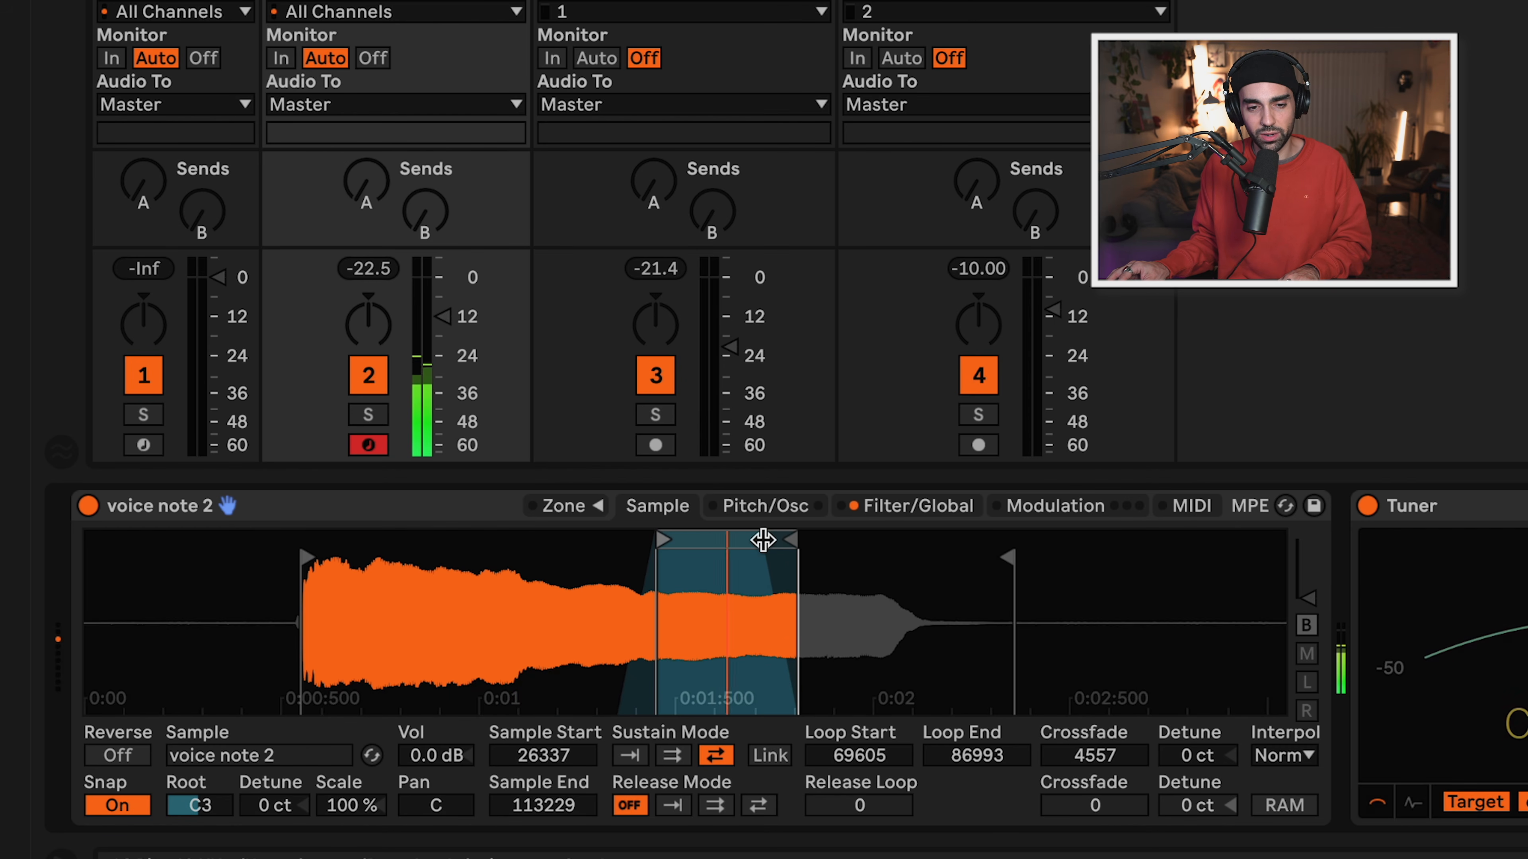